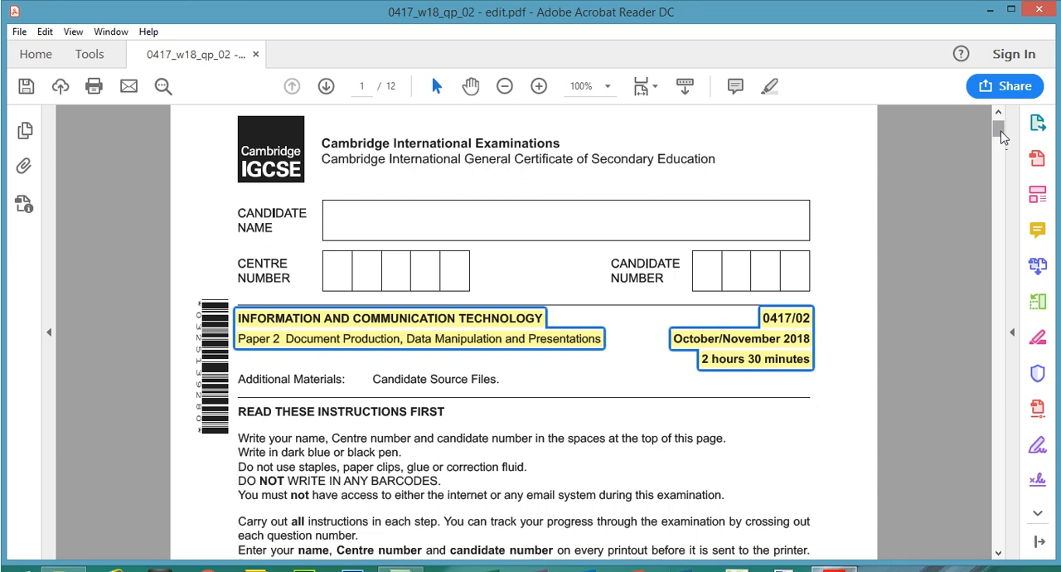
Highlight the Tawara Heritage Mining introduction, the Task 1 heading and the instruction to open N218EVIDENCE.rtf on page 2
drag(1005, 134, 1004, 165)
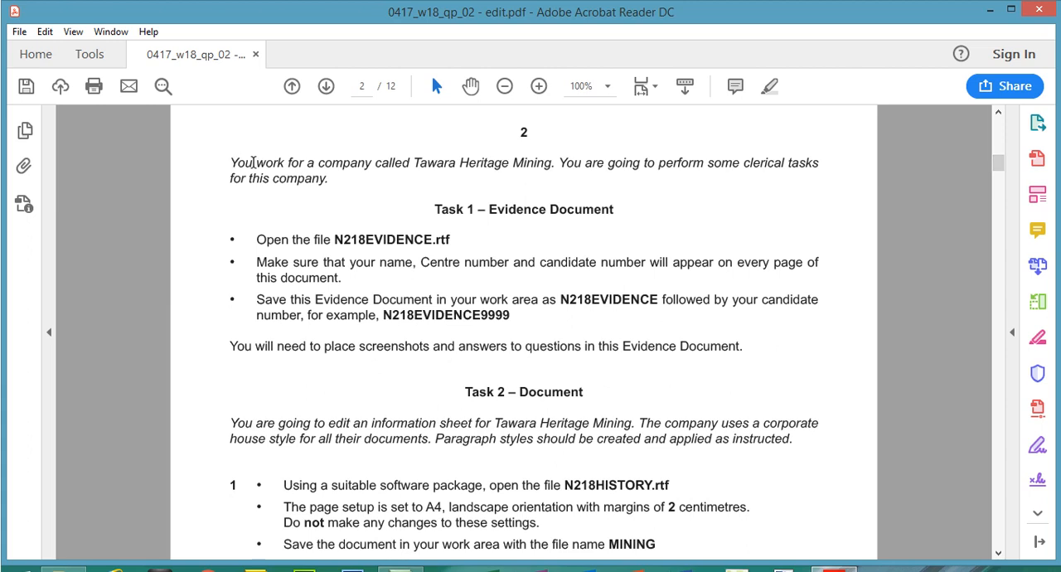
drag(234, 163, 329, 179)
click(768, 87)
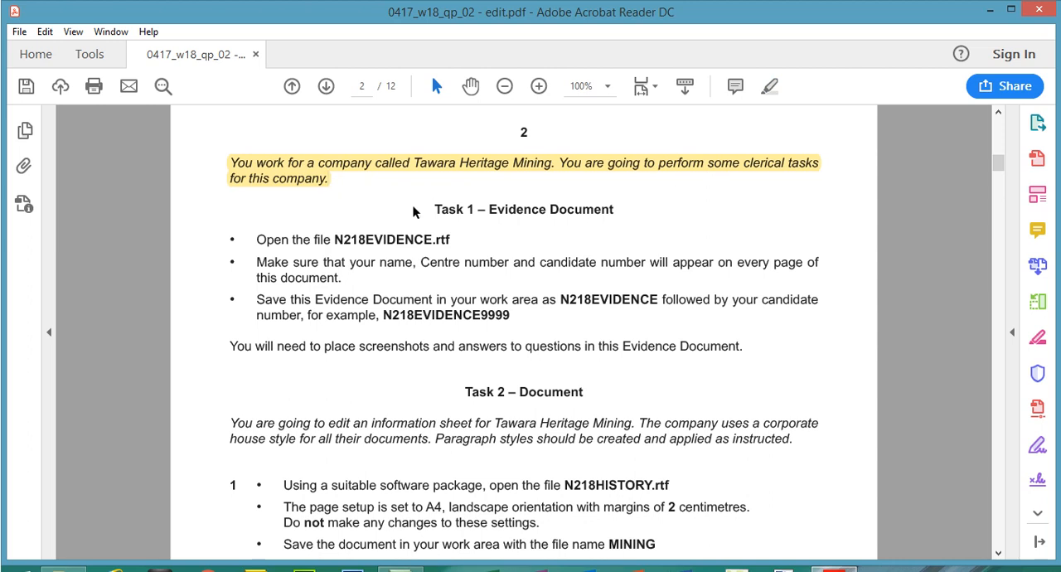
drag(434, 209, 585, 208)
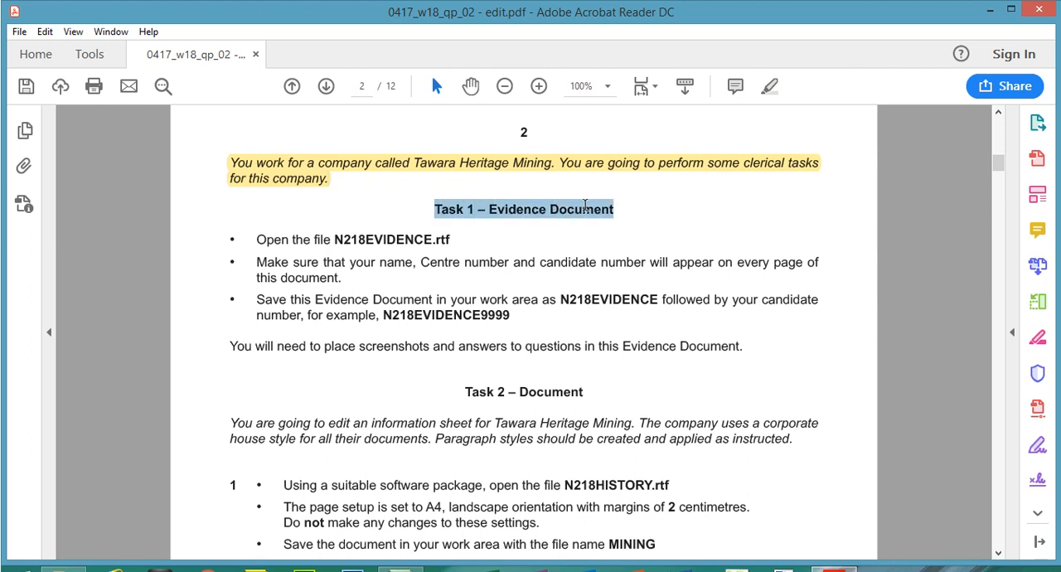
click(770, 87)
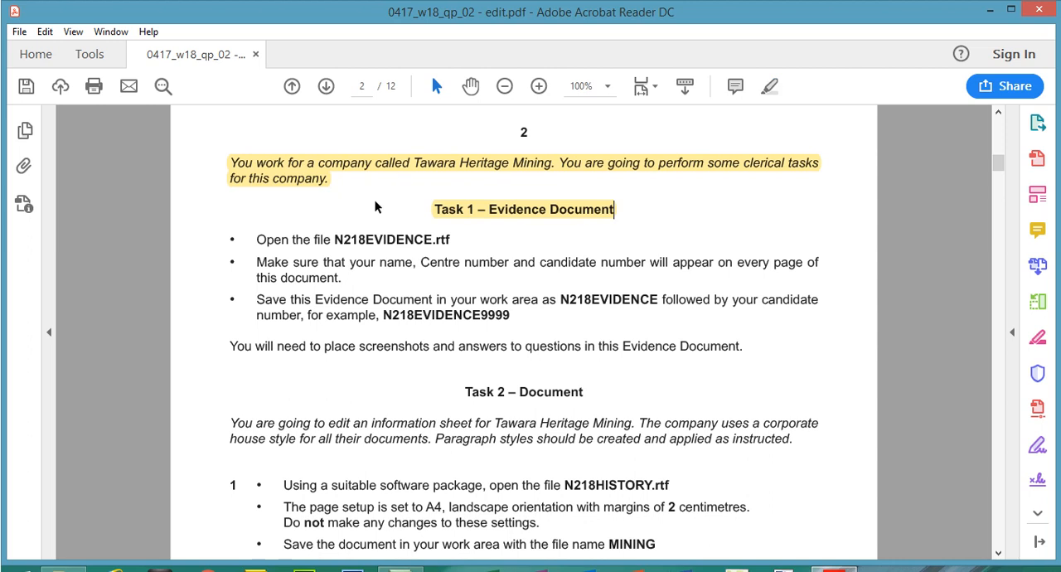
drag(259, 239, 457, 242)
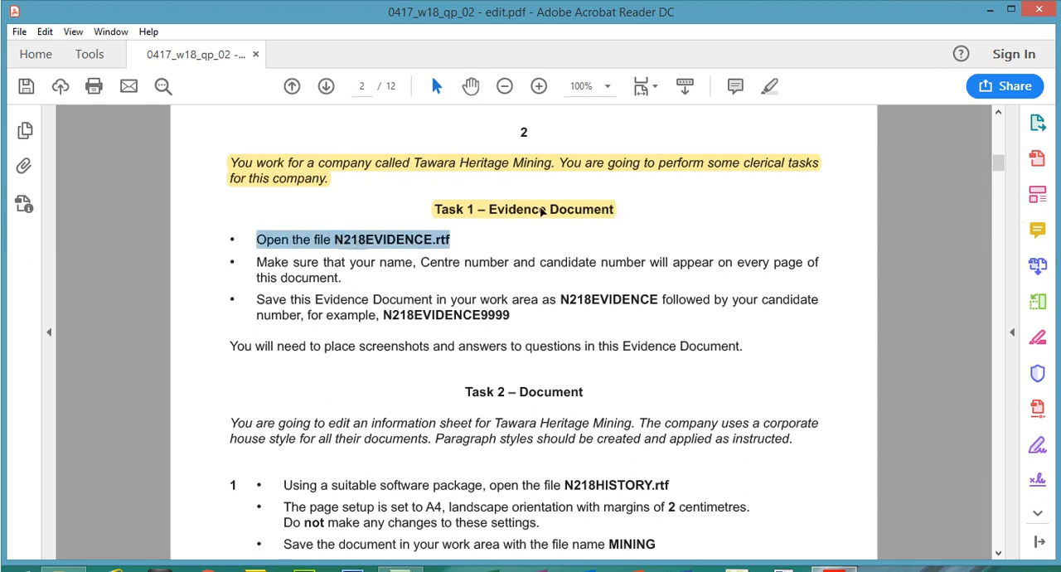
click(767, 89)
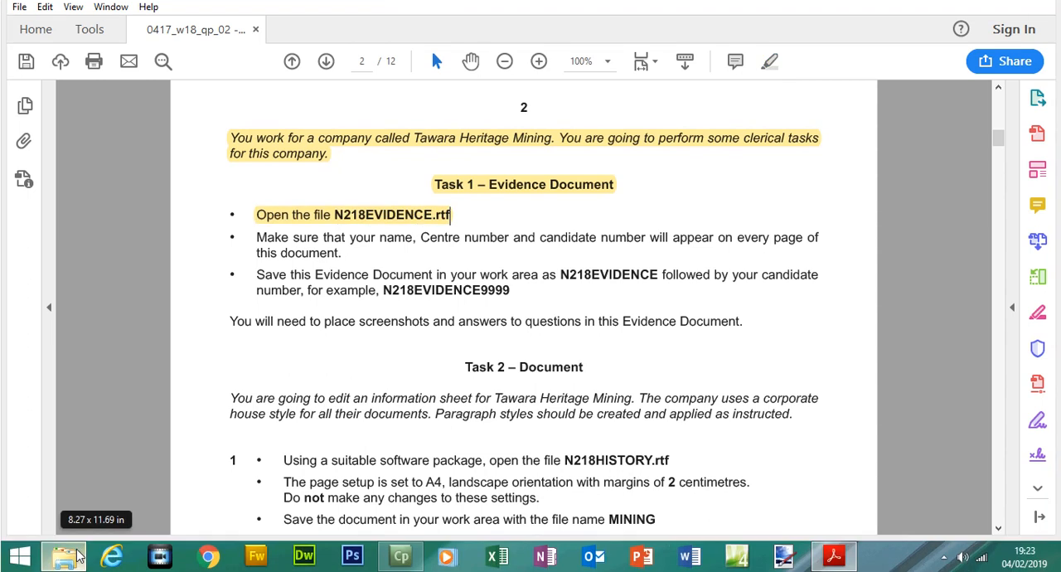
Switch to File Explorer and open N218EVIDENCE from the 0417_w18_sf_02 folder
click(77, 556)
click(248, 178)
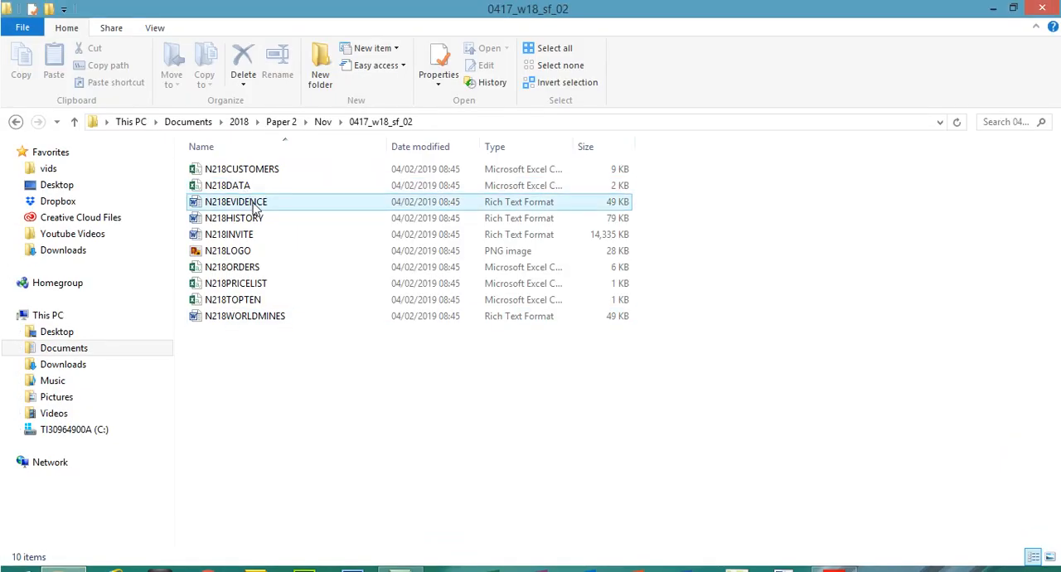
double_click(256, 207)
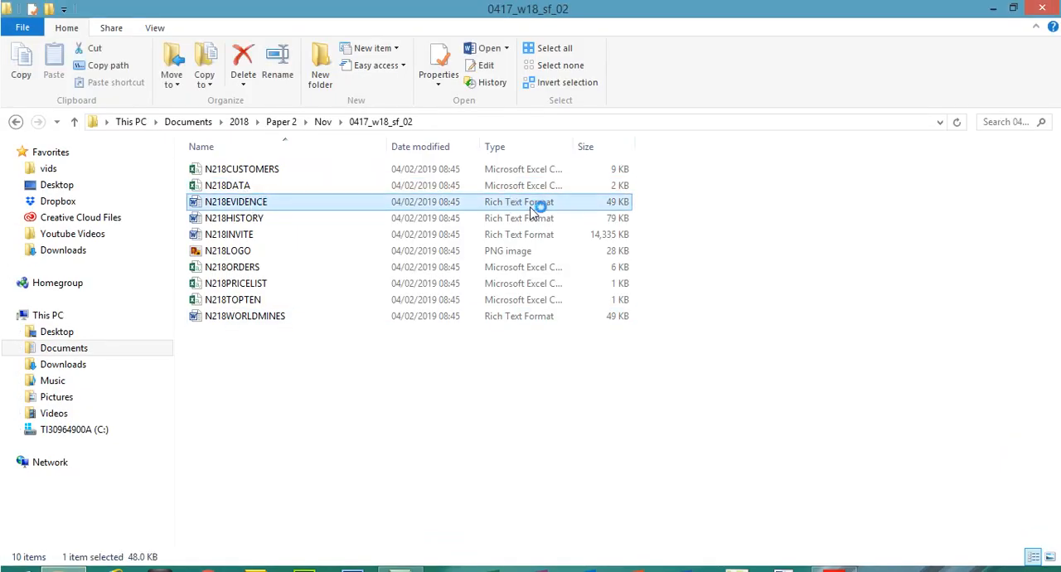
Return to the exam paper in Acrobat Reader and highlight the instruction about name, Centre number and candidate number on every page
click(834, 554)
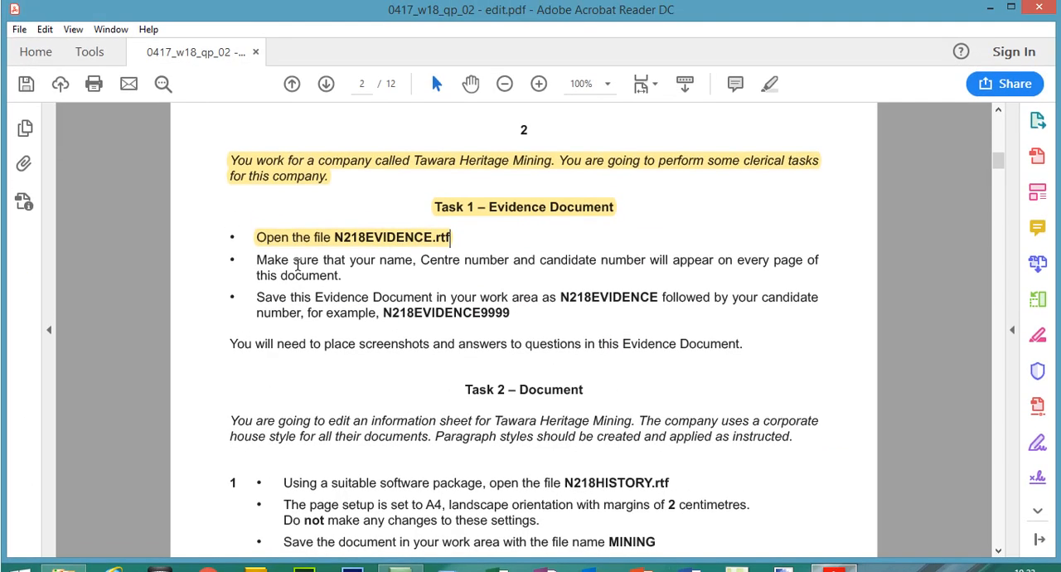
drag(379, 260, 701, 264)
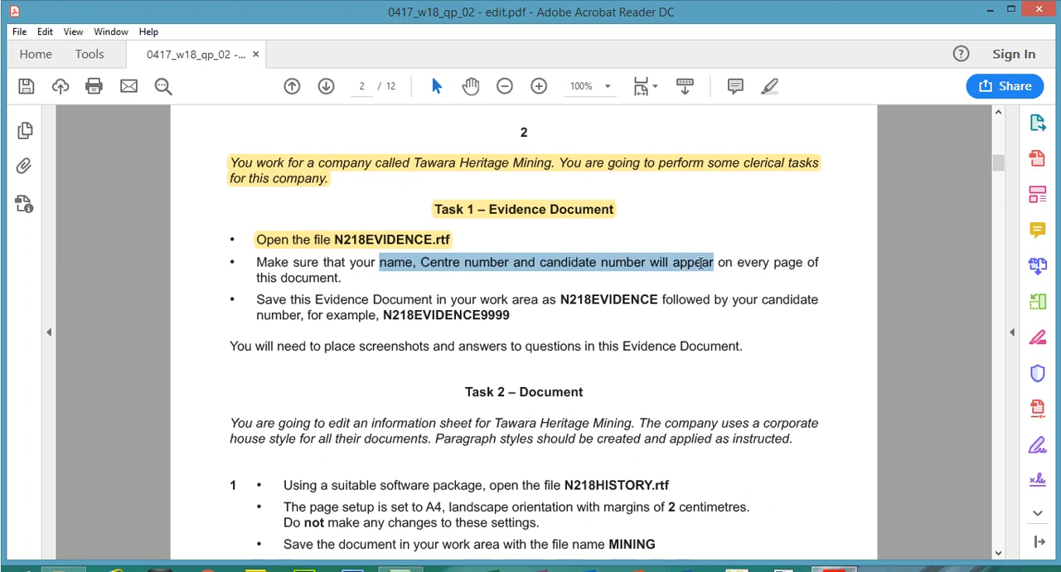
drag(259, 262, 342, 280)
click(770, 86)
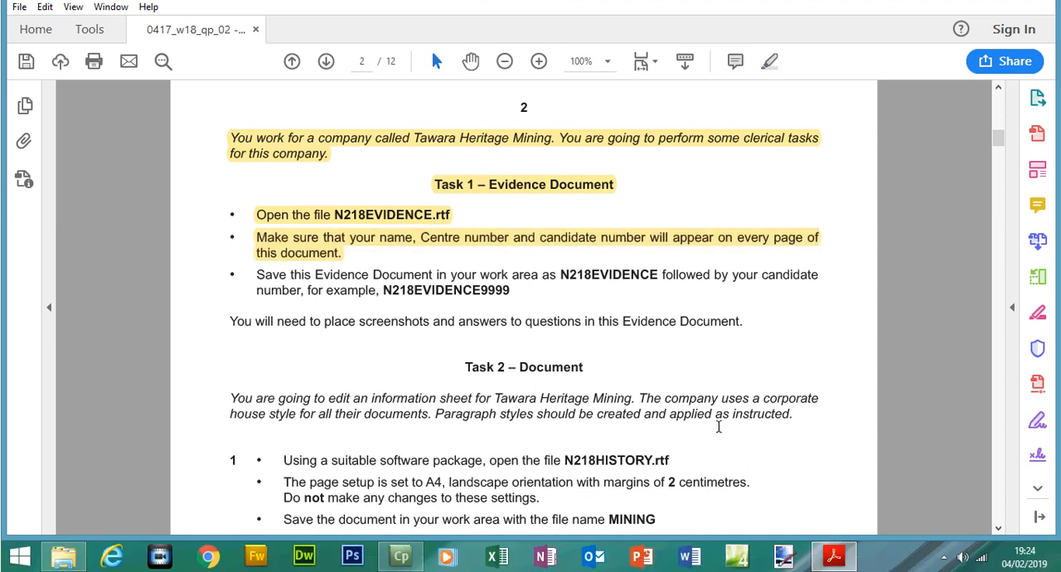
click(603, 273)
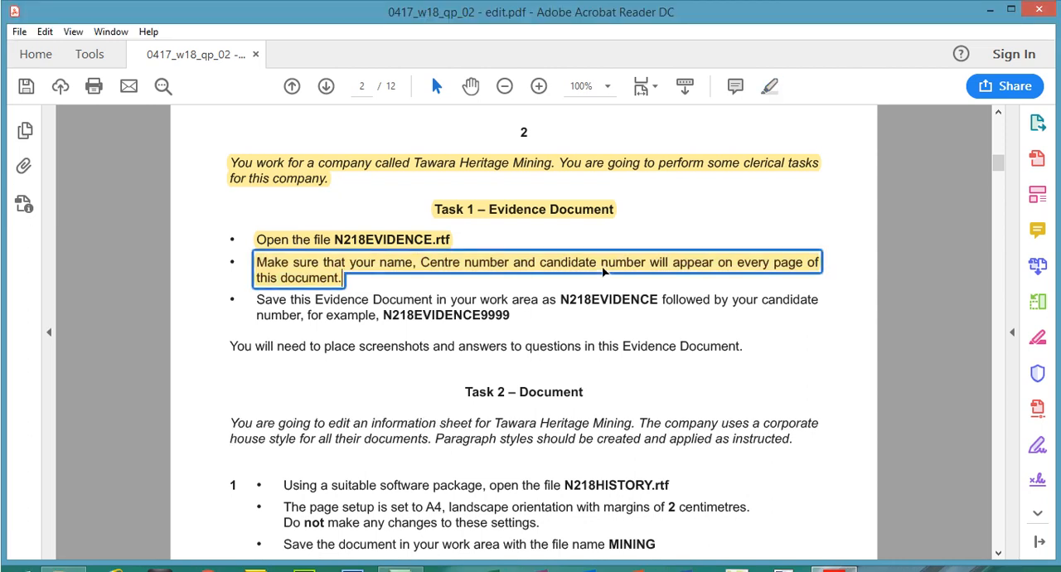
Switch to the N218EVIDENCE document in Word, maximise its window and insert a blank three-column header
click(689, 554)
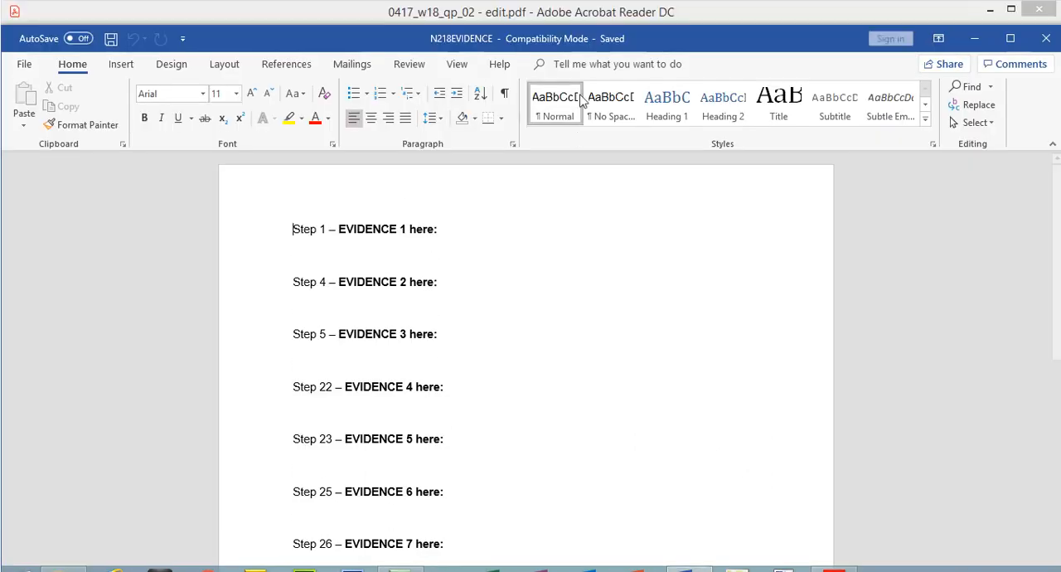
click(1011, 38)
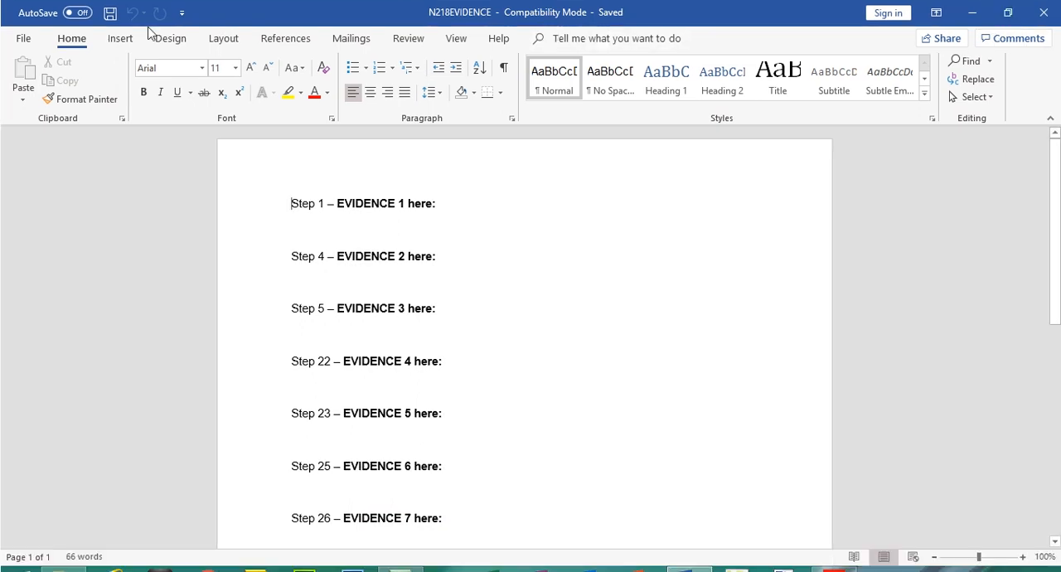
click(121, 38)
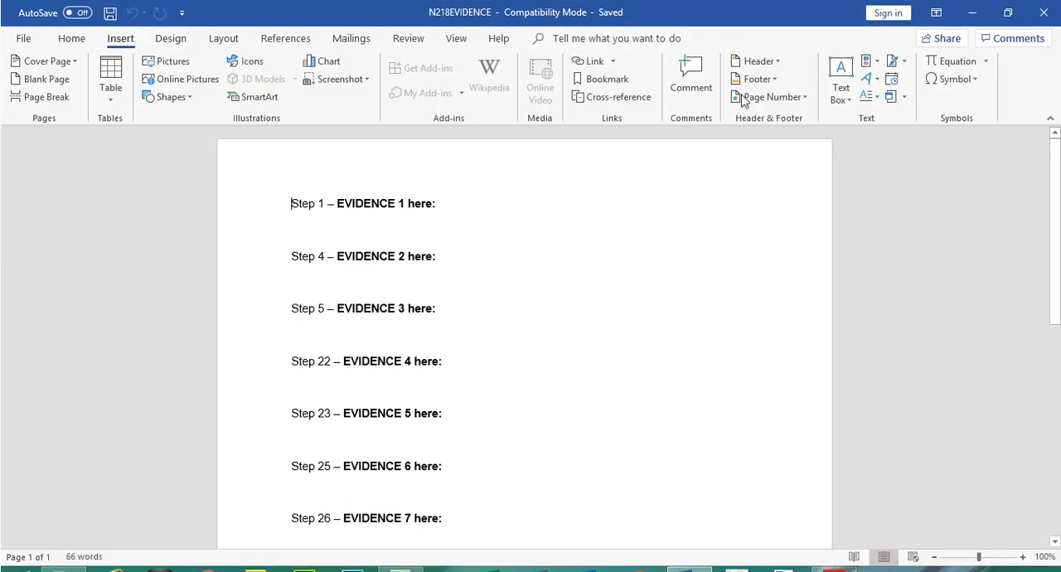
click(777, 61)
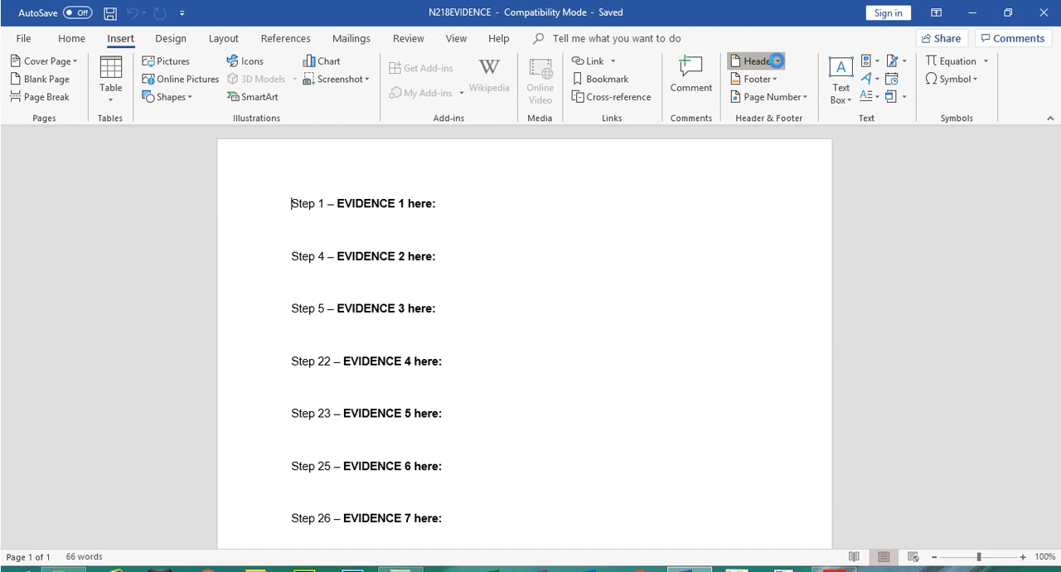
click(794, 209)
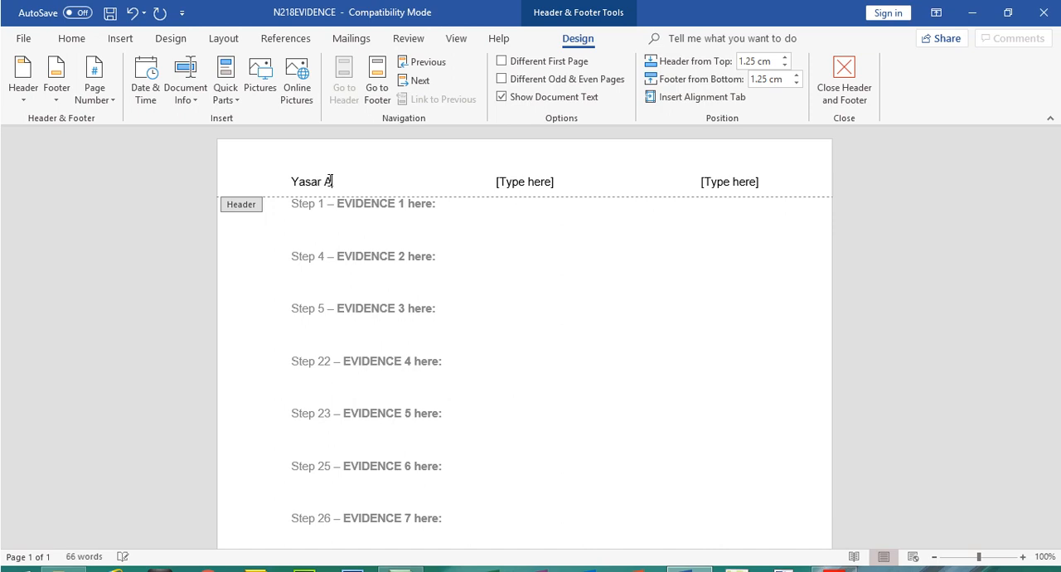
Fill the header with the candidate's full name, Centre number and candidate number from left to right, and close the header
click(522, 188)
text(5678)
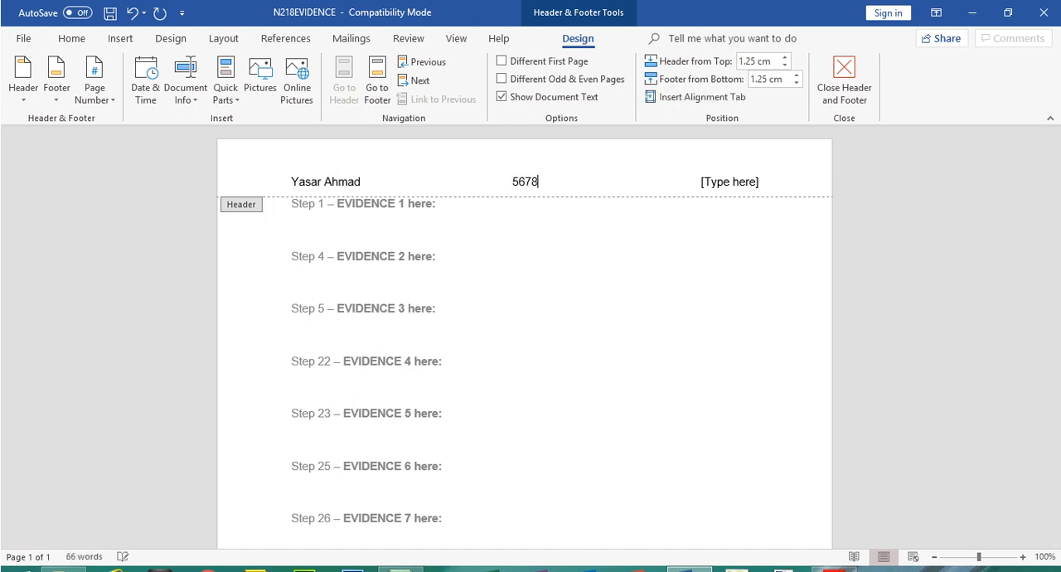
click(721, 183)
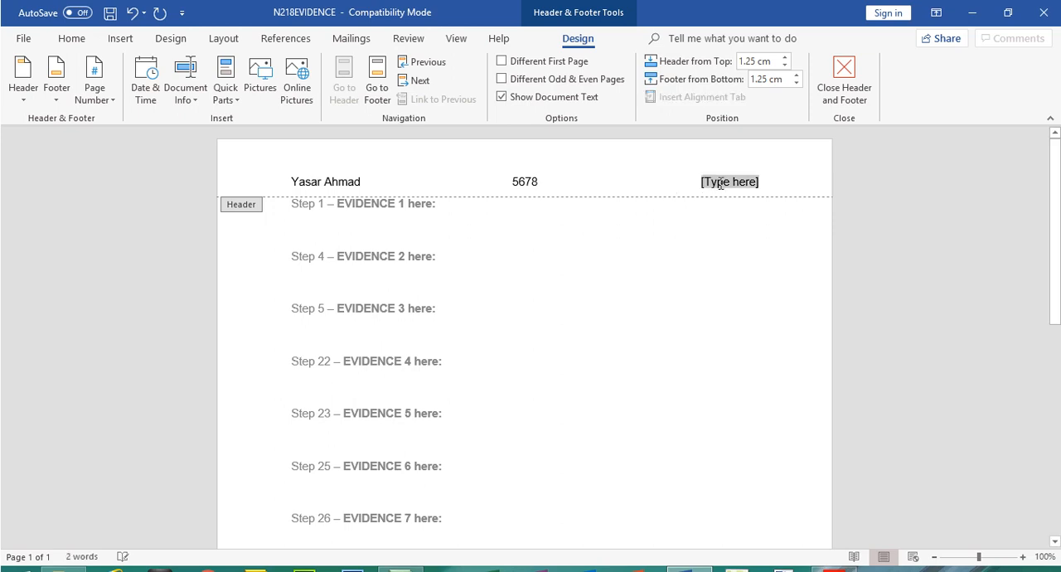
text(1234)
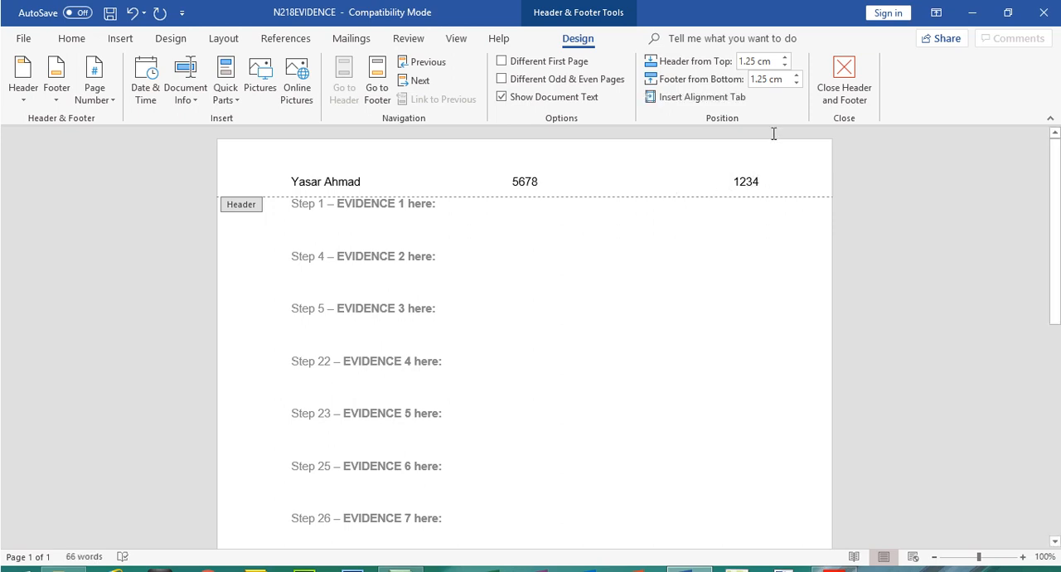
click(846, 87)
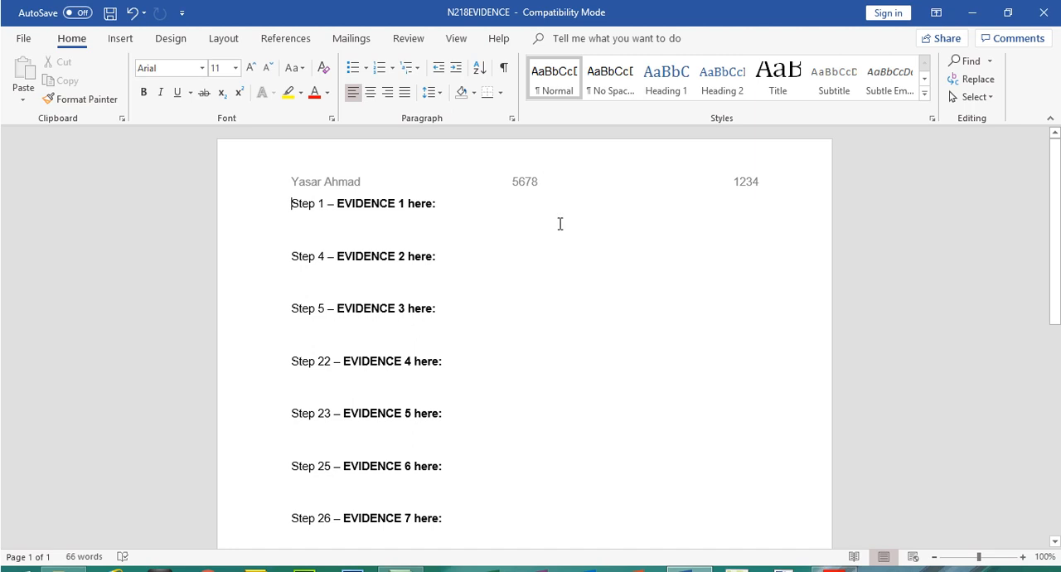
Switch back to the exam paper in Acrobat Reader and highlight the whole instruction on saving the Evidence Document
click(833, 560)
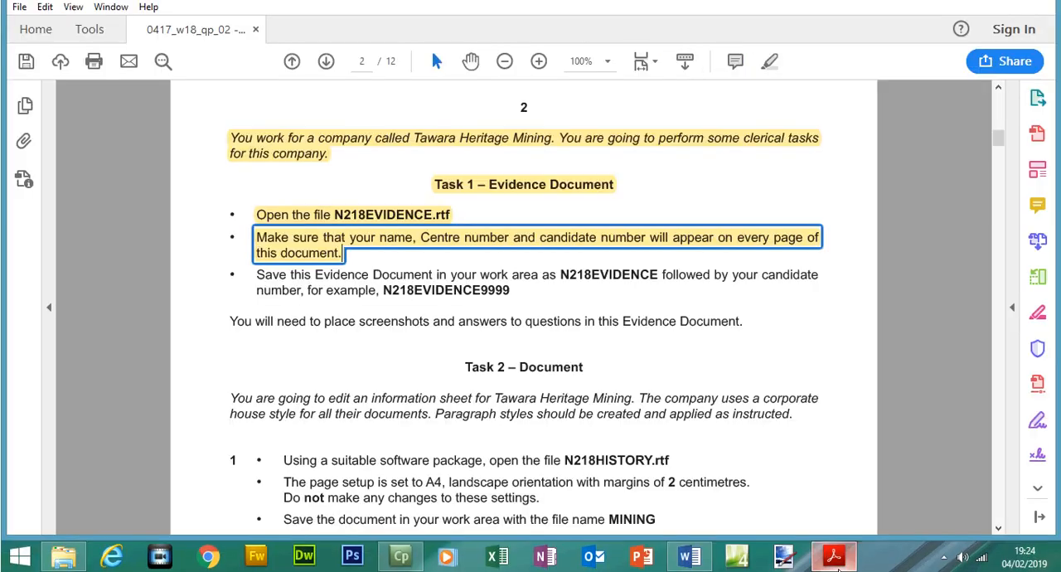
drag(255, 277, 541, 277)
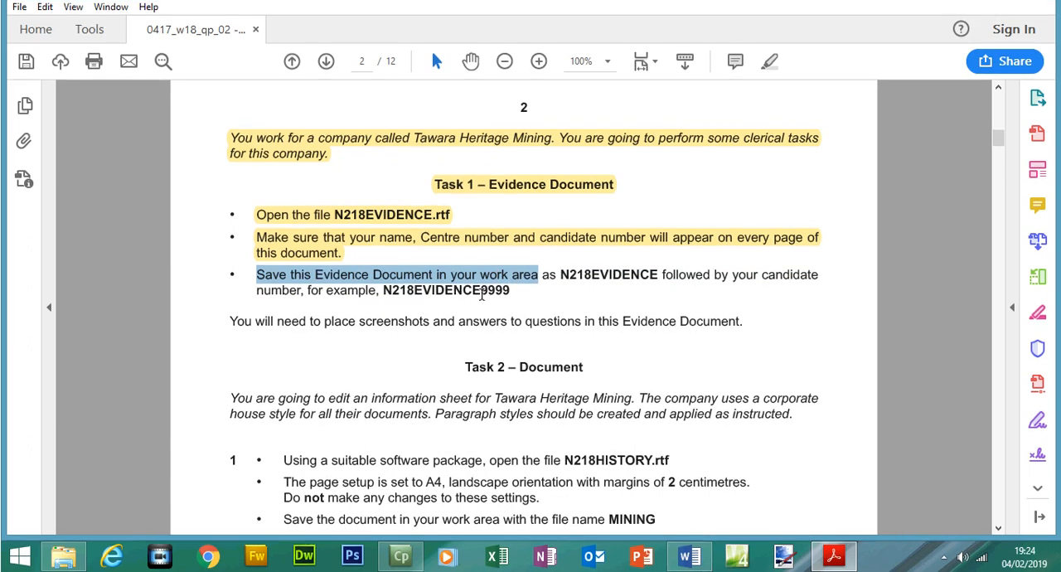
mouse_move(515, 290)
mouse_down()
mouse_move(290, 288)
mouse_move(361, 273)
mouse_move(505, 299)
mouse_up()
click(769, 69)
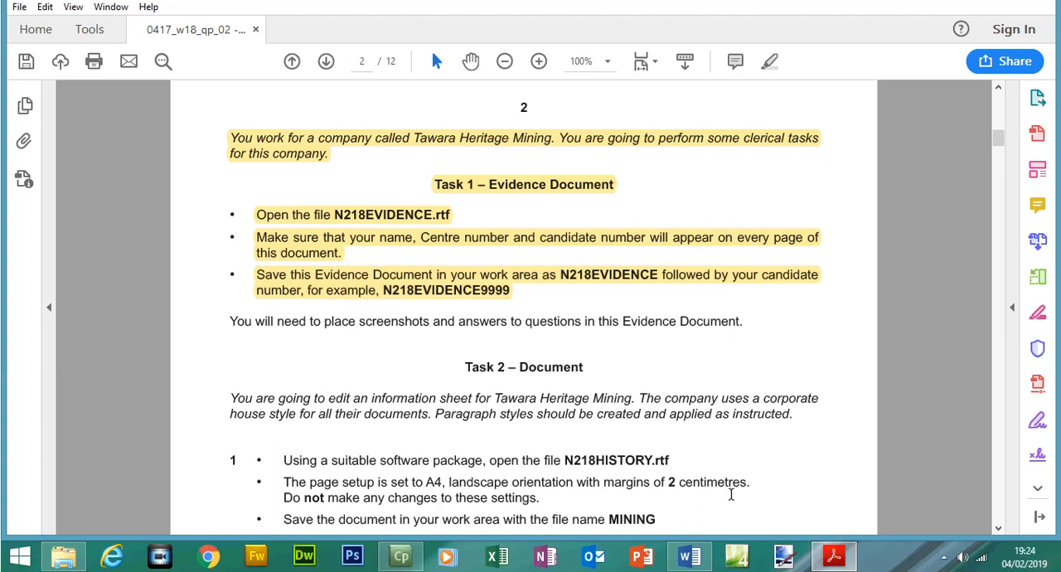
In Word, save the evidence file in the 0417_w18_sf_02 folder as a Word Document named N218EVIDENCE followed by the candidate number
click(689, 555)
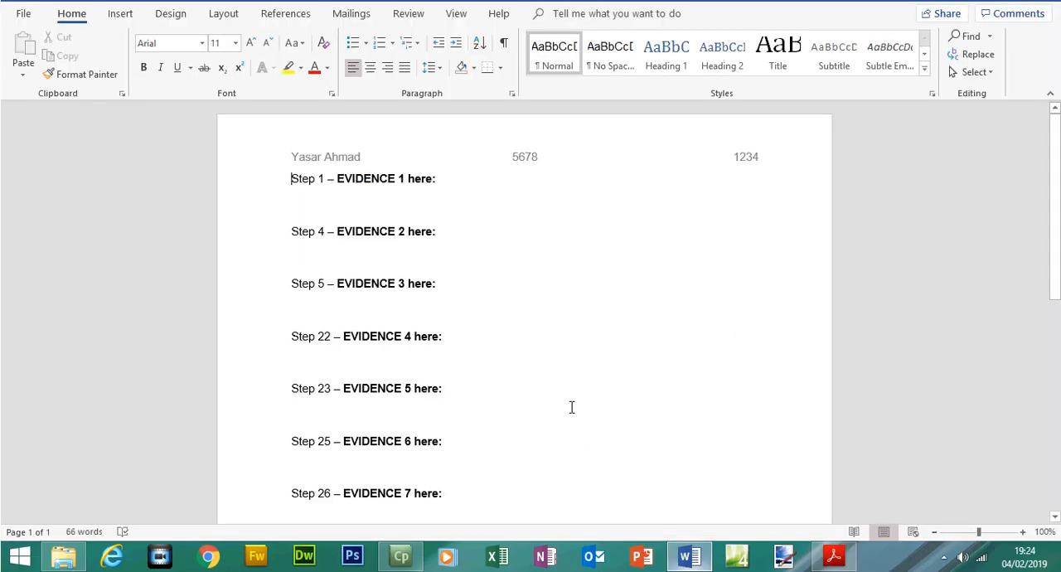
click(23, 39)
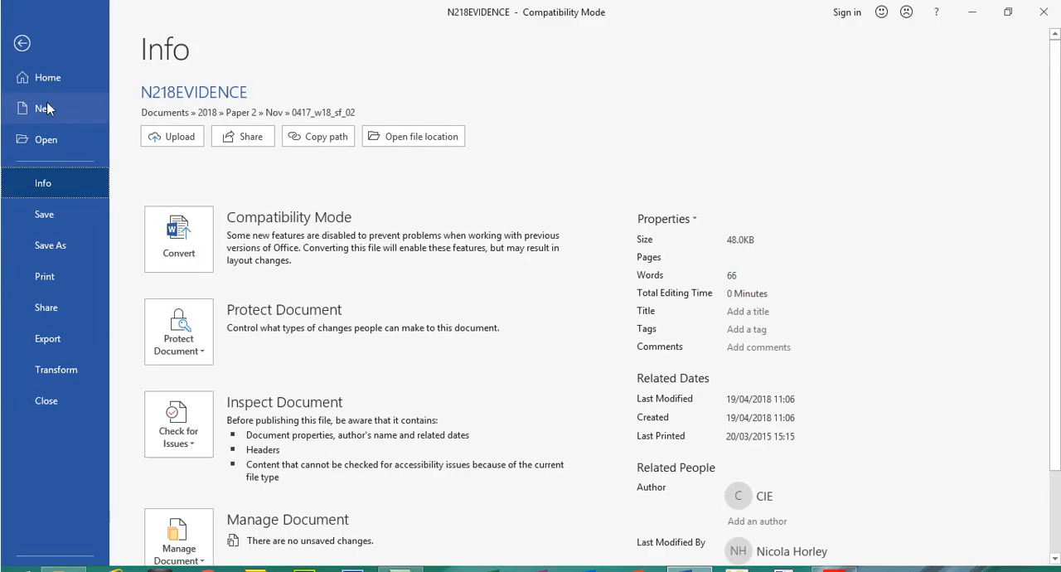
click(73, 242)
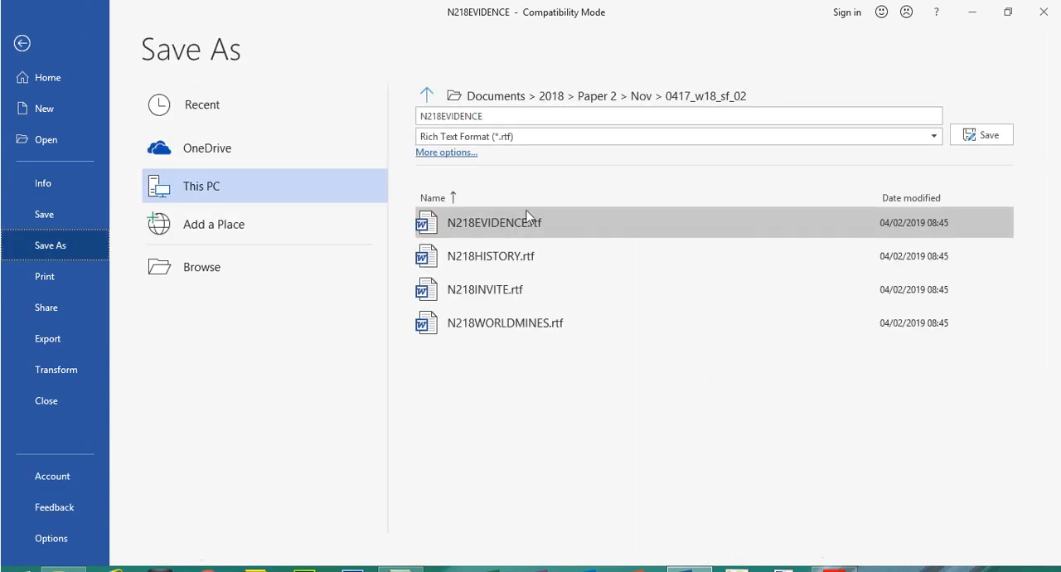
click(485, 139)
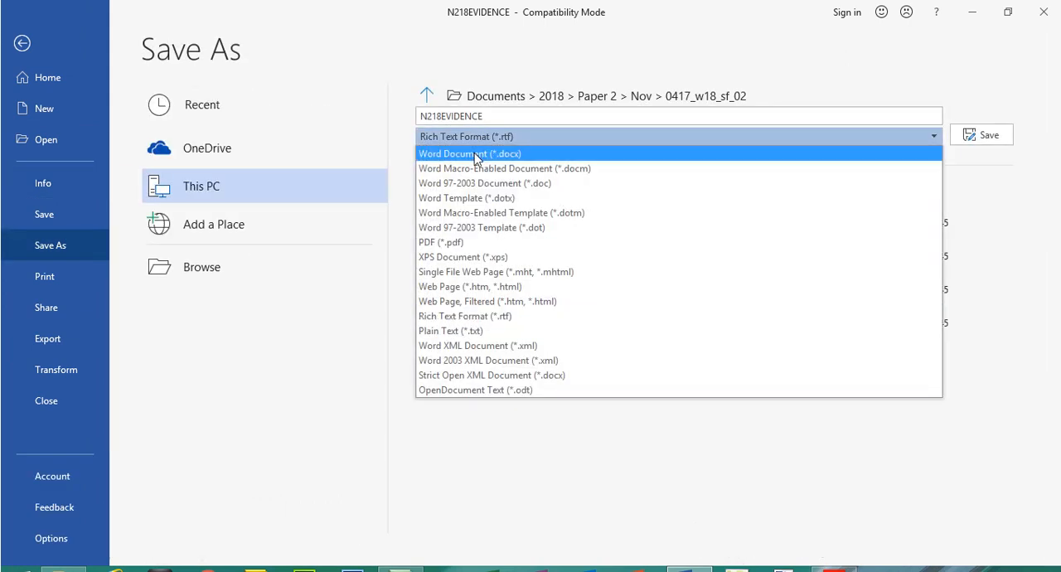
click(475, 155)
click(500, 119)
click(712, 103)
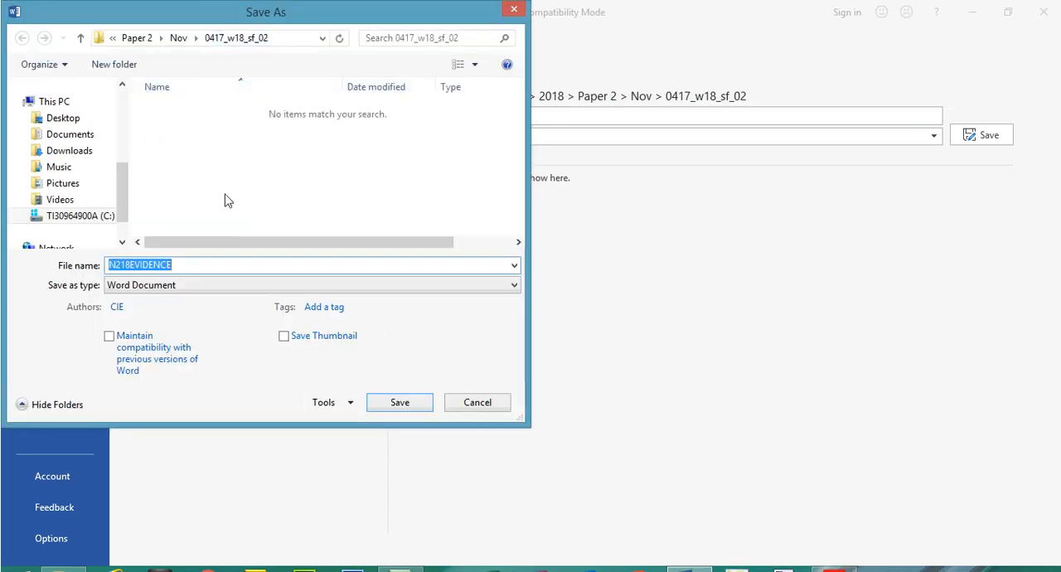
click(211, 265)
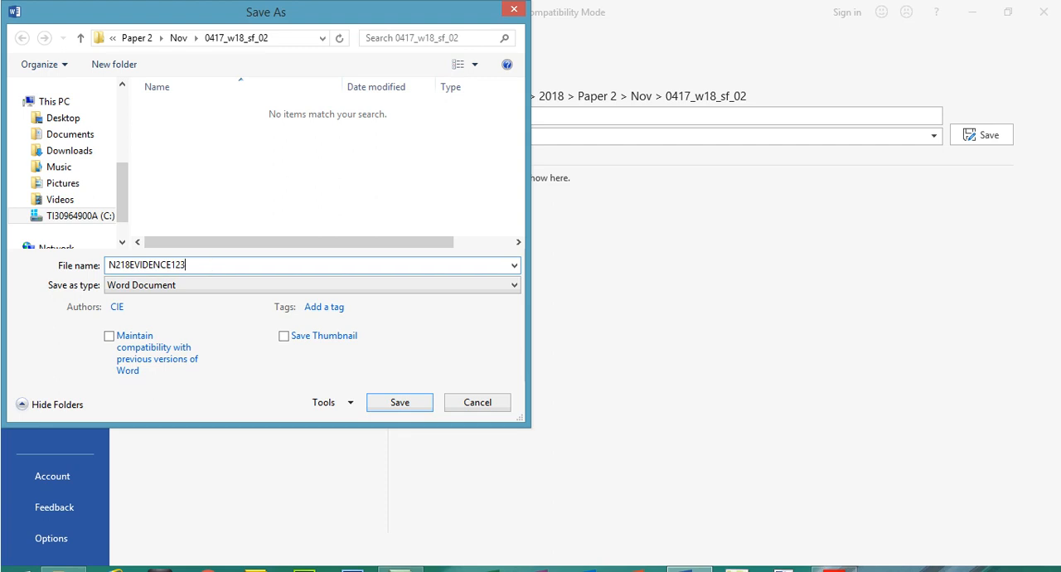
click(423, 402)
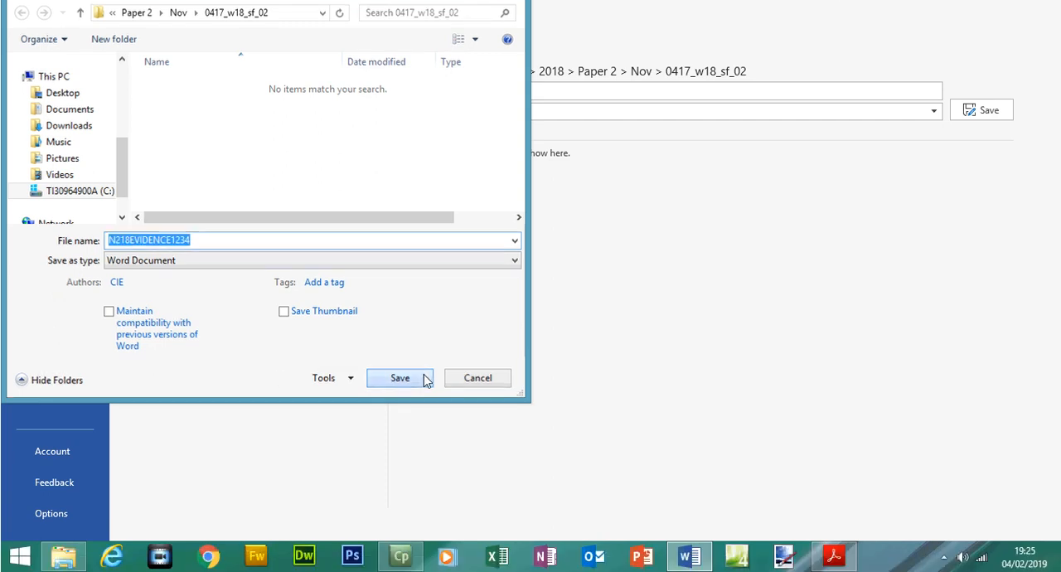
click(593, 303)
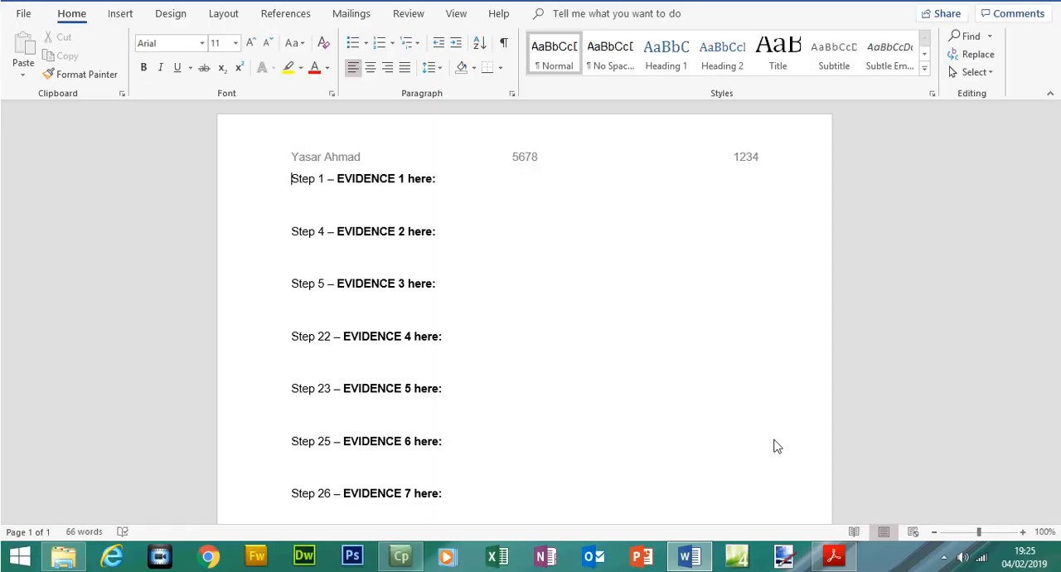
Return to the exam paper in Acrobat Reader and highlight the sentence about placing screenshots and answers in the Evidence Document
click(845, 562)
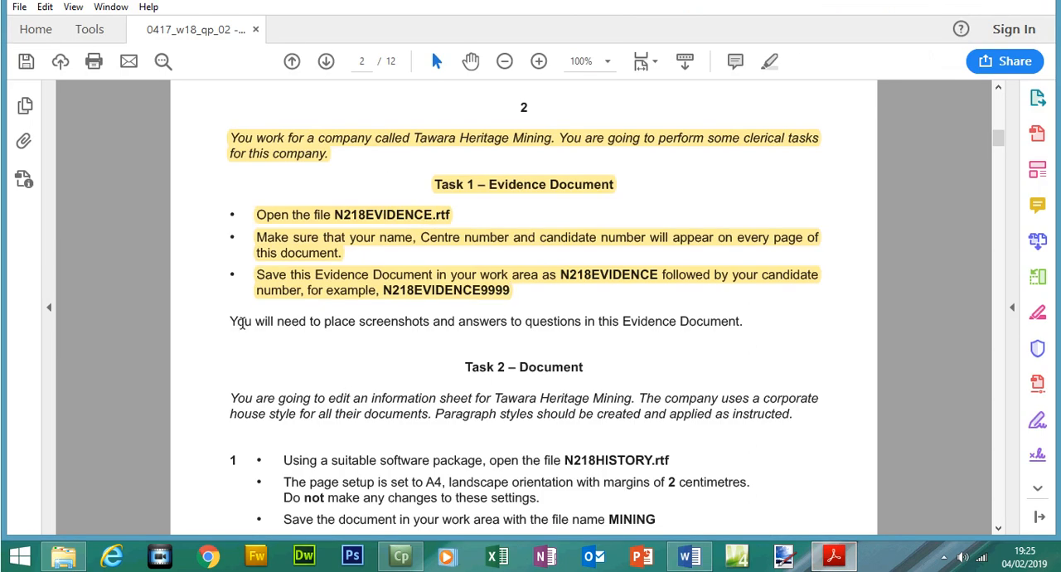
drag(231, 321, 750, 322)
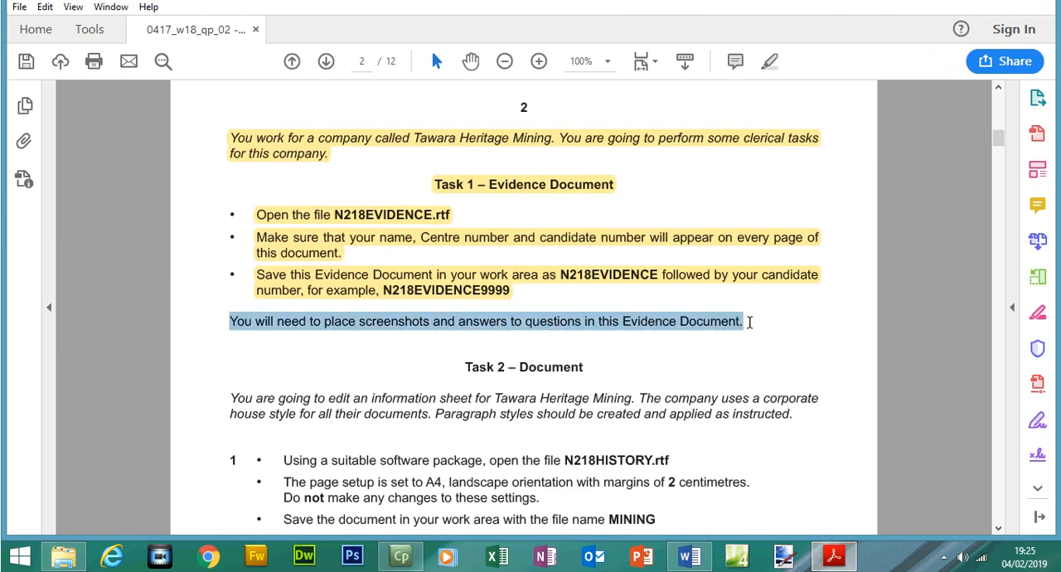
click(771, 89)
drag(997, 161, 997, 176)
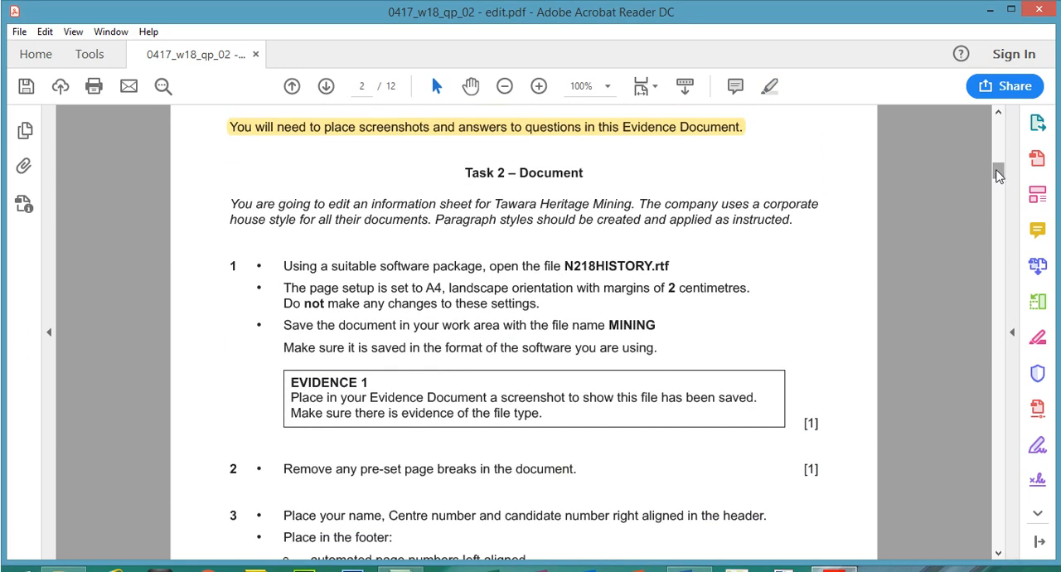
Highlight the Task 2 – Document heading and the italic introduction about the Tawara Heritage Mining information sheet
drag(461, 174, 544, 174)
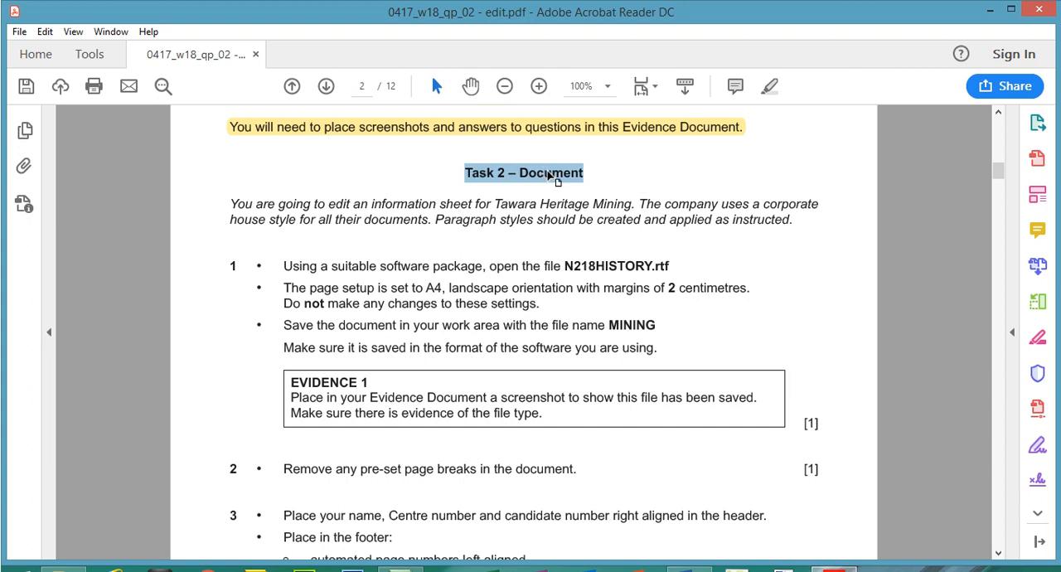
click(770, 90)
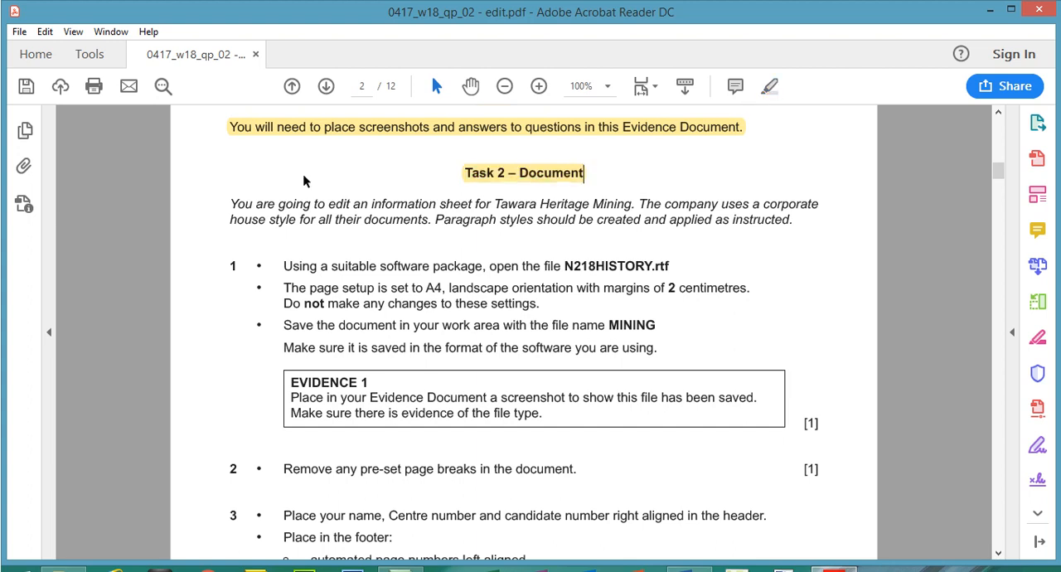
drag(233, 203, 615, 204)
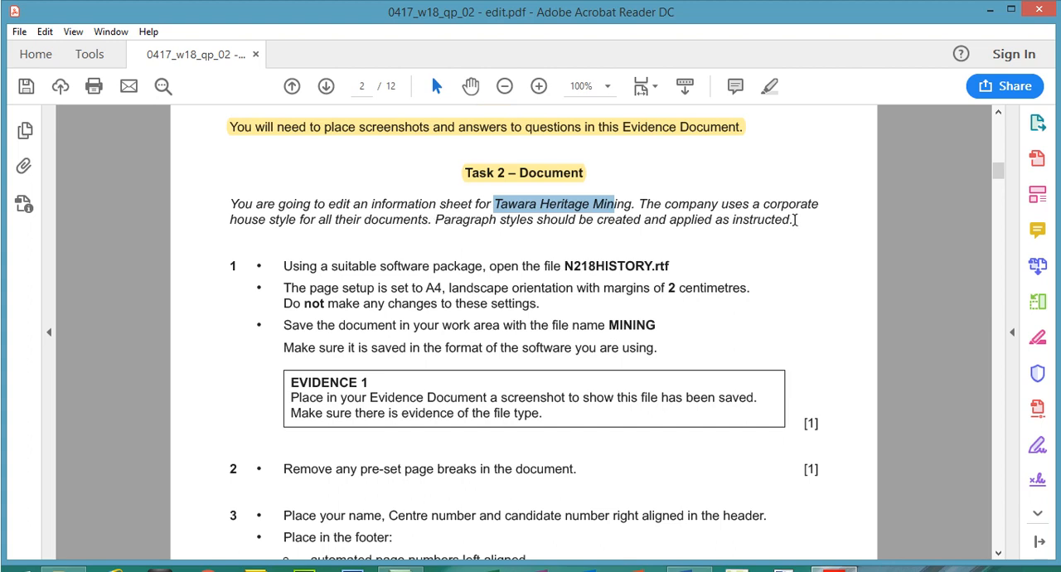
drag(794, 220, 249, 203)
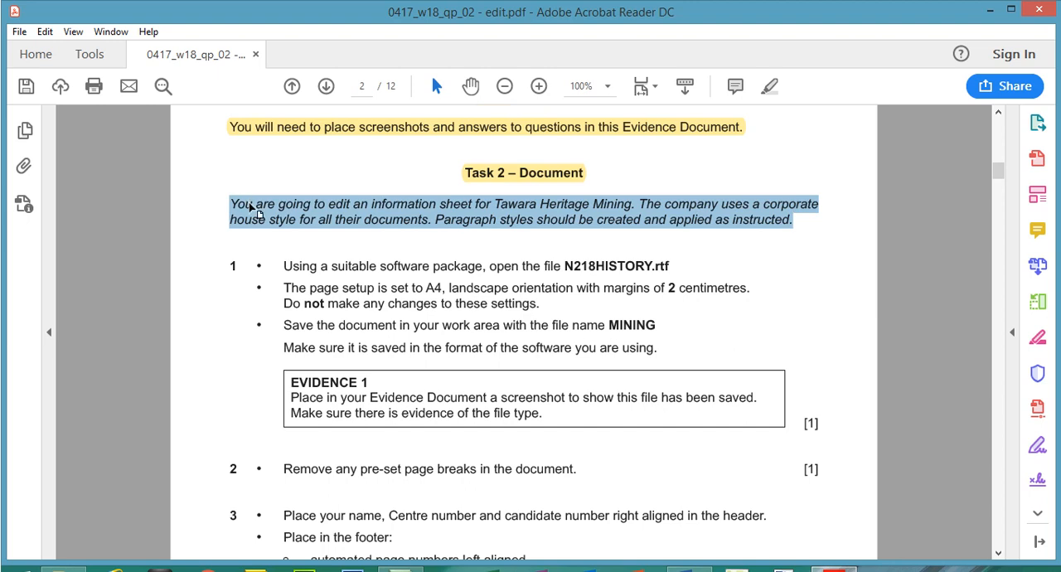
click(770, 85)
Highlight the first bullet of step 1, the instruction to open the file N218HISTORY.rtf
click(1000, 202)
scroll(1000, 199, down, 2)
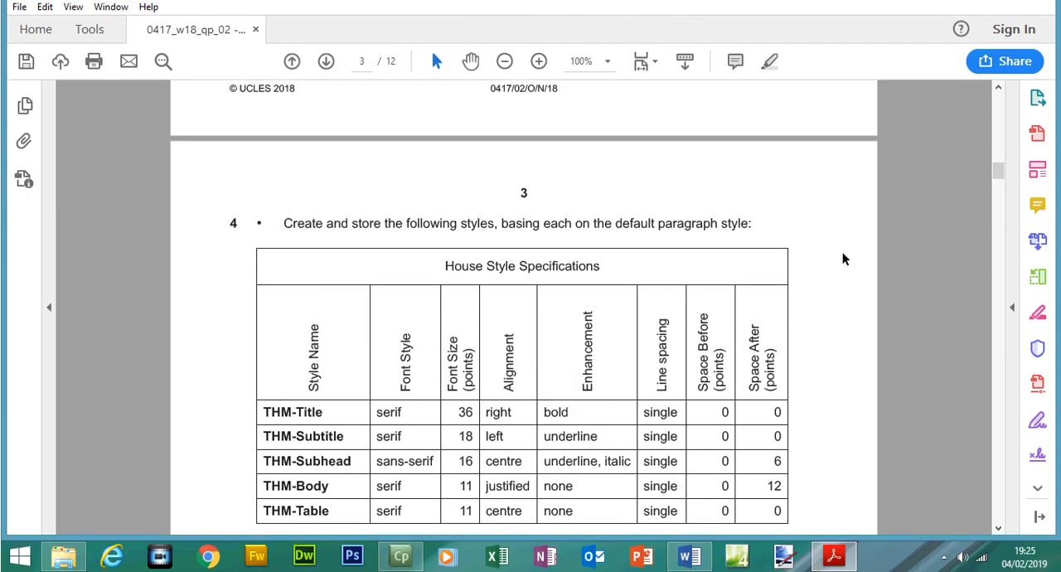
click(1001, 162)
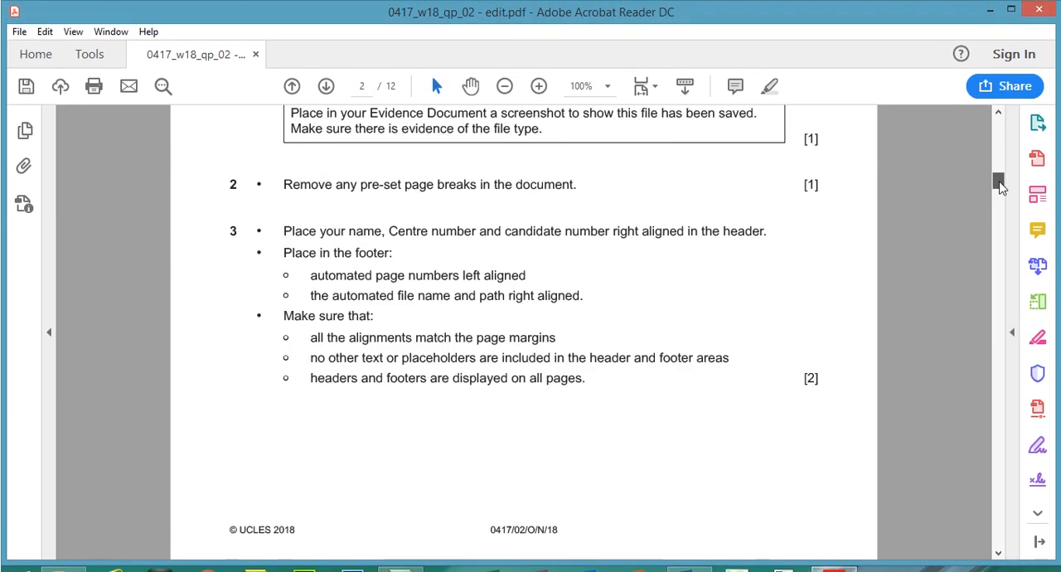
drag(1000, 182, 1000, 173)
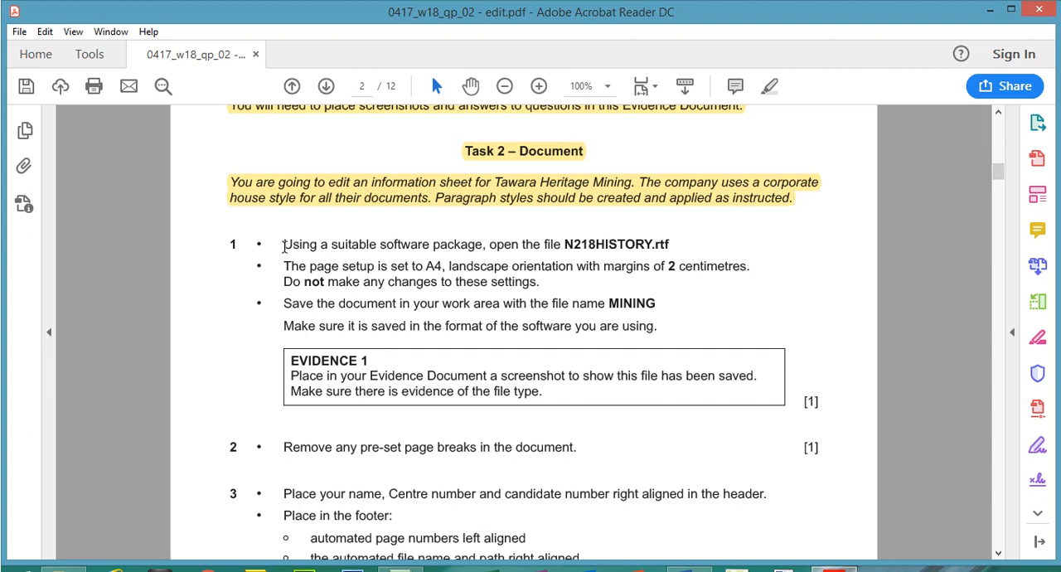
drag(283, 246, 670, 254)
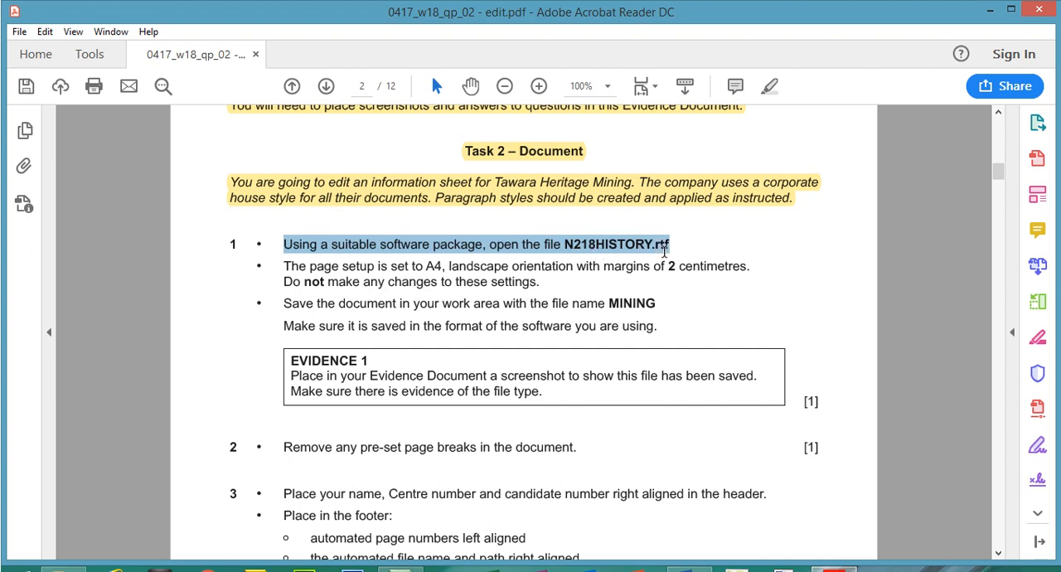
click(770, 86)
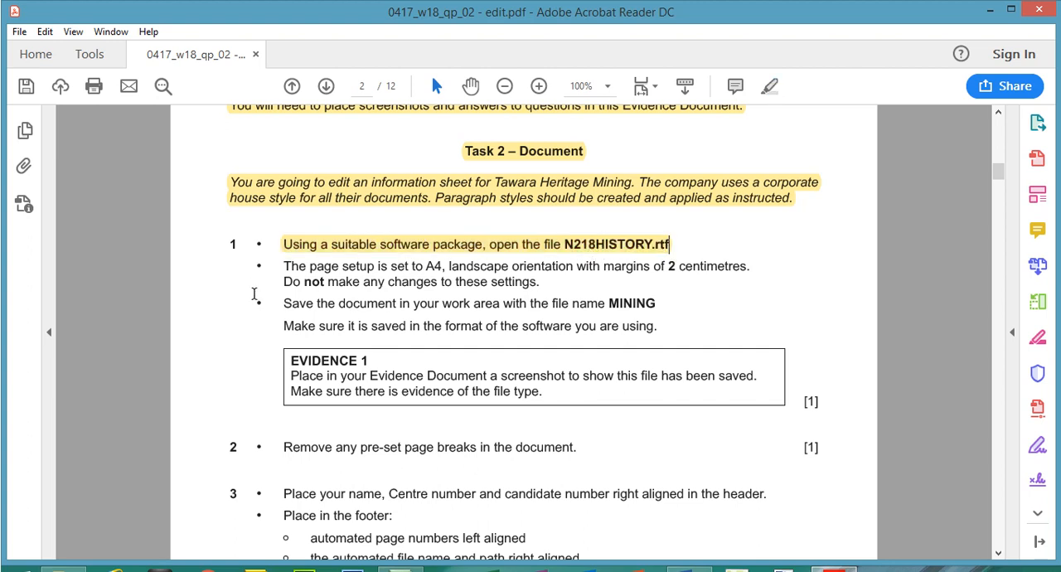
Switch to File Explorer and open N218HISTORY from the 0417_w18_sf_02 folder in Word
click(64, 568)
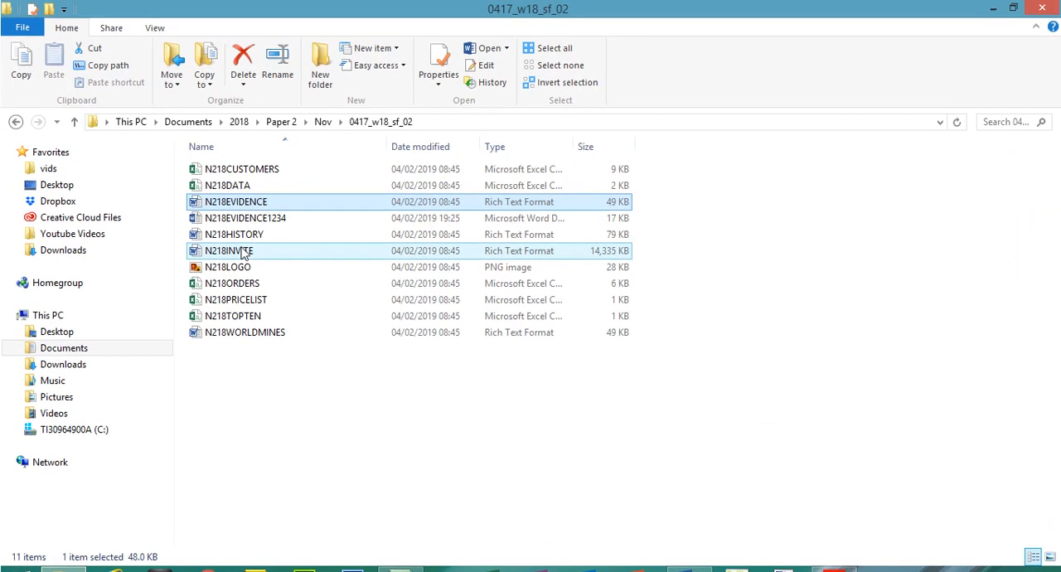
click(239, 230)
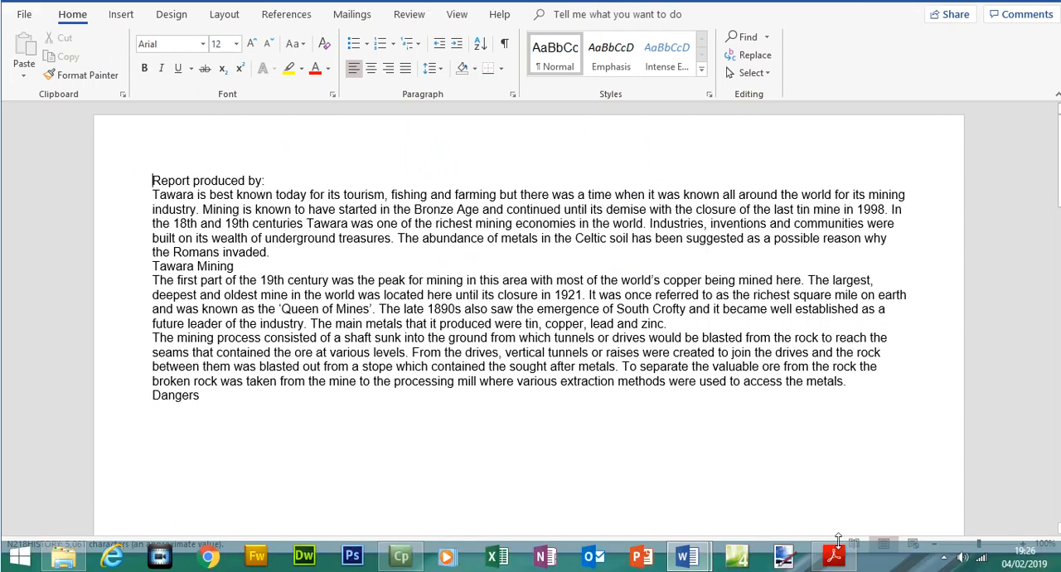
Return to the exam paper in Acrobat Reader, read the page setup and save instructions, and copy the file name MINING
click(835, 560)
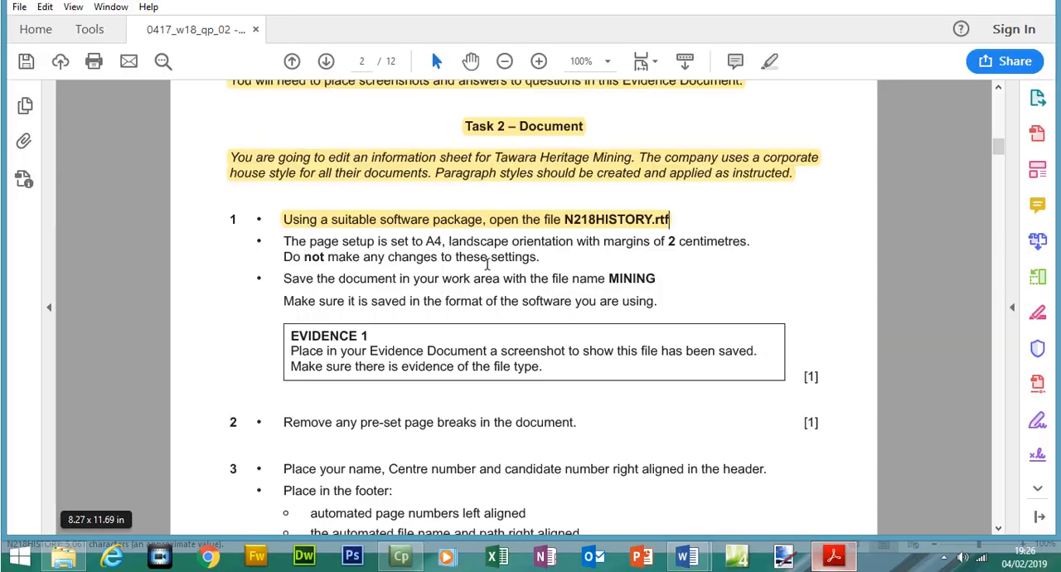
drag(284, 265, 447, 264)
drag(520, 270, 753, 268)
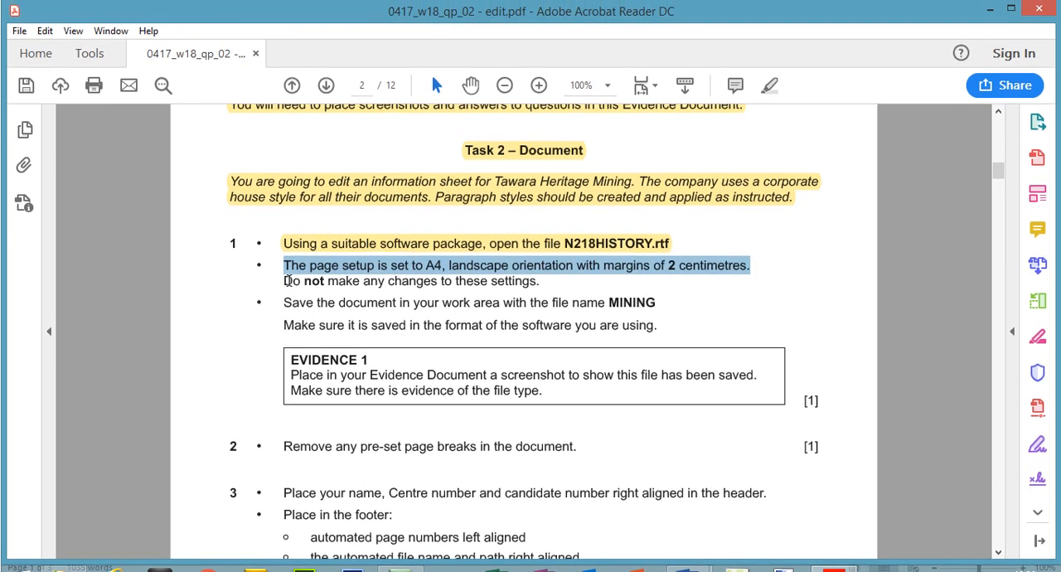
drag(284, 283, 540, 286)
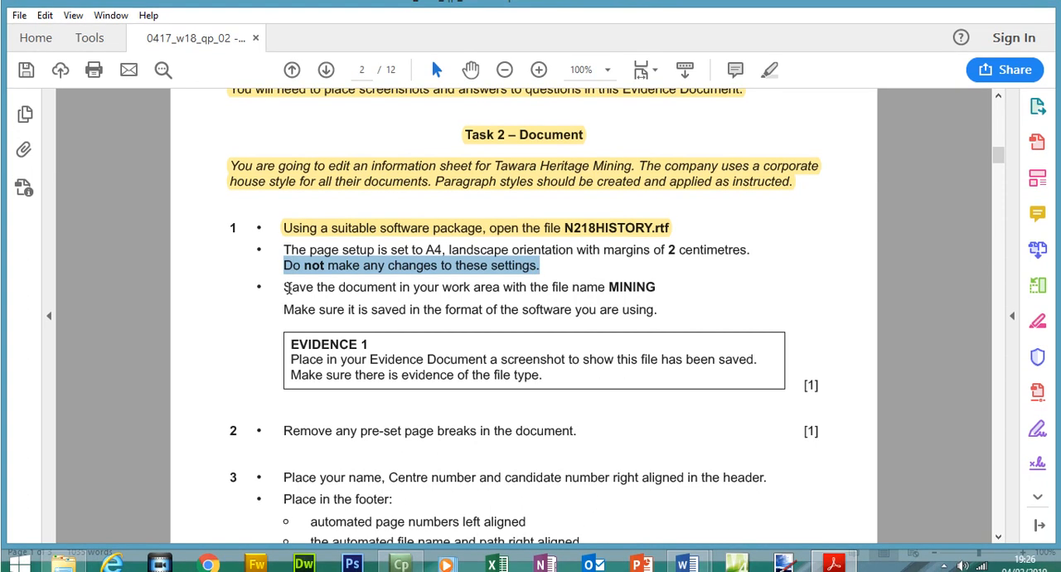
drag(286, 288, 570, 286)
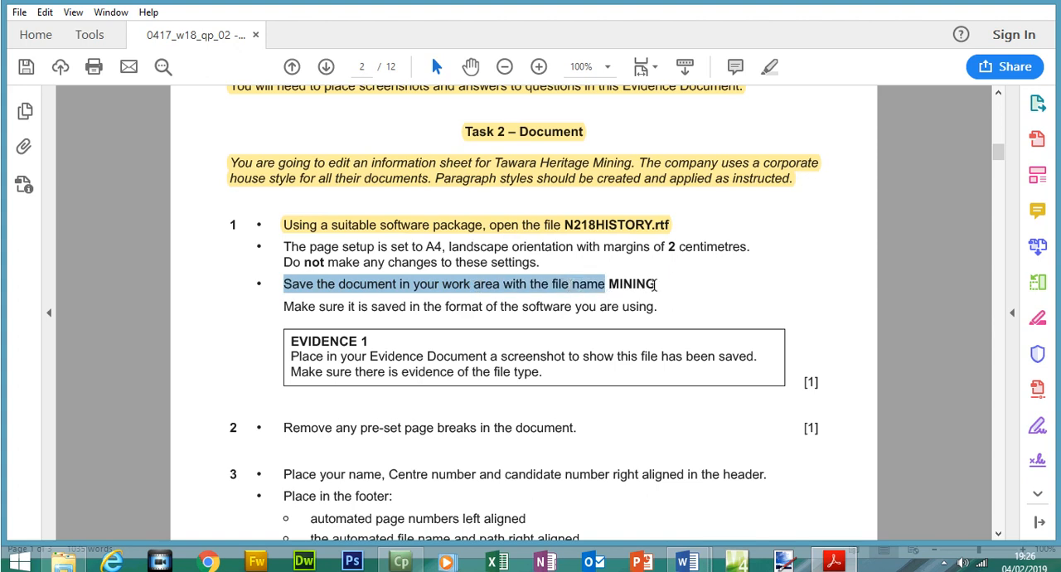
drag(656, 285, 610, 284)
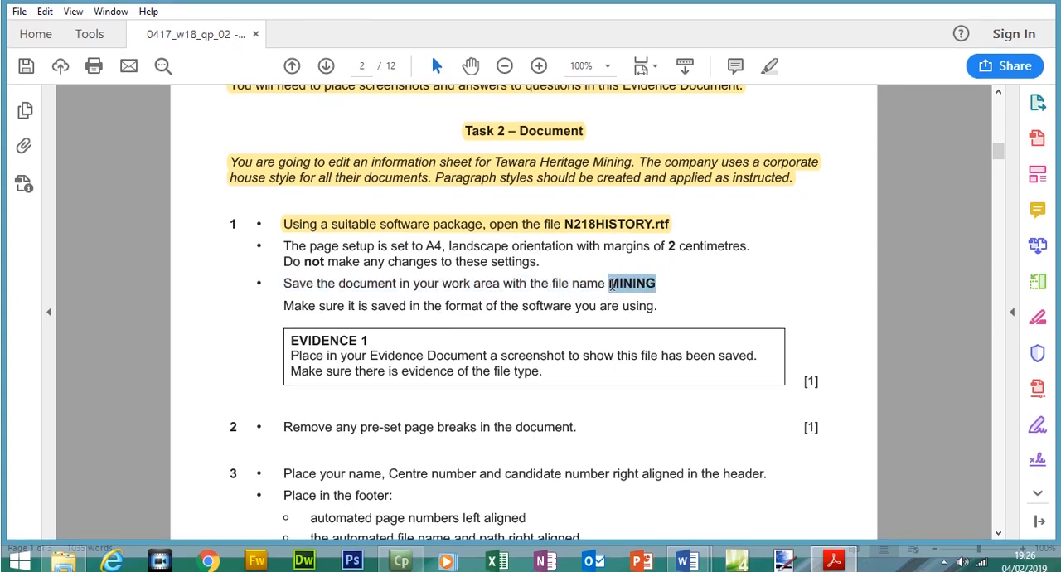
right_click(612, 284)
click(624, 299)
In Word, save N218HISTORY in the 0417_w18_sf_02 folder as a Word Document named MINING, accepting the upgrade to the newest format
mouse_move(687, 560)
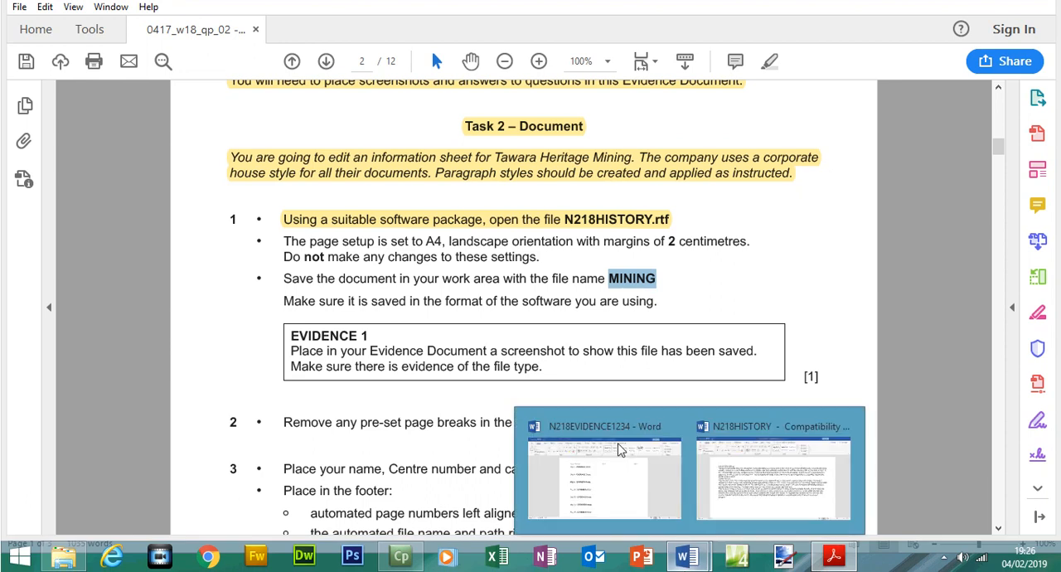
click(749, 464)
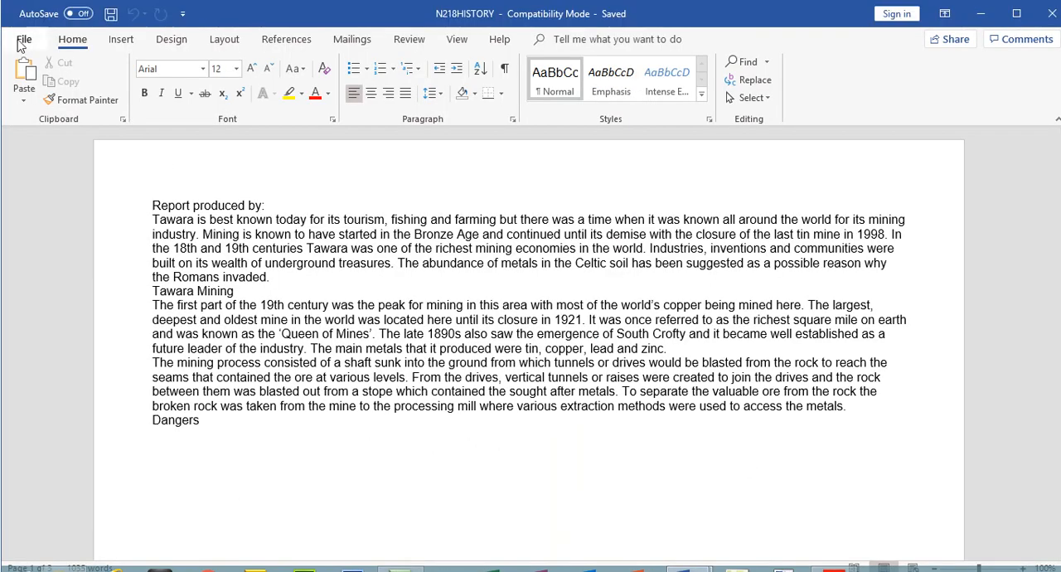
click(22, 41)
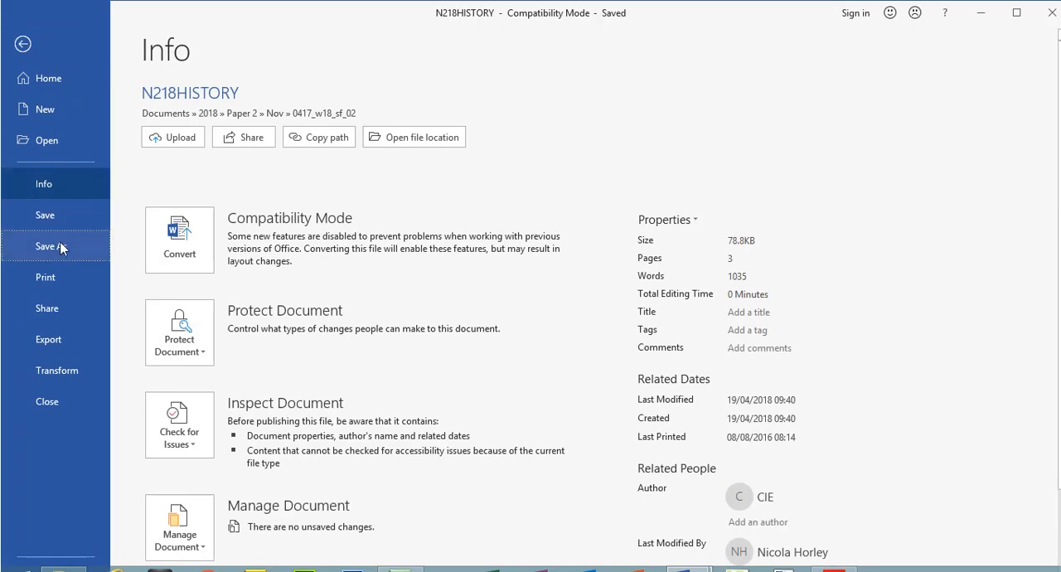
click(50, 246)
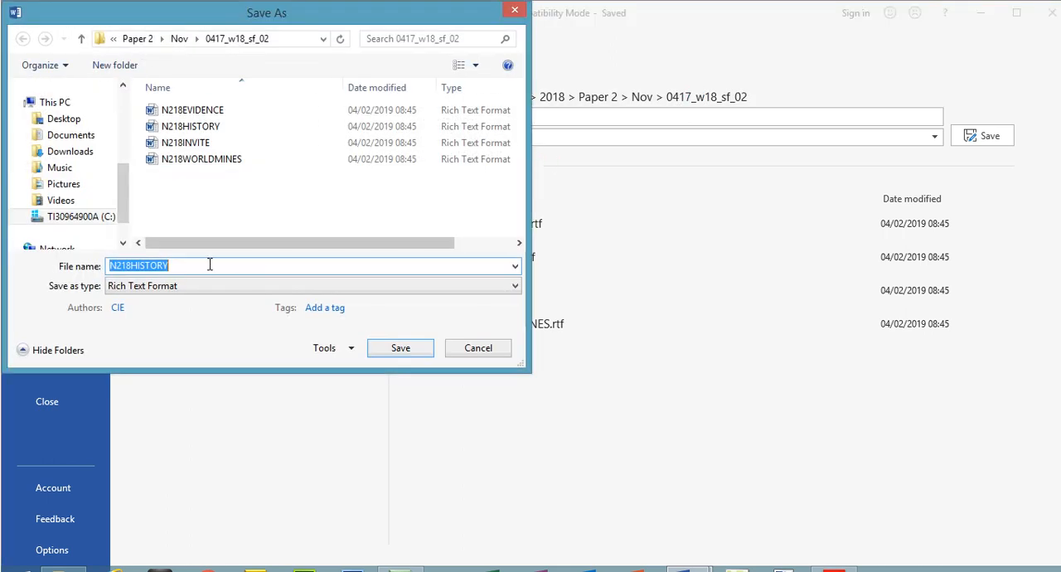
click(196, 283)
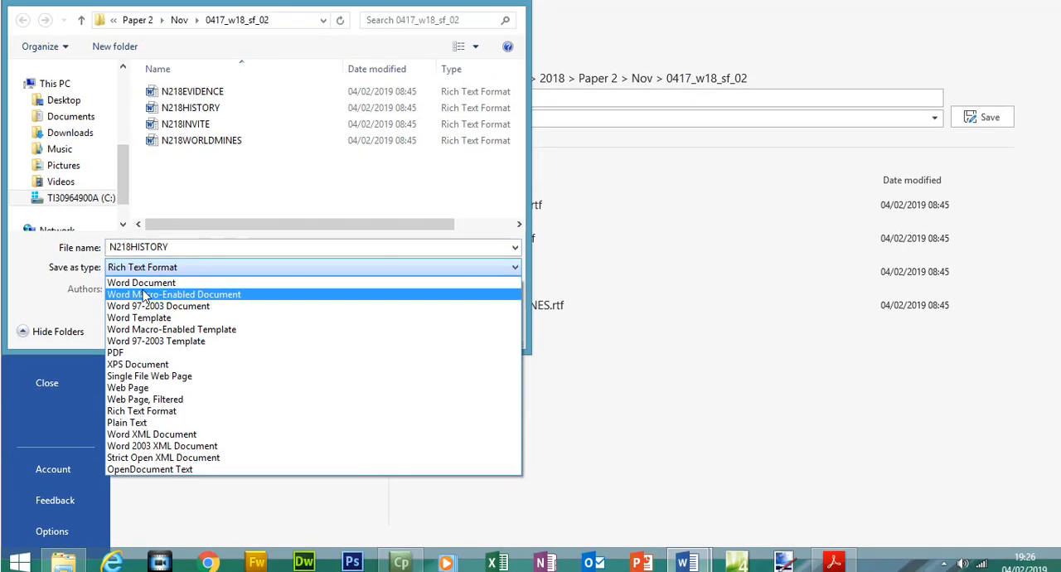
click(142, 283)
double_click(172, 247)
text(MINING)
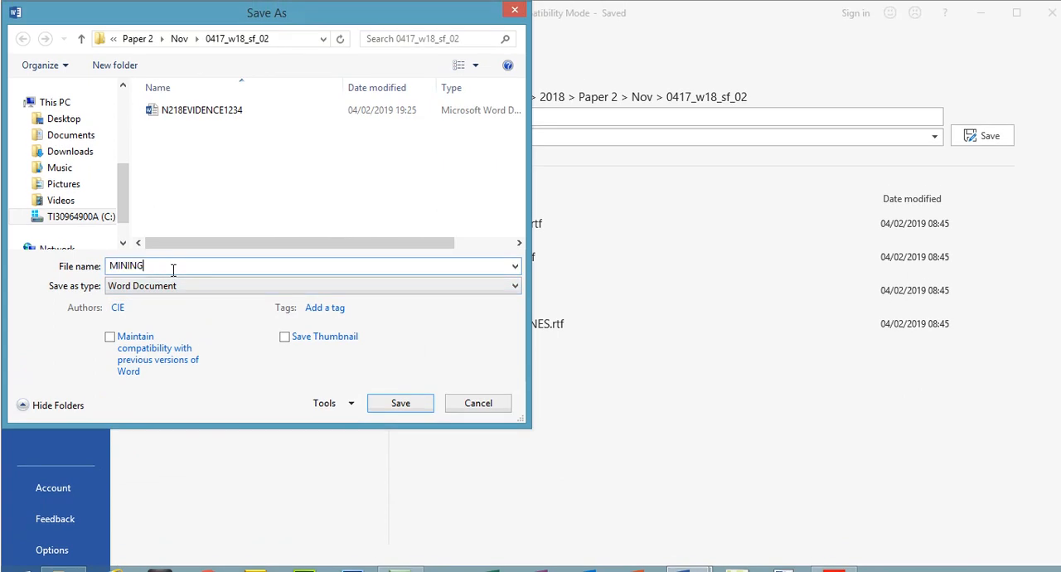
click(402, 403)
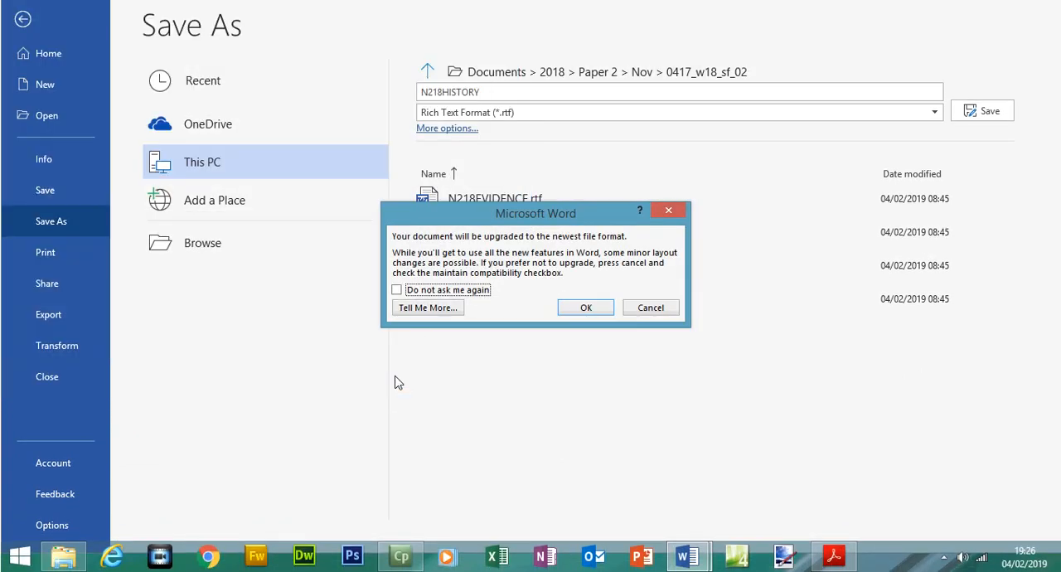
click(586, 307)
Read the exam paper's sentence on the required save format and check the MINING file's type in Word's save options
click(834, 555)
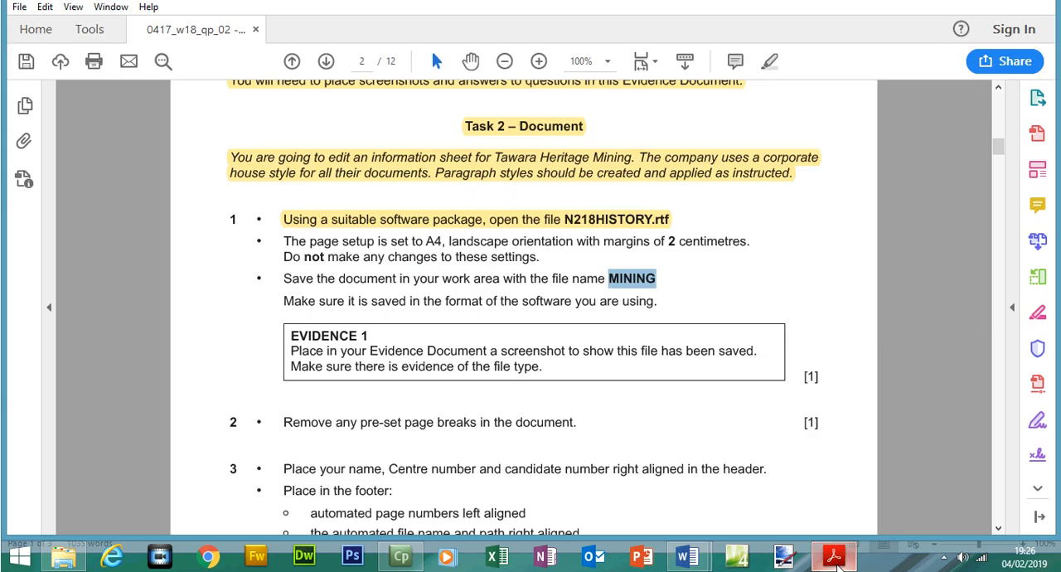
drag(286, 301, 643, 307)
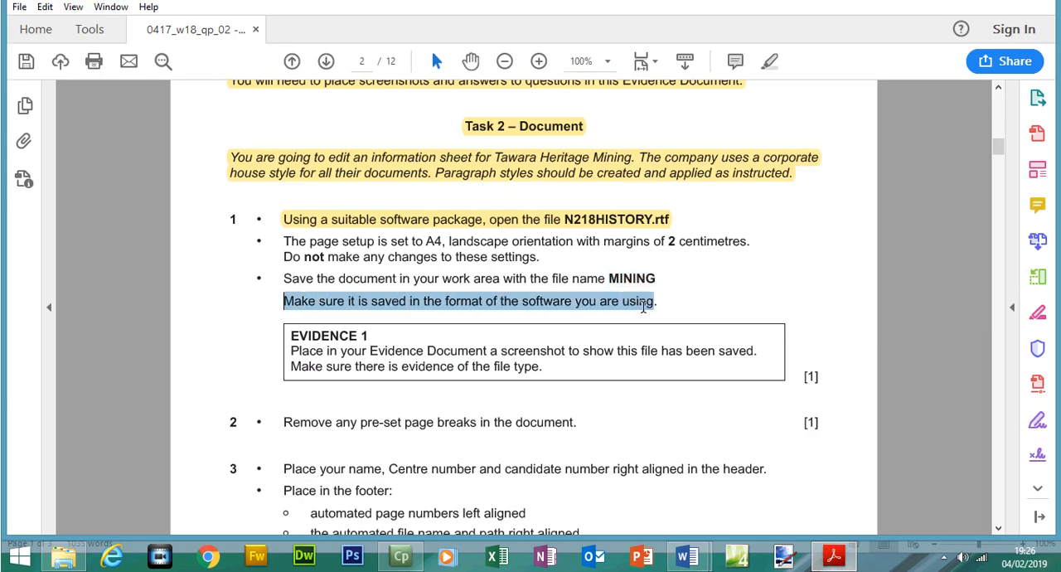
click(688, 556)
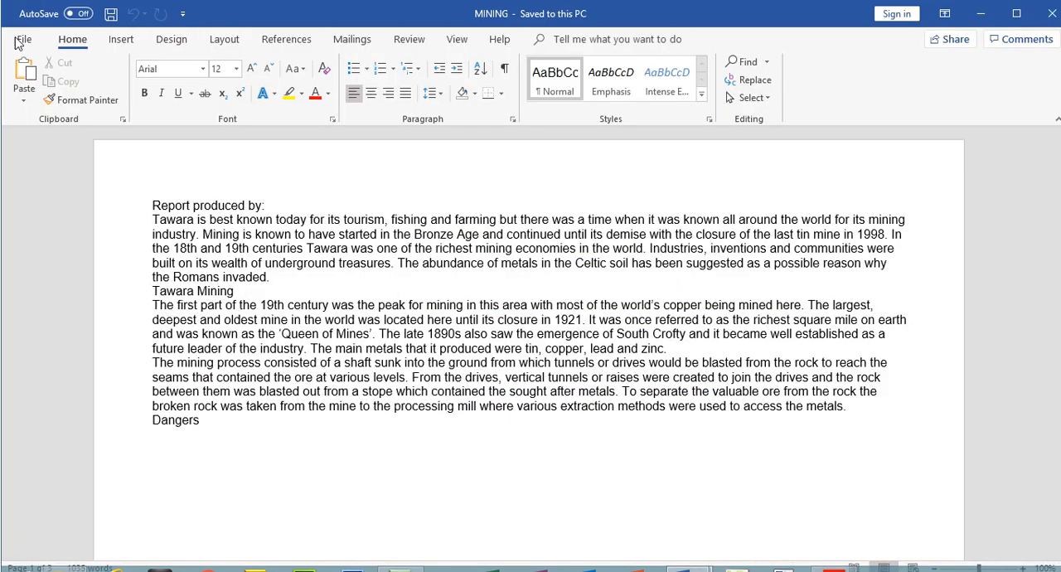
click(24, 16)
click(54, 245)
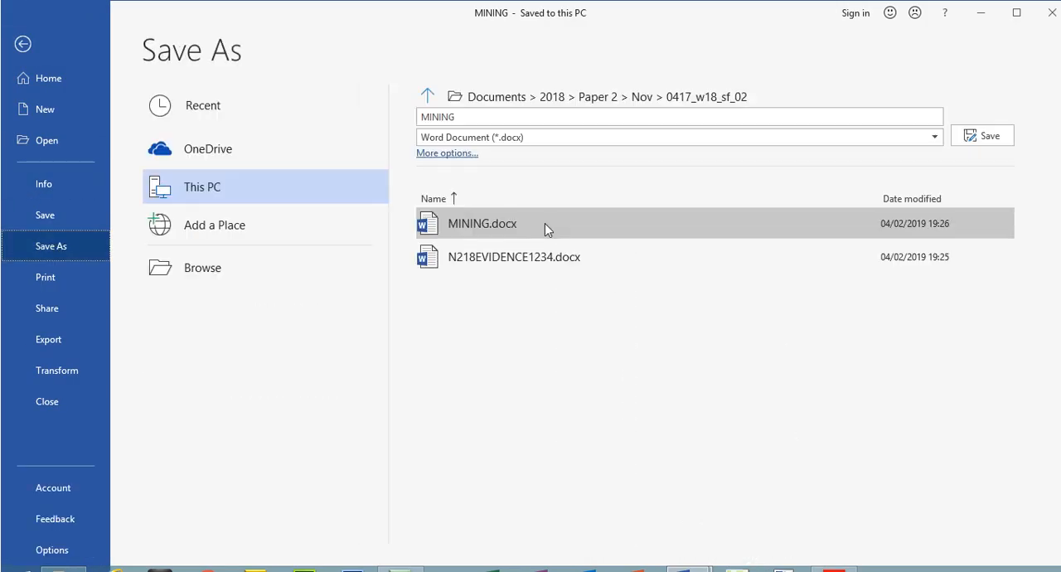
click(23, 45)
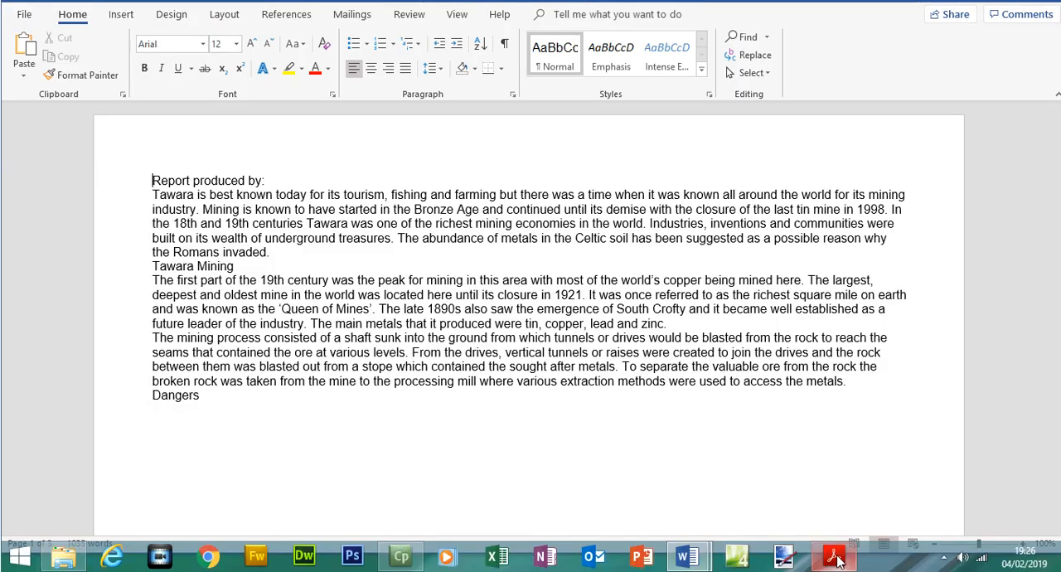
Return to the exam paper in Acrobat Reader and highlight the rest of step 1 and the EVIDENCE 1 screenshot instruction
click(833, 558)
drag(283, 243, 655, 309)
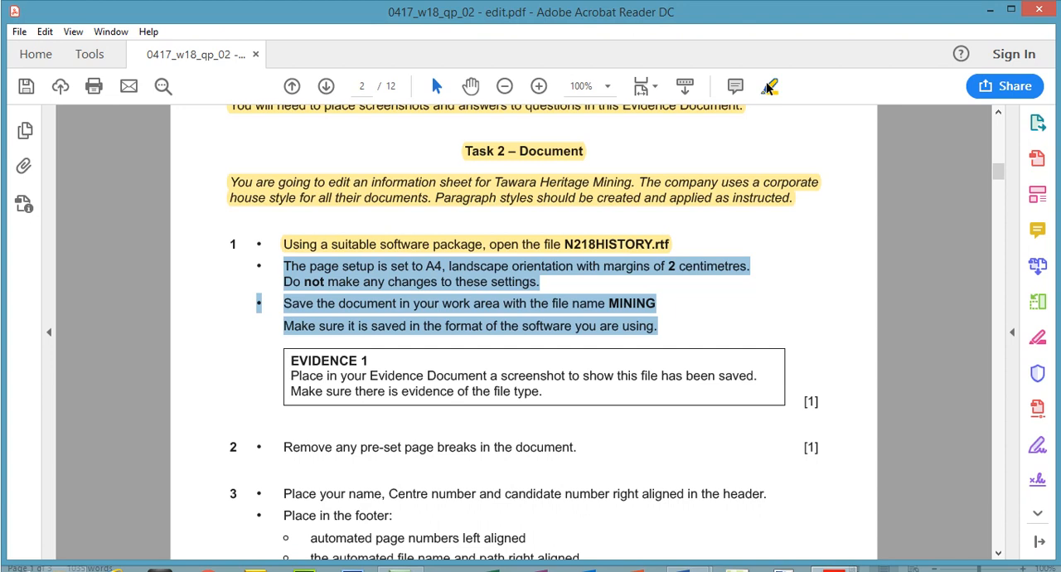
click(769, 86)
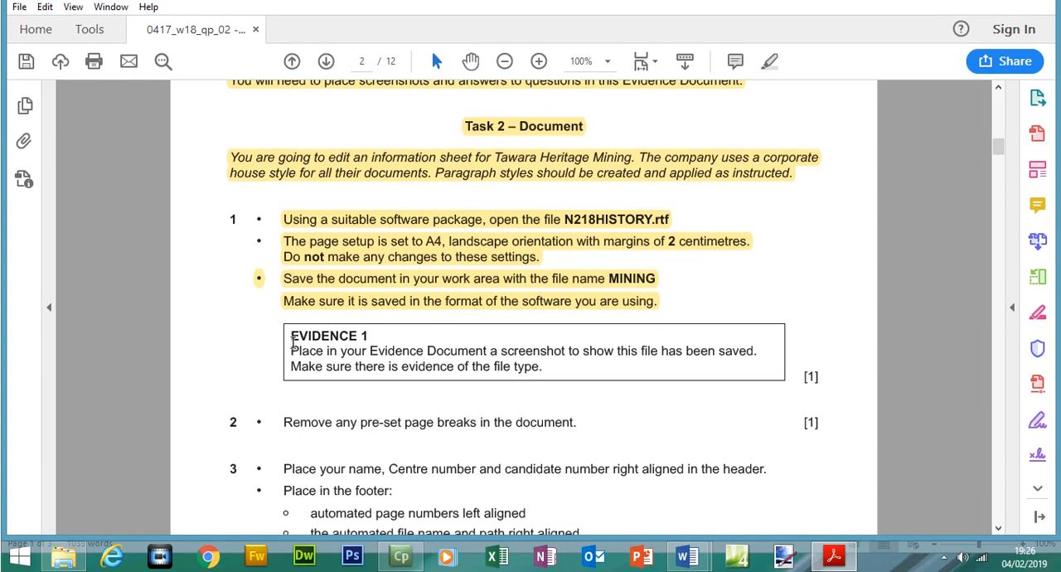
drag(291, 341, 547, 380)
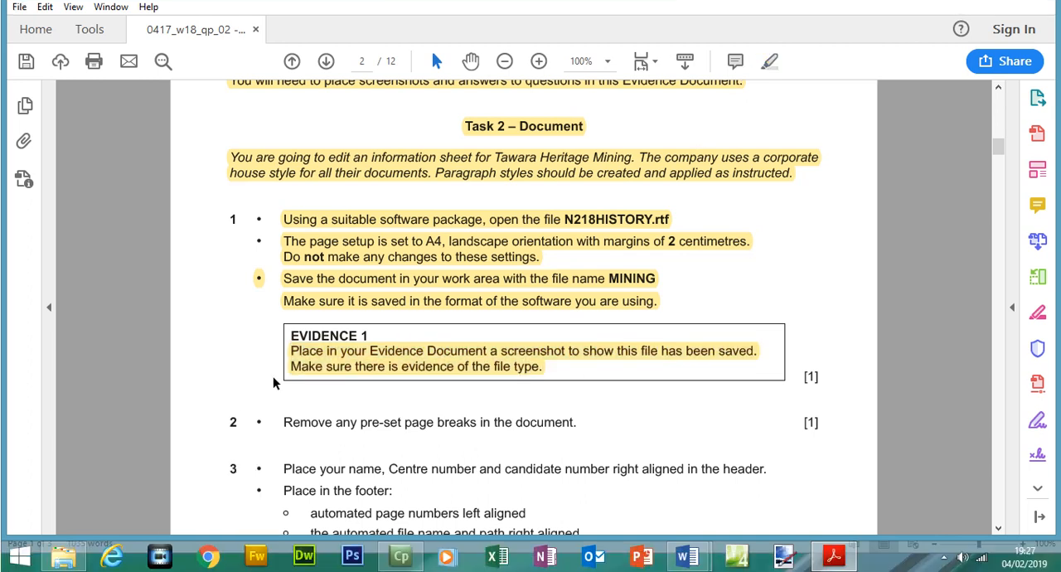
In File Explorer's 0417_w18_sf_02 folder, select MINING, widen the Type column to show full file types, and capture a screenshot
click(64, 556)
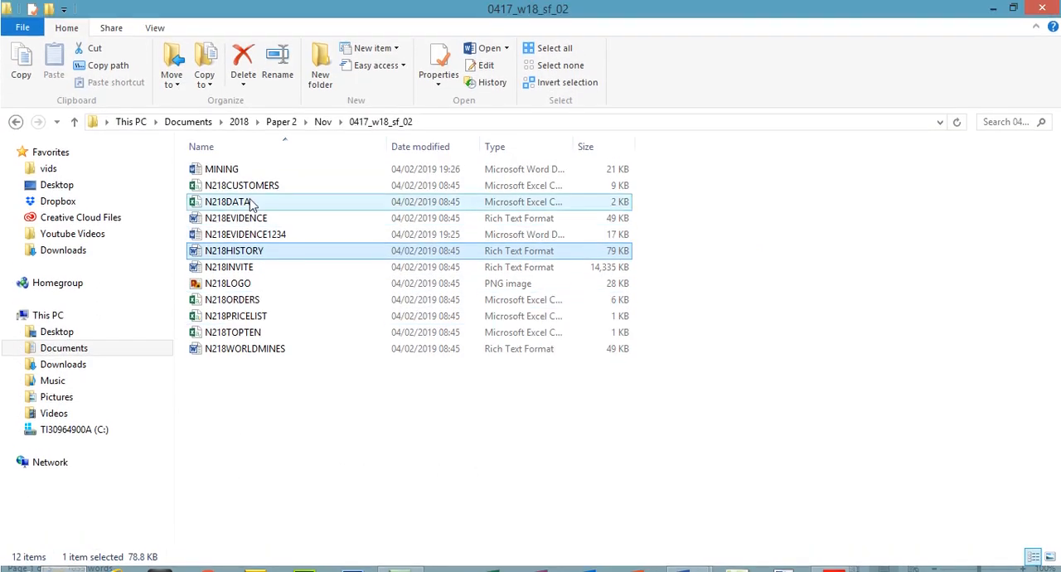
click(239, 146)
drag(572, 145, 654, 147)
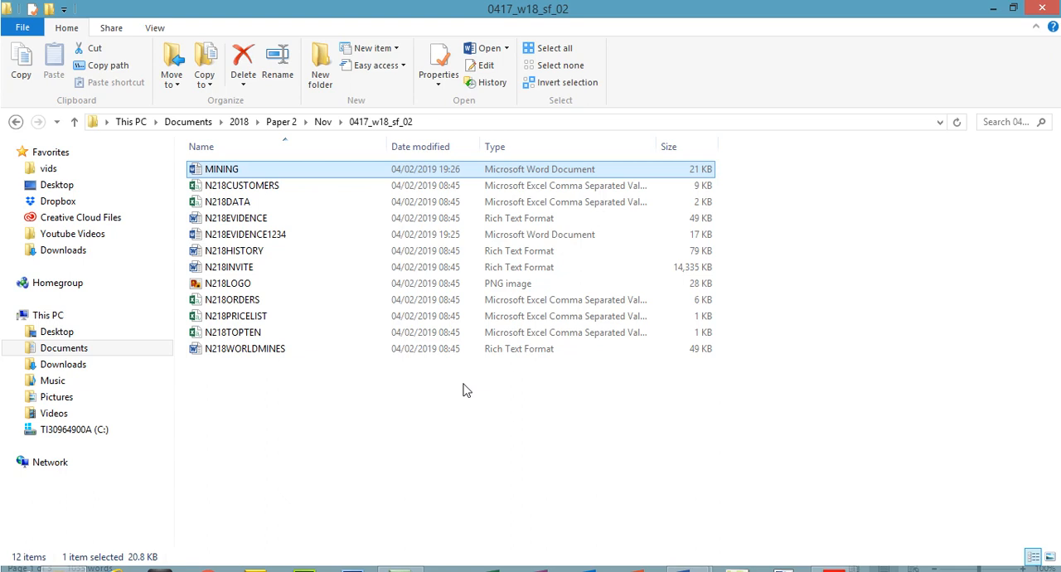
Switch to the Evidence Document in Word and paste the folder screenshot on a new line below the EVIDENCE 1 heading
mouse_move(687, 571)
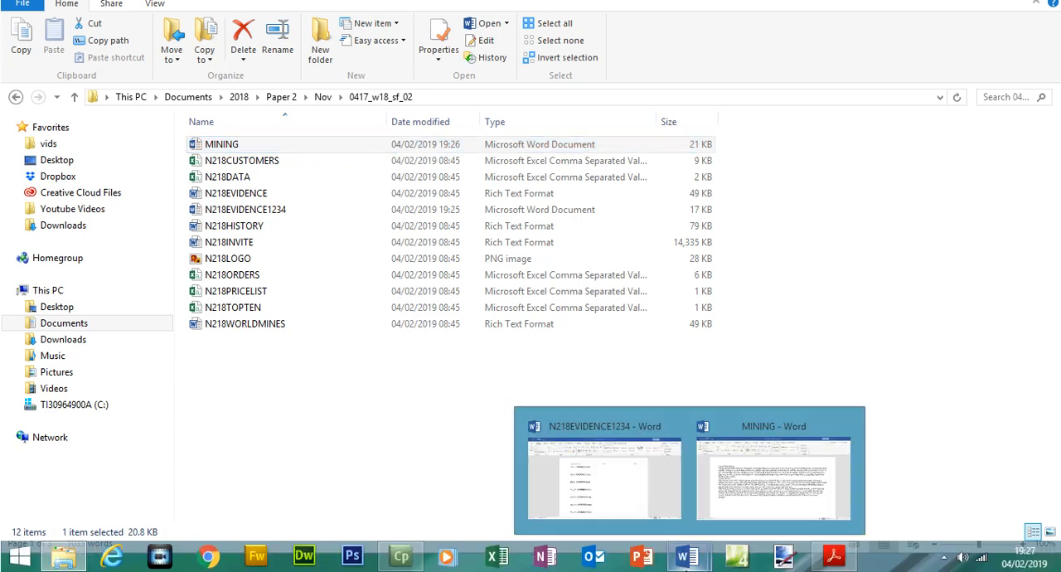
click(643, 508)
click(457, 180)
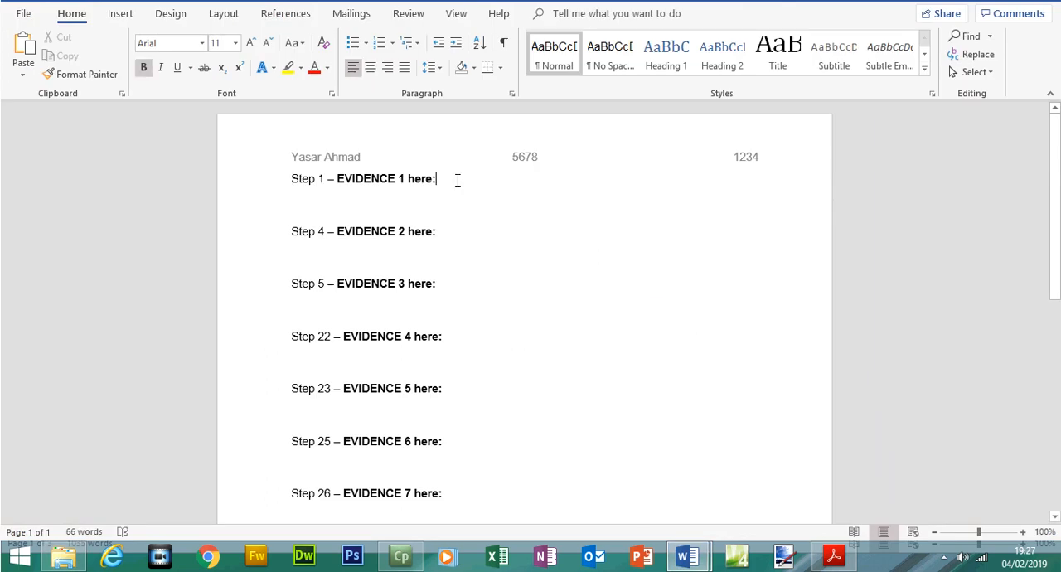
key(Return)
key(ctrl+v)
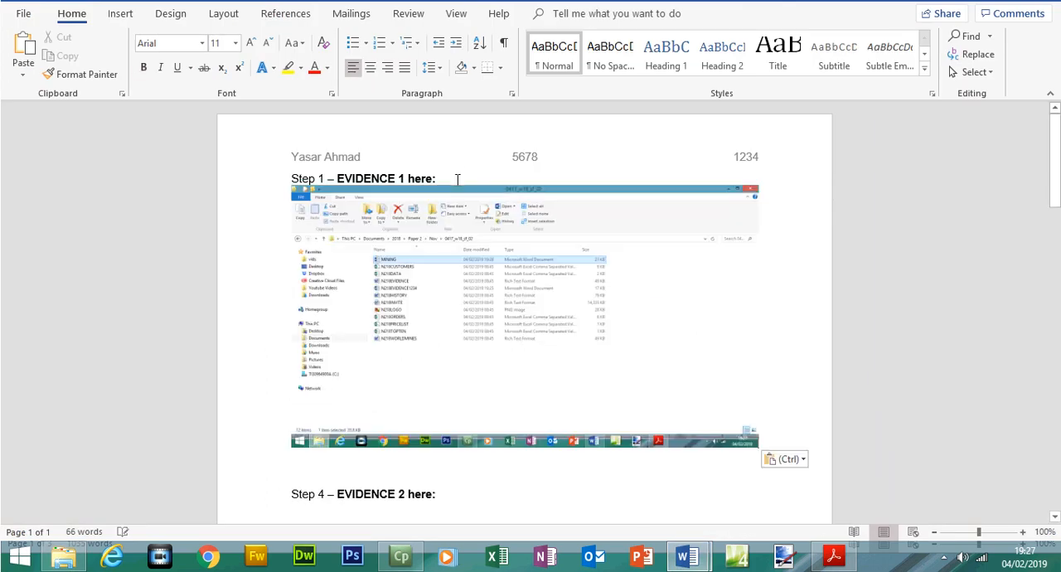
Crop the pasted screenshot to the folder path and the first four files, and enlarge it to about 4.37 cm by 17.66 cm
click(444, 250)
click(555, 13)
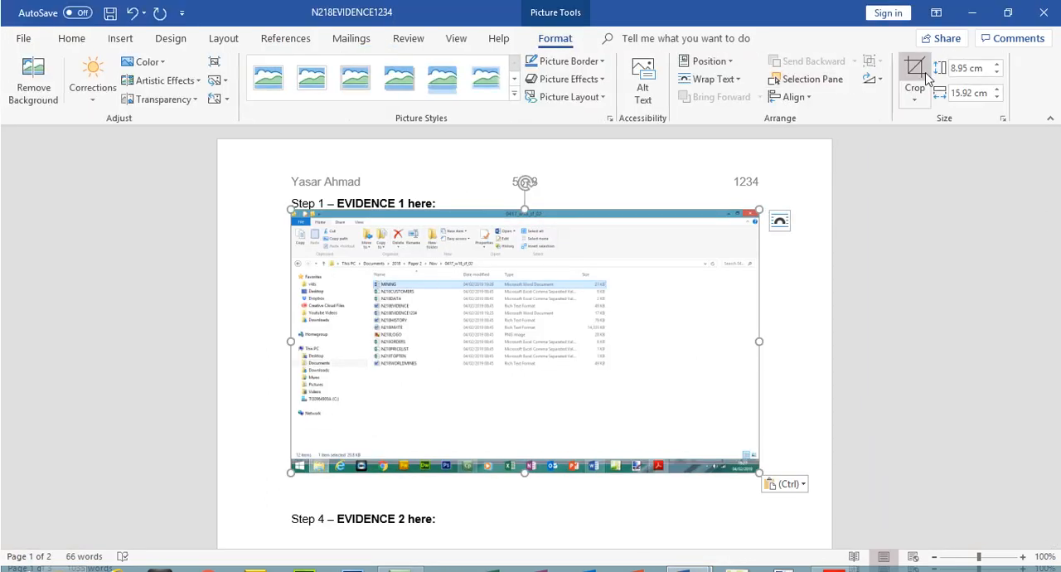
click(919, 70)
drag(750, 215, 575, 269)
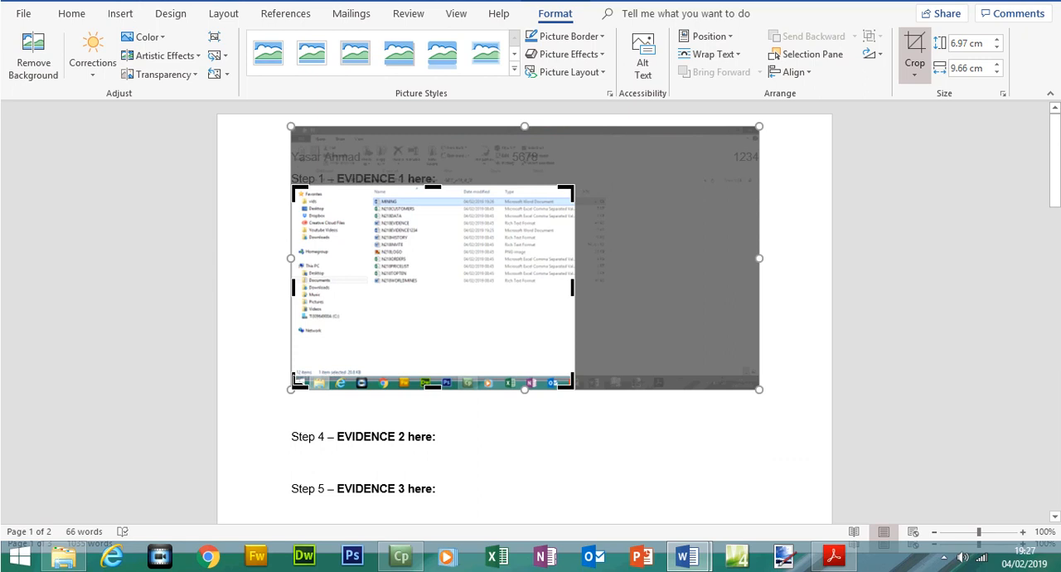
drag(294, 381, 364, 224)
mouse_move(300, 215)
mouse_down()
mouse_move(240, 200)
mouse_move(321, 200)
mouse_move(291, 200)
mouse_up()
click(913, 65)
drag(505, 265, 720, 340)
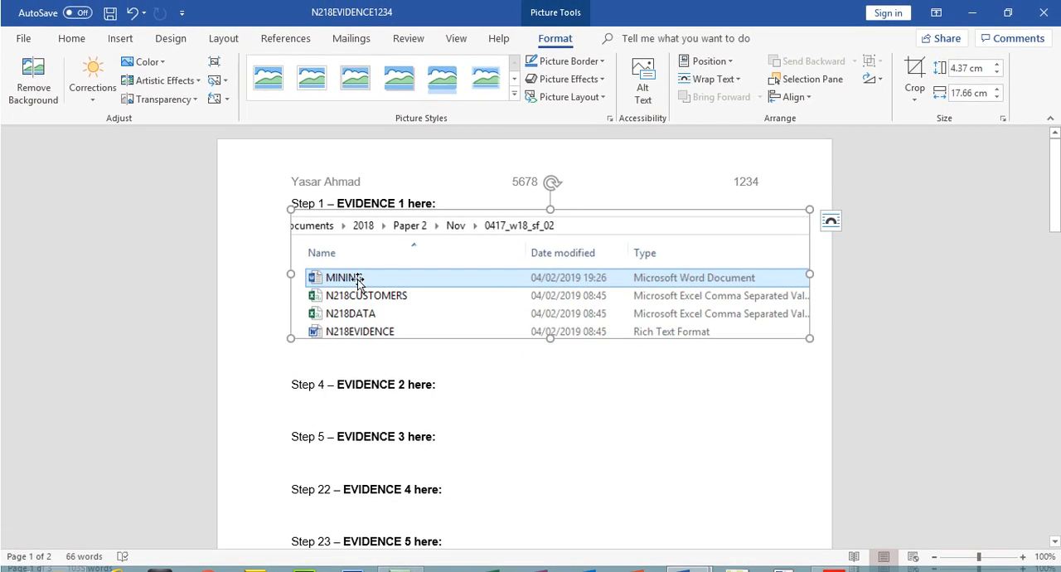
click(670, 401)
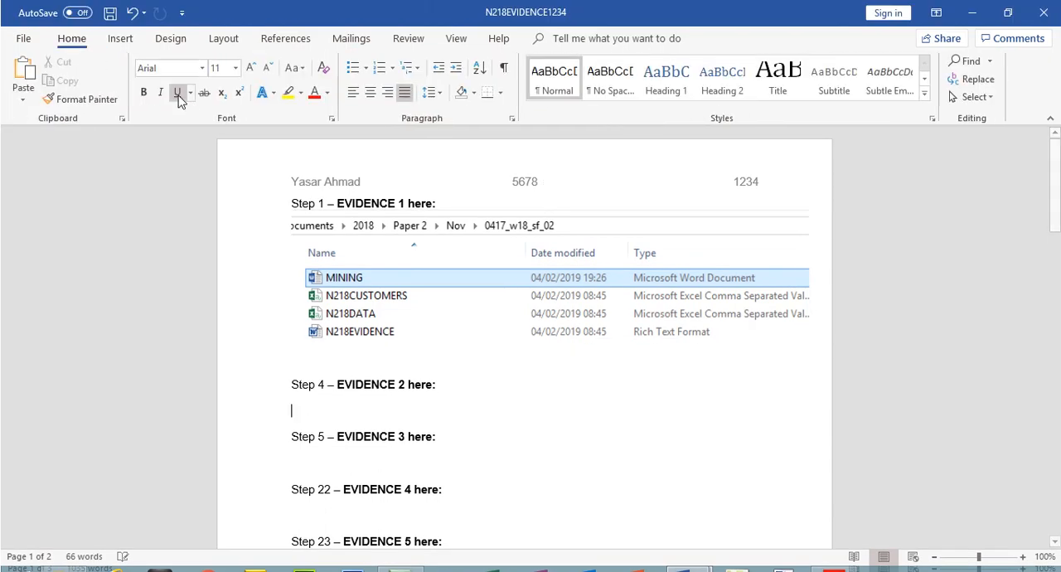
Save the Evidence Document, then switch to the exam paper in Acrobat Reader and select the step 2 instruction about removing page breaks
click(110, 12)
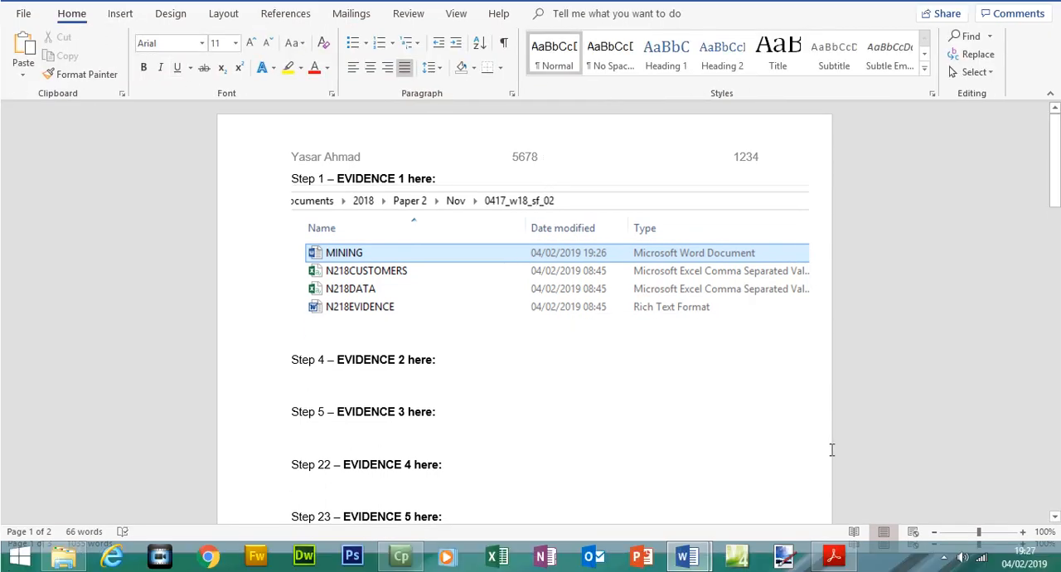
click(835, 556)
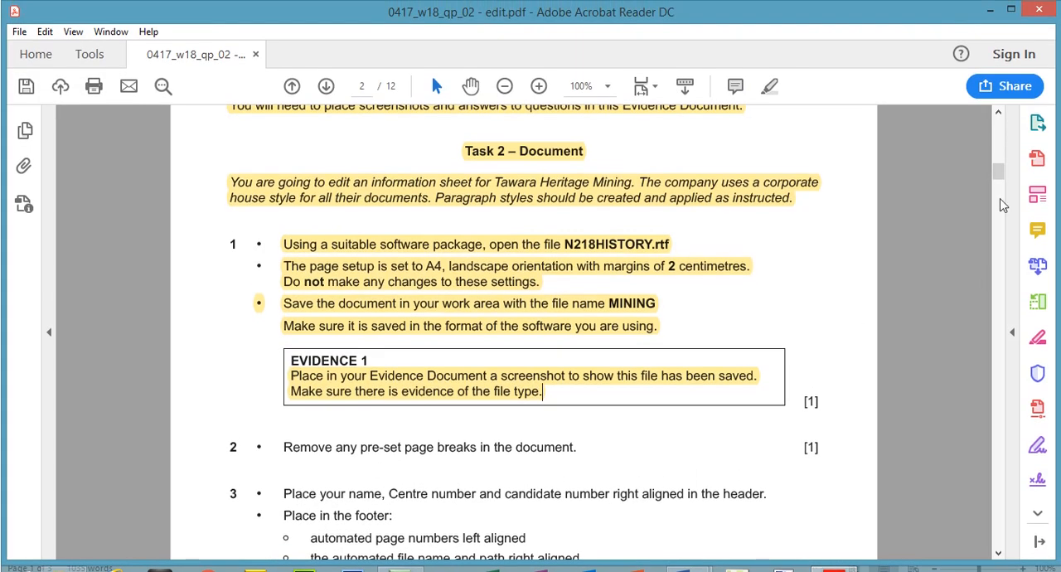
scroll(567, 187, down, 5)
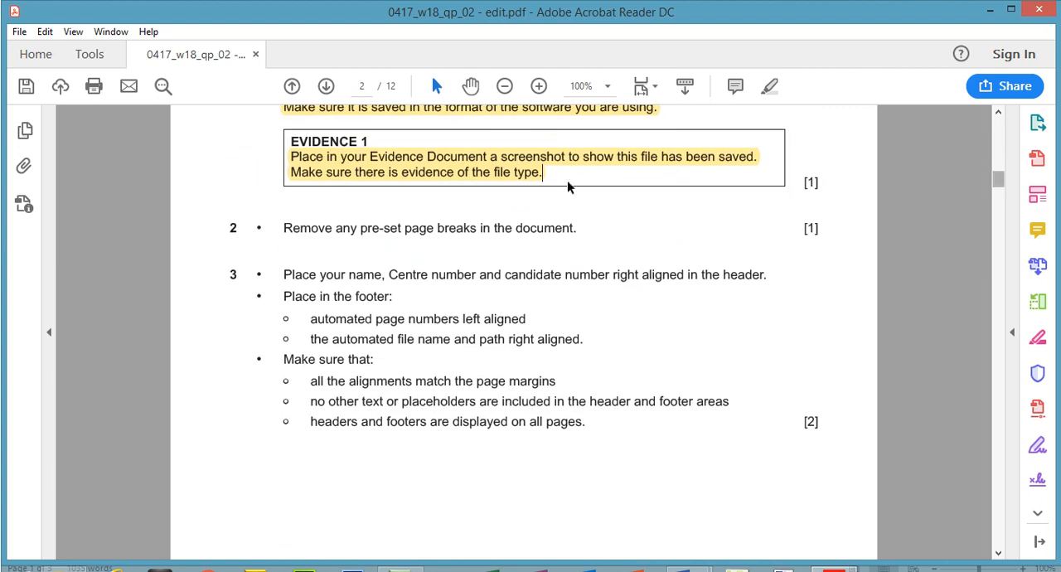
drag(285, 228, 563, 235)
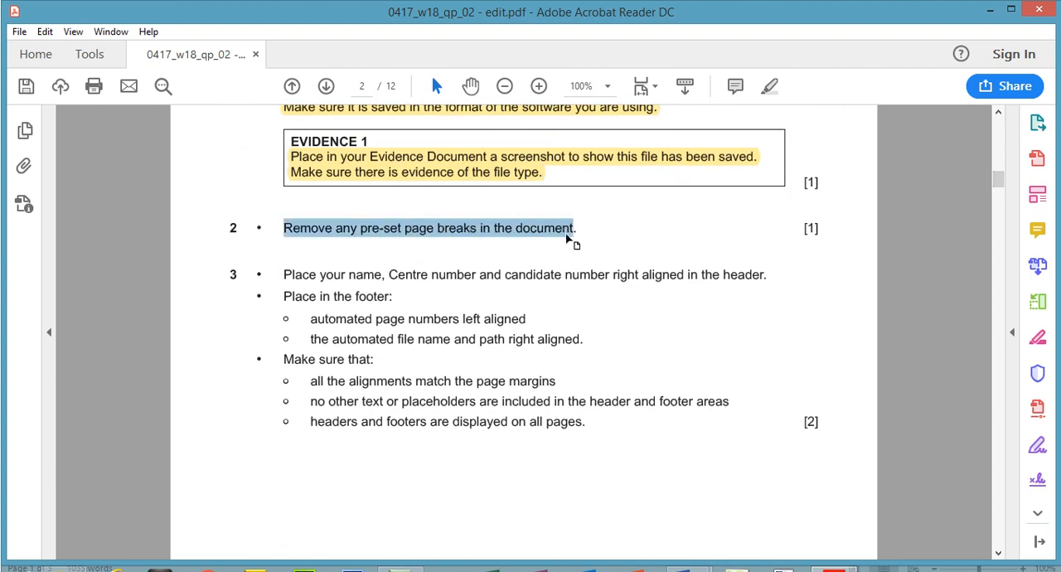
Switch to the MINING document in Word, examine the gap below the Dangers heading, and recheck the step 2 instruction in the exam paper
key(alt+Tab)
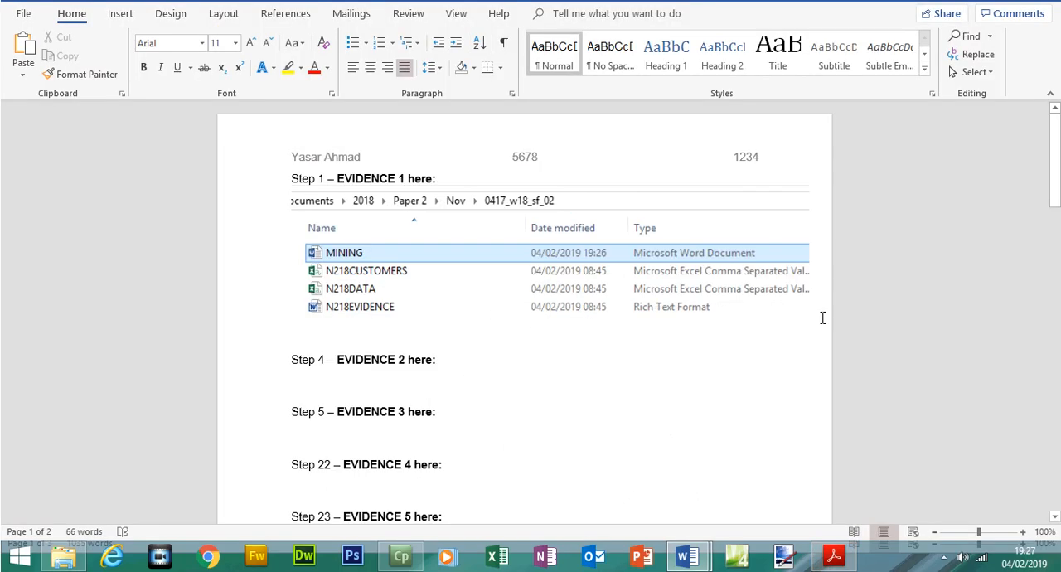
mouse_move(689, 555)
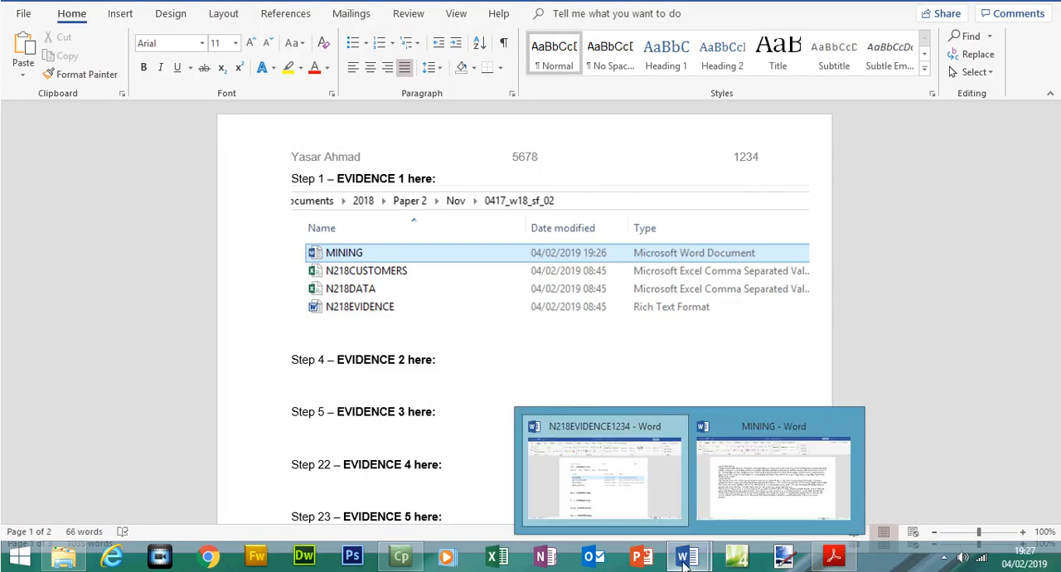
click(751, 481)
mouse_move(1060, 182)
mouse_down()
mouse_move(1060, 306)
mouse_move(1052, 161)
mouse_move(1058, 477)
mouse_move(1051, 167)
mouse_move(1053, 201)
mouse_up()
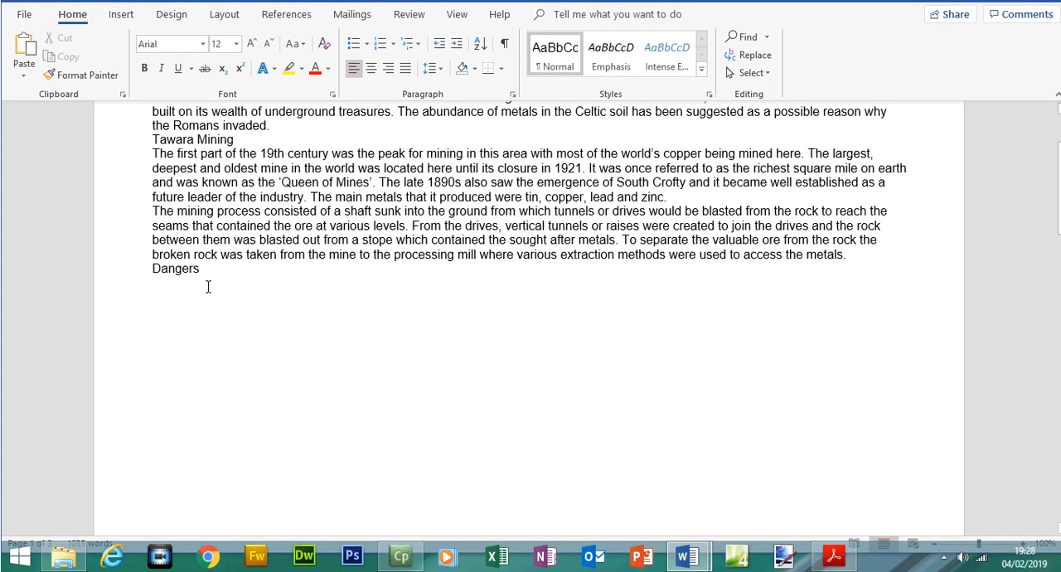
click(189, 315)
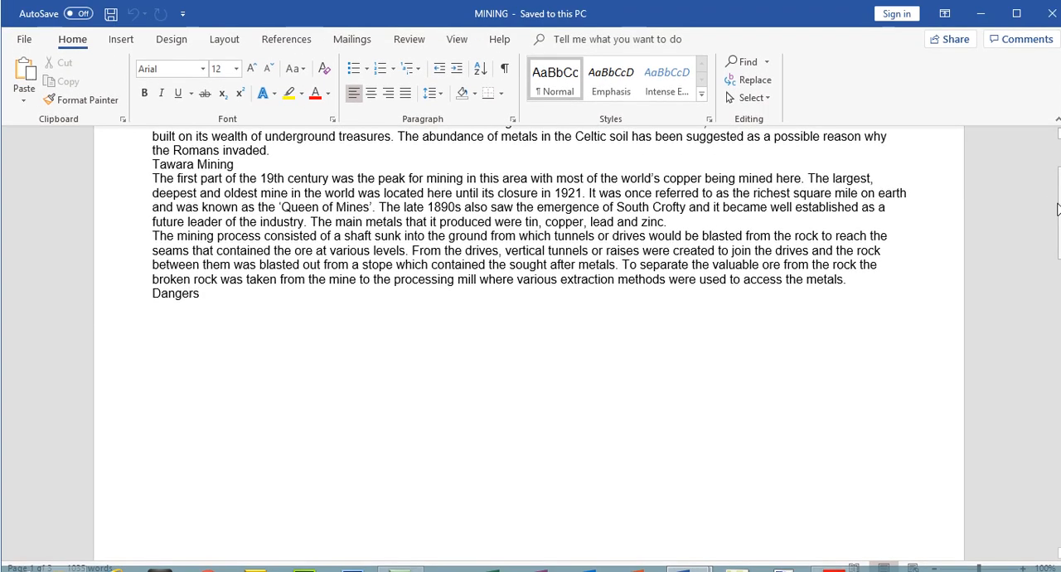
scroll(1059, 212, up, 2)
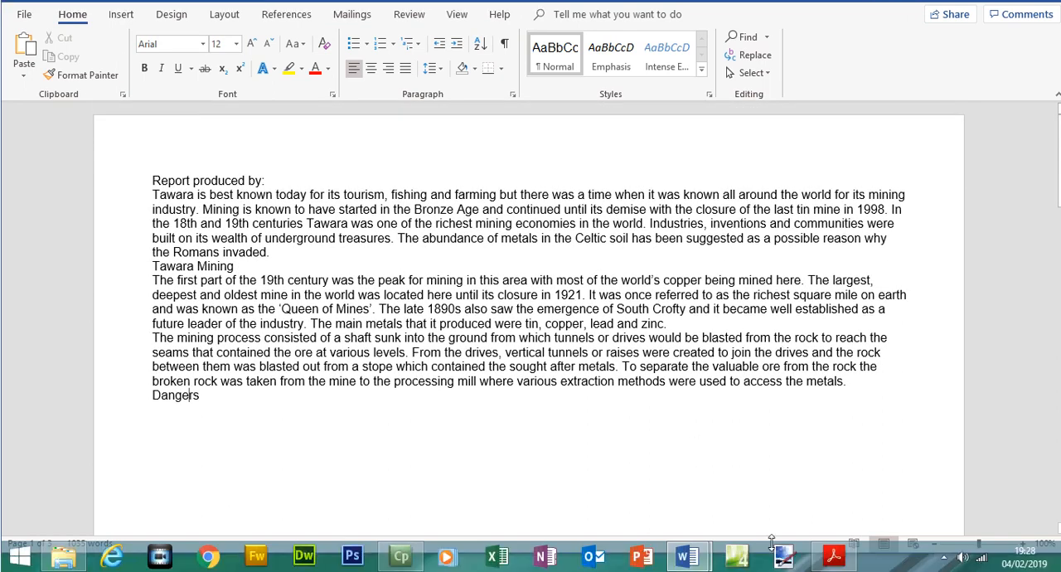
click(835, 557)
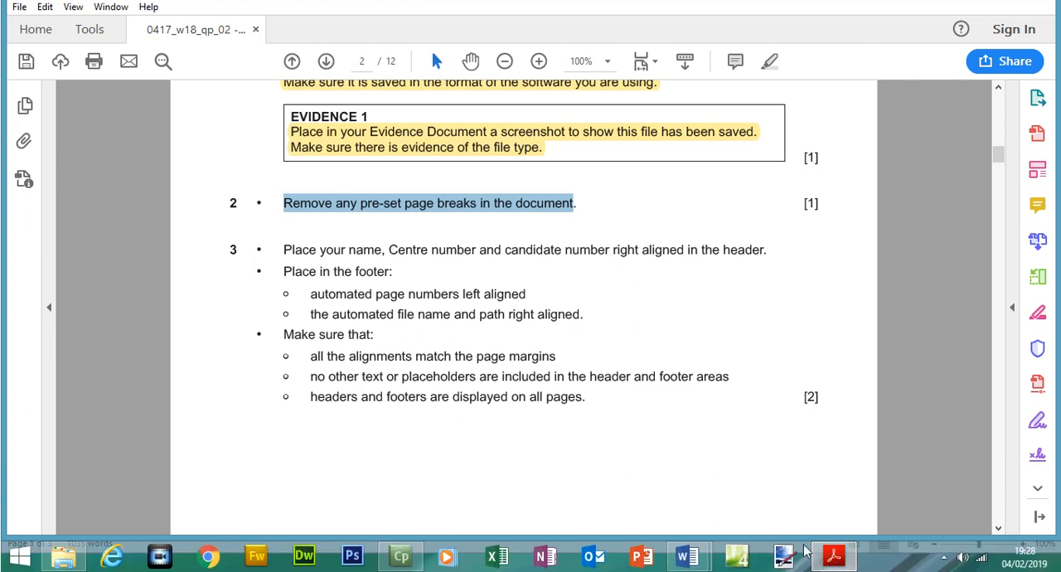
click(835, 554)
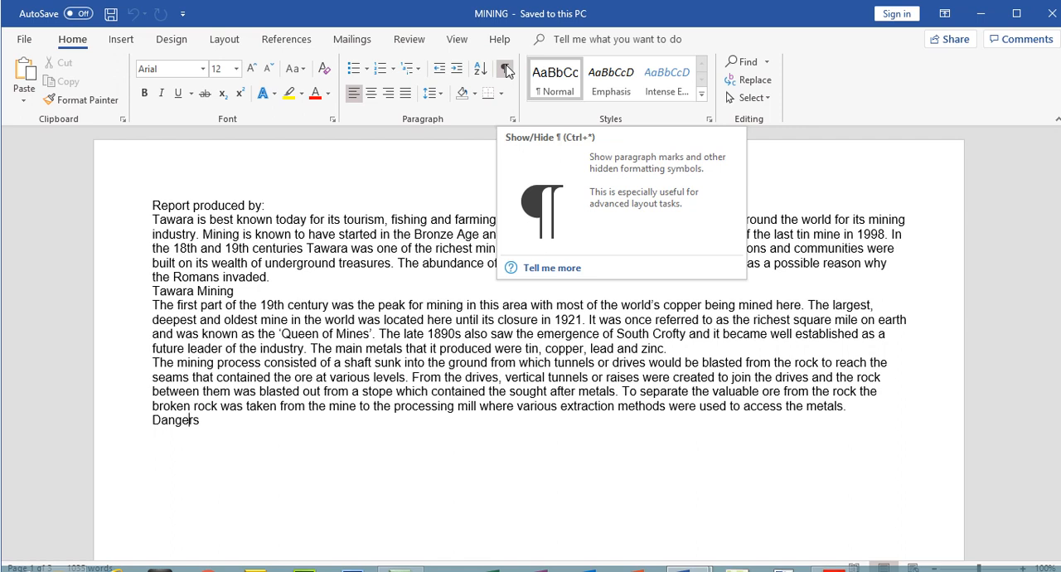
Show the formatting marks in MINING and delete the page break after the Dangers heading, leaving no blank line
click(505, 70)
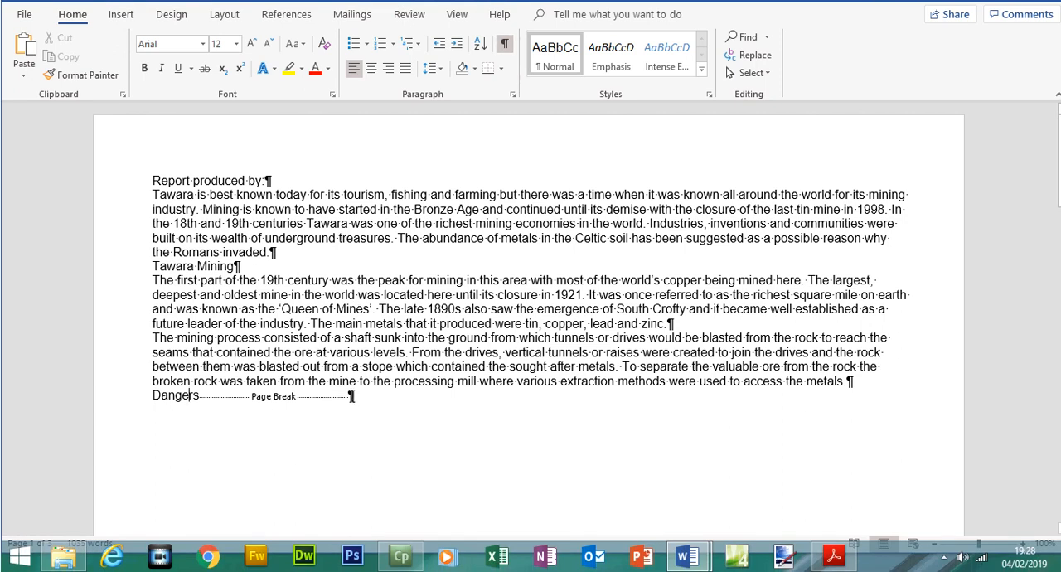
double_click(274, 396)
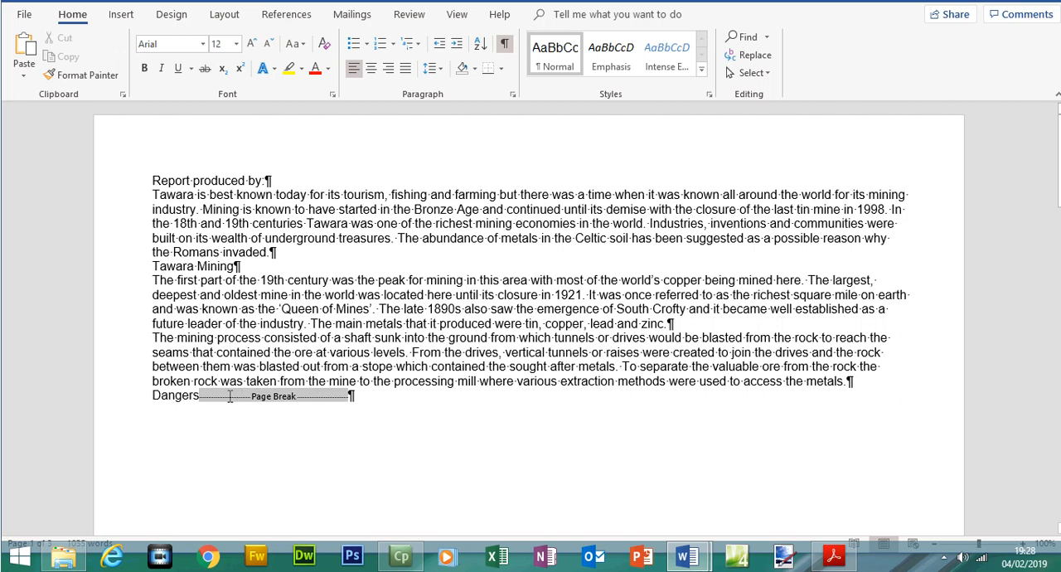
click(200, 397)
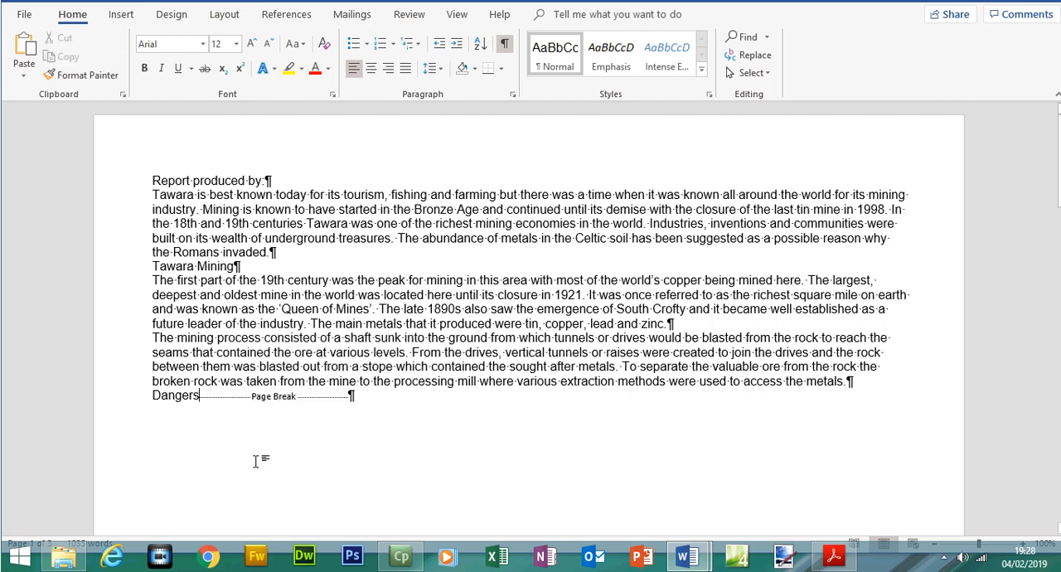
key(Delete)
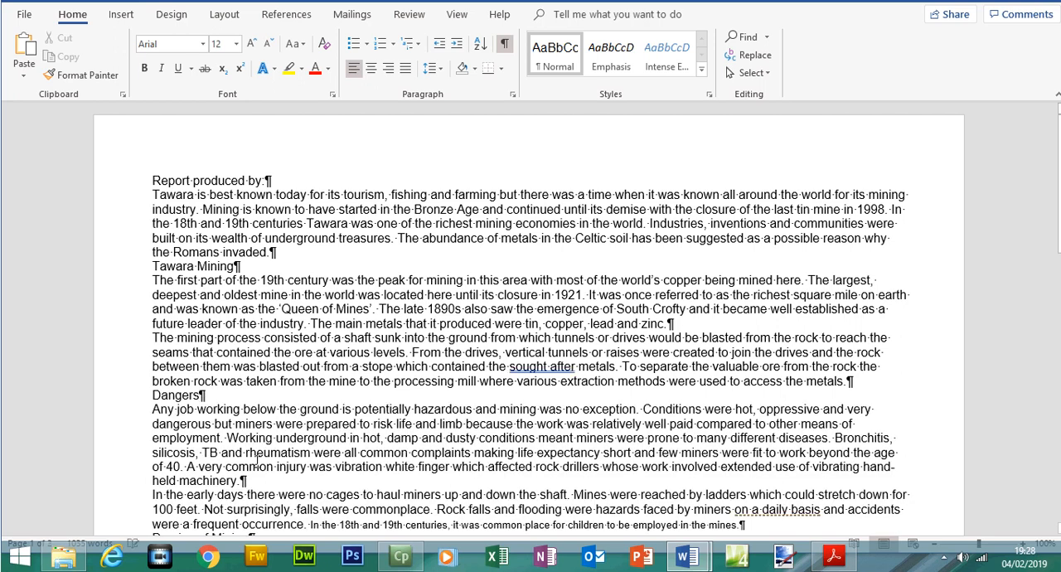
key(Return)
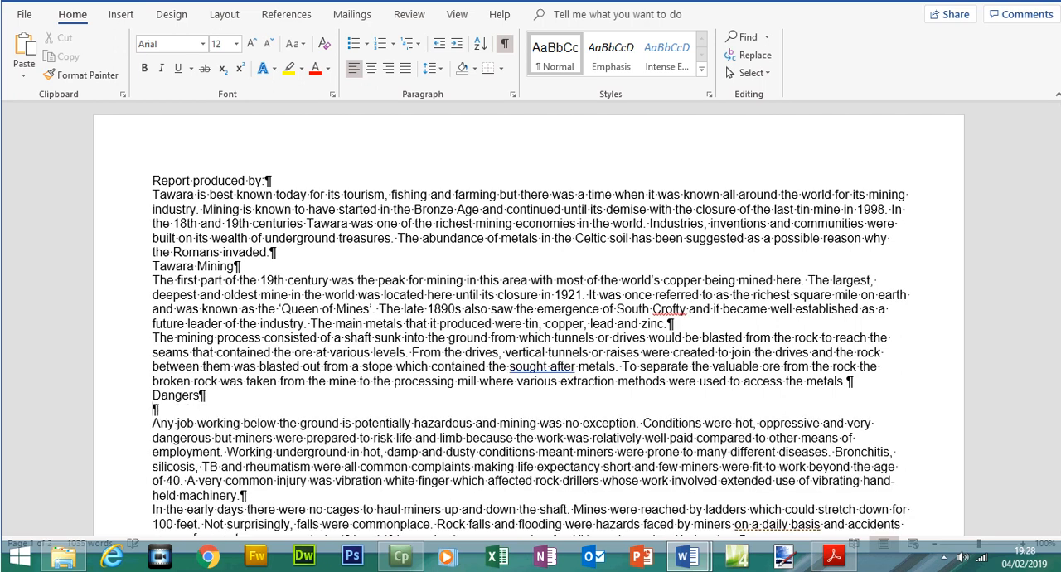
key(BackSpace)
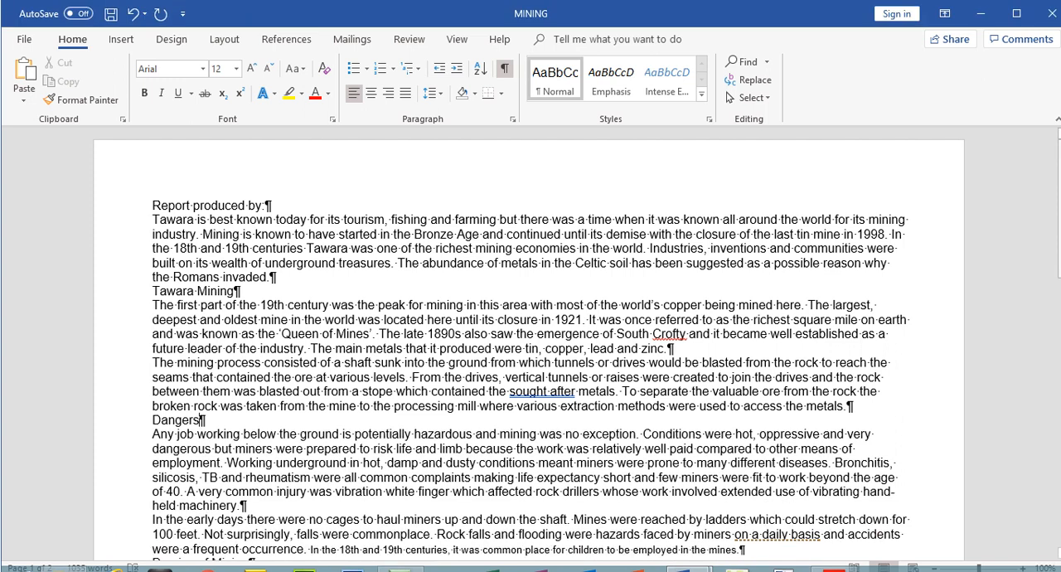
Delete the page break after "even Peru." at the end of the first Demise of Mining paragraph
drag(1060, 221, 1060, 489)
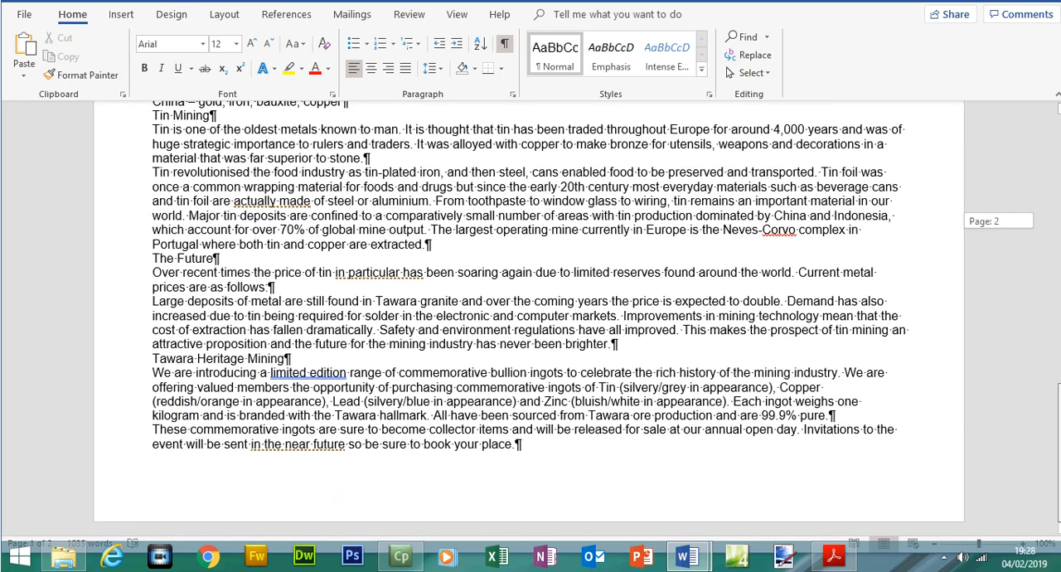
drag(1060, 490, 1057, 335)
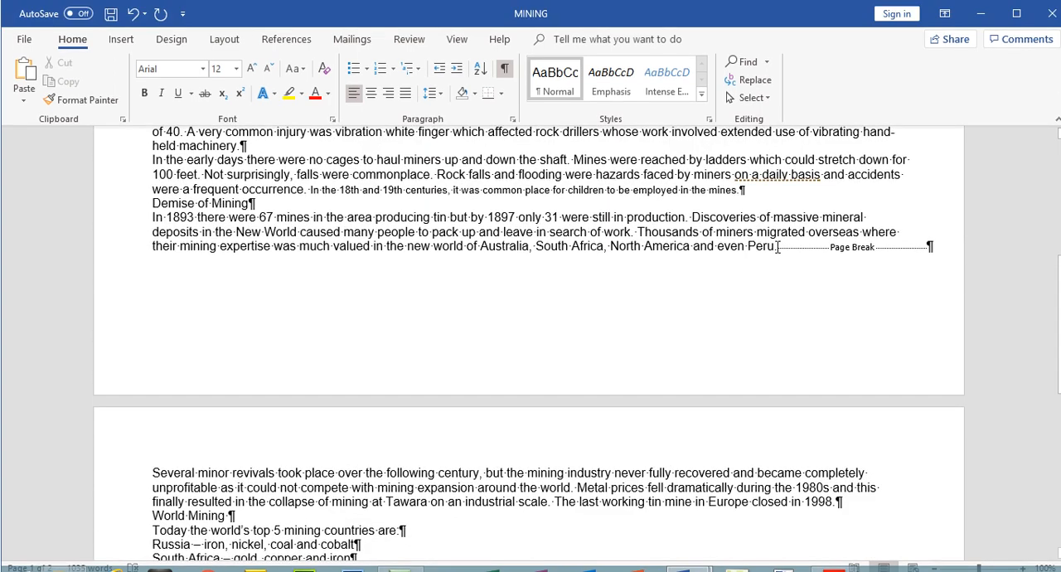
click(778, 247)
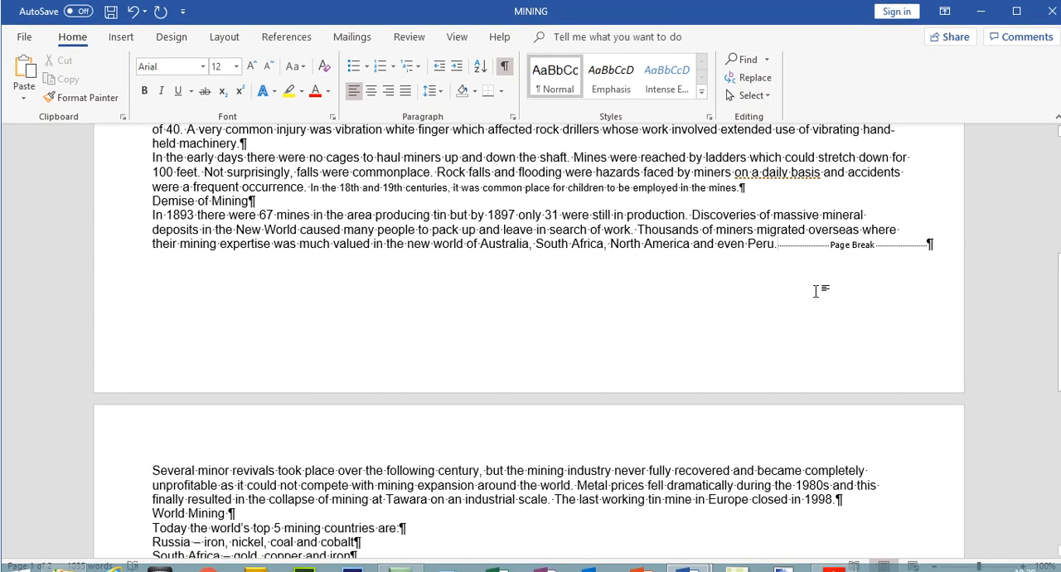
key(Delete)
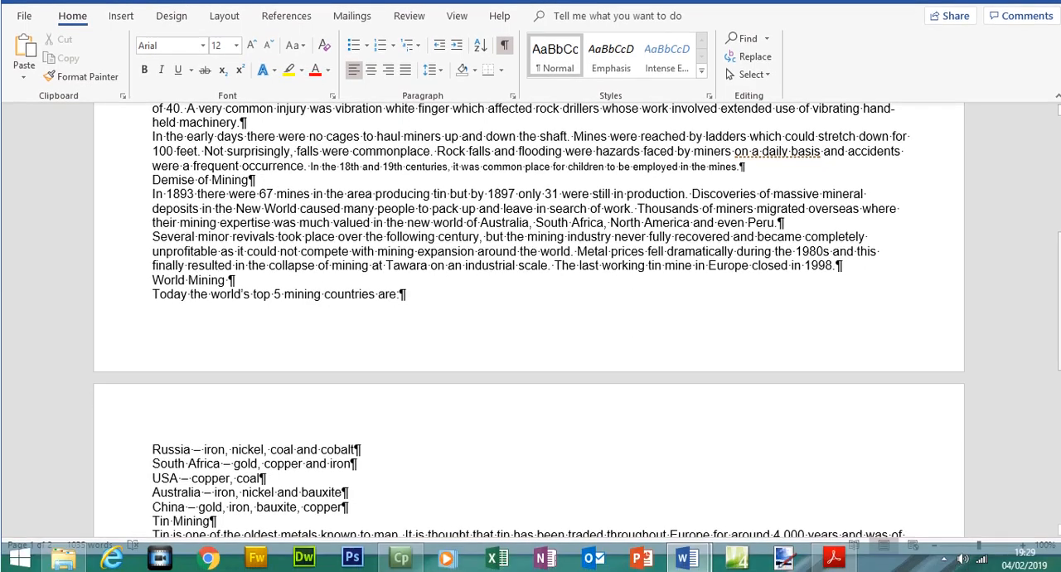
Check the rest of MINING for page breaks and hide the formatting marks
drag(1060, 332, 1060, 378)
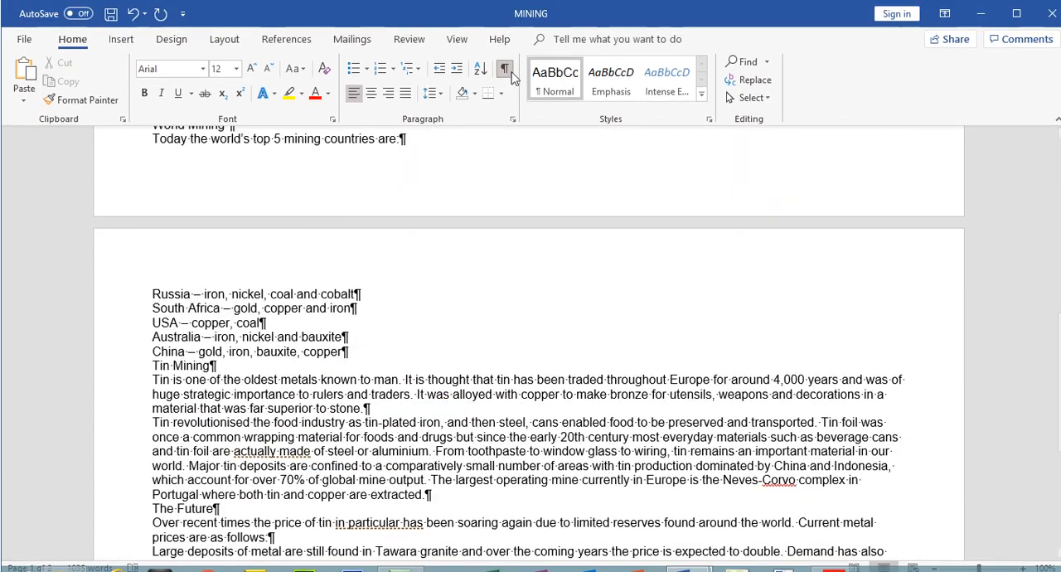
click(504, 69)
drag(1059, 405, 1035, 240)
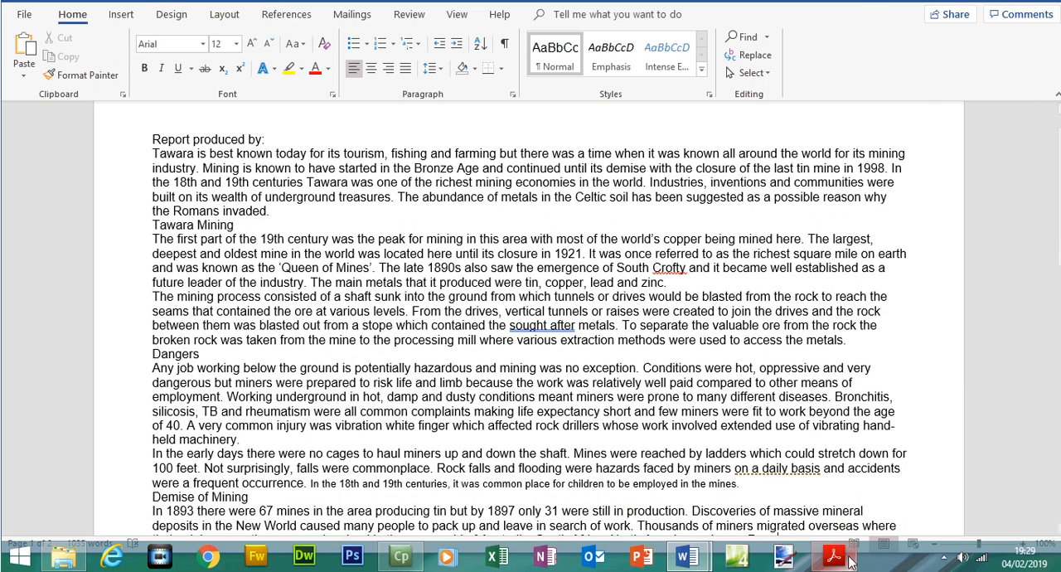
Switch to the exam paper in Acrobat Reader, highlight the step 2 instruction, and select the step 3 header instruction
click(845, 559)
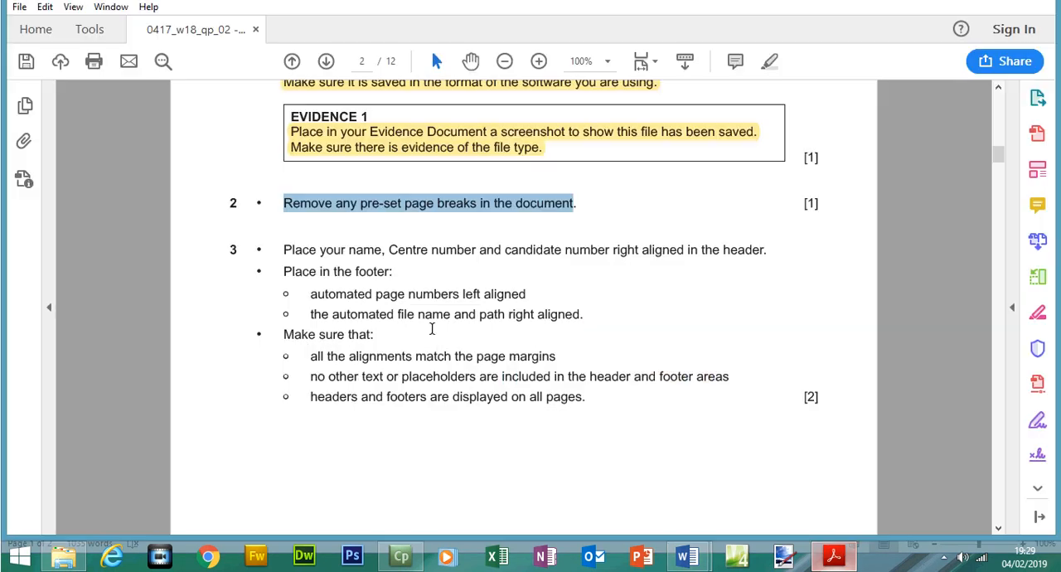
click(769, 87)
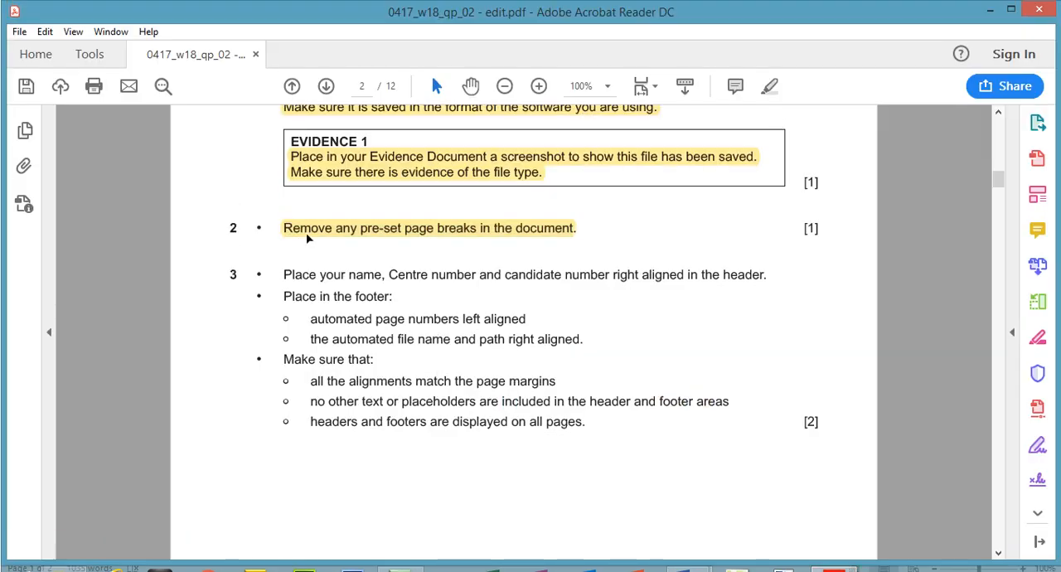
drag(300, 276, 733, 273)
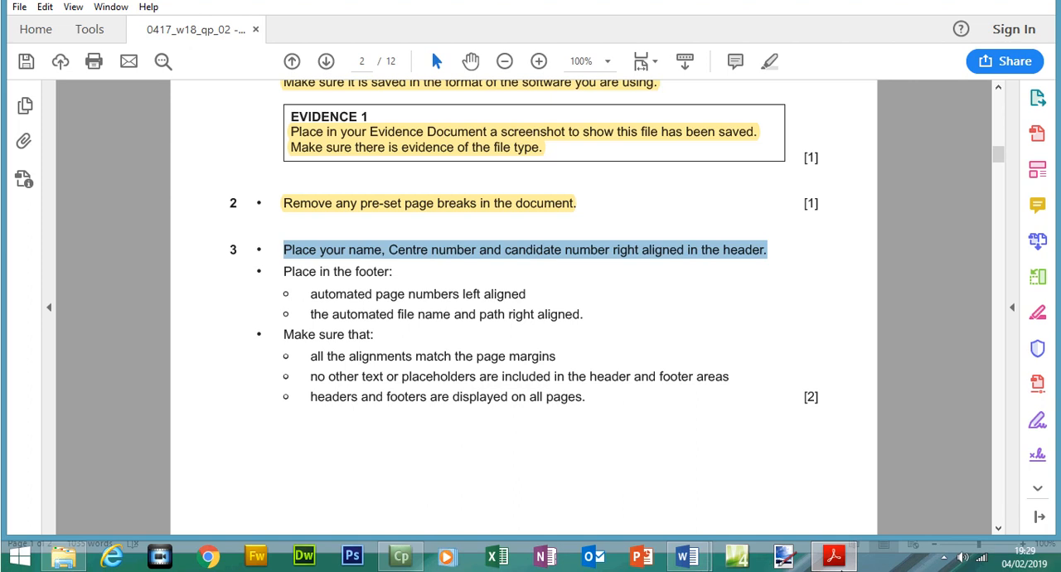
Switch to MINING in Word and insert a Blank (Three Columns) header
click(688, 553)
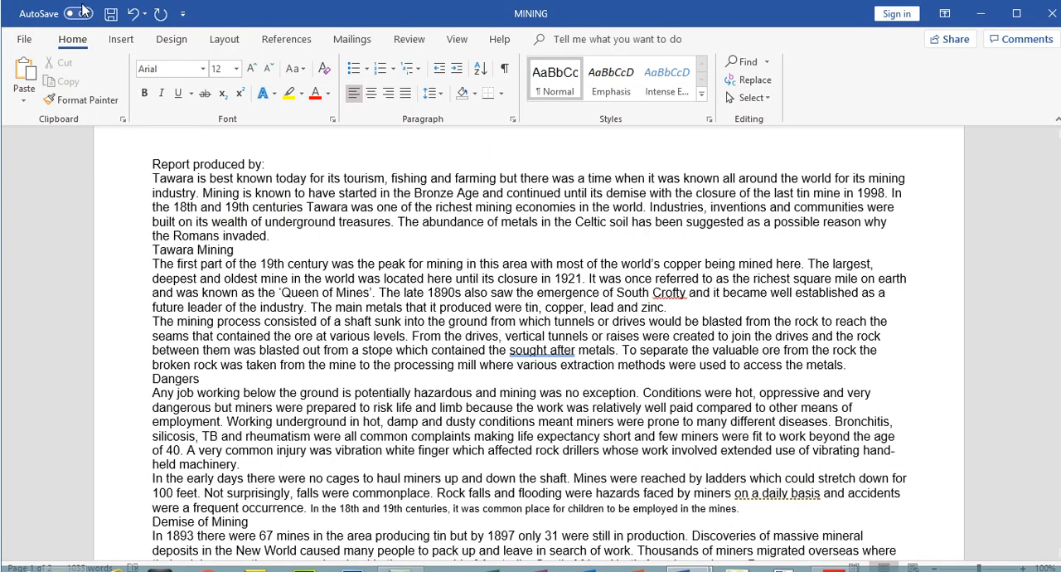
click(120, 39)
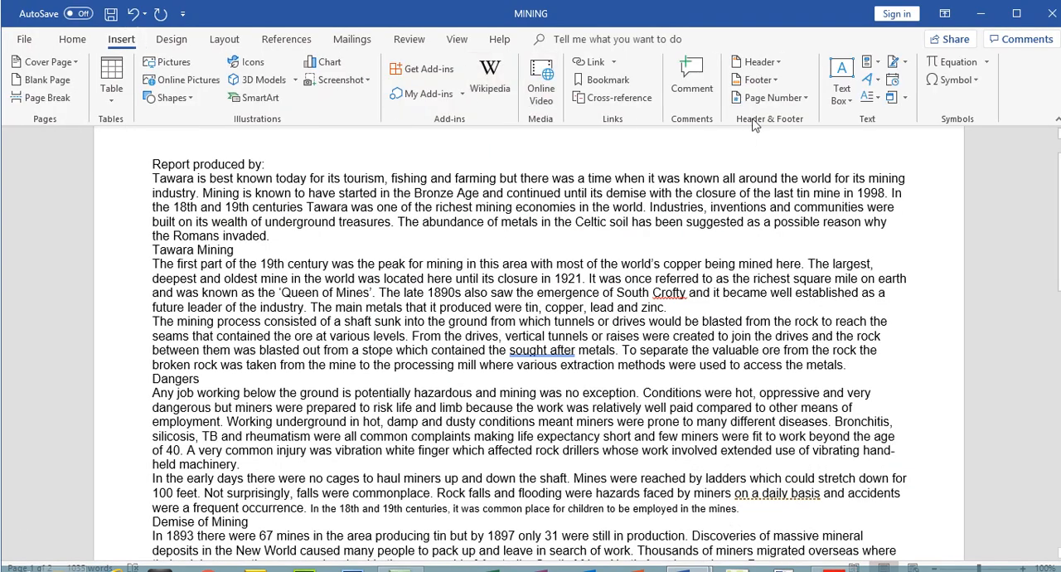
click(761, 63)
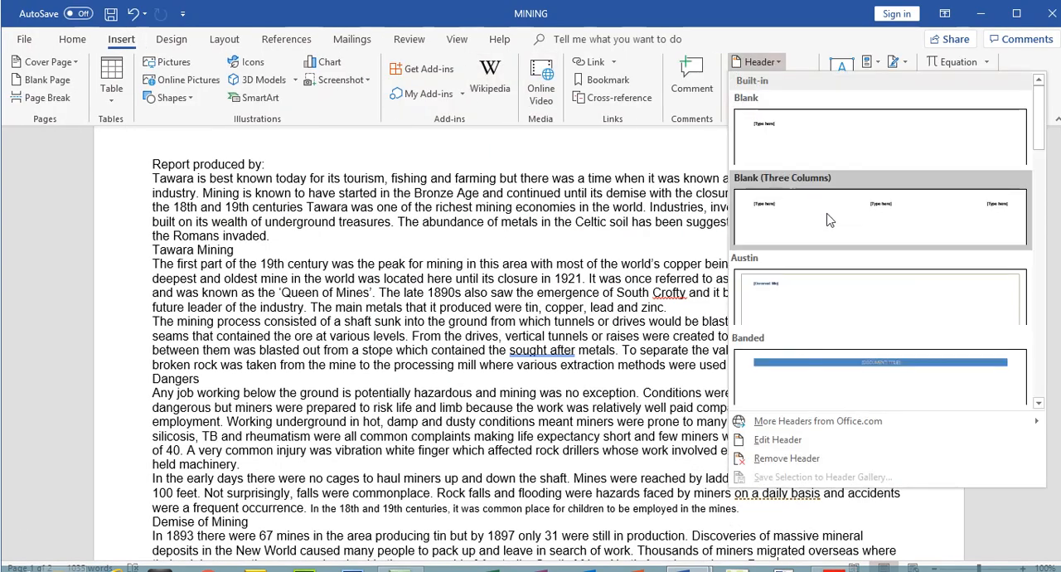
click(819, 199)
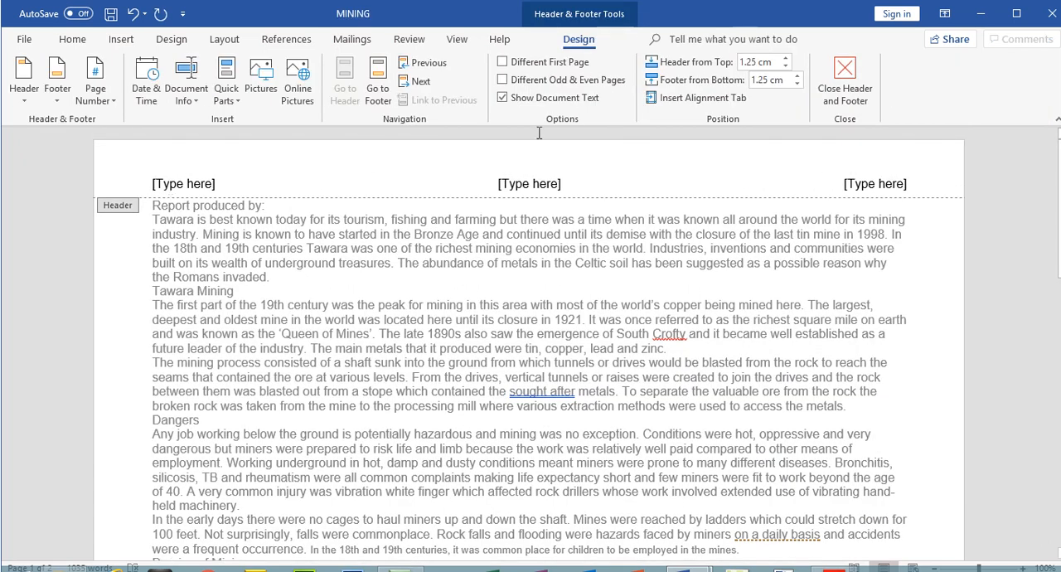
Fill the header's right-aligned placeholder with the candidate's full name, Centre number and candidate number, separated by commas
click(836, 187)
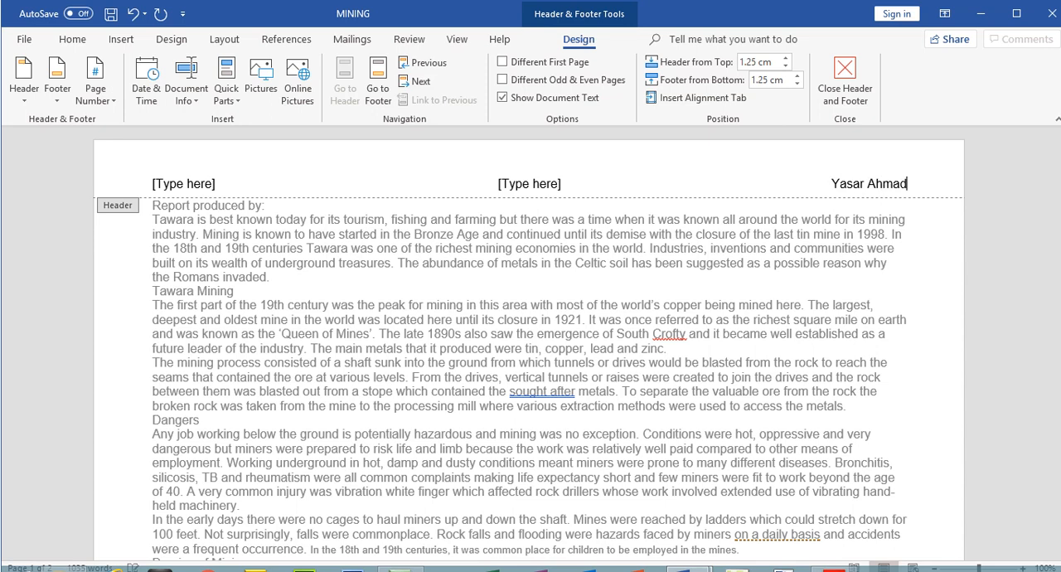
text(, 5678)
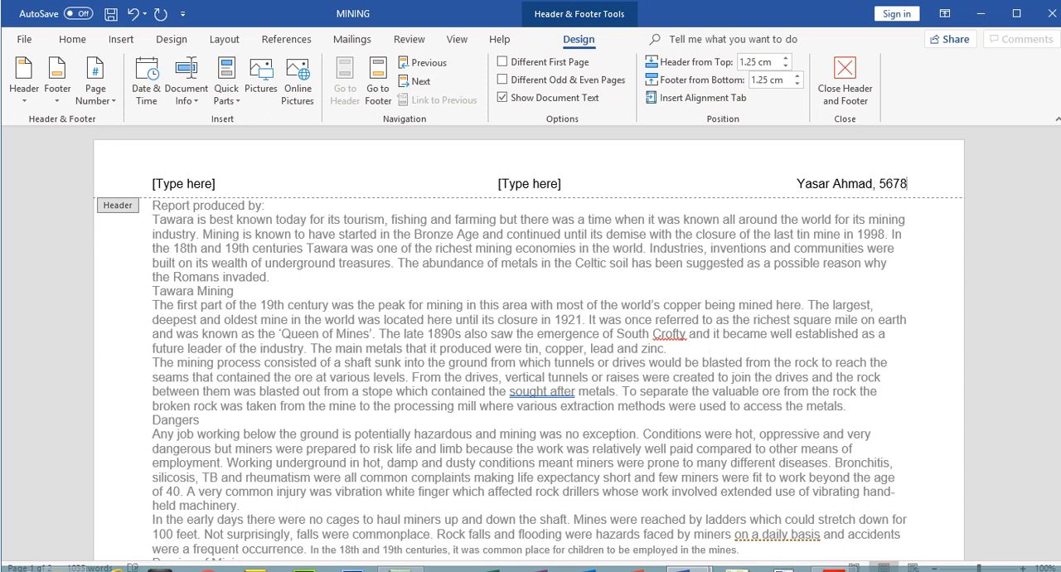
text(, 1234)
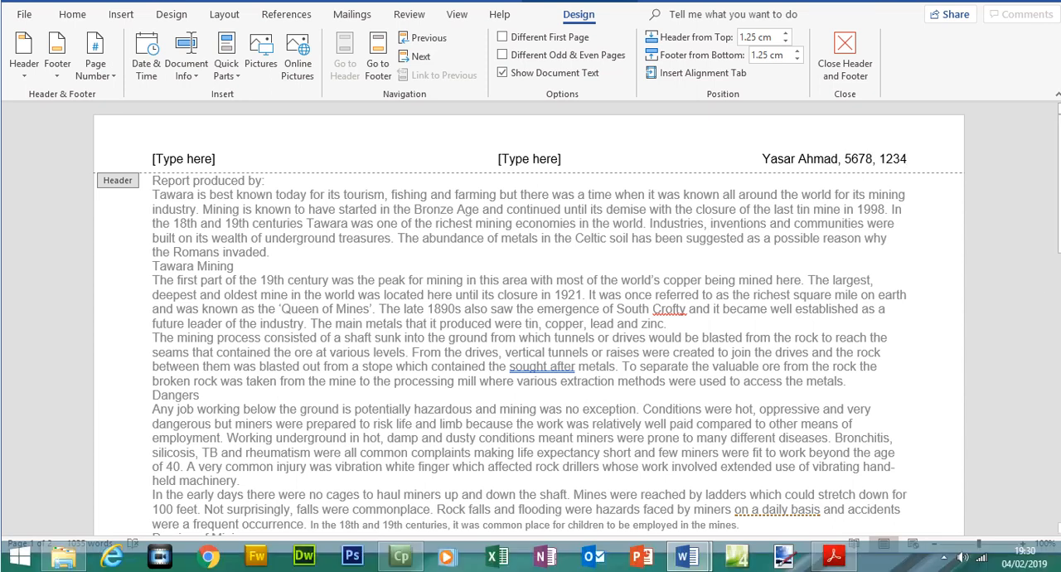
Switch to the exam paper in Acrobat Reader and check the Centre number and candidate number requirements in step 3
click(834, 555)
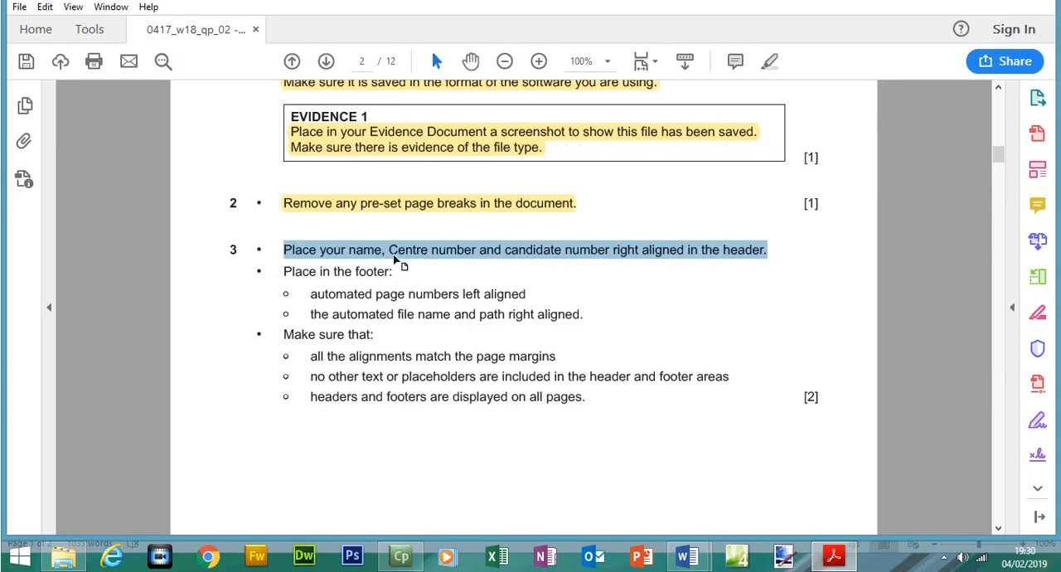
drag(389, 275, 454, 276)
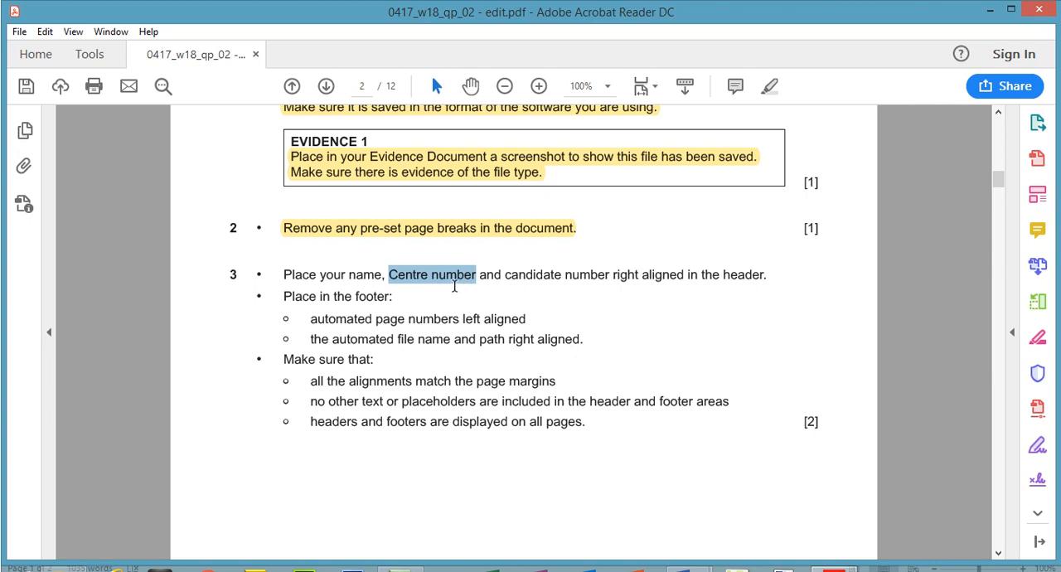
drag(505, 275, 611, 280)
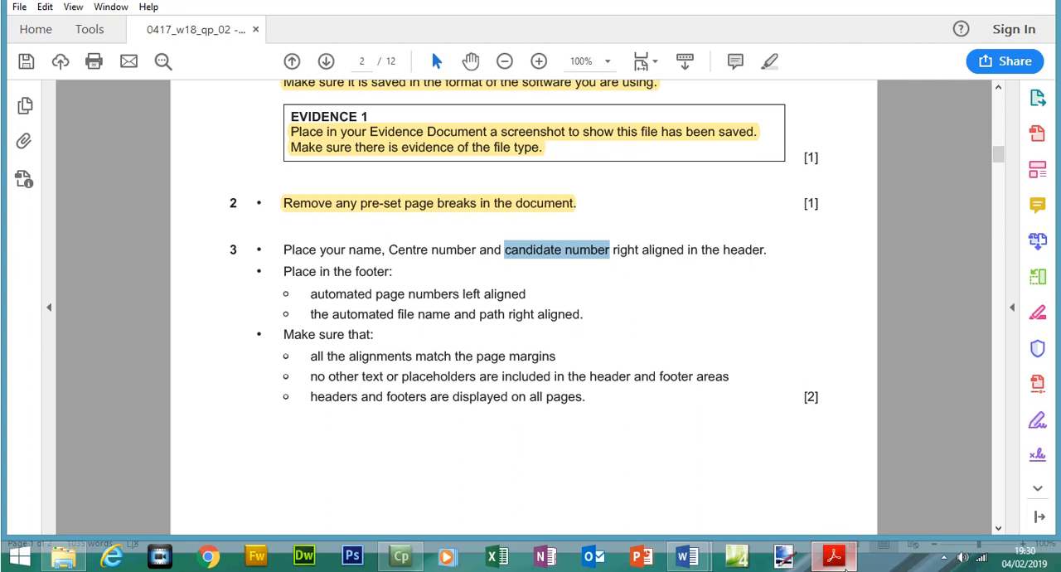
Switch to MINING in Word, delete the header's unused left and centre placeholders, and close the header
click(686, 556)
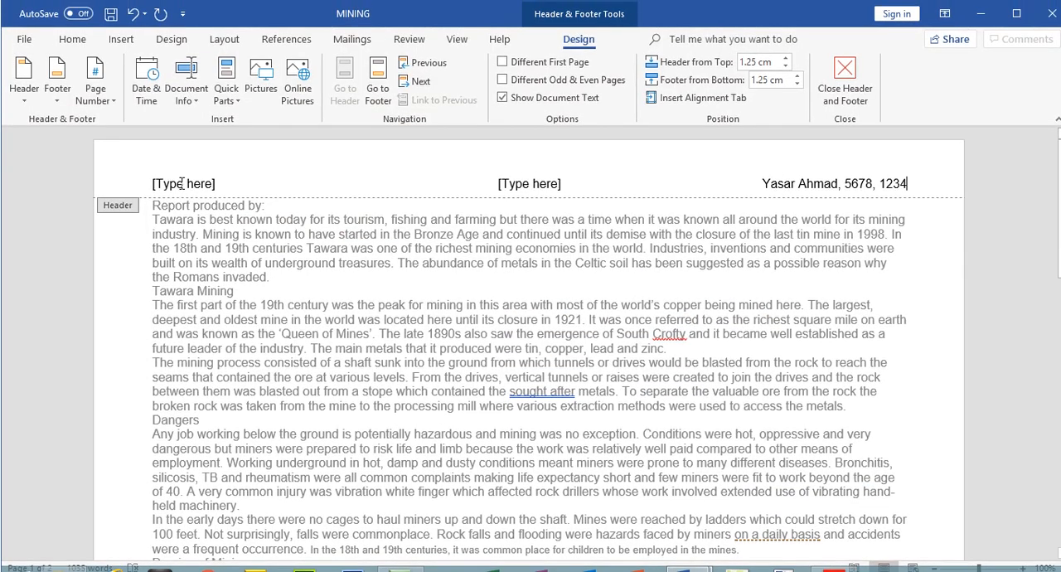
click(181, 183)
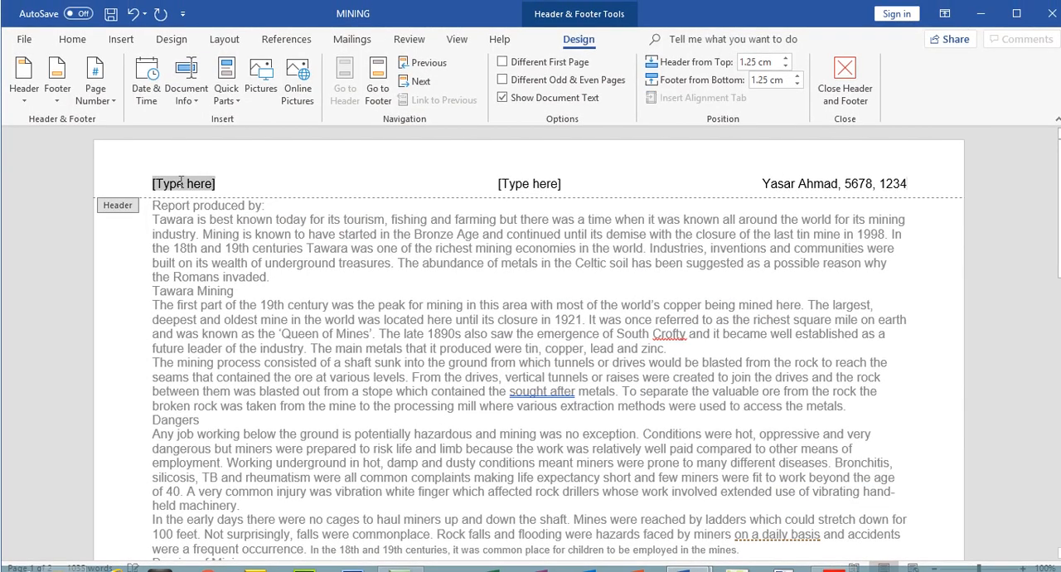
key(Delete)
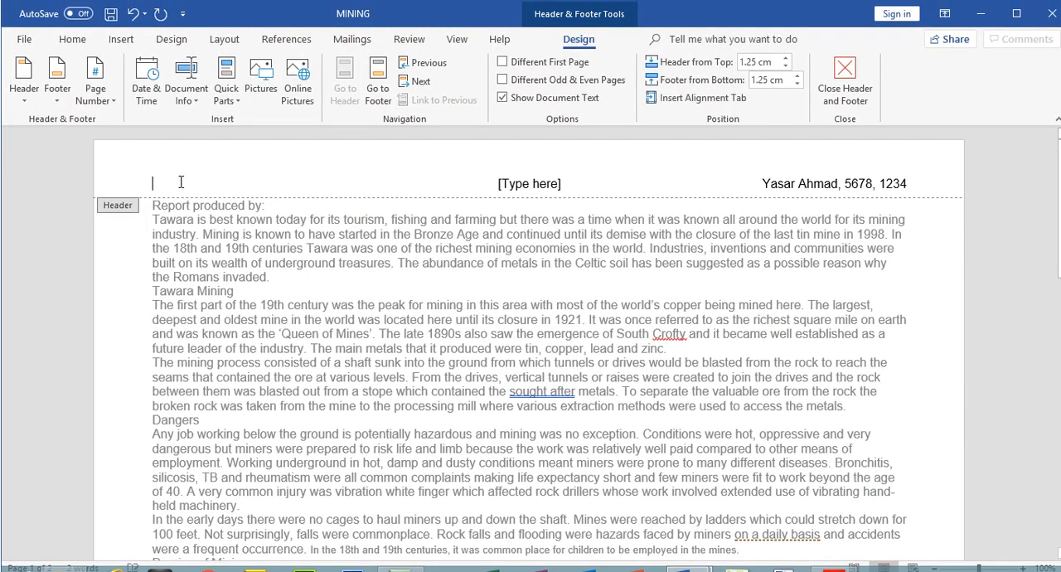
click(521, 182)
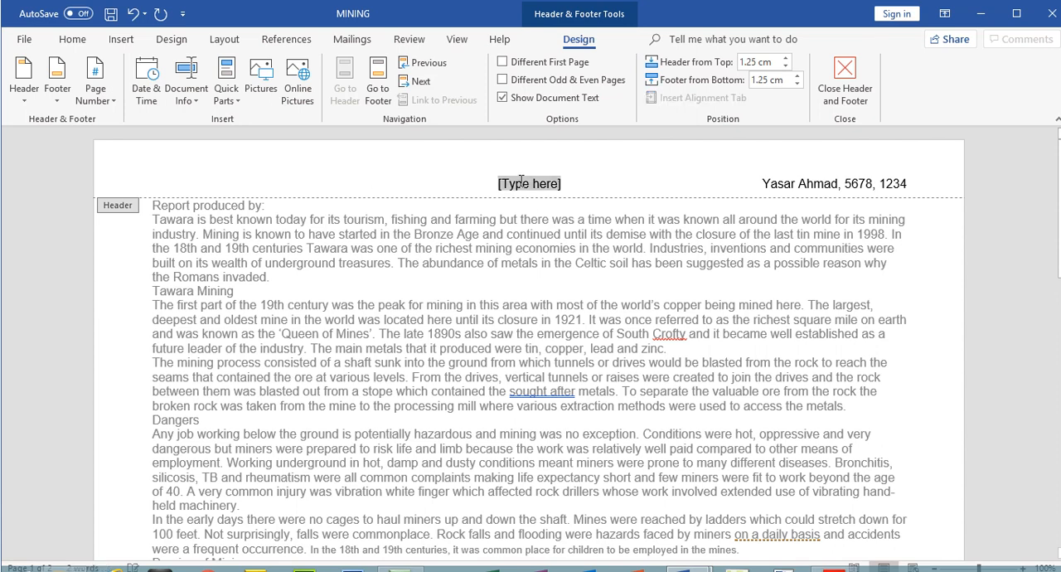
key(Delete)
click(846, 83)
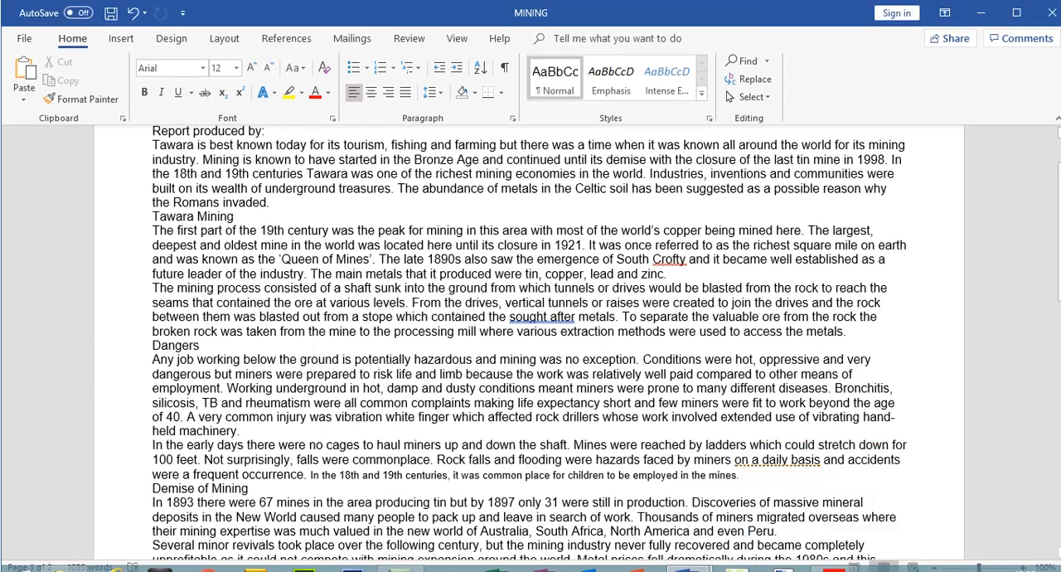
scroll(1055, 241, down, 10)
scroll(1054, 240, up, 11)
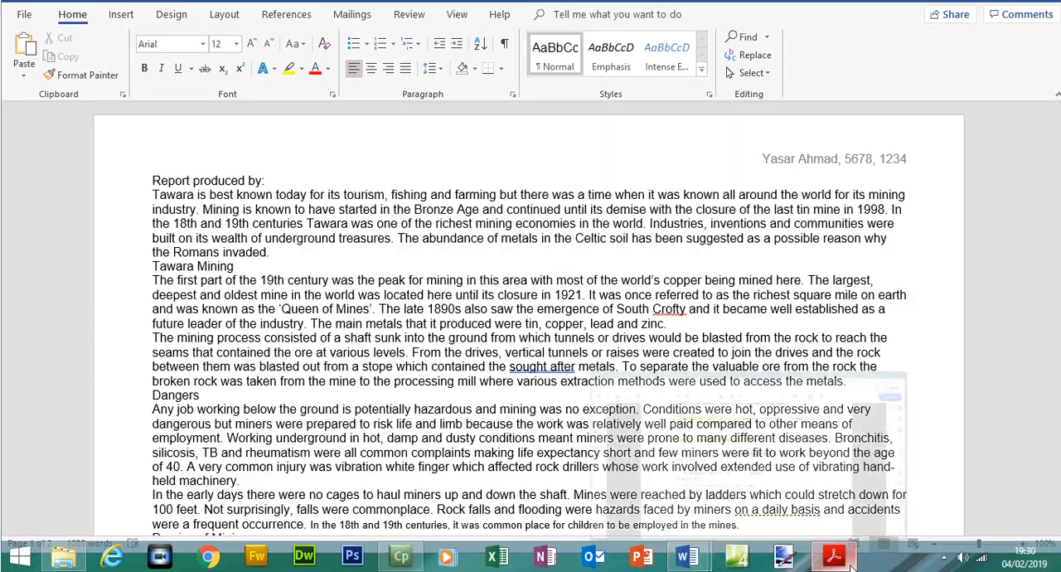
Switch to the exam paper in Acrobat Reader, highlight the step 3 header instruction, and select the two footer requirements
click(834, 556)
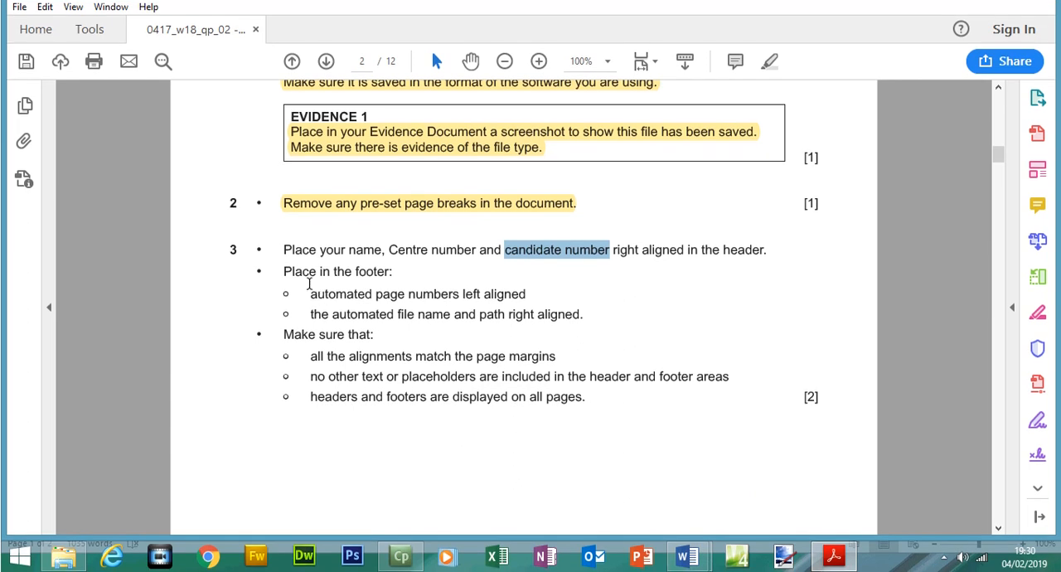
drag(284, 249, 769, 288)
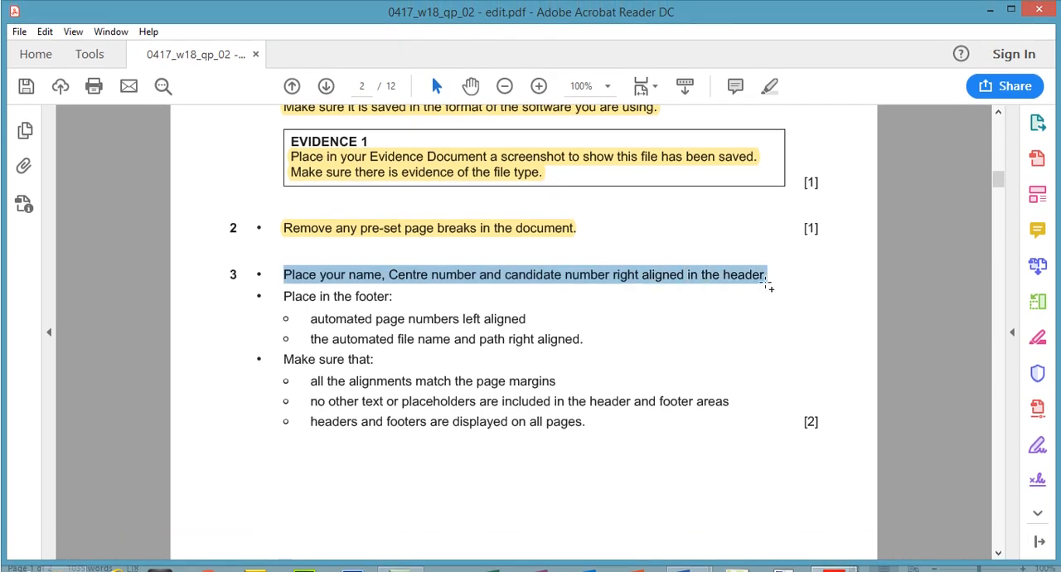
click(770, 87)
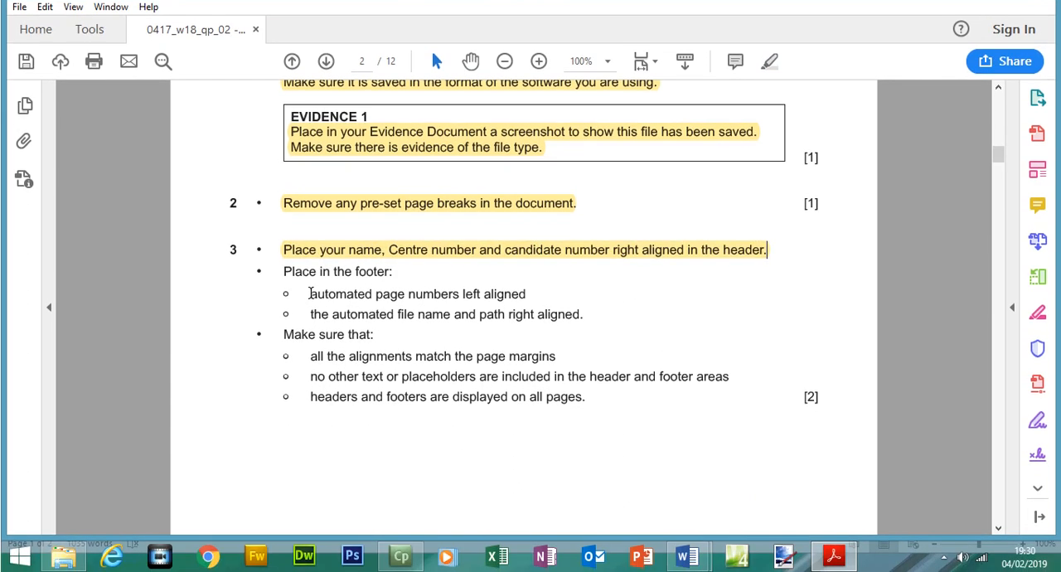
drag(310, 293, 549, 315)
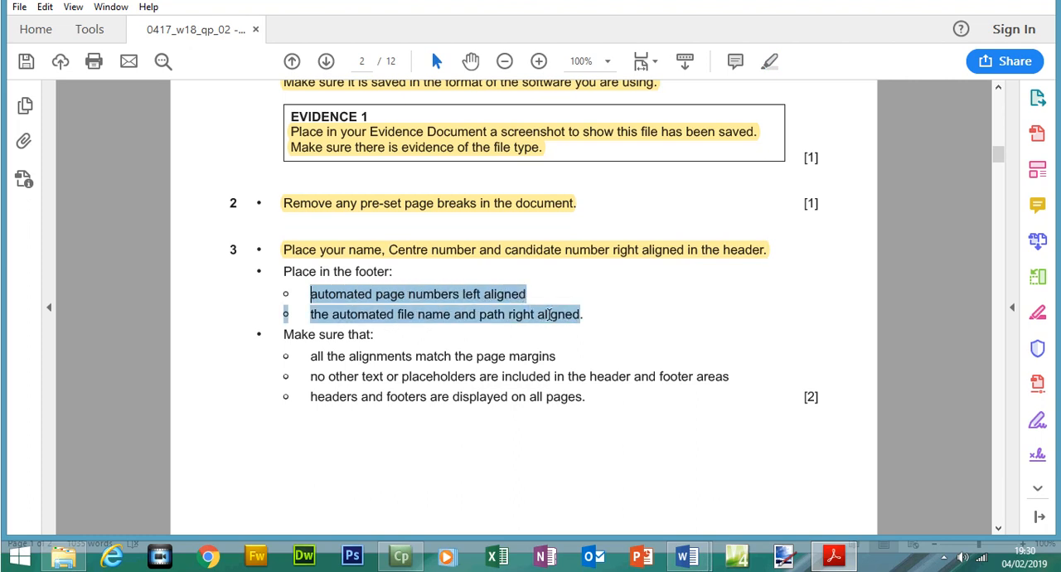
Switch to MINING in Word and insert a Blank (Three Columns) footer
click(834, 554)
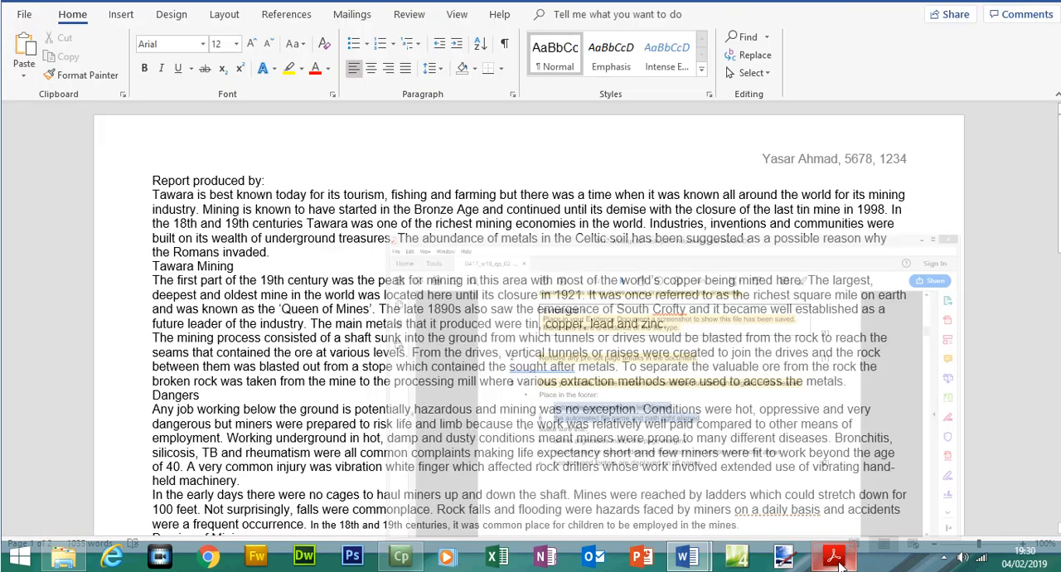
click(118, 43)
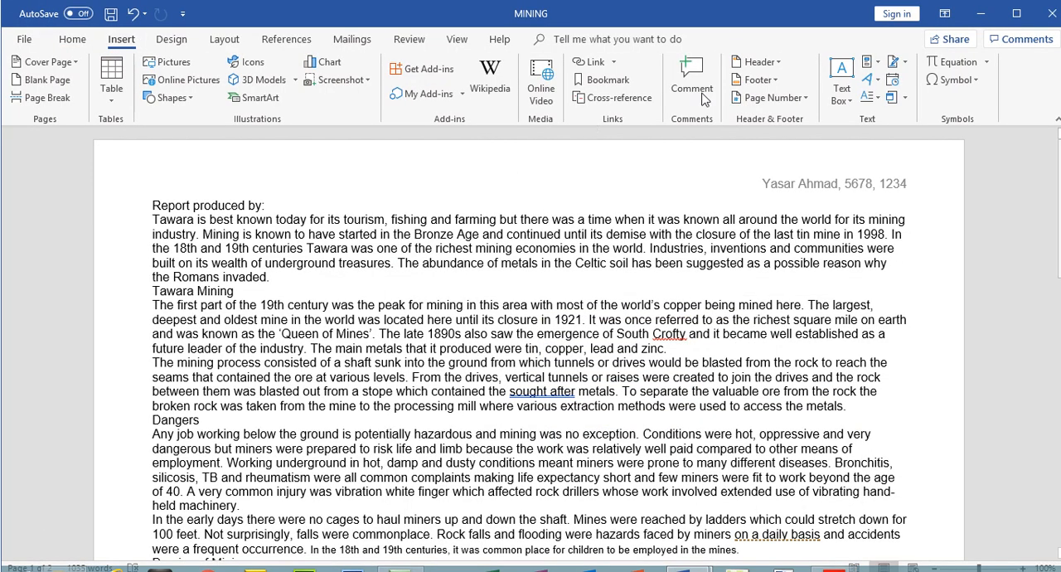
click(776, 86)
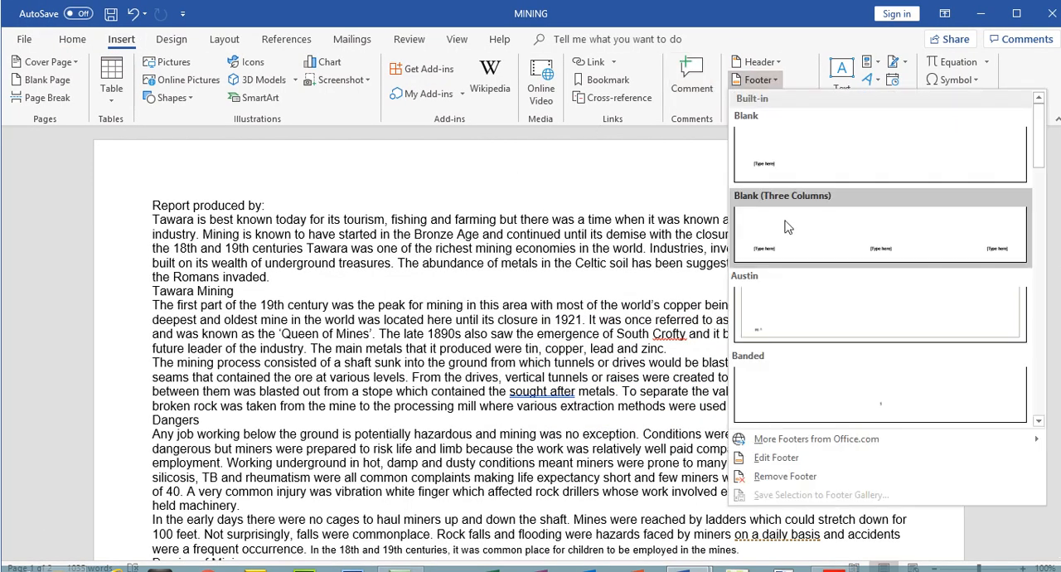
click(786, 226)
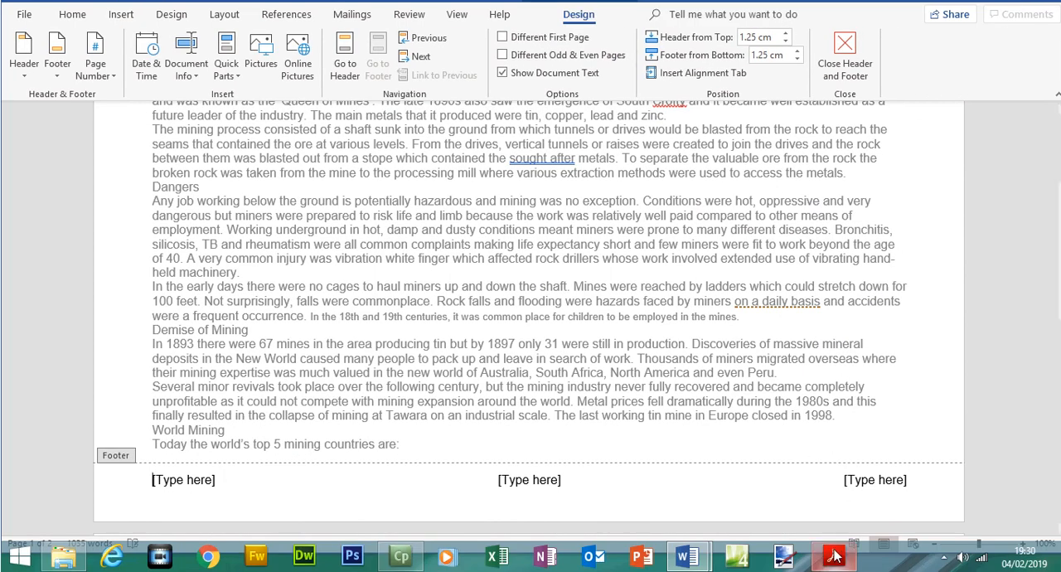
Switch to the exam paper in Acrobat Reader and highlight the "automated page numbers left aligned" instruction
click(834, 555)
click(413, 304)
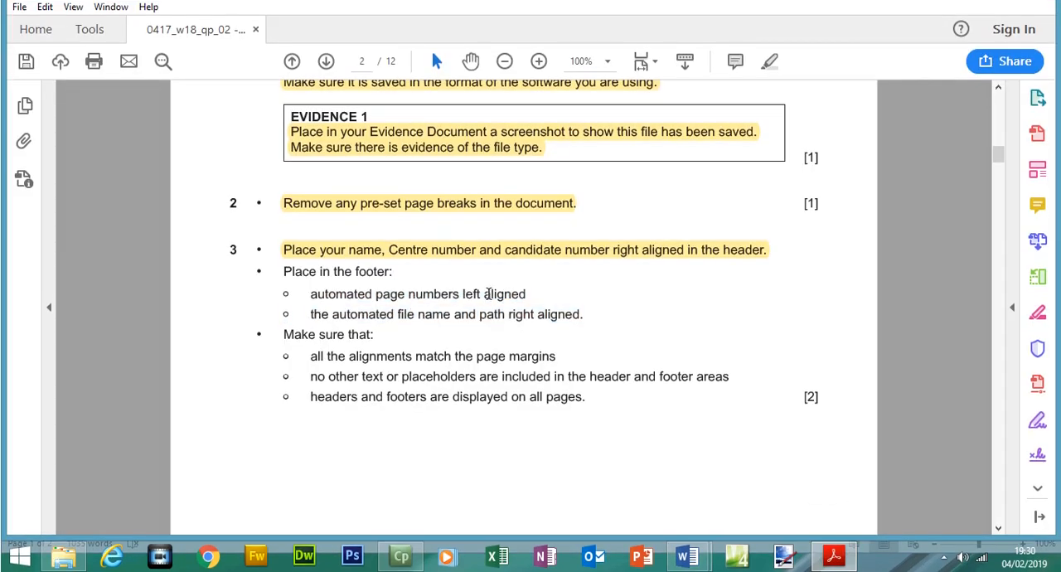
drag(535, 314, 535, 289)
click(317, 299)
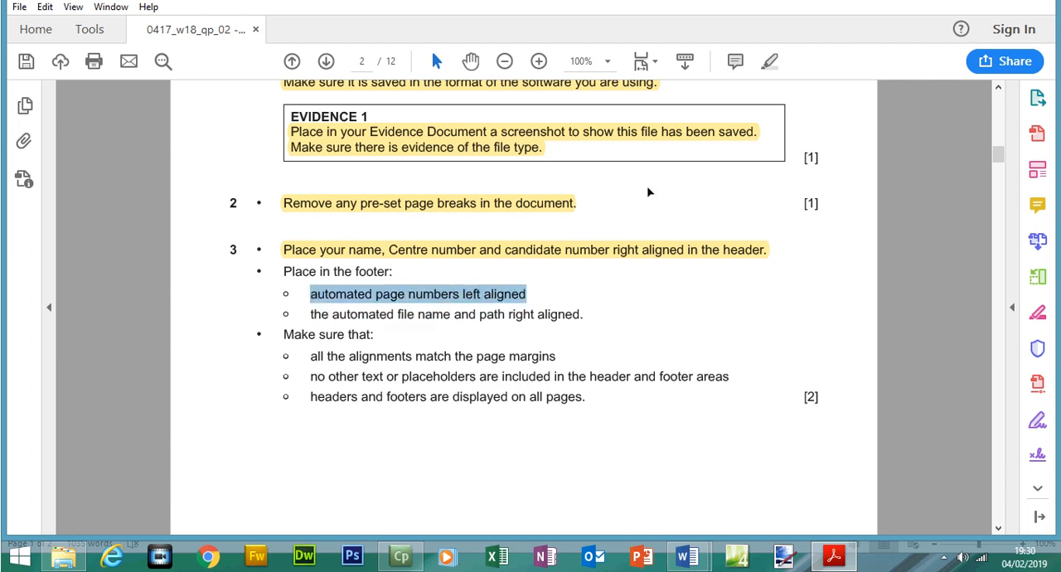
click(769, 85)
Switch to MINING in Word and replace the footer's left placeholder with an automated page number at the current position
key(alt+Tab)
click(178, 483)
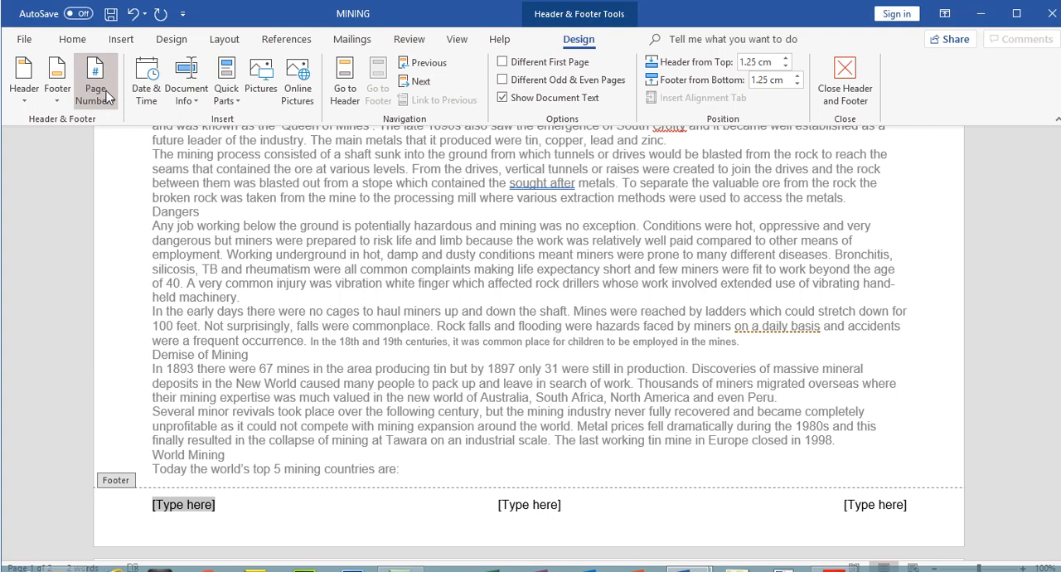
click(106, 99)
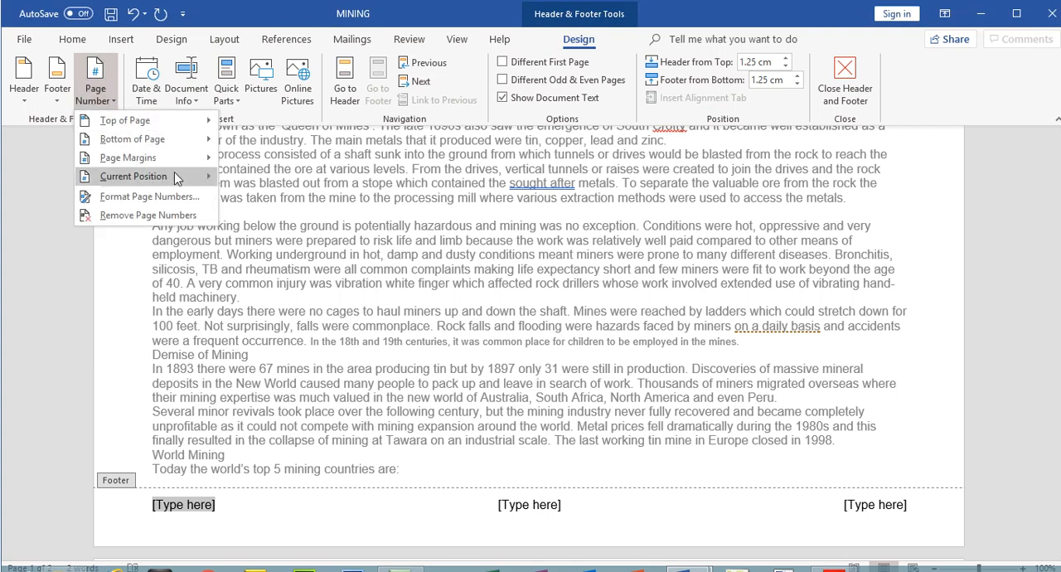
mouse_move(174, 176)
click(276, 239)
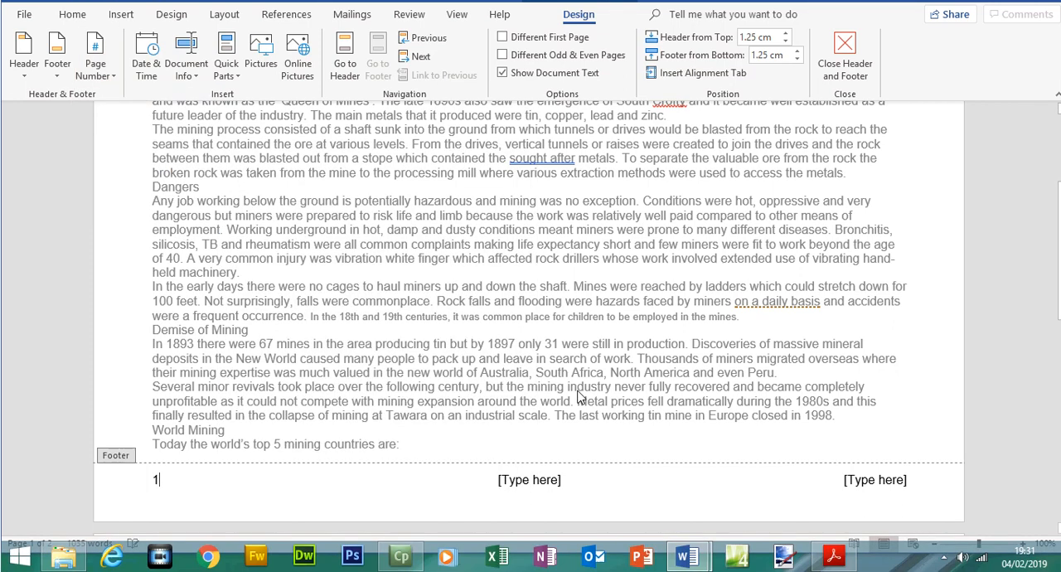
Select the file name and path instruction in the Acrobat Reader exam paper, and delete MINING's centre footer placeholder in Word
click(836, 556)
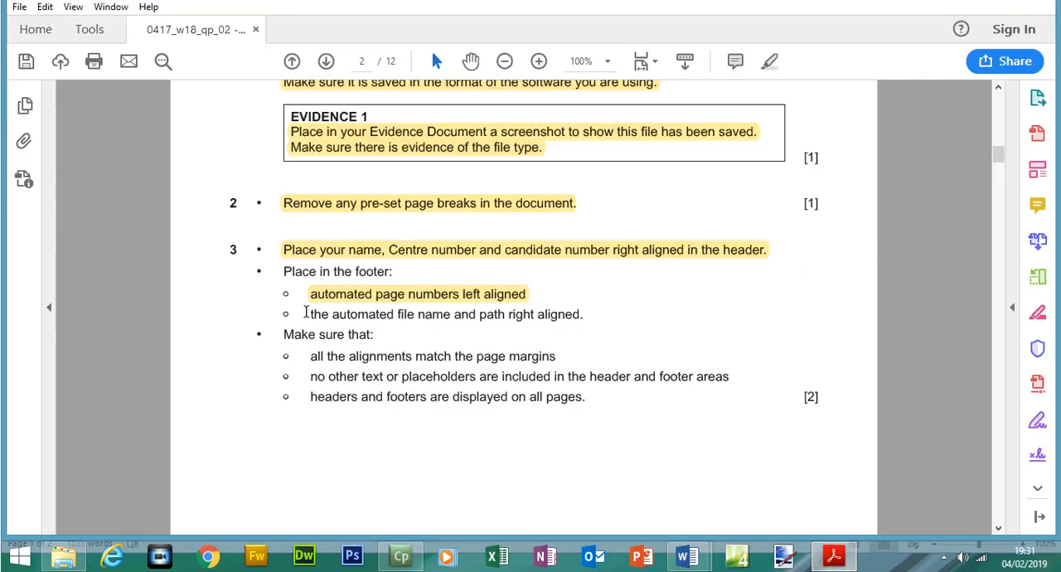
drag(306, 314, 555, 315)
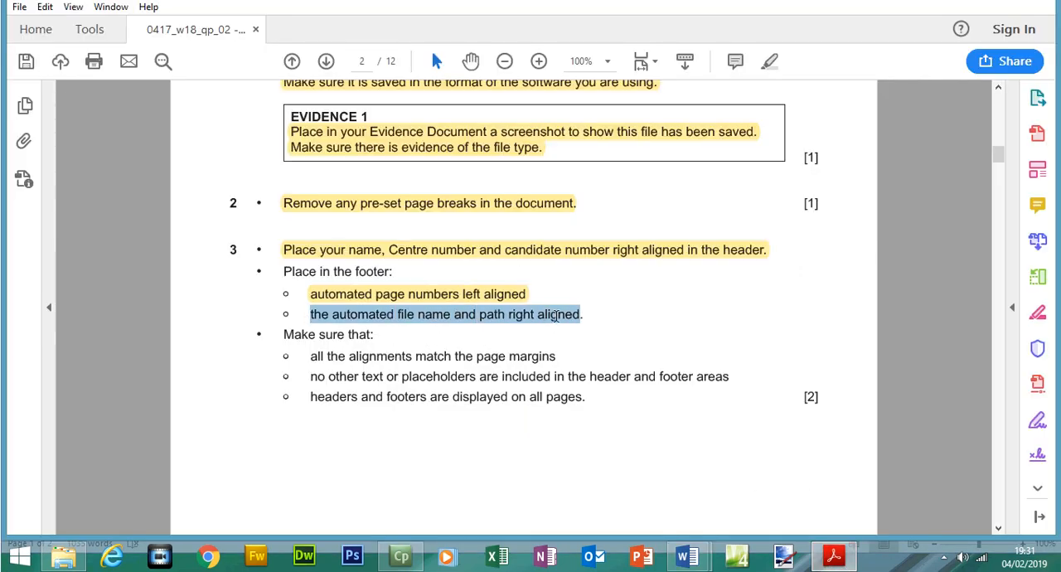
key(alt+Tab)
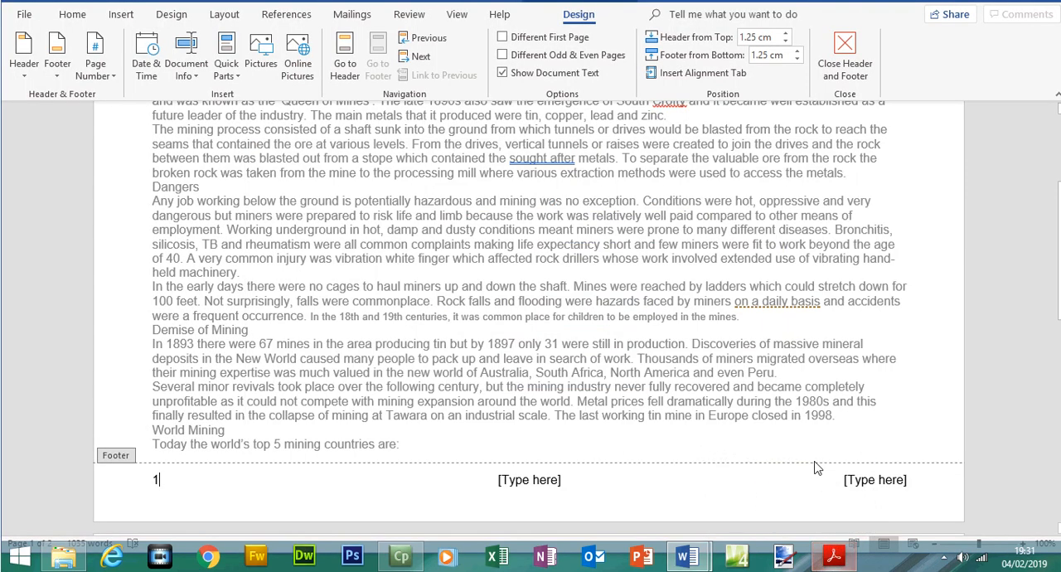
click(538, 479)
key(Delete)
Replace the footer's right placeholder with a FileName field that includes the path, and close the footer
click(874, 478)
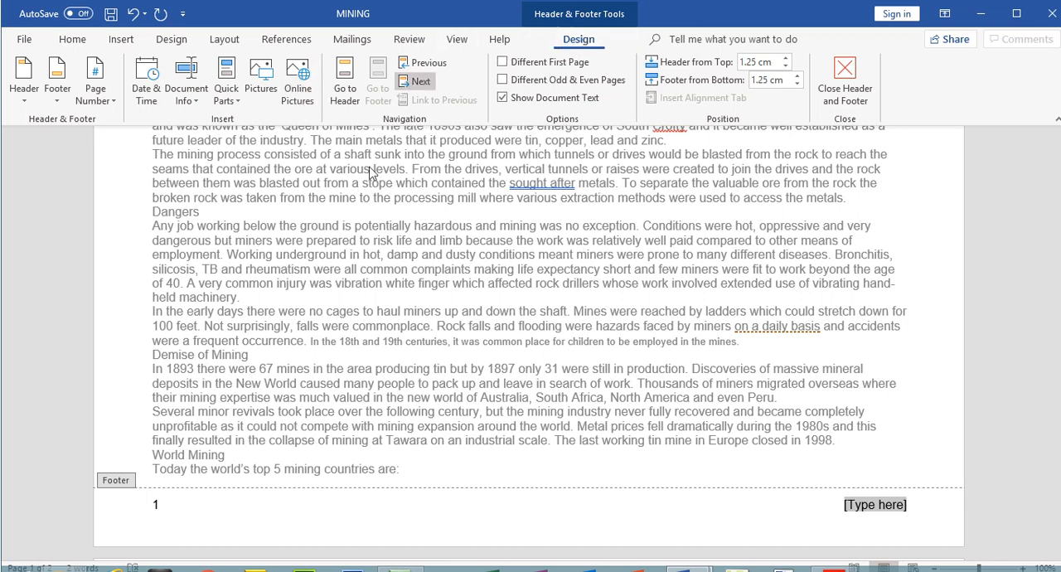
click(236, 108)
click(243, 159)
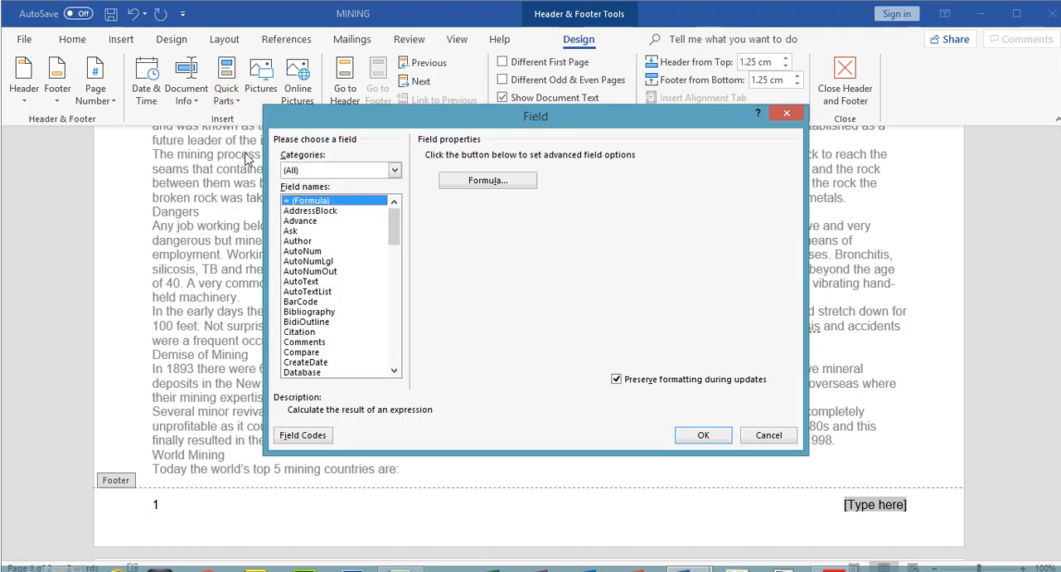
drag(393, 233, 393, 256)
click(316, 322)
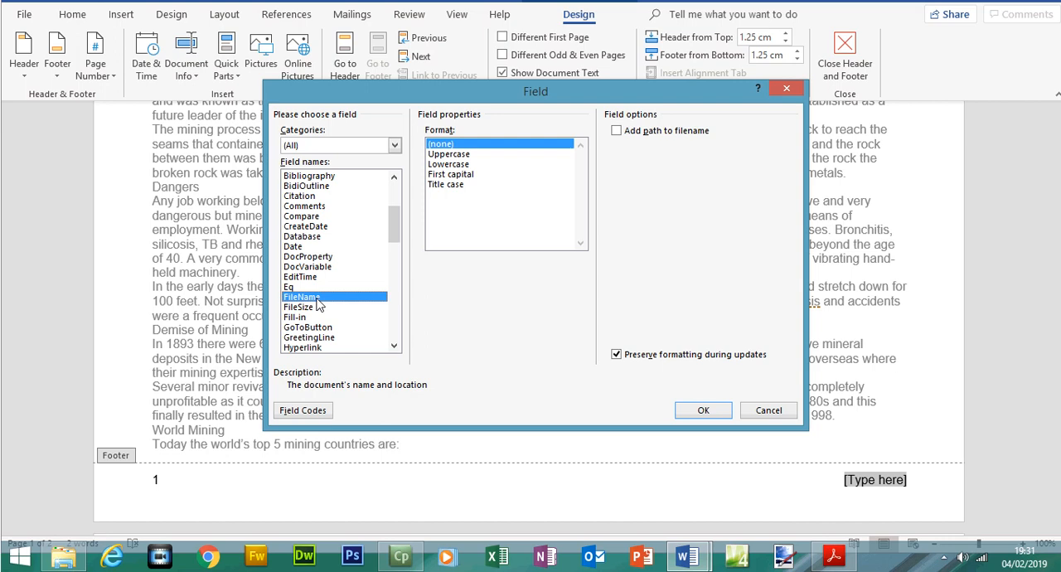
click(617, 130)
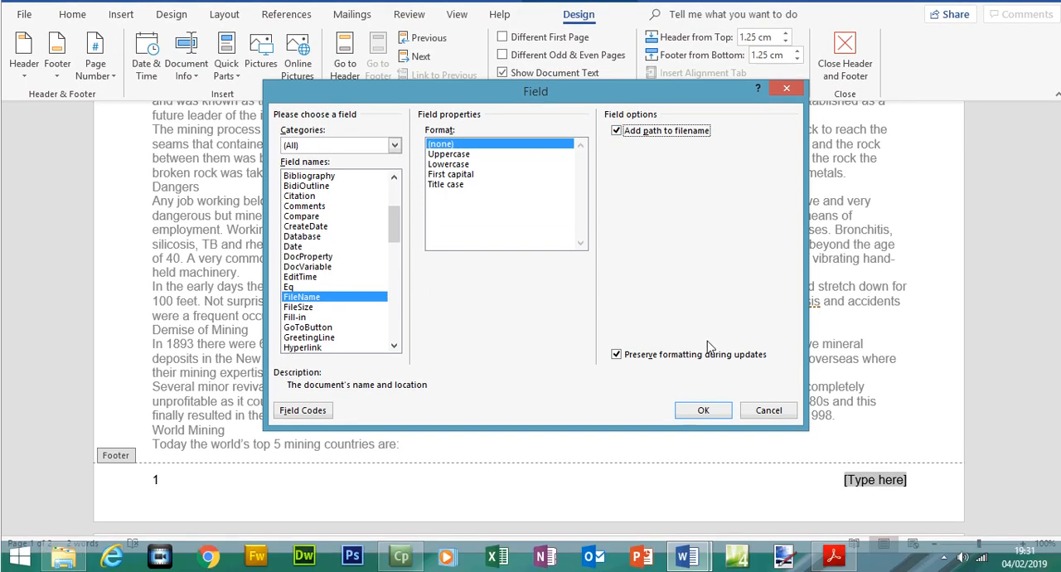
click(703, 411)
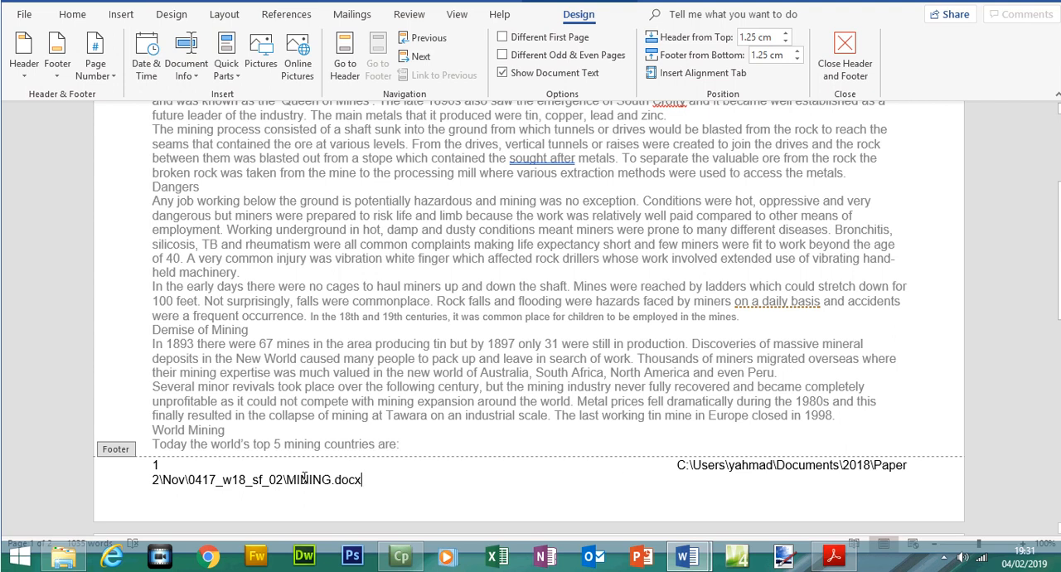
drag(287, 479, 354, 483)
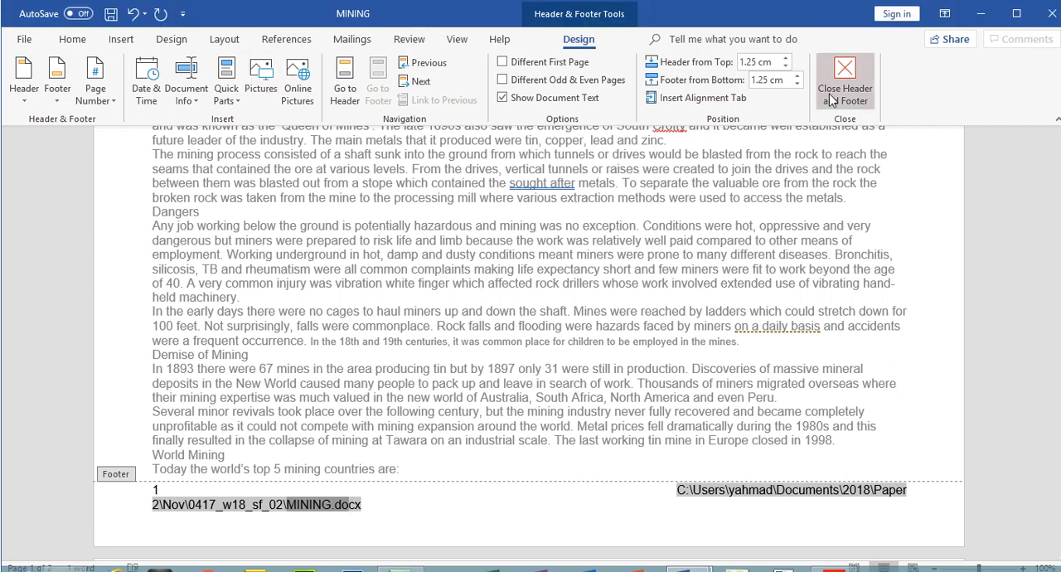
click(838, 66)
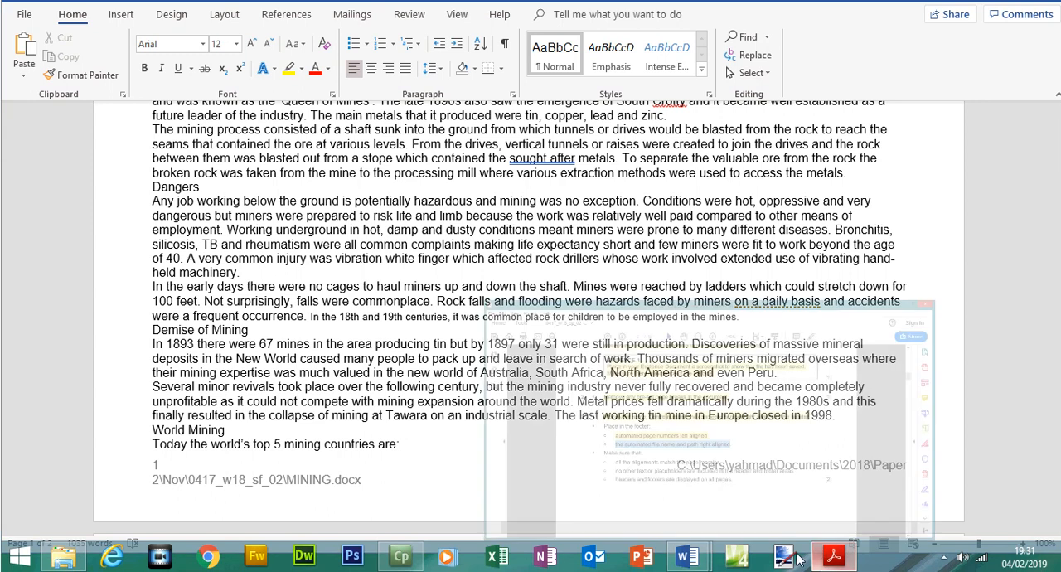
Switch to the exam paper in Acrobat Reader and highlight the three "Make sure that" requirements of step 3
key(alt+Tab)
drag(312, 357, 589, 403)
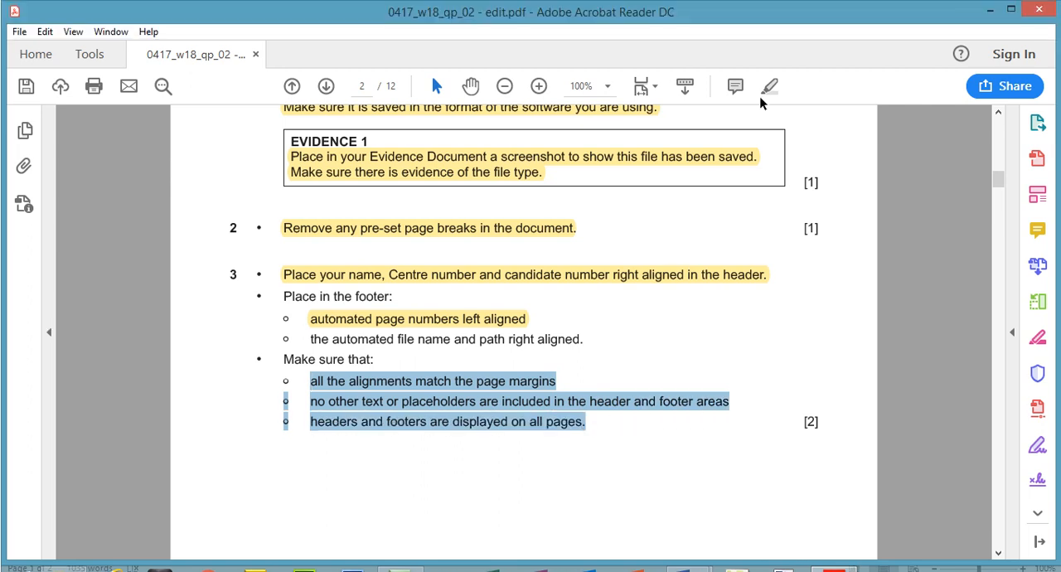
click(769, 61)
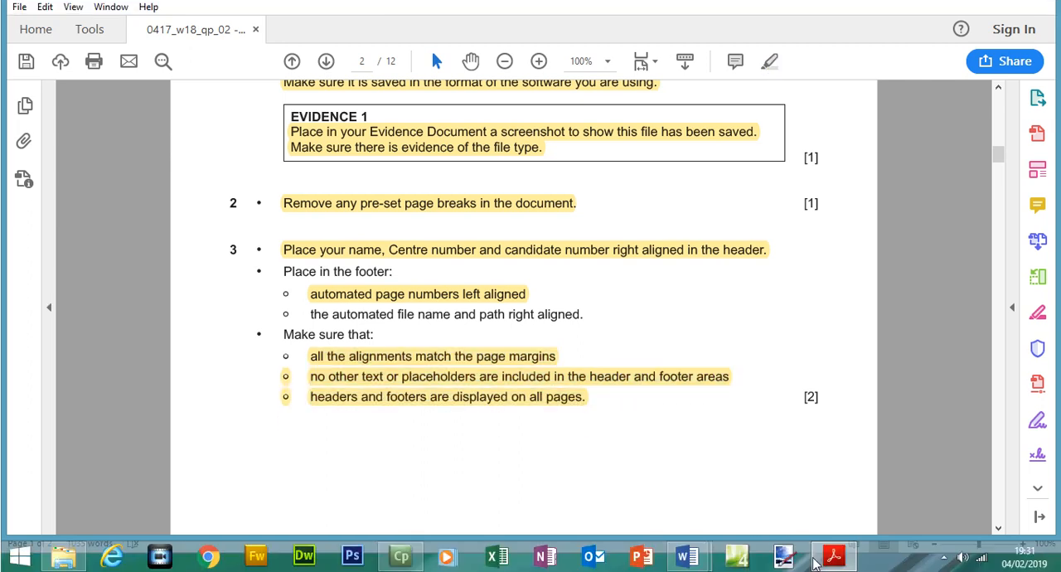
Switch to MINING in Word, check the header and footer on both pages in the print preview, and save the document
click(817, 562)
click(31, 41)
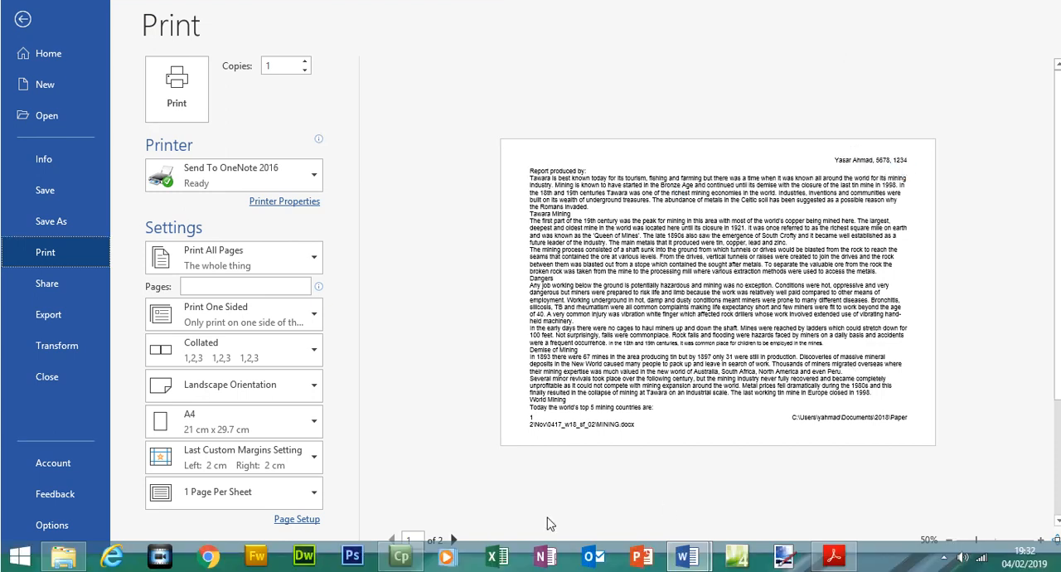
click(453, 540)
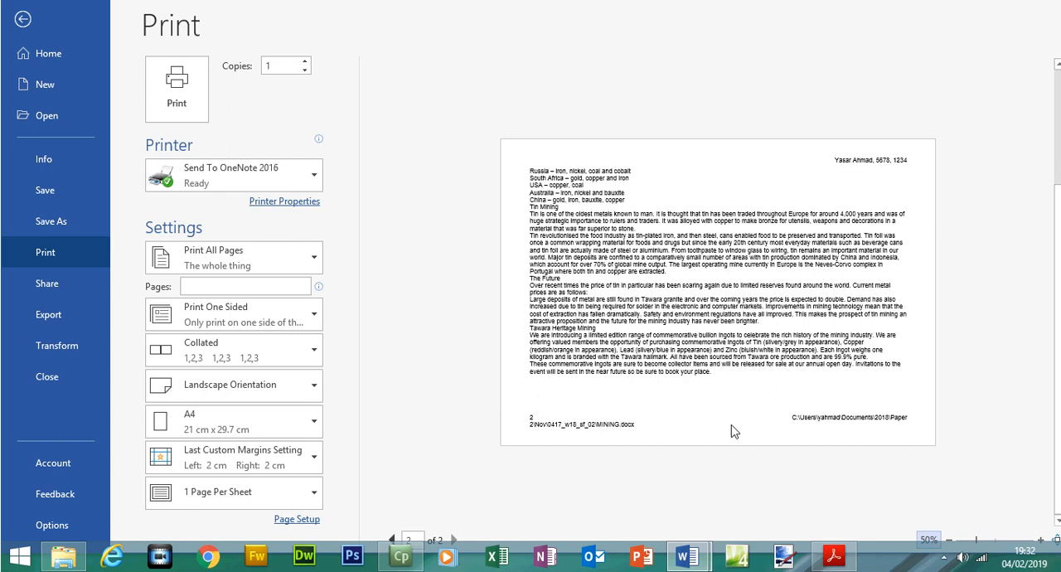
click(23, 18)
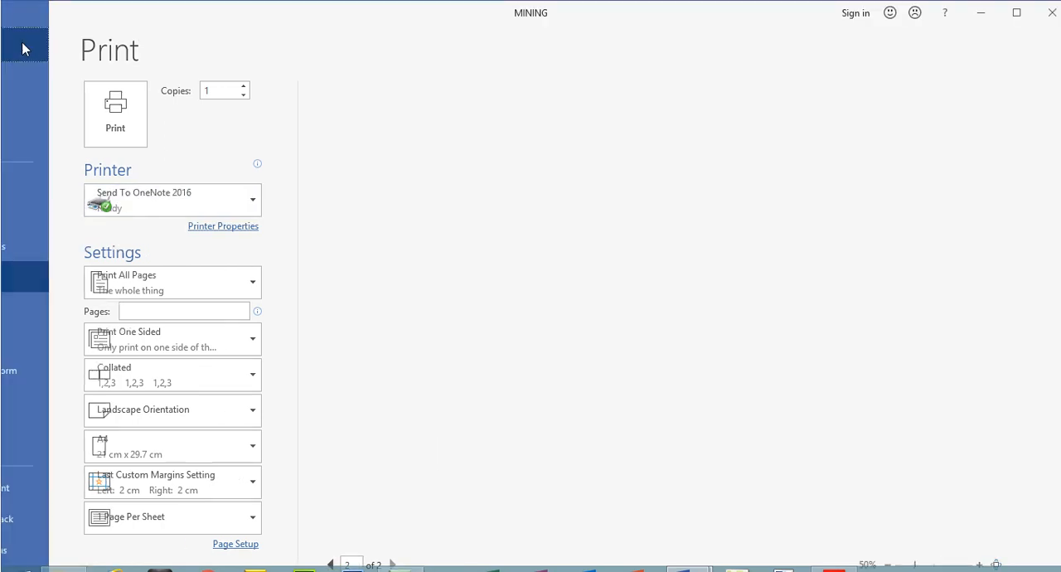
key(ctrl+s)
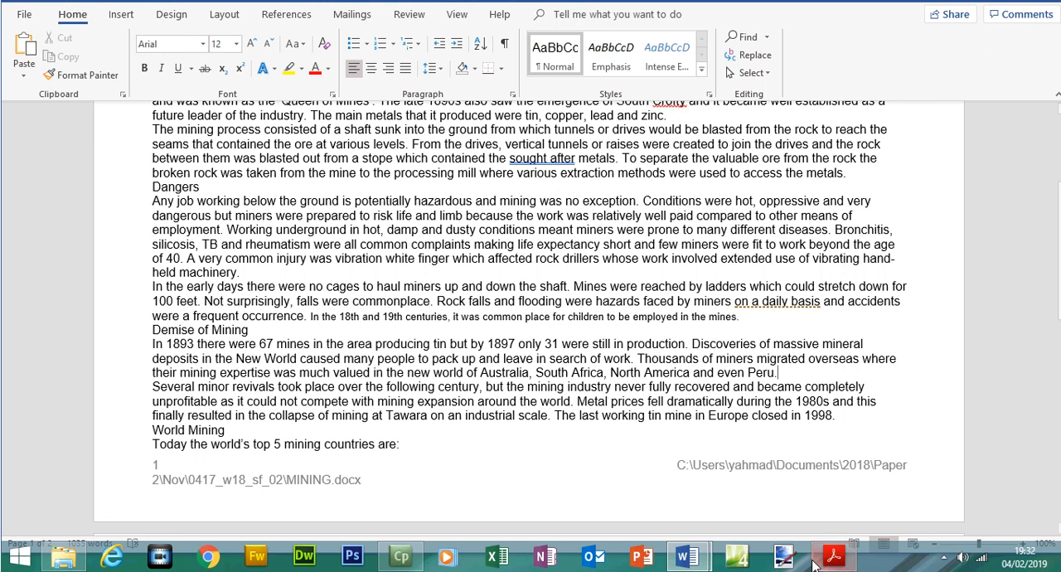
Switch to the exam paper in Acrobat Reader and view the step 4 House Style Specifications on page 3
click(834, 555)
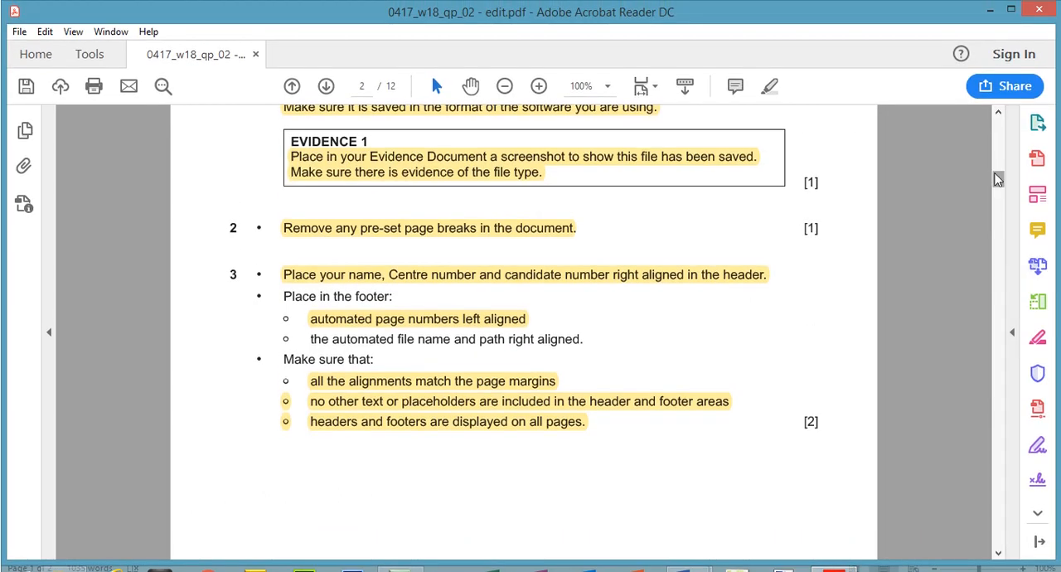
drag(1000, 155, 1003, 199)
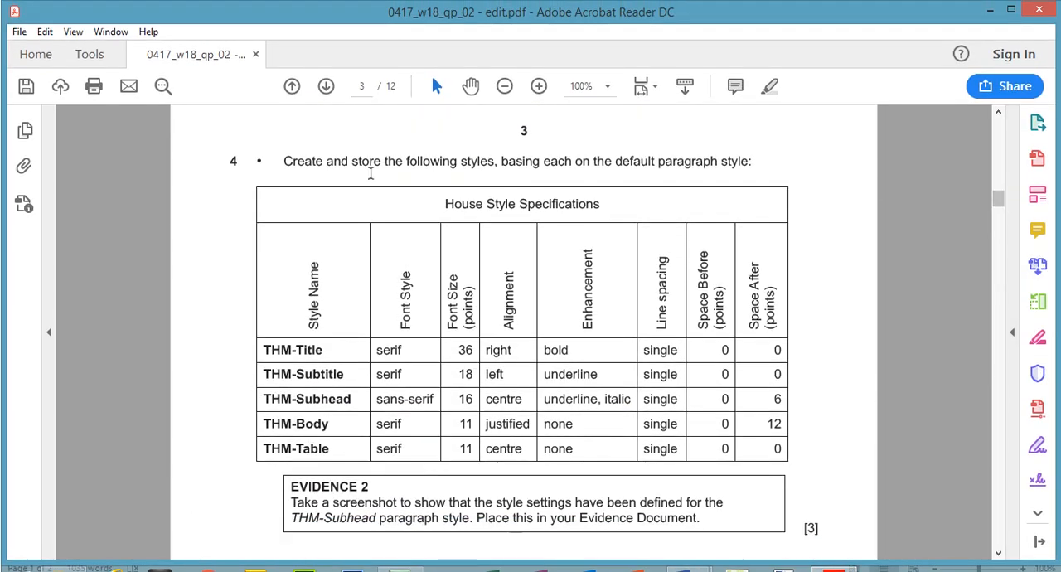
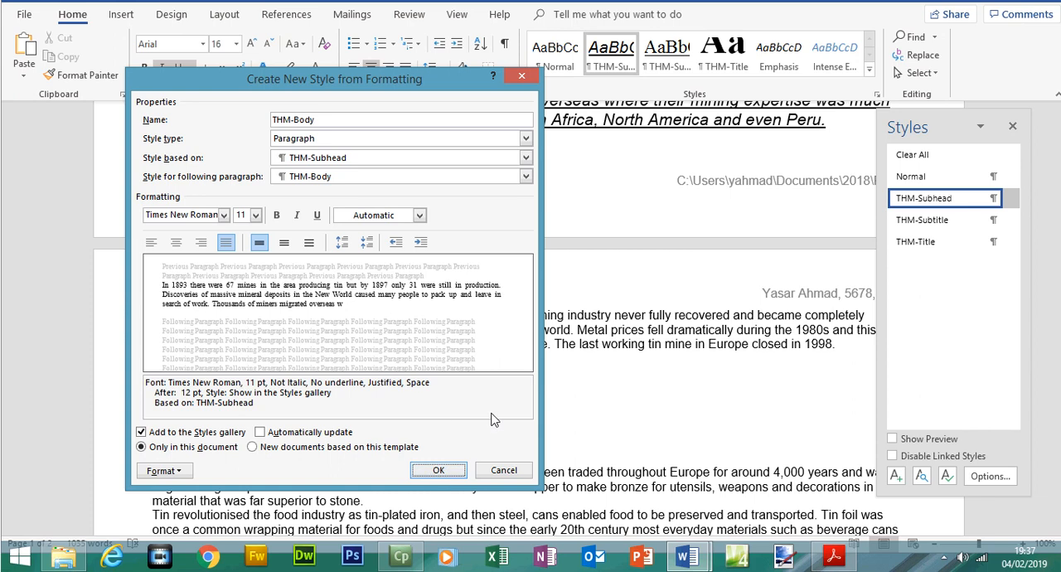
Switch to the exam paper in Acrobat Reader, highlight the THM-Body row, and copy the style name THM-Table
click(835, 558)
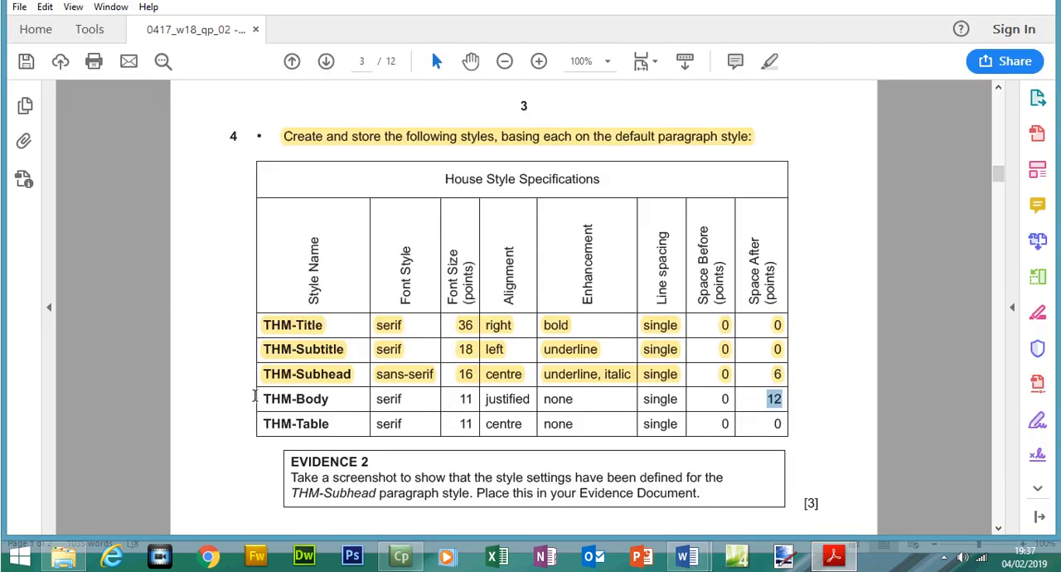
drag(261, 399, 776, 403)
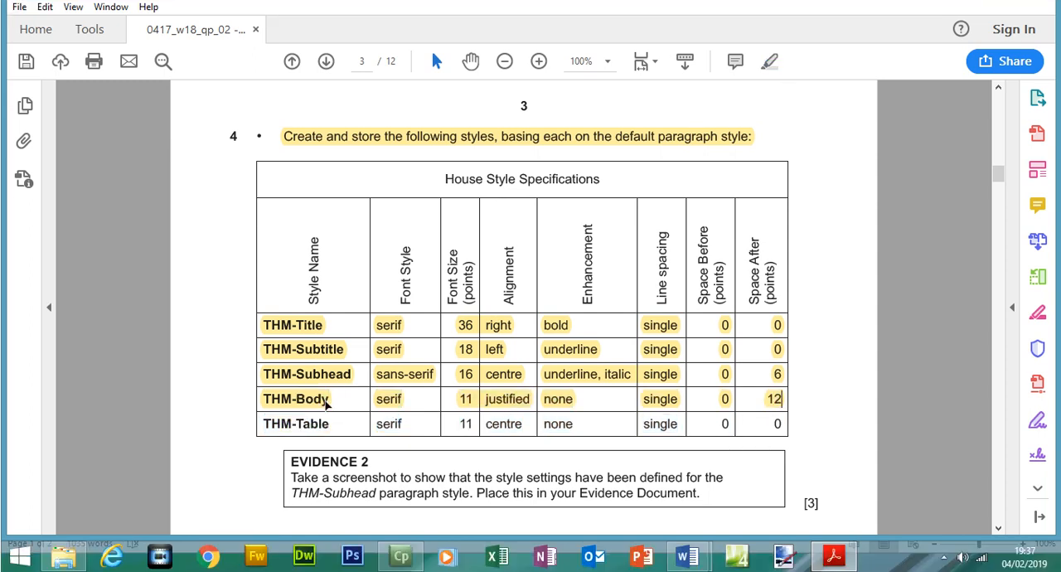
drag(263, 449, 322, 448)
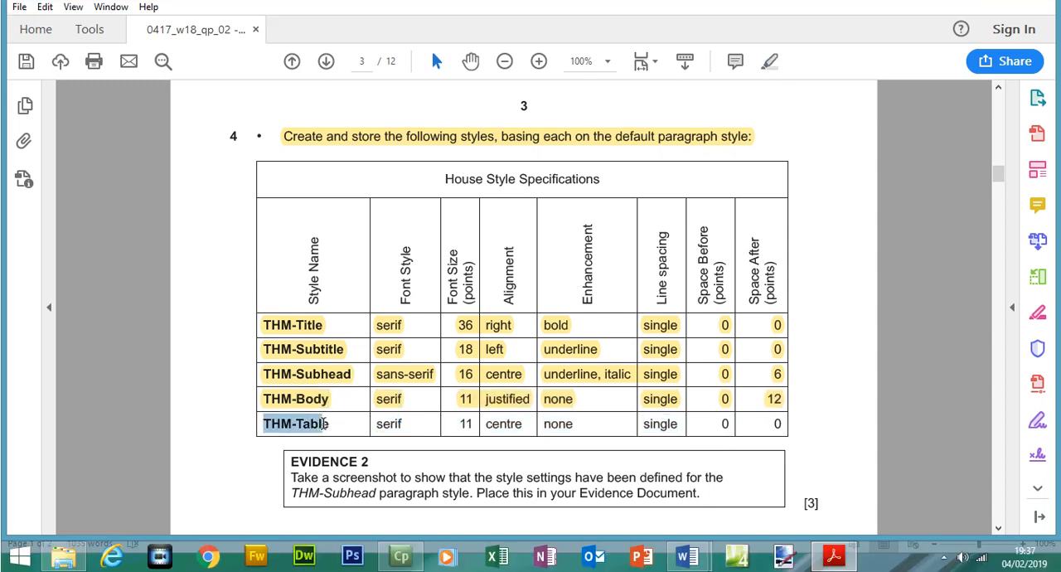
right_click(326, 423)
click(364, 280)
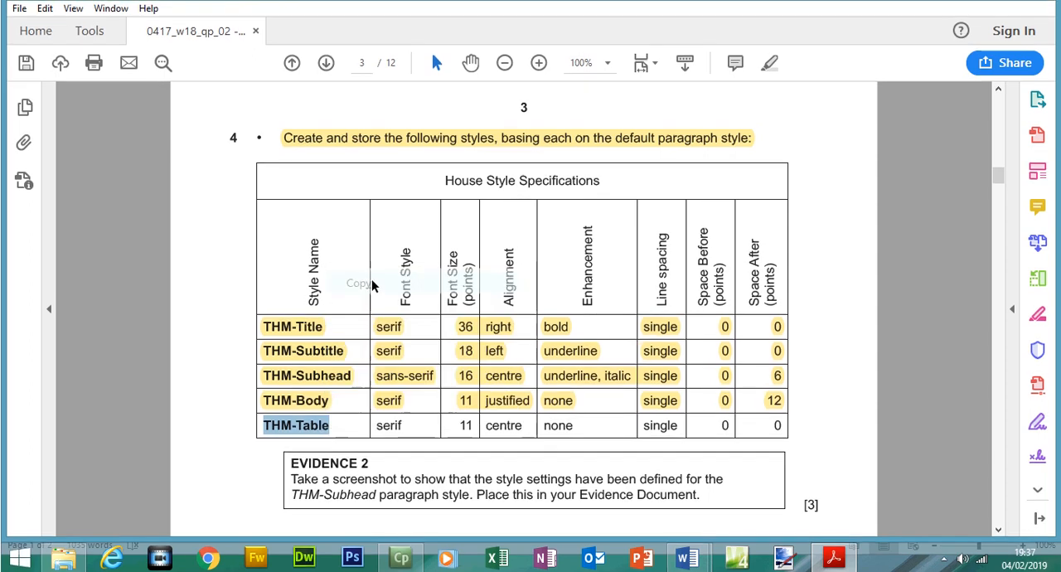
Switch to MINING in Word, store the THM-Body style, and start a new style named THM-Table
click(822, 562)
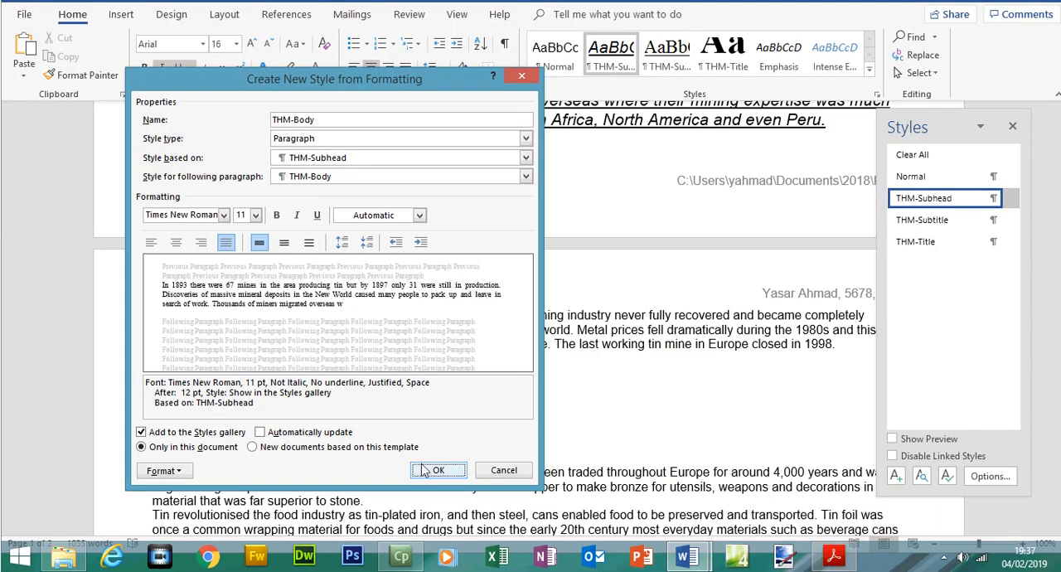
click(426, 472)
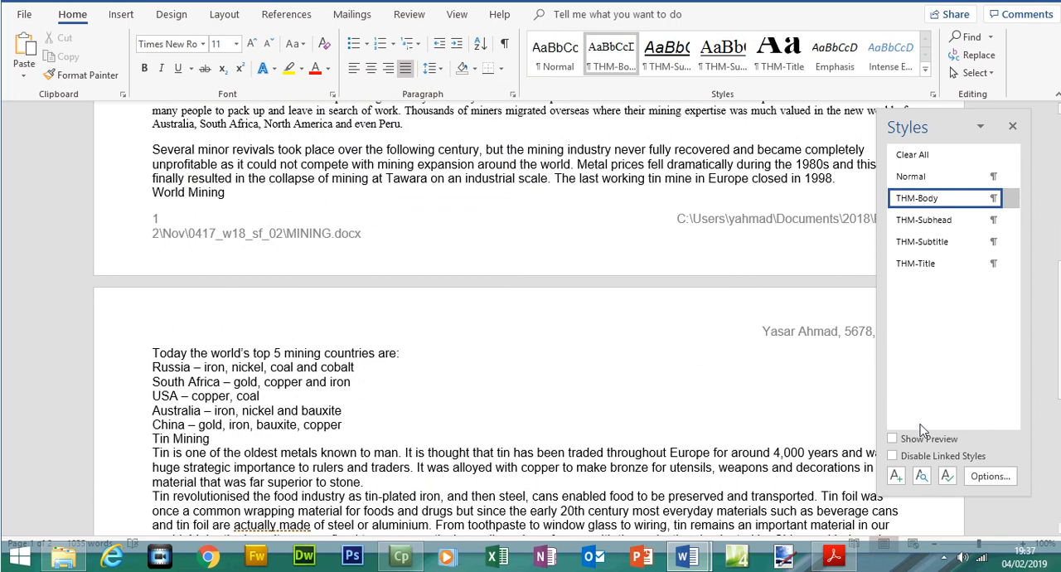
click(896, 476)
key(ctrl+v)
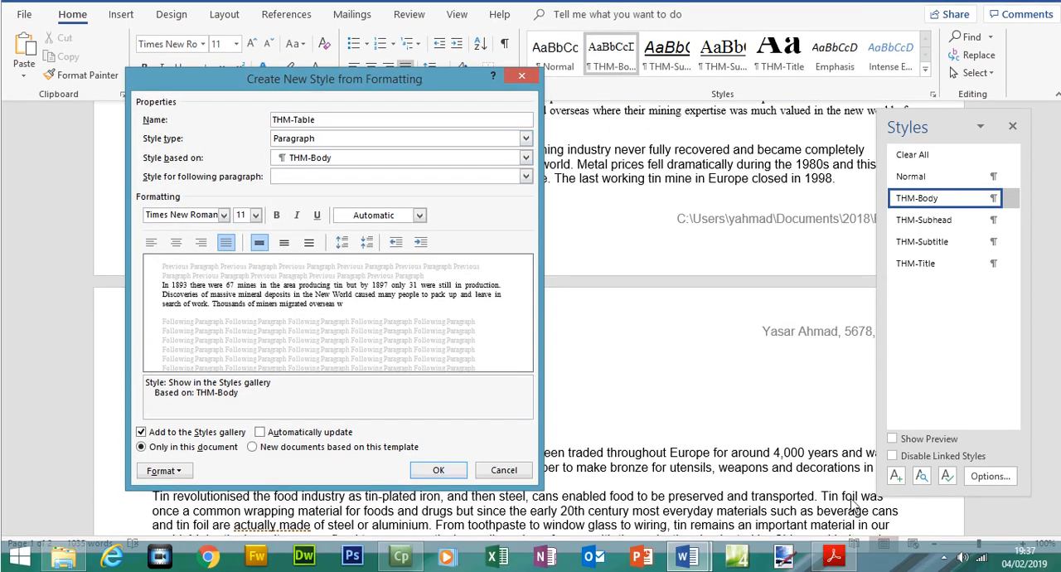
Check the alignment and enhancement for THM-Table in the exam paper, and centre the new style in Word
click(834, 571)
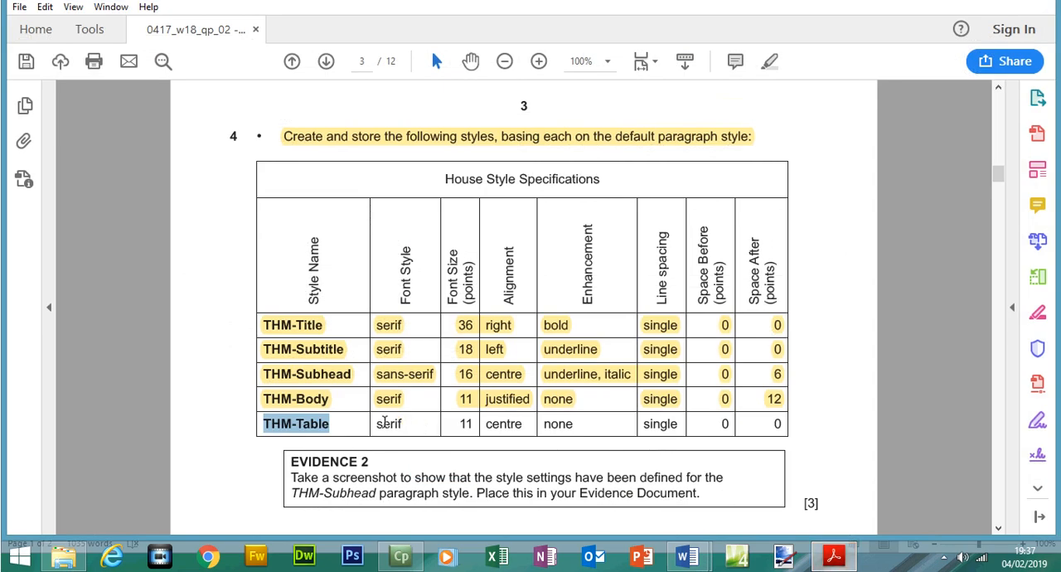
drag(483, 424, 576, 426)
click(835, 566)
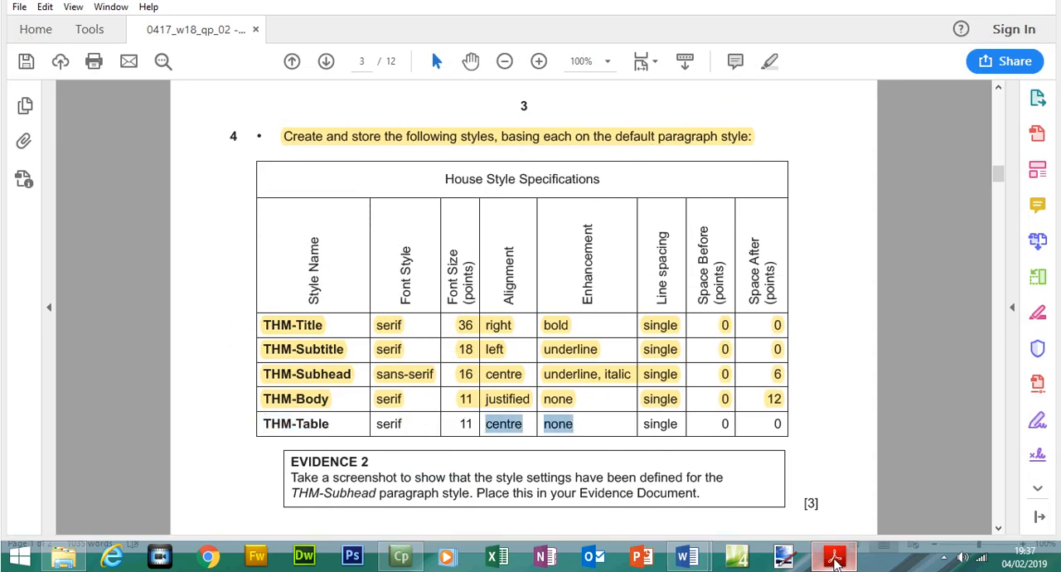
click(175, 242)
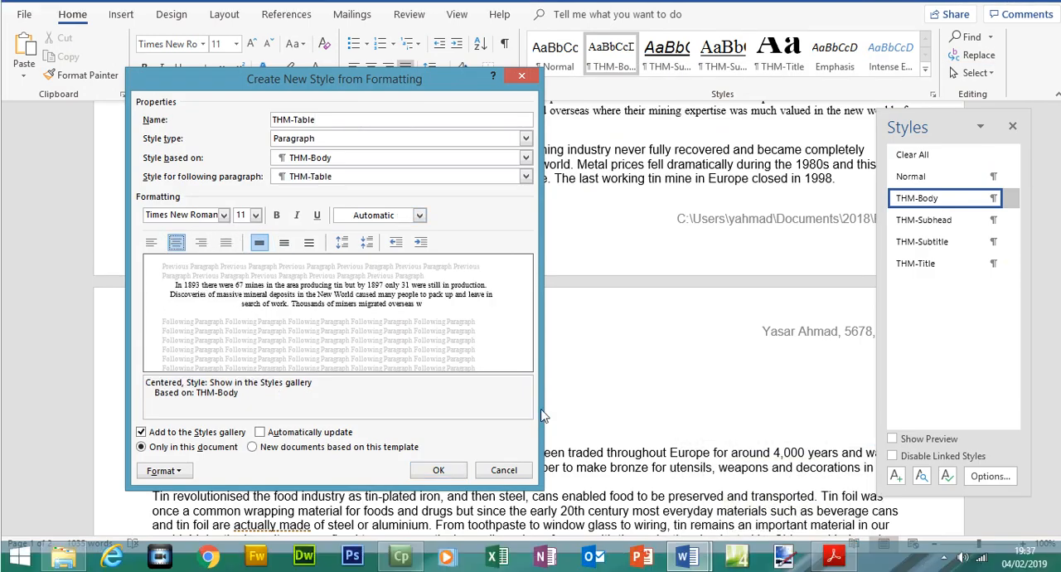
Switch to the exam paper in Acrobat Reader and highlight the THM-Table row of the House Style Specifications
click(834, 557)
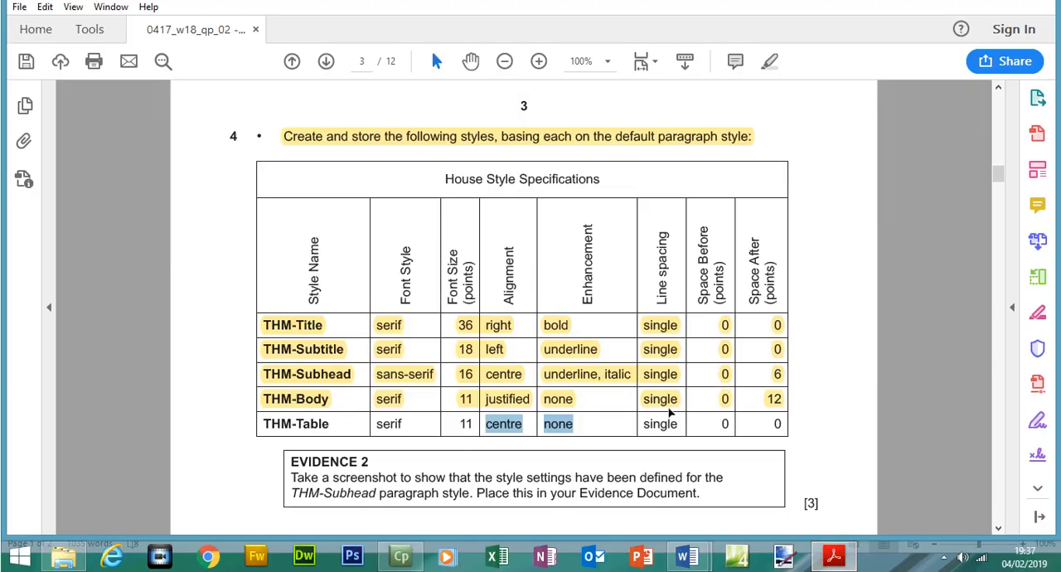
drag(785, 423, 274, 436)
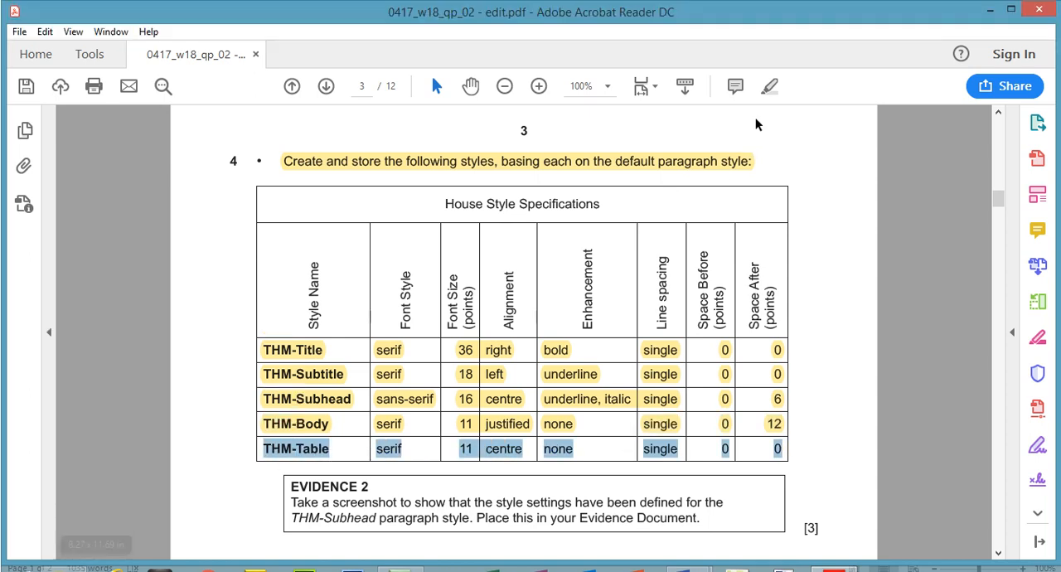
click(771, 63)
Switch to MINING in Word, set THM-Table's spacing after to 0 pt, and store the style
click(834, 558)
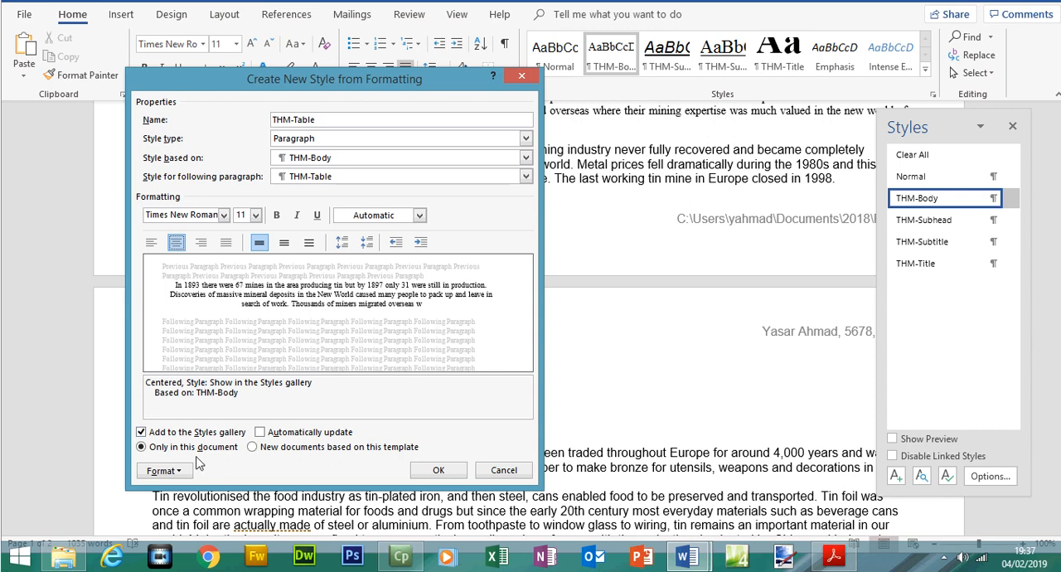
click(166, 470)
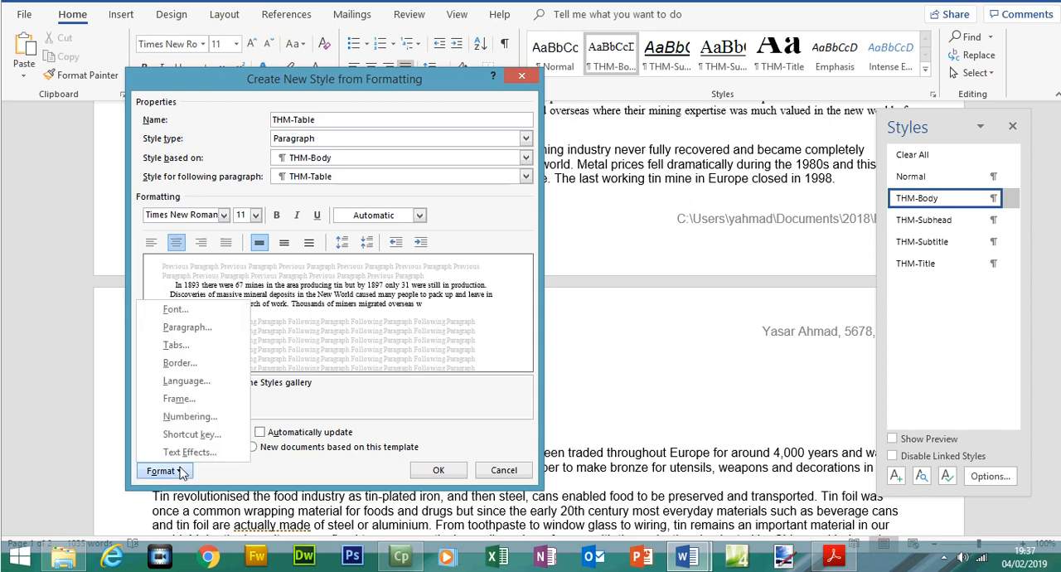
click(188, 329)
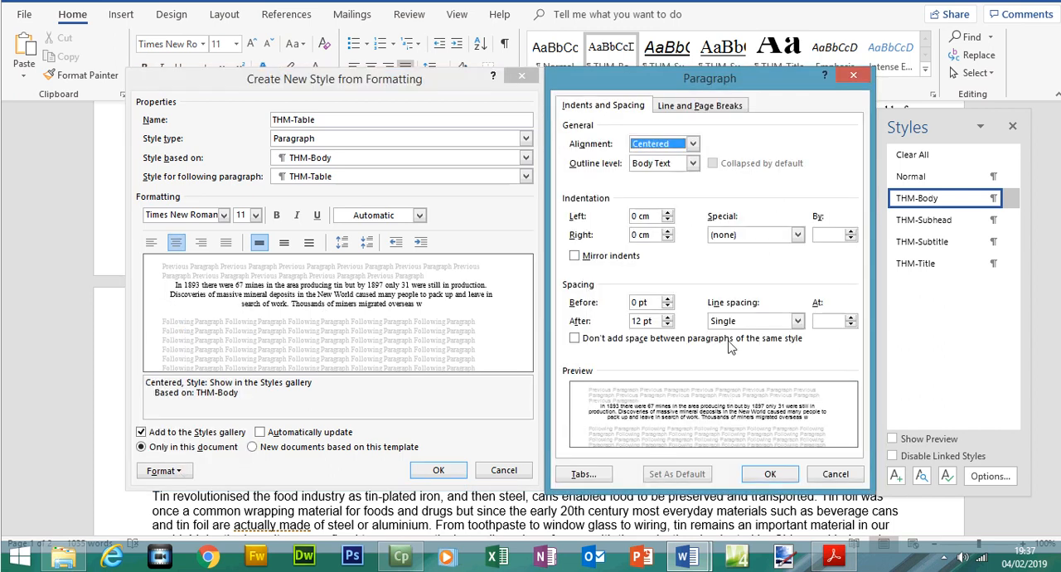
click(668, 325)
click(668, 325)
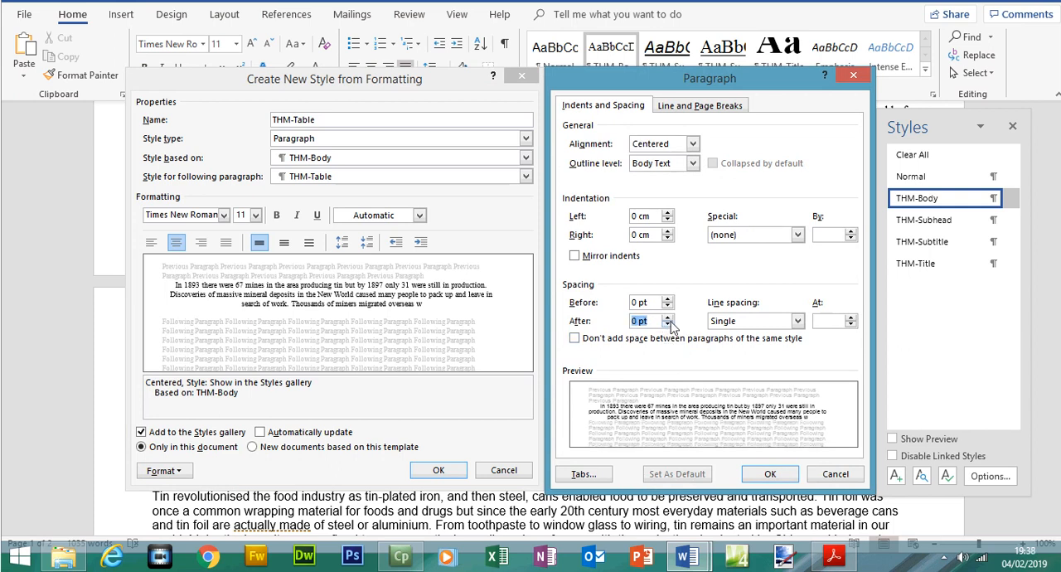
click(771, 474)
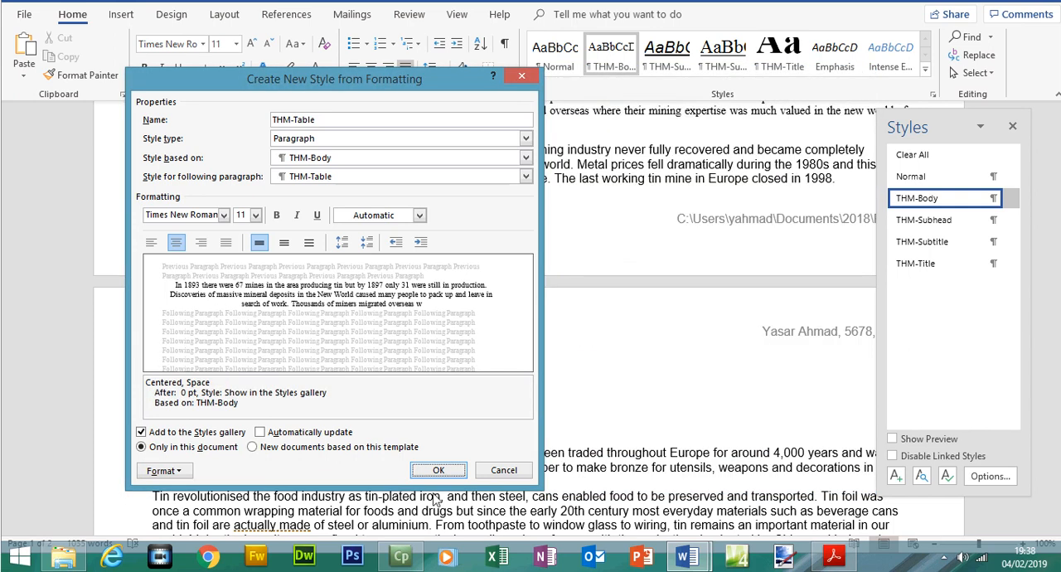
click(438, 470)
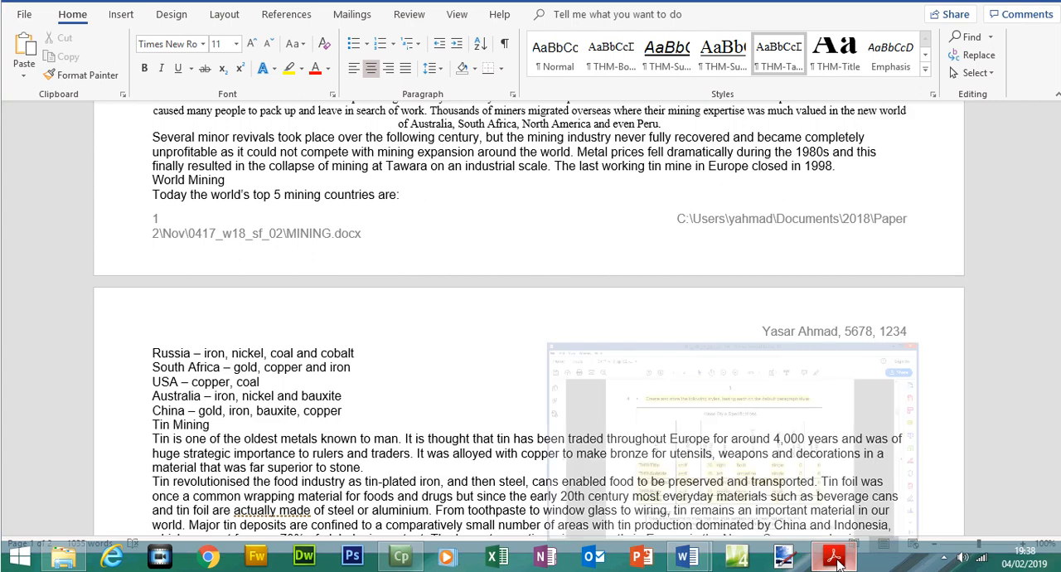
Switch to the exam paper in Acrobat Reader and highlight the EVIDENCE 2 screenshot instruction
click(835, 561)
drag(291, 478, 680, 504)
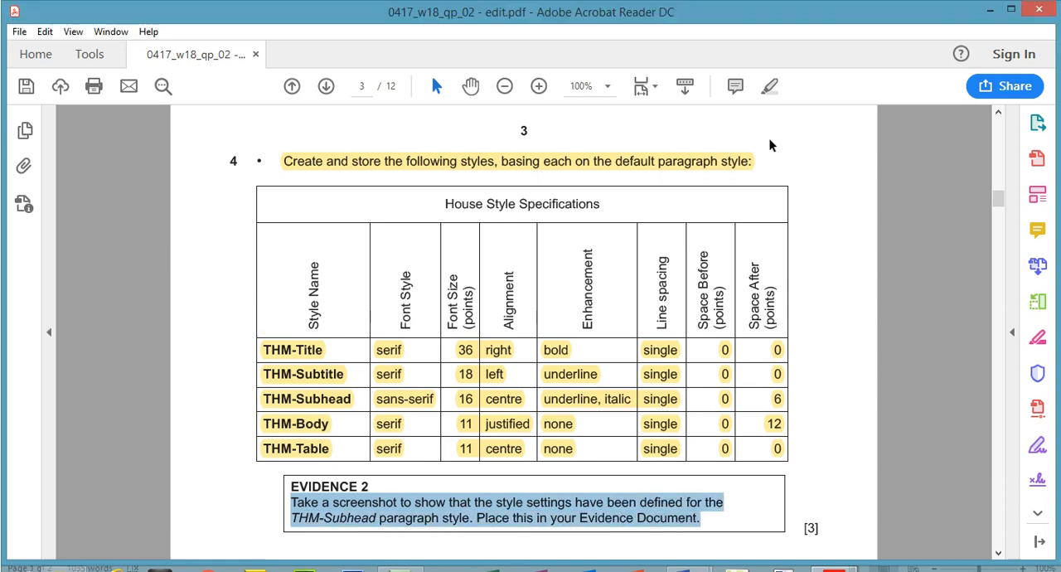
click(771, 88)
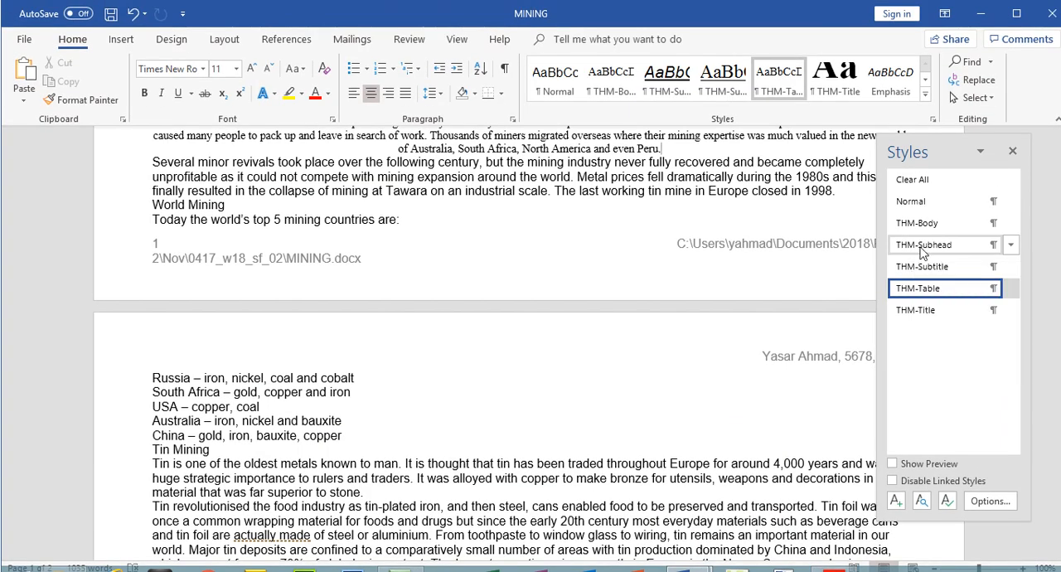
Display THM-Subhead's style and paragraph settings together in MINING, capture a screenshot of them, and close both dialogs
right_click(923, 253)
click(902, 284)
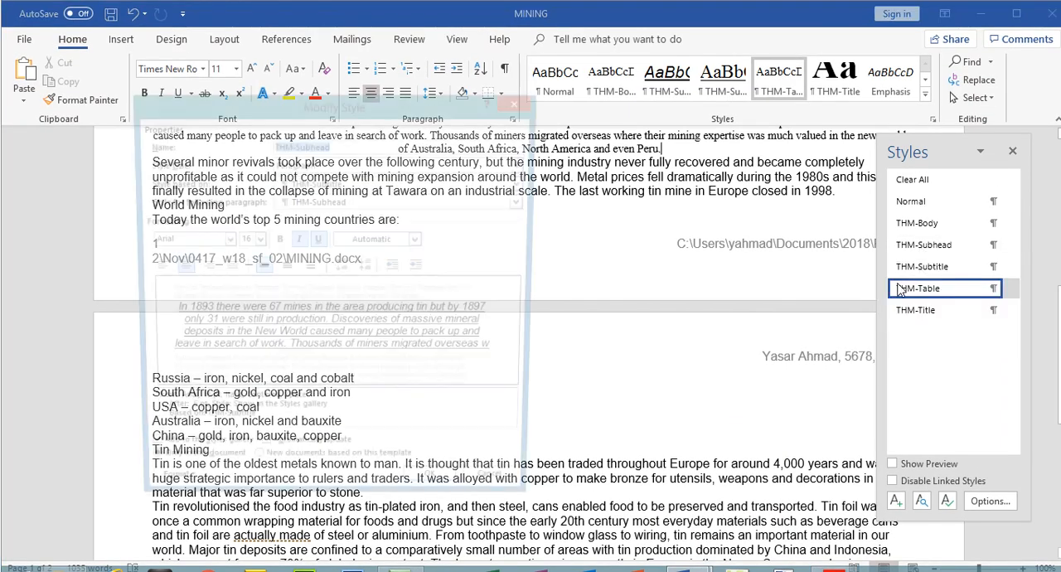
click(163, 472)
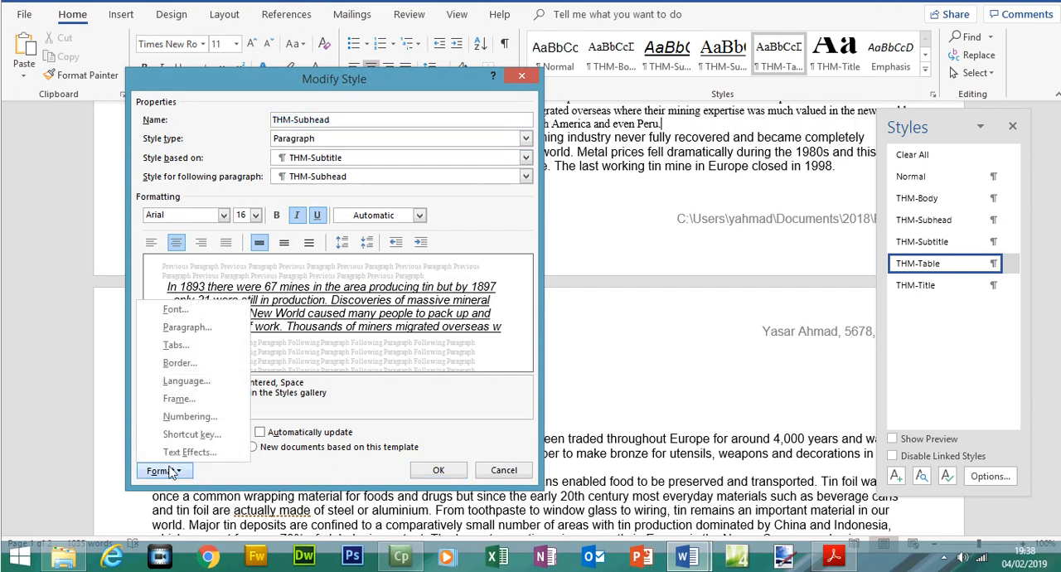
click(186, 328)
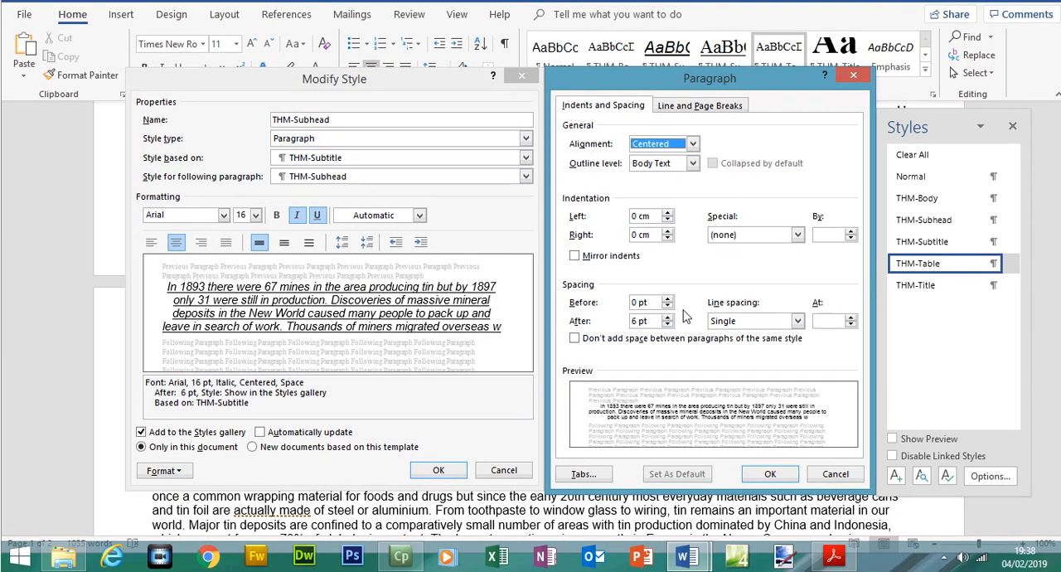
click(770, 475)
click(439, 470)
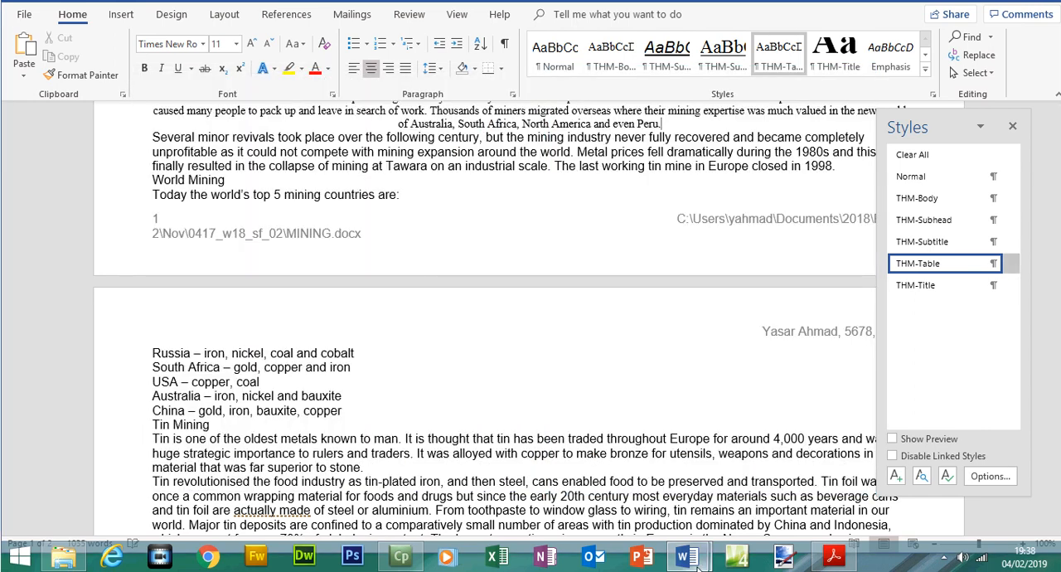
Switch to the N218EVIDENCE1234 document and paste the screenshot under the Step 4 – EVIDENCE 2 heading
mouse_move(699, 562)
click(677, 509)
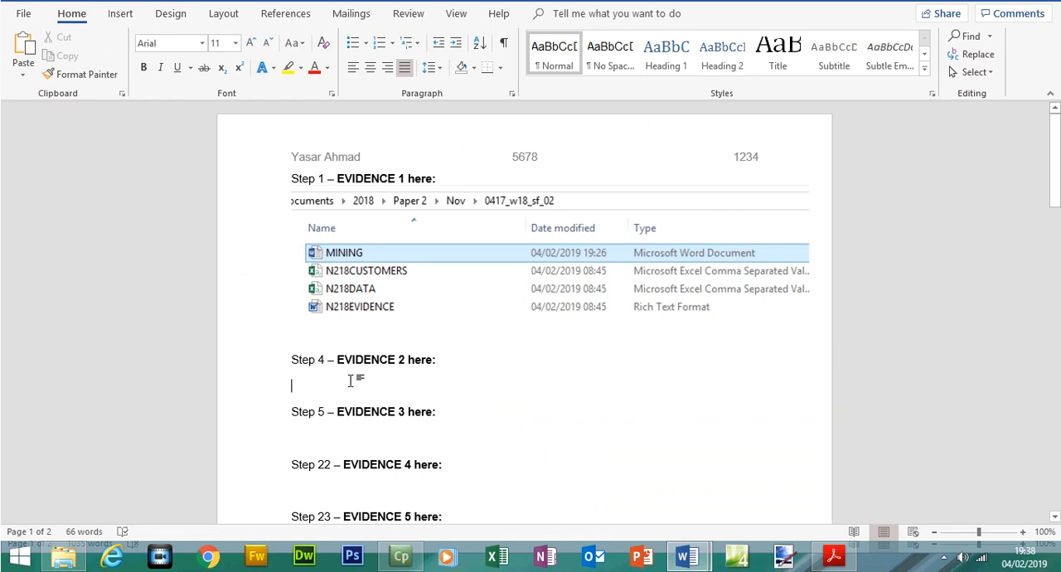
key(ctrl+v)
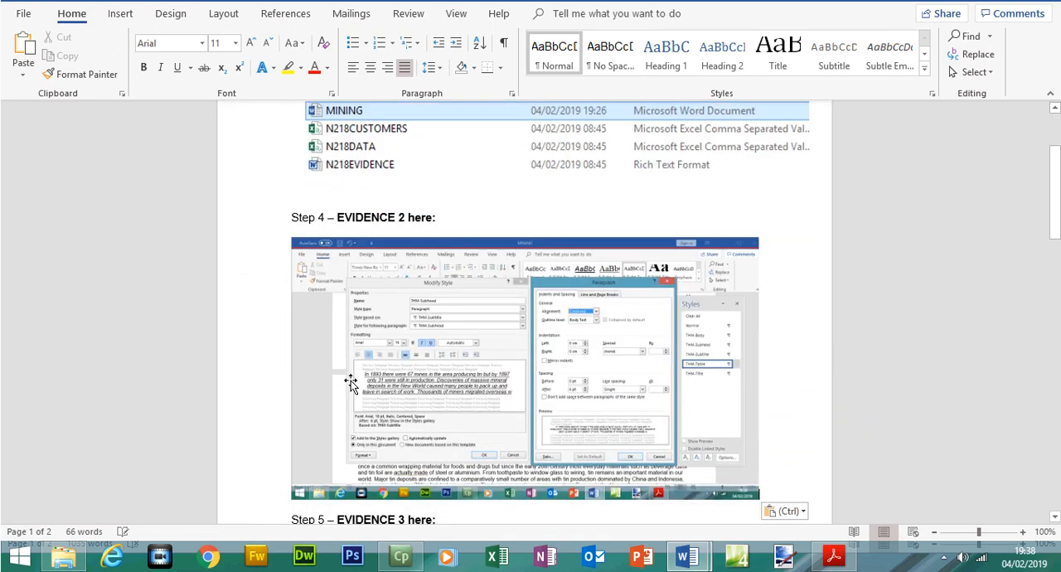
Crop the pasted screenshot to the Modify Style and Paragraph dialogs and enlarge it to 10.26 cm by 17.83 cm
click(351, 379)
click(915, 86)
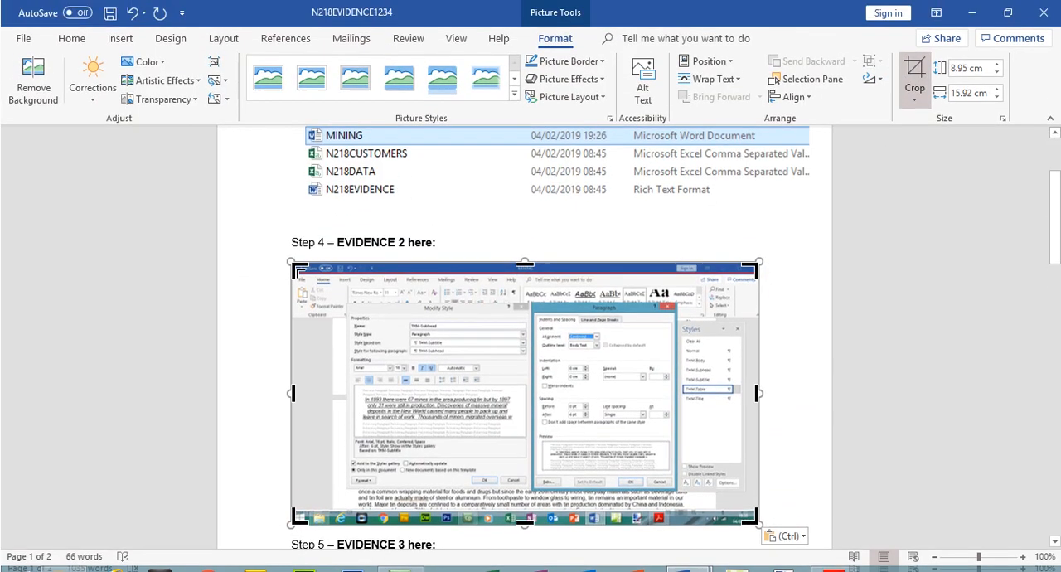
drag(291, 262, 350, 301)
drag(697, 452, 616, 423)
click(920, 49)
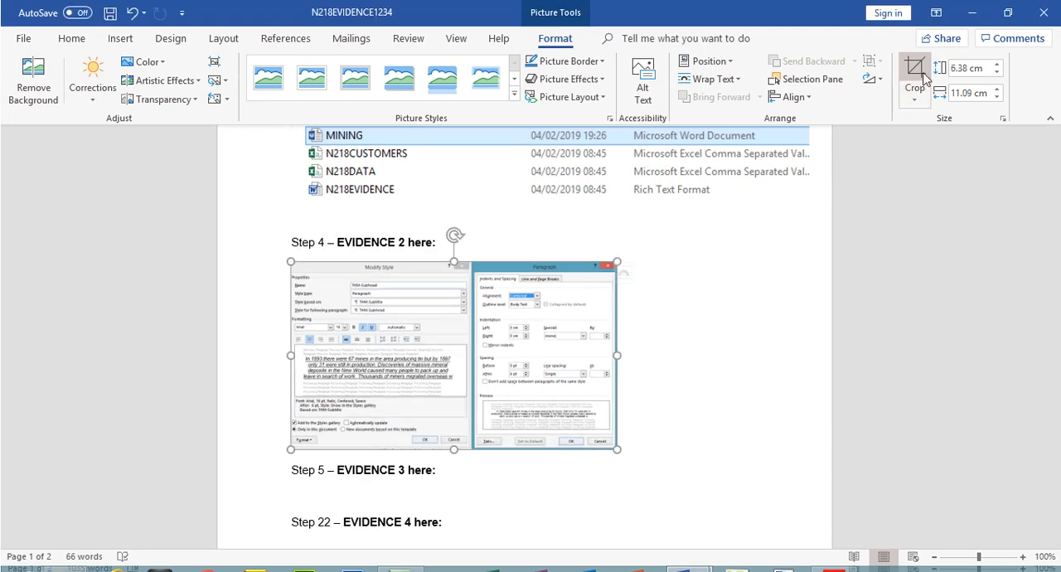
drag(617, 425, 816, 500)
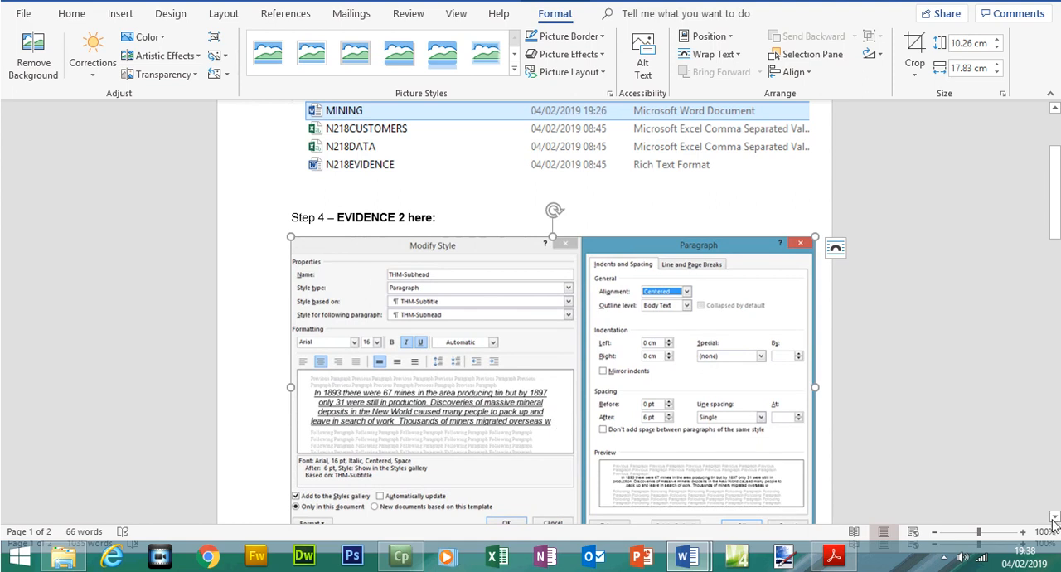
scroll(1038, 506, down, 1)
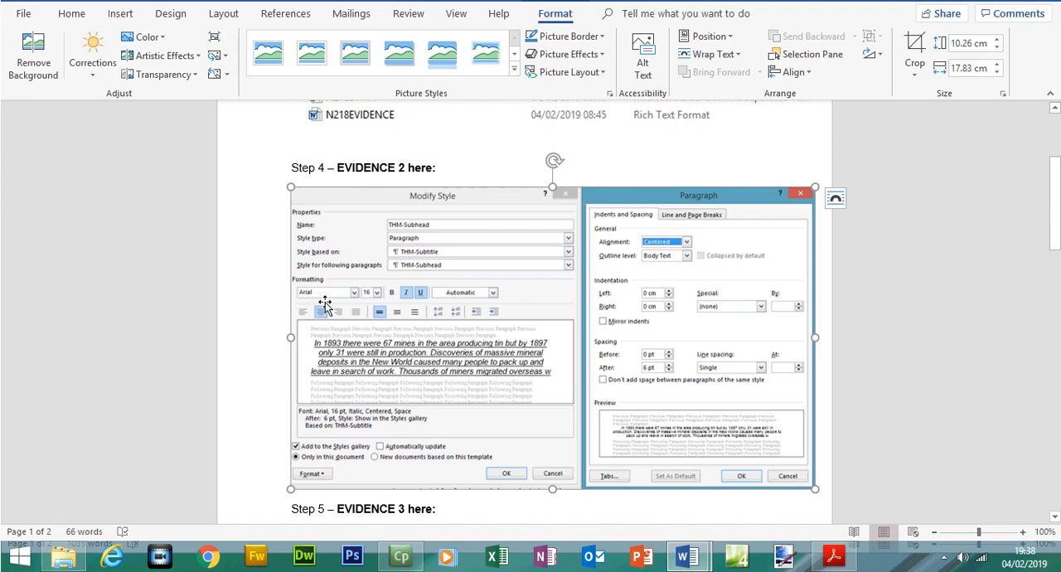
Compare the EVIDENCE 2 screenshot with the THM-Subhead row of the exam paper's House Style Specifications
click(836, 557)
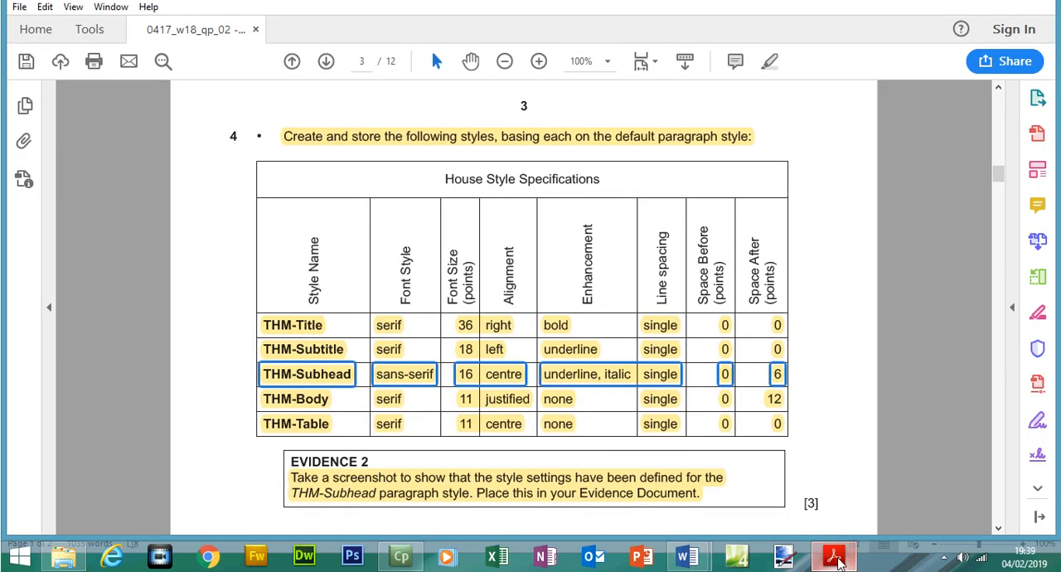
click(836, 559)
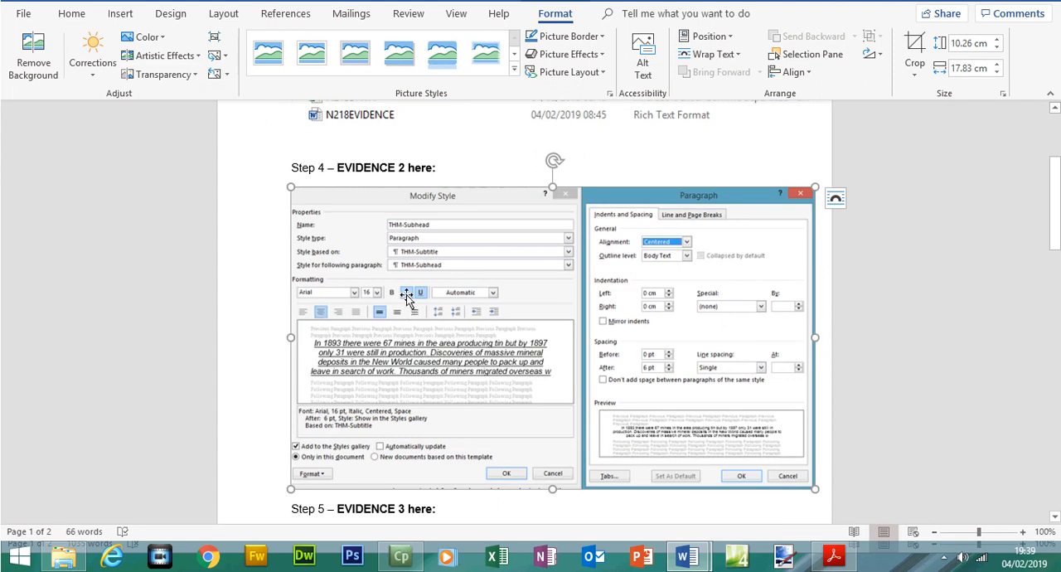
click(835, 555)
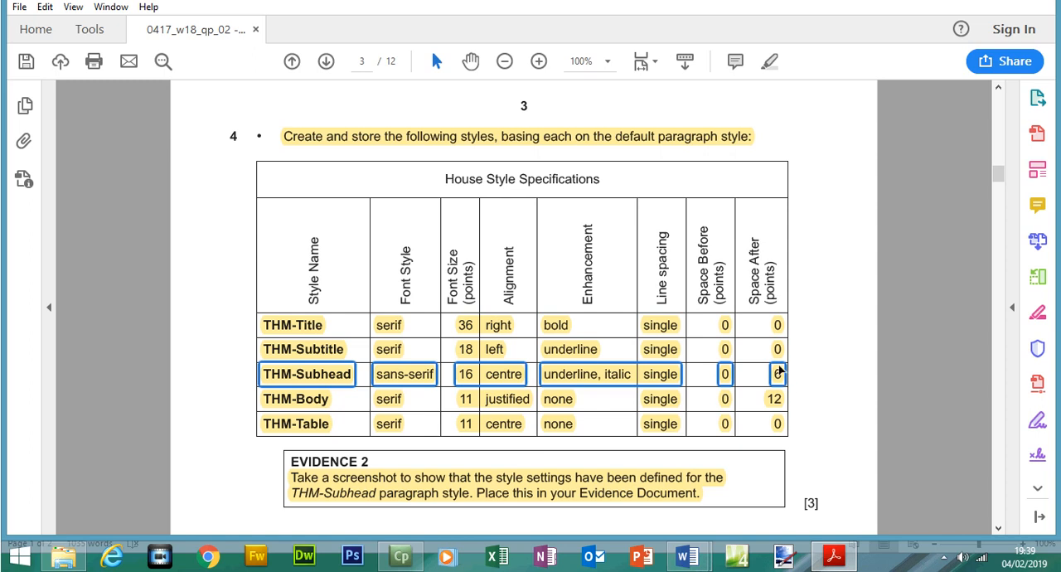
click(834, 555)
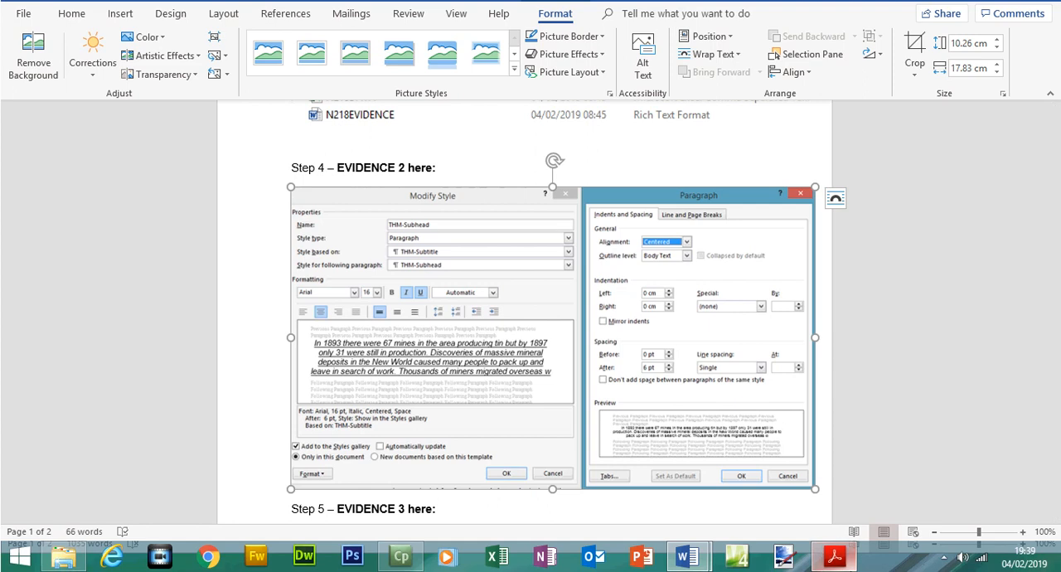
click(834, 556)
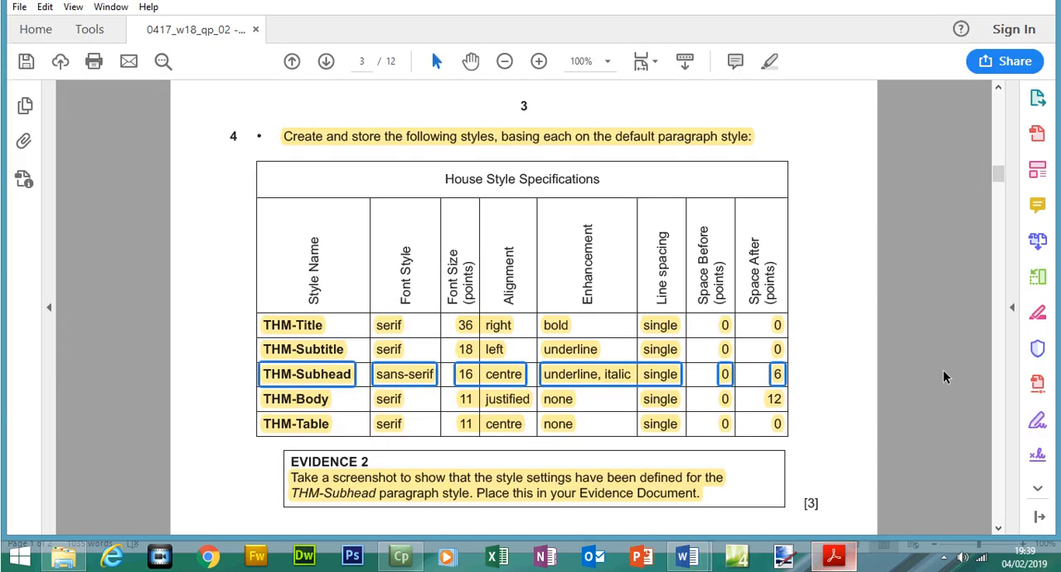
Highlight the step 5 instruction and the EVIDENCE 3 text in the exam paper
scroll(618, 189, down, 5)
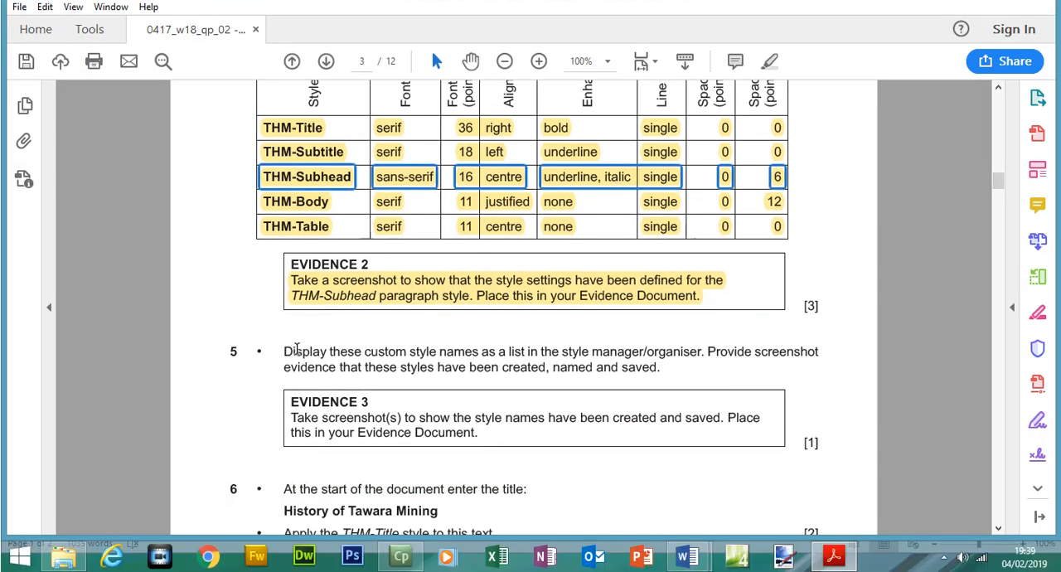
drag(285, 377, 674, 378)
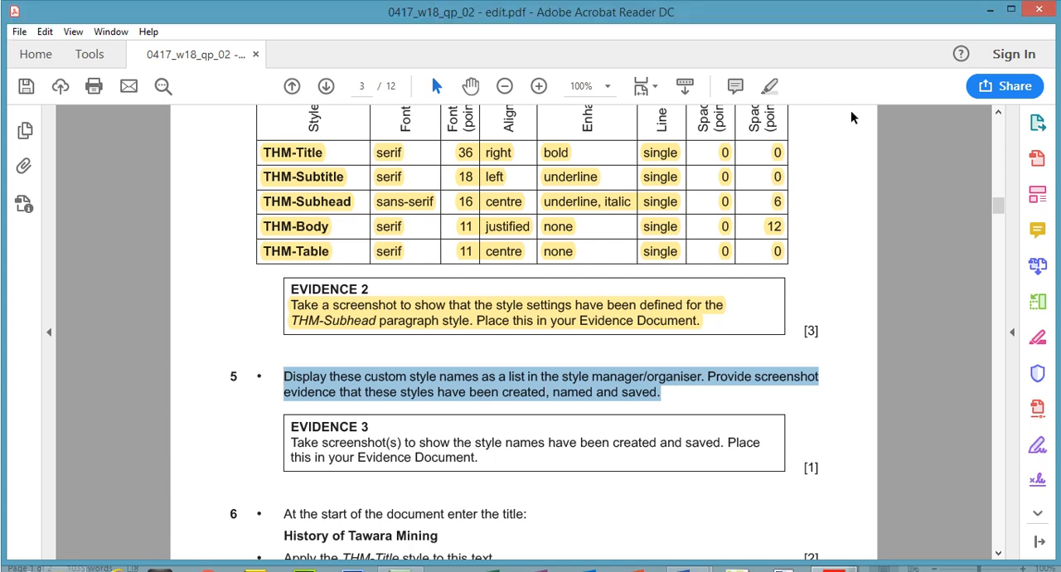
click(770, 88)
drag(309, 402, 474, 432)
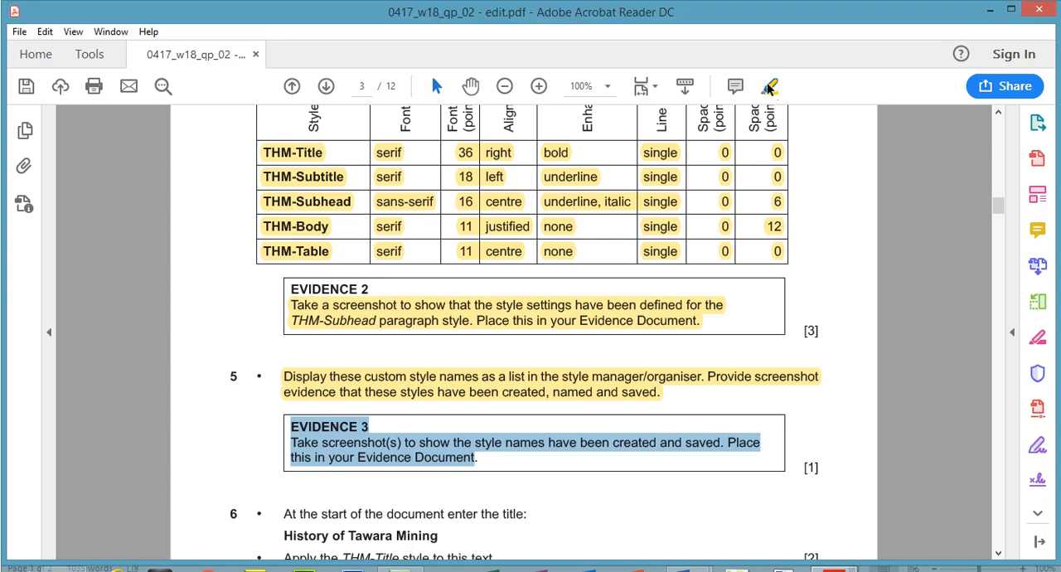
click(770, 88)
Switch to MINING, capture a screenshot of its Styles list, and paste it under the Step 5 – EVIDENCE 3 heading in N218EVIDENCE1234
mouse_move(687, 569)
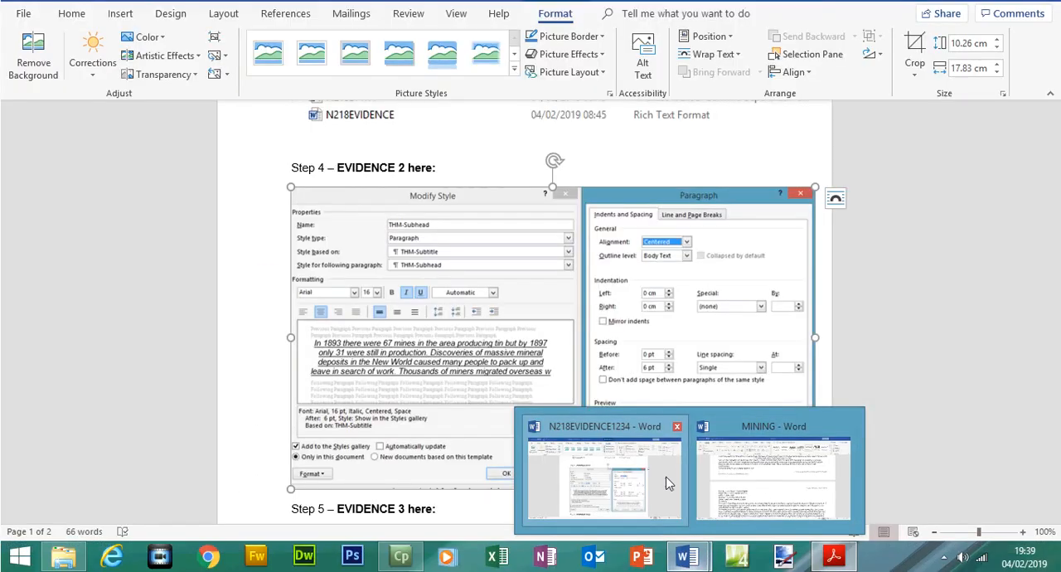
click(774, 479)
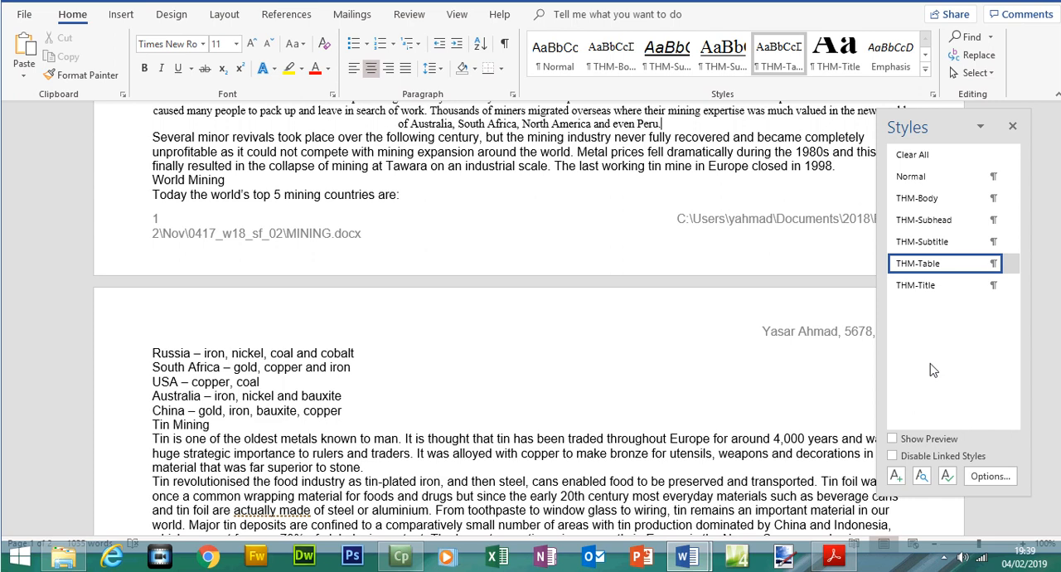
click(693, 560)
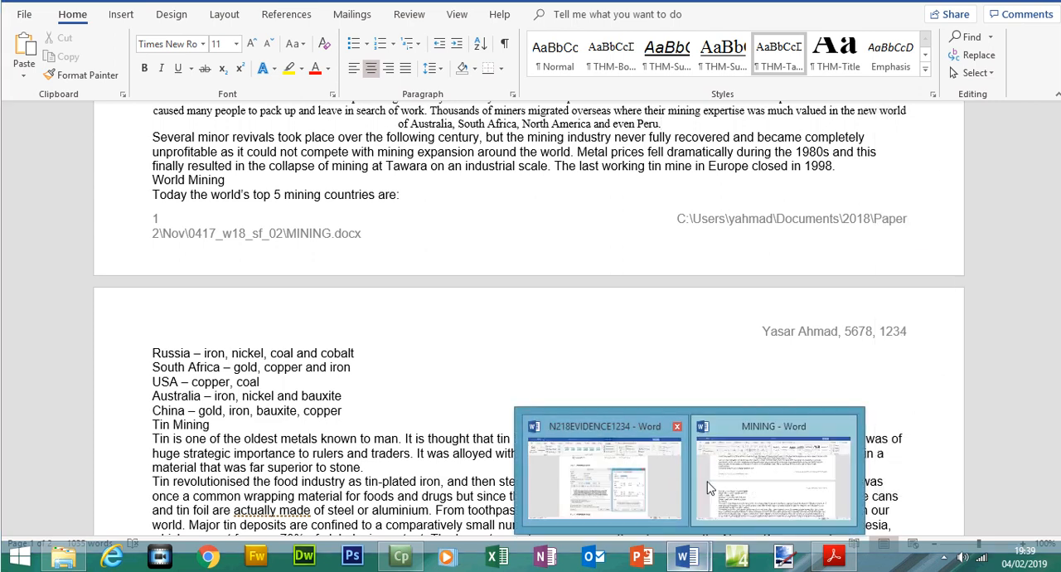
click(643, 485)
scroll(530, 332, down, 4)
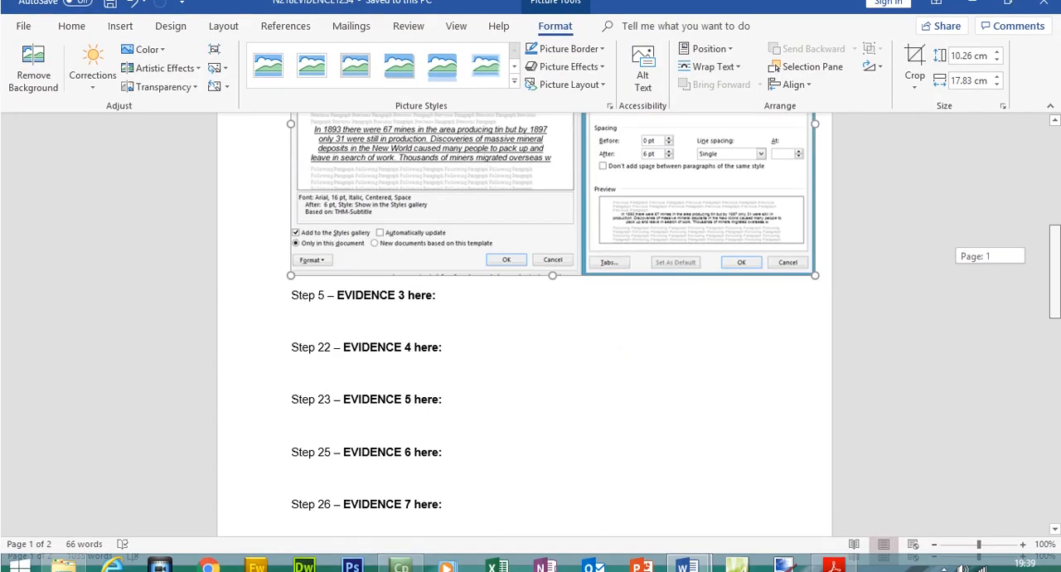
click(386, 314)
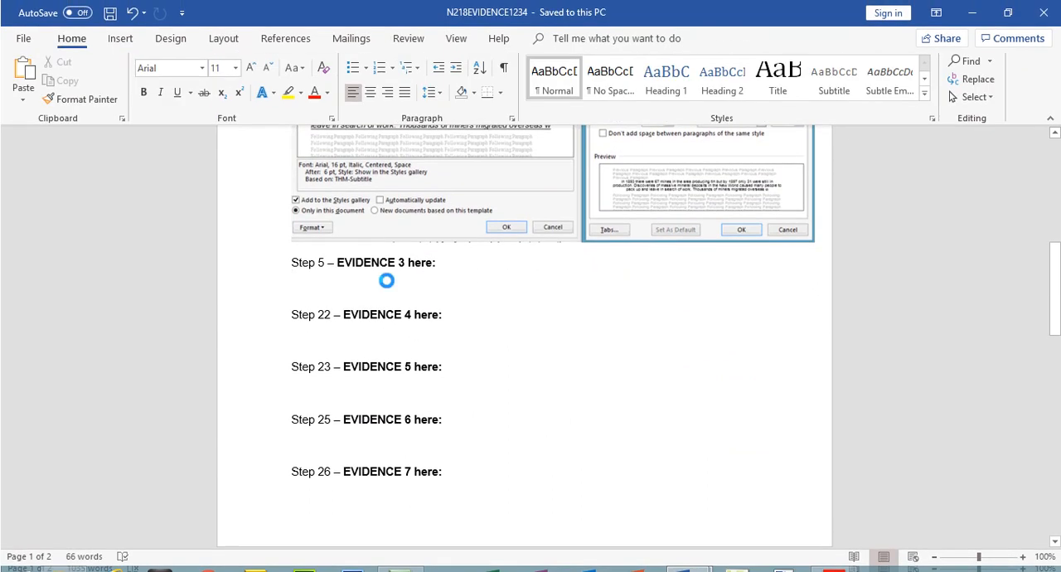
key(ctrl+v)
Crop the pasted screenshot to the list of style names and enlarge it to 7.79 cm by 7.06 cm
click(405, 328)
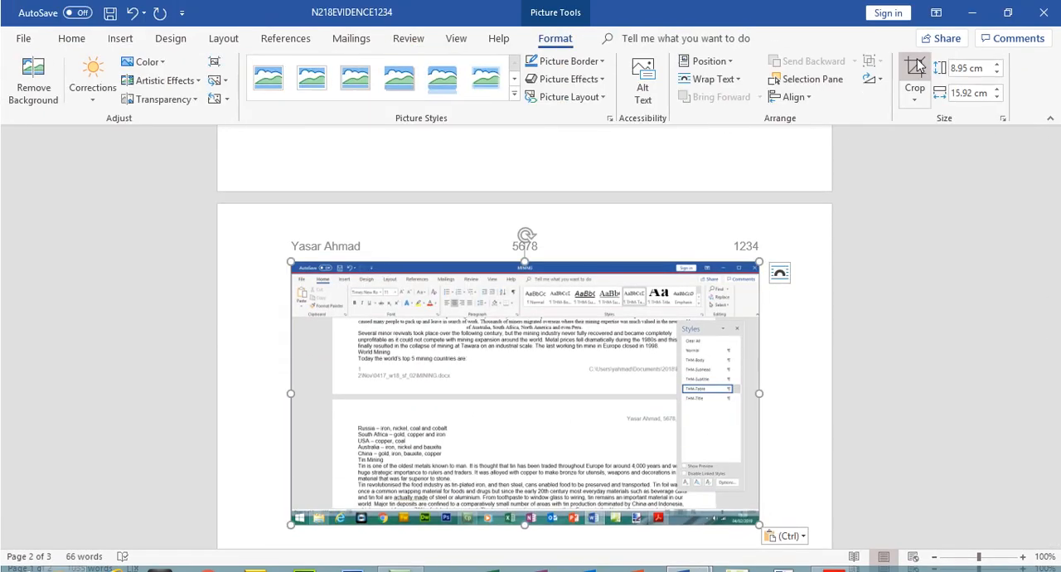
click(916, 68)
drag(302, 271, 680, 296)
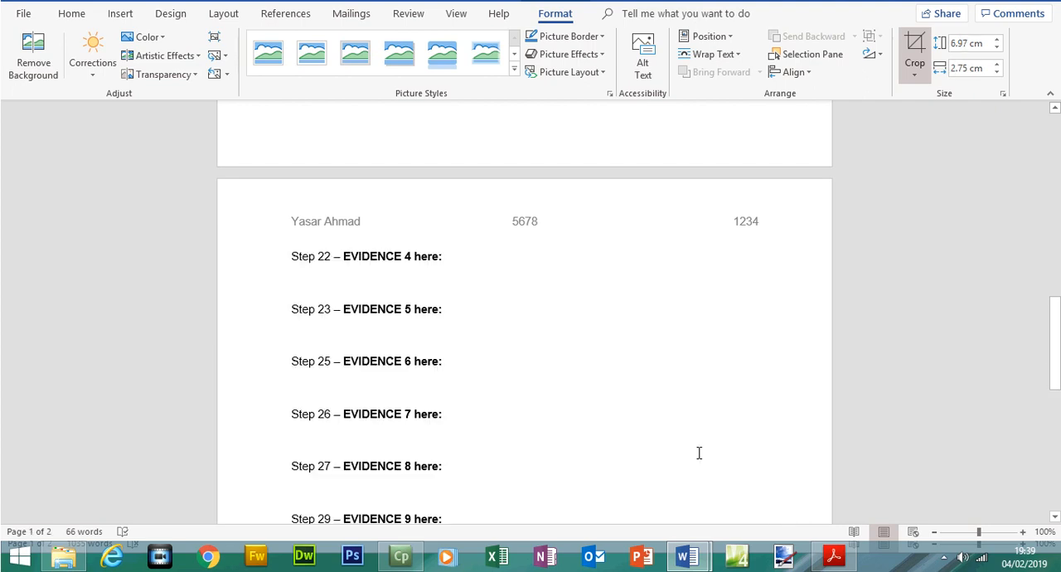
drag(1055, 316, 1052, 211)
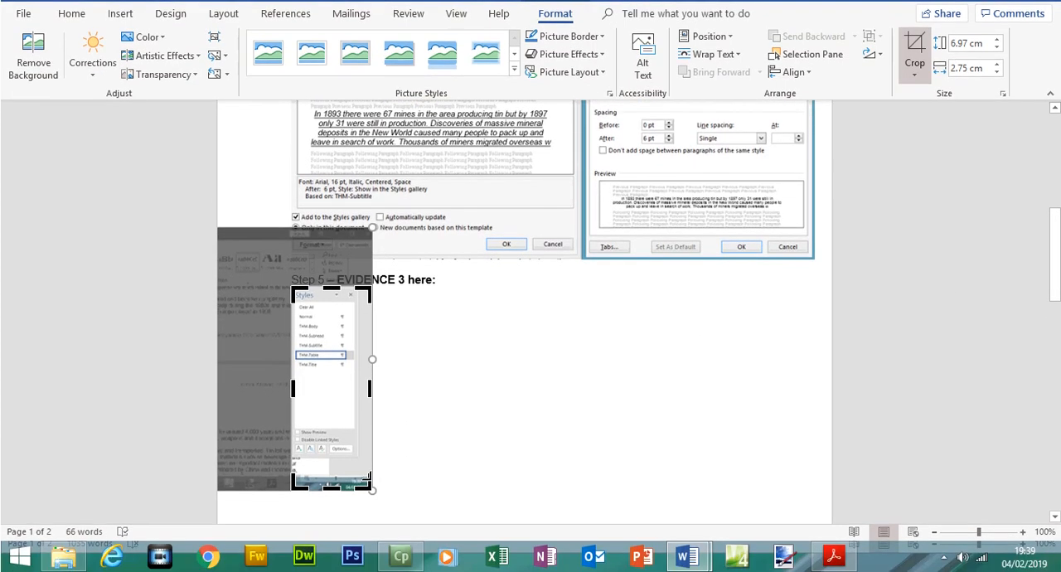
drag(371, 487, 365, 367)
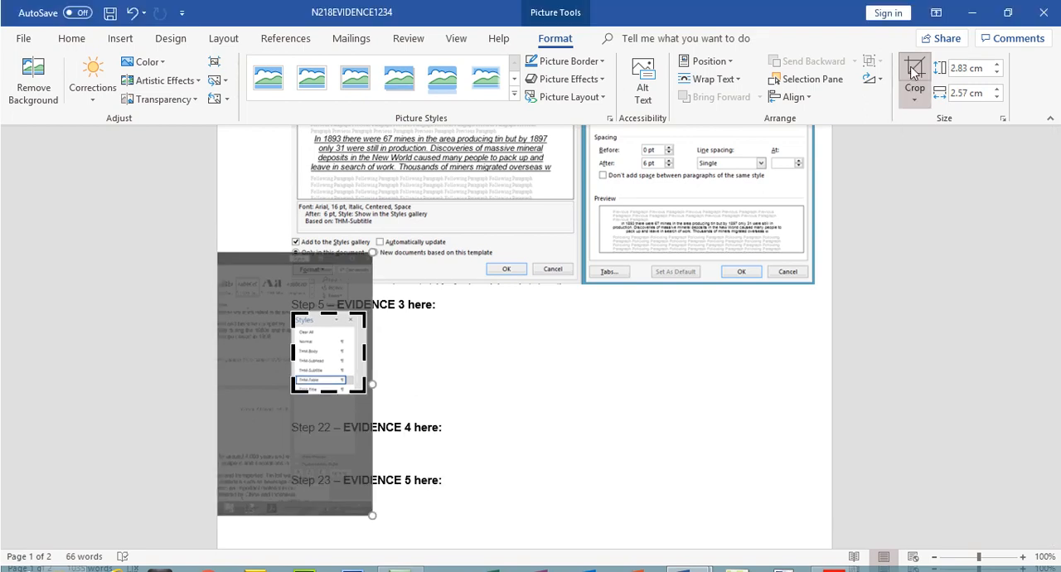
click(915, 83)
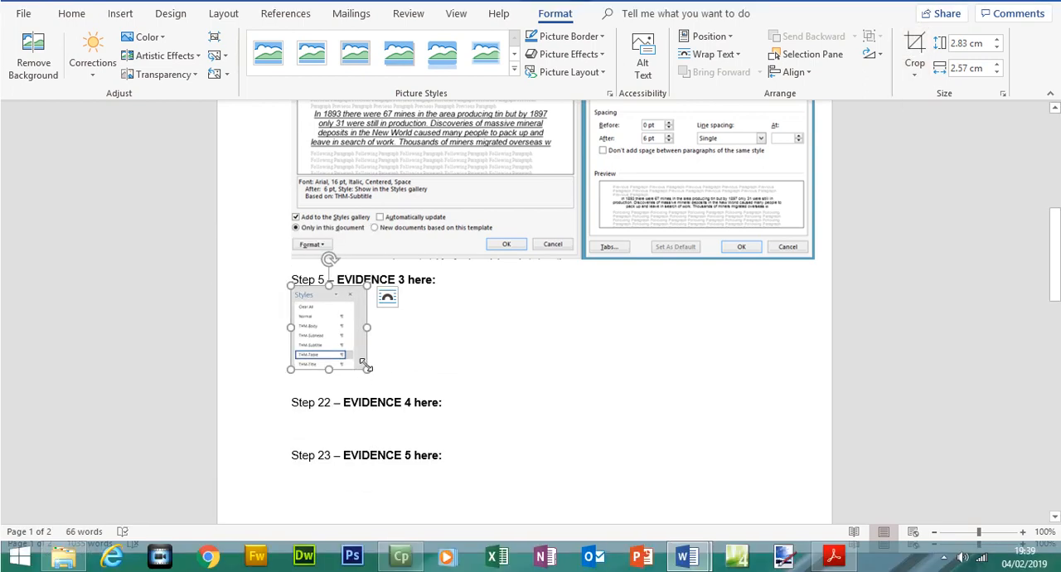
drag(368, 366, 500, 425)
drag(1058, 294, 1056, 220)
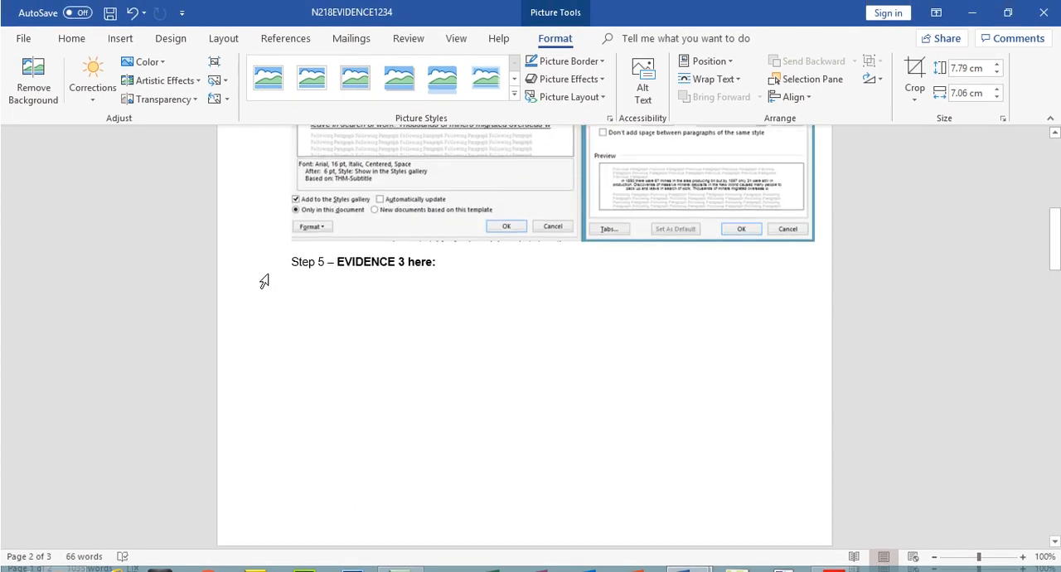
Insert a page break before the Step 5 – EVIDENCE 3 heading and save the evidence document
click(291, 261)
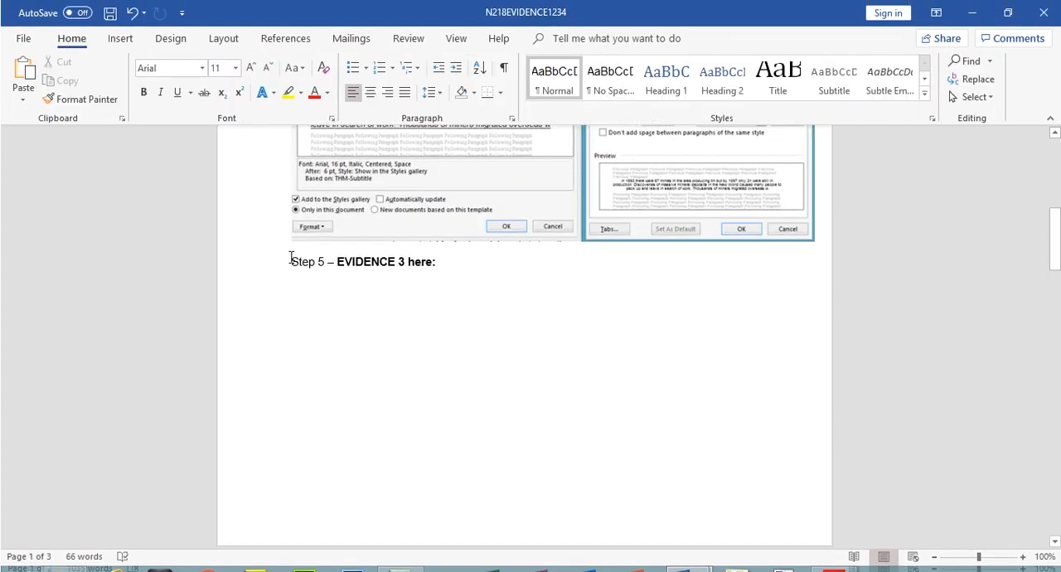
key(ctrl+Return)
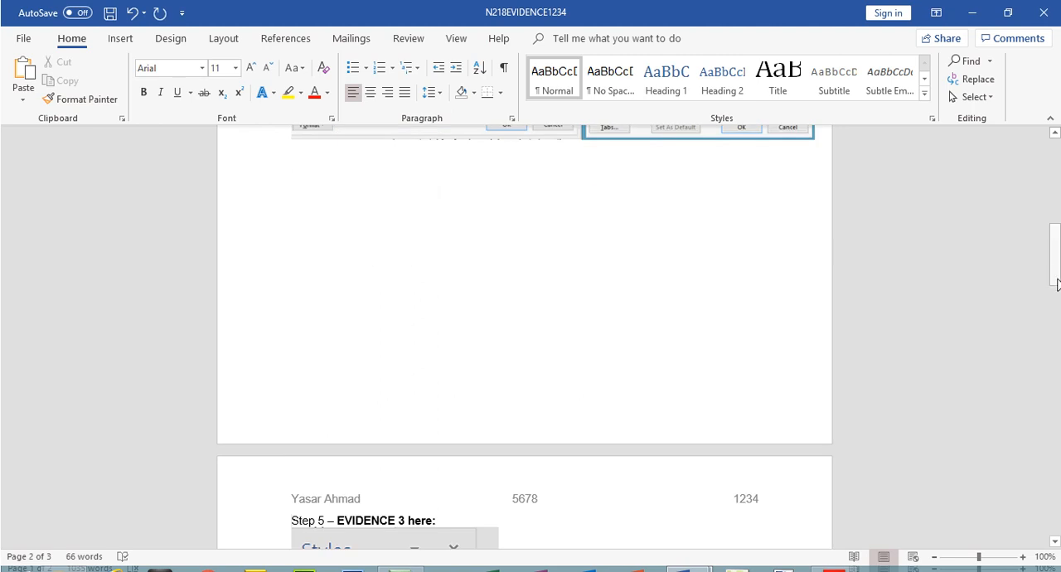
drag(1057, 283, 1057, 317)
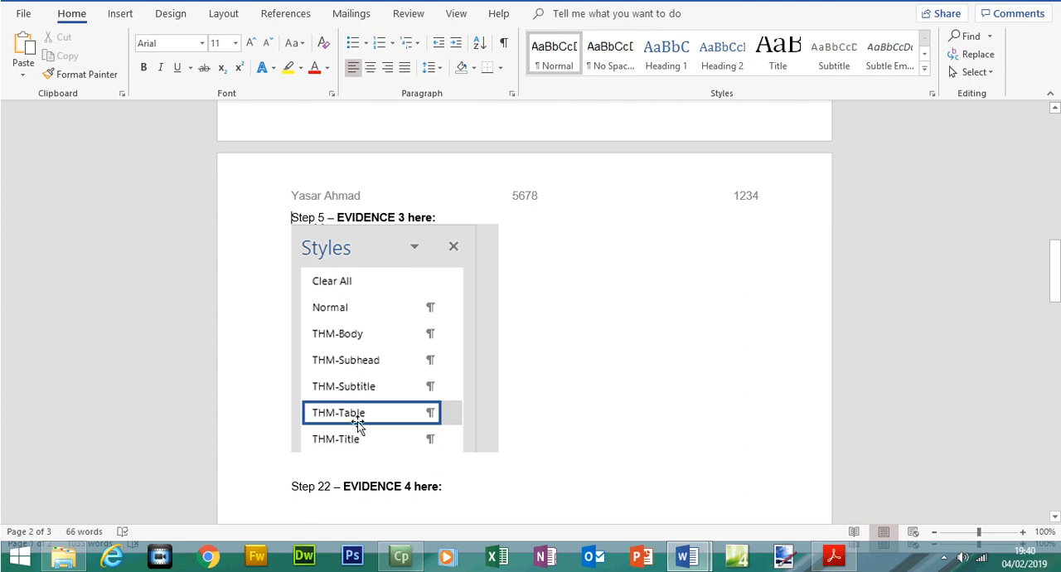
click(110, 14)
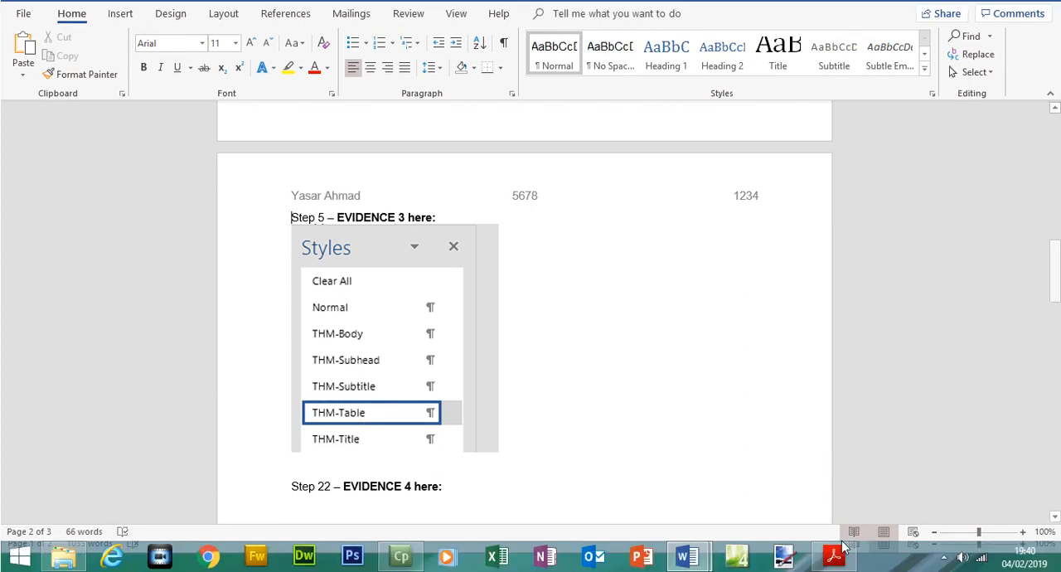
click(834, 571)
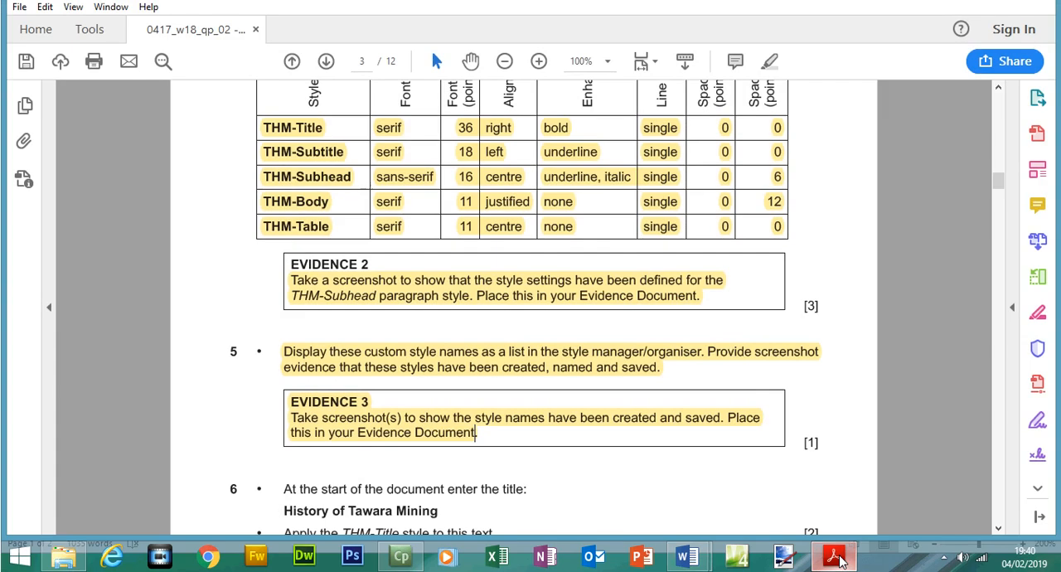
click(838, 559)
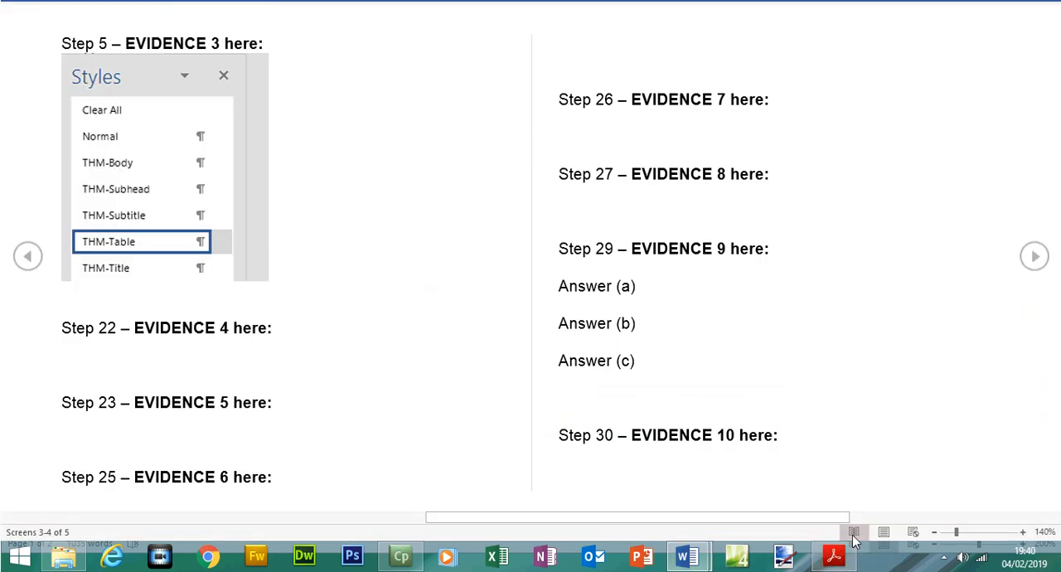
click(884, 535)
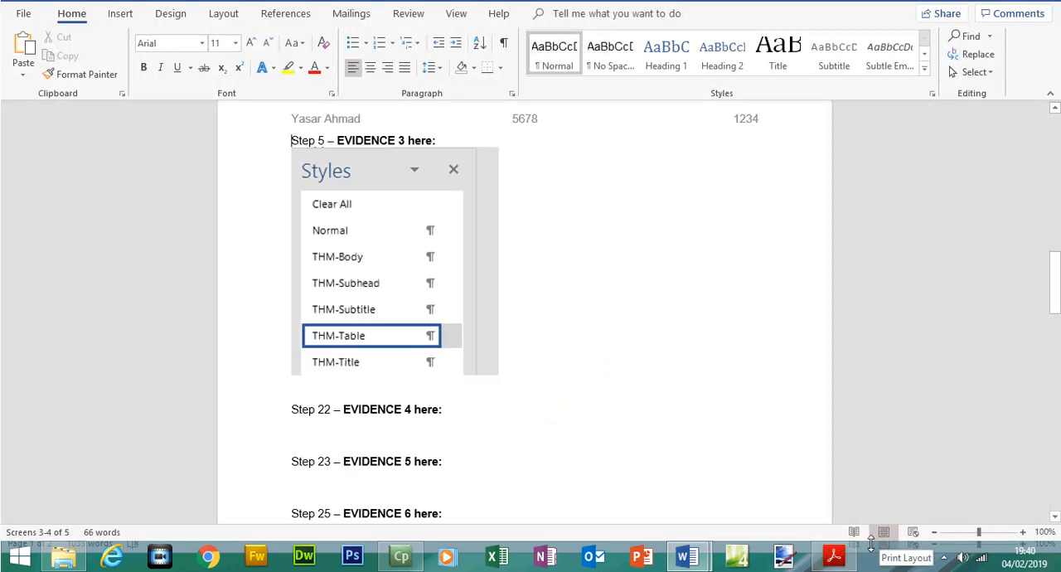
Switch to the exam paper in Acrobat Reader and copy the title "History of Tawara Mining" from step 6
click(834, 559)
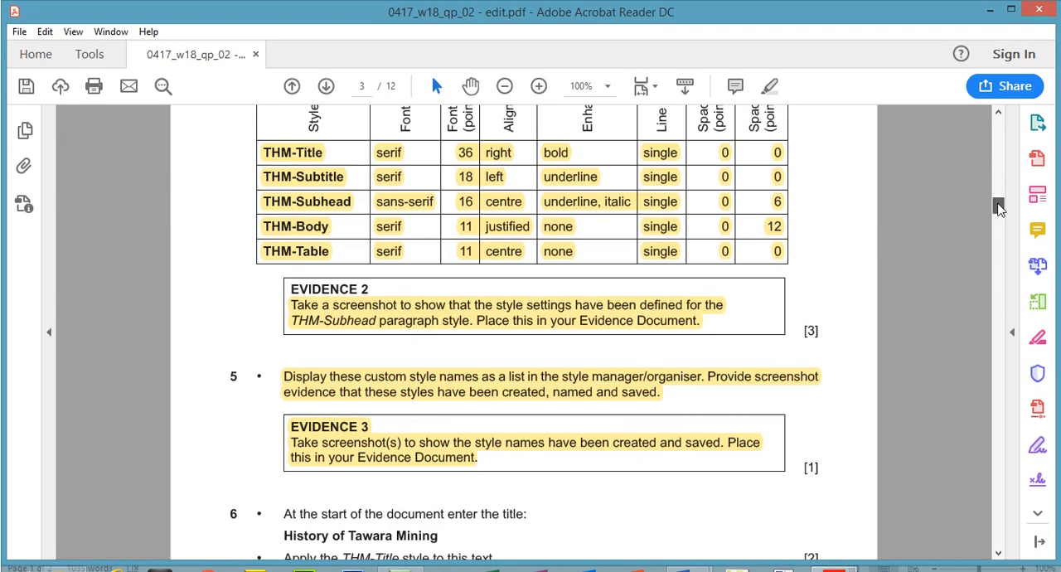
drag(998, 209, 1000, 217)
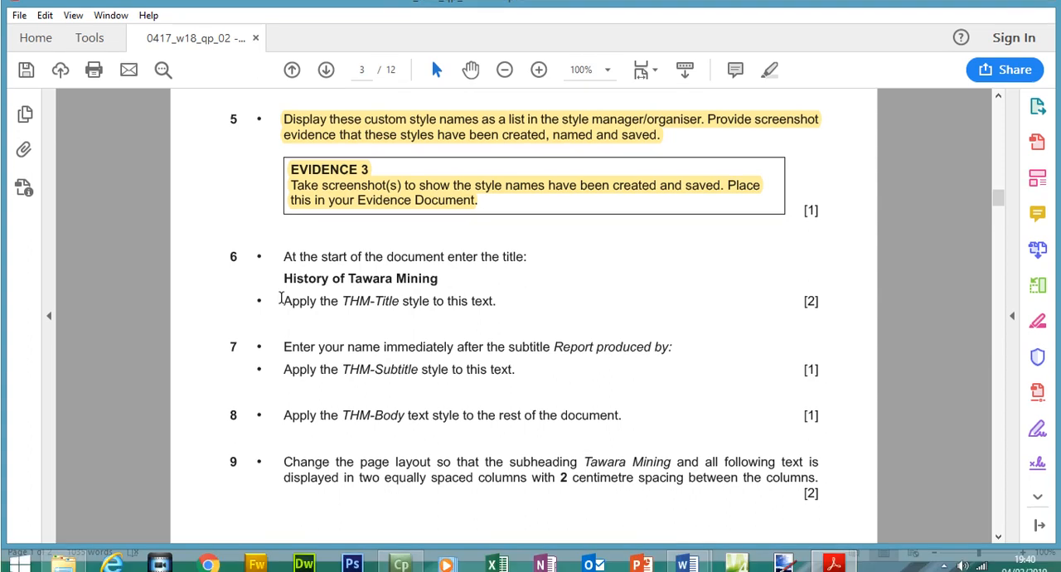
drag(283, 294, 438, 294)
right_click(429, 298)
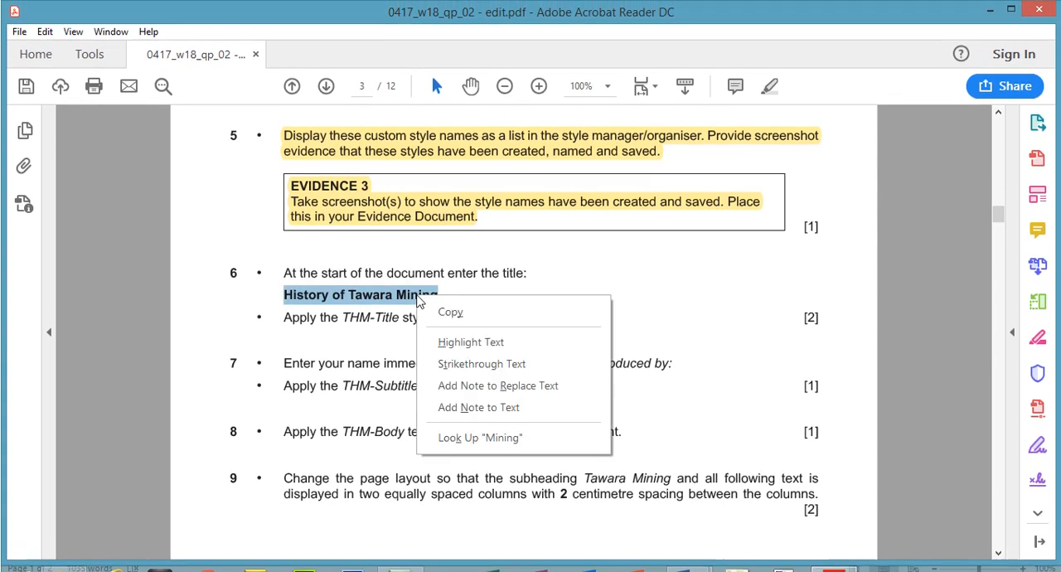
click(448, 308)
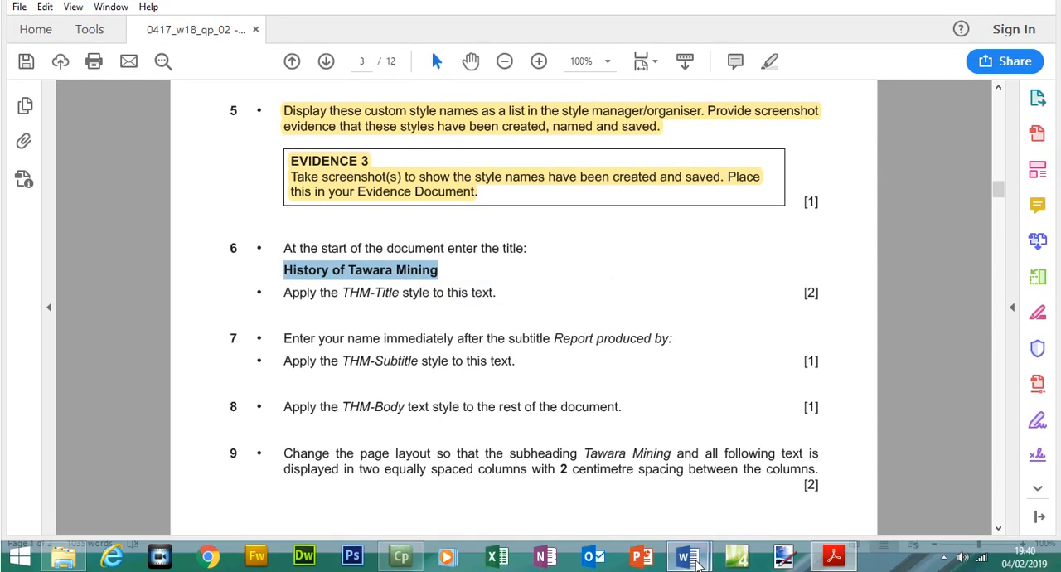
Switch to the MINING document and dock the floating Styles pane beside the page
mouse_move(688, 557)
click(724, 504)
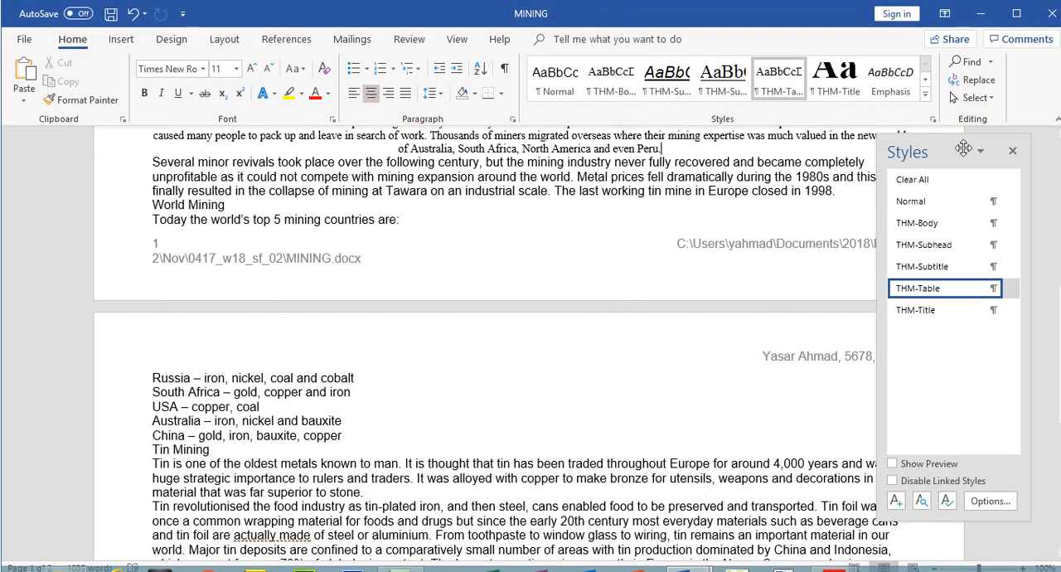
drag(949, 139, 1057, 137)
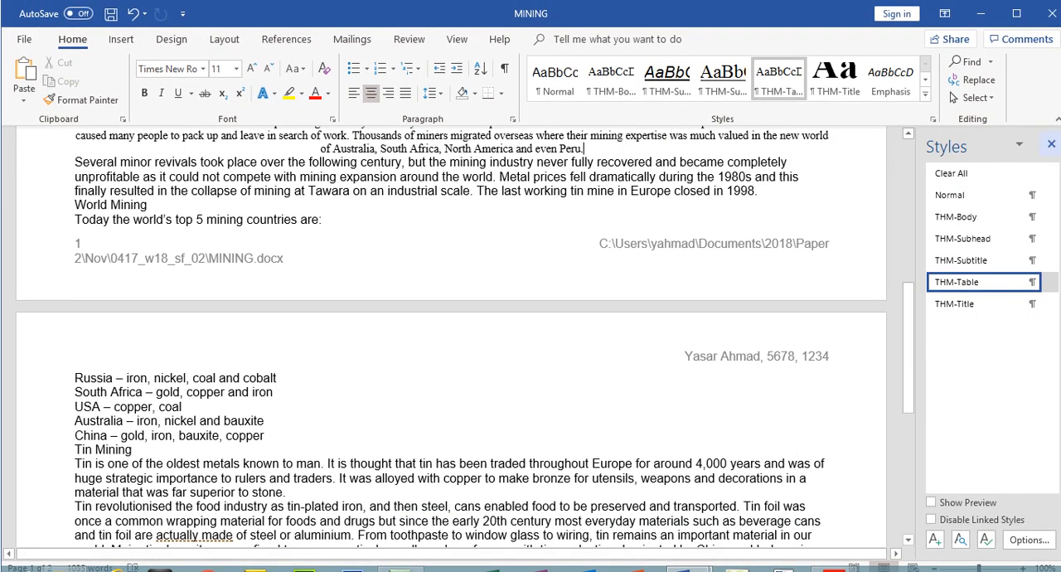
Add a new line above "Report produced by:" at the start of MINING and paste the title "History of Tawara Mining" as text only
scroll(848, 301, up, 15)
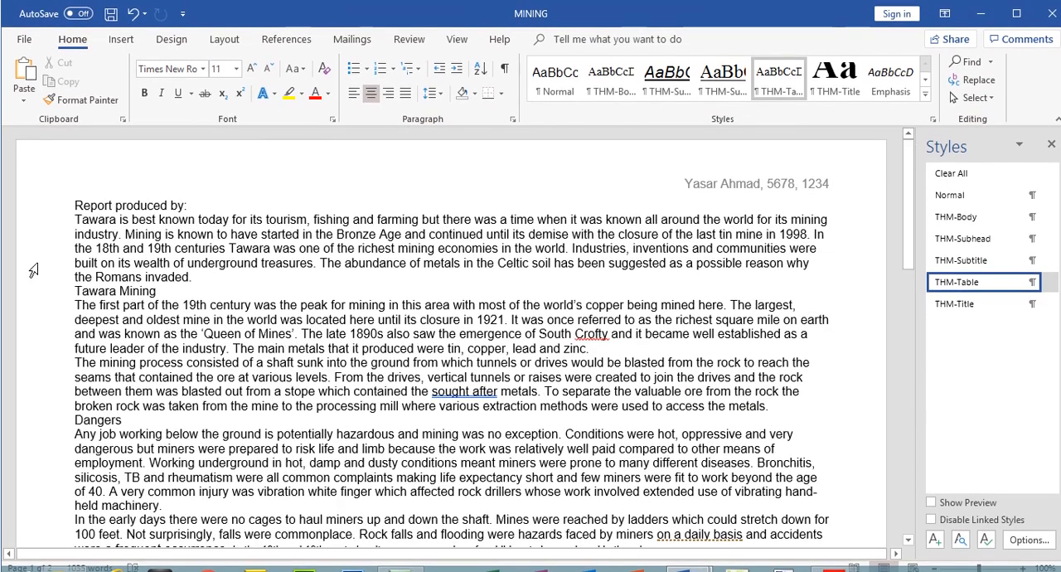
click(75, 205)
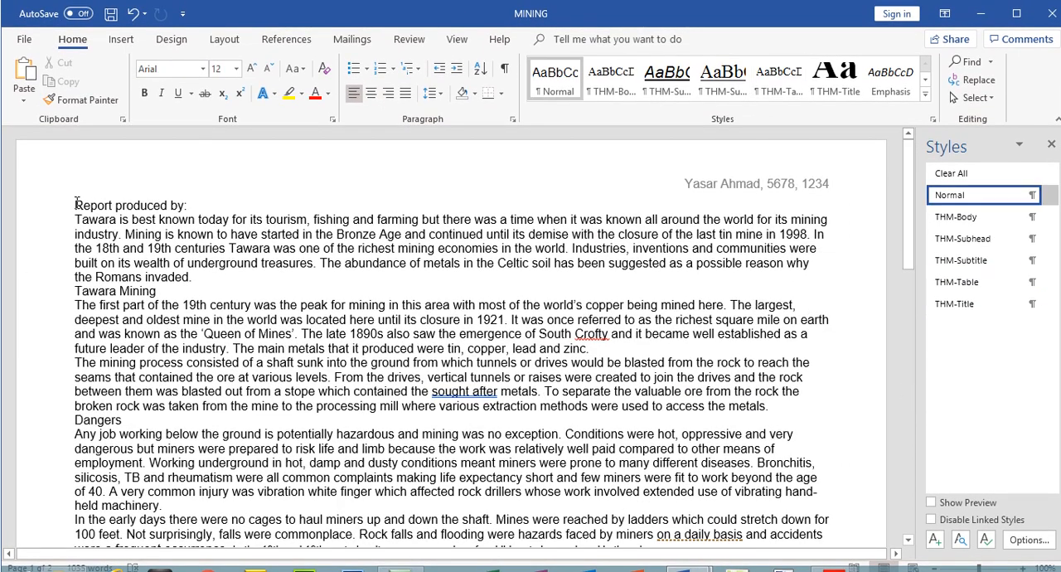
key(Return)
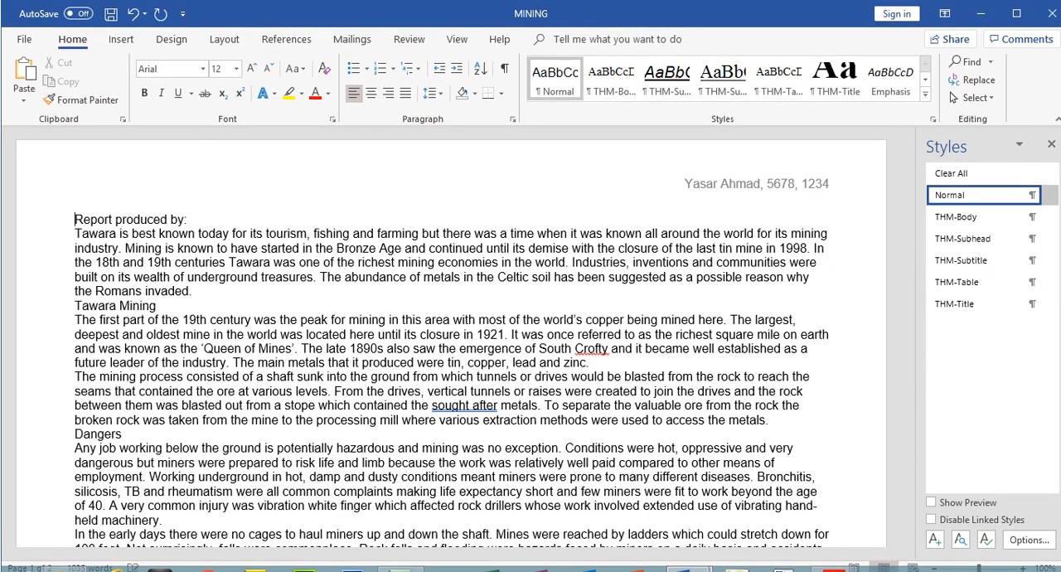
right_click(79, 203)
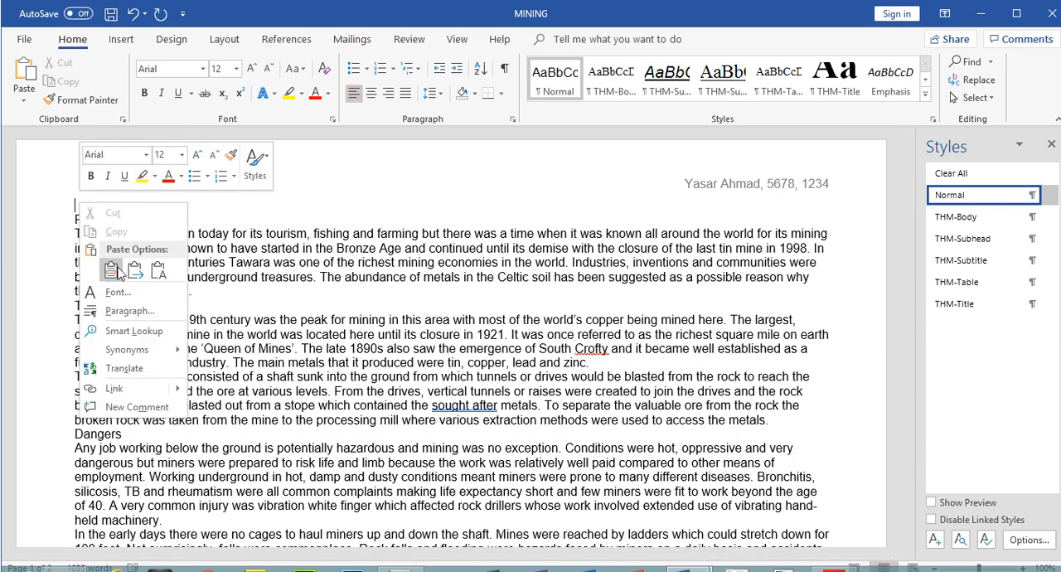
click(158, 272)
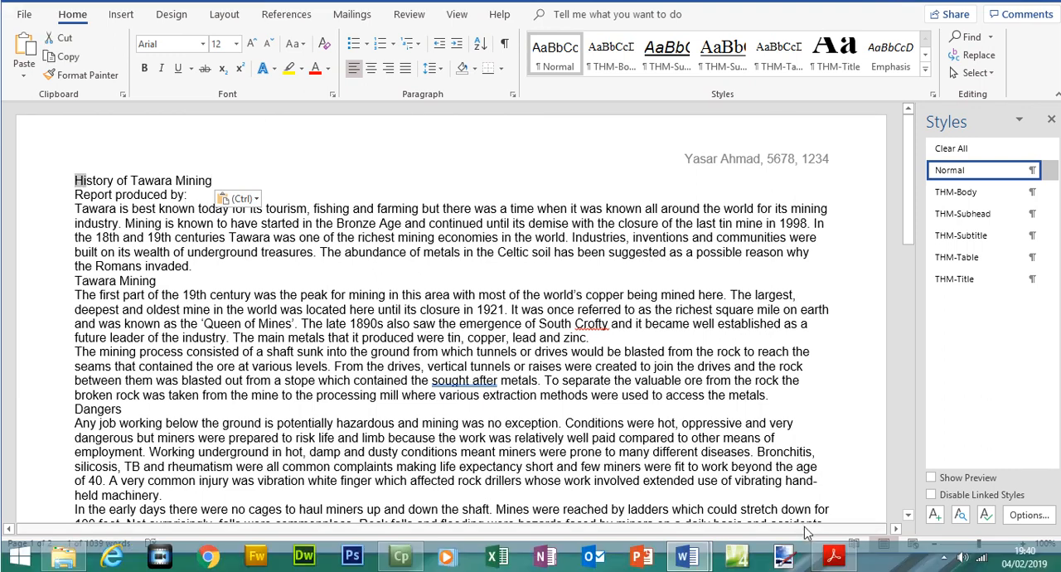
Switch to the exam paper and highlight all of the step 6 instructions, including the title text
click(837, 558)
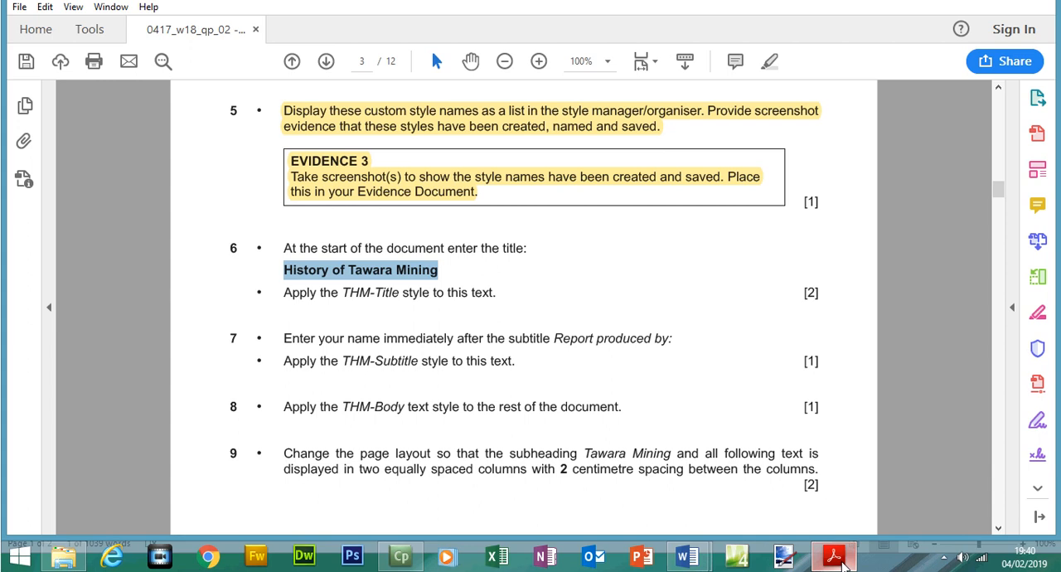
drag(345, 292, 285, 248)
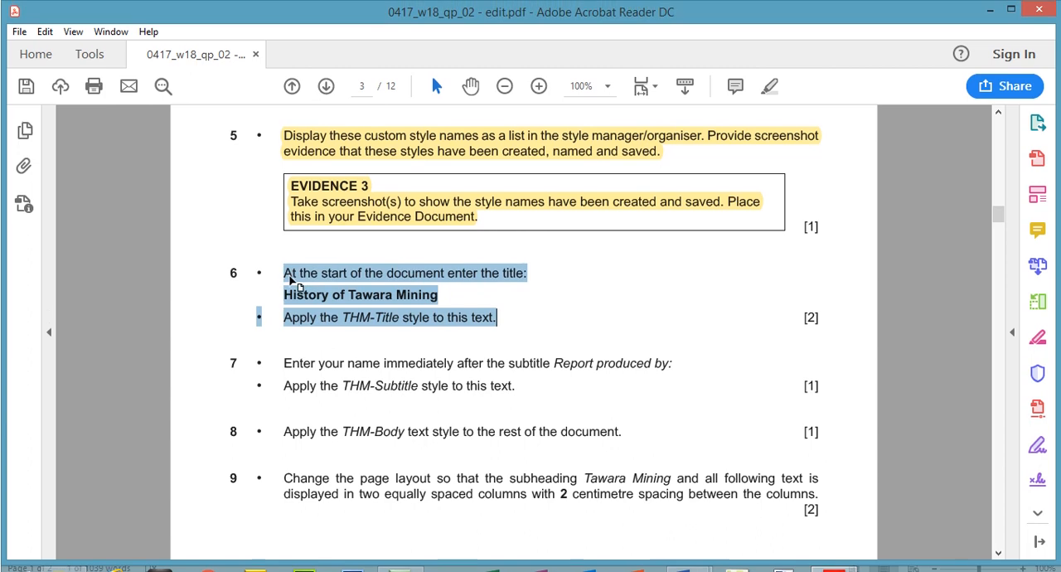
click(769, 88)
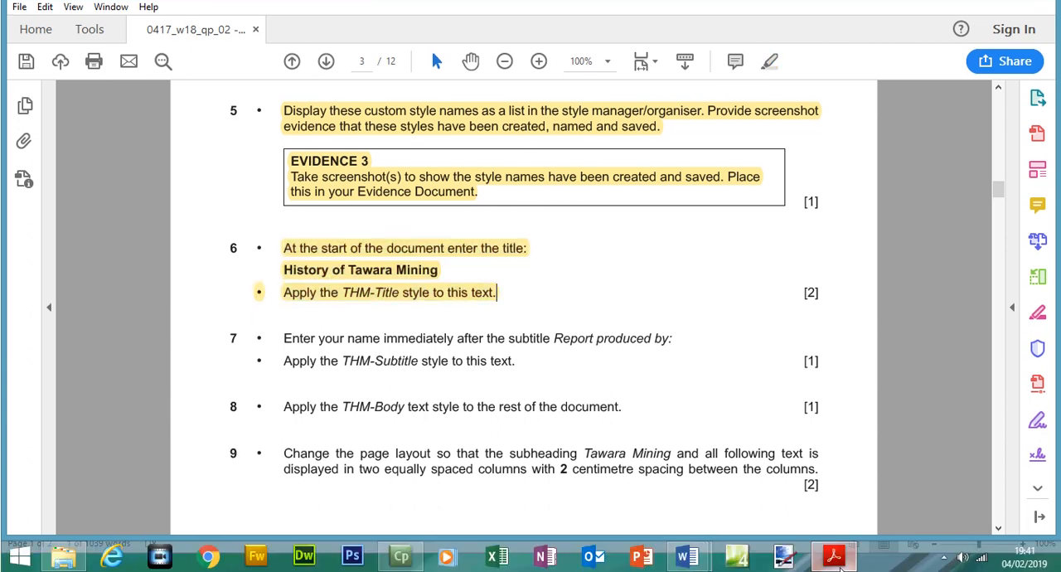
Switch to MINING and apply the THM-Title style to the title "History of Tawara Mining"
click(688, 556)
drag(222, 210, 91, 199)
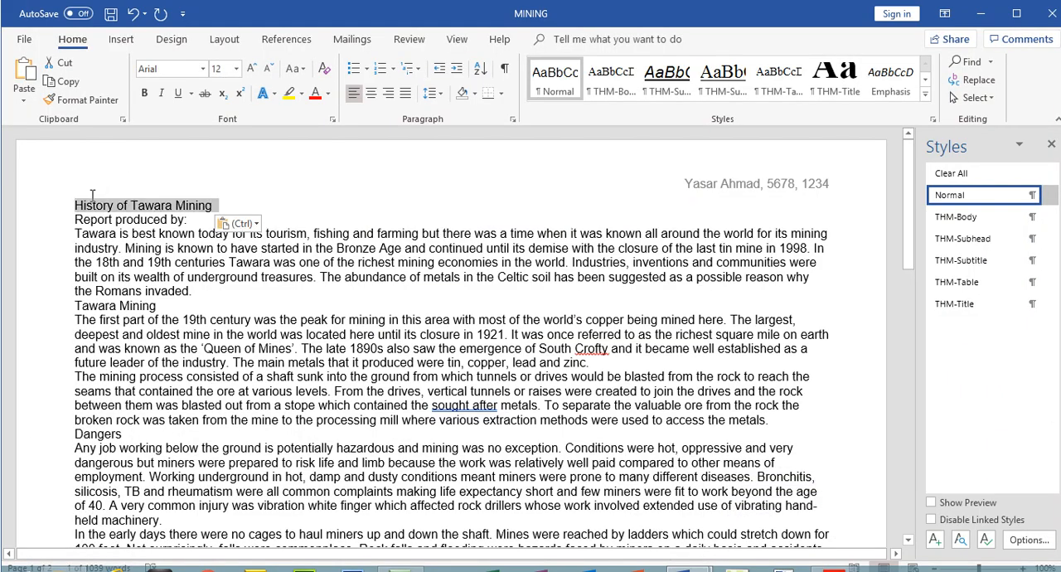
click(991, 304)
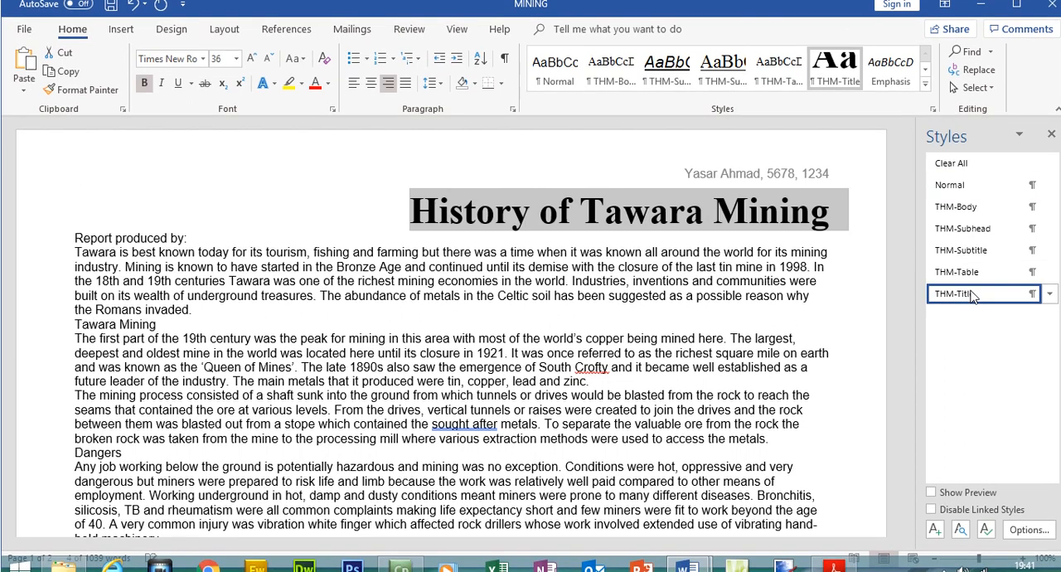
Switch to the exam paper and check the THM-Title settings in the House Style Specifications table
click(833, 555)
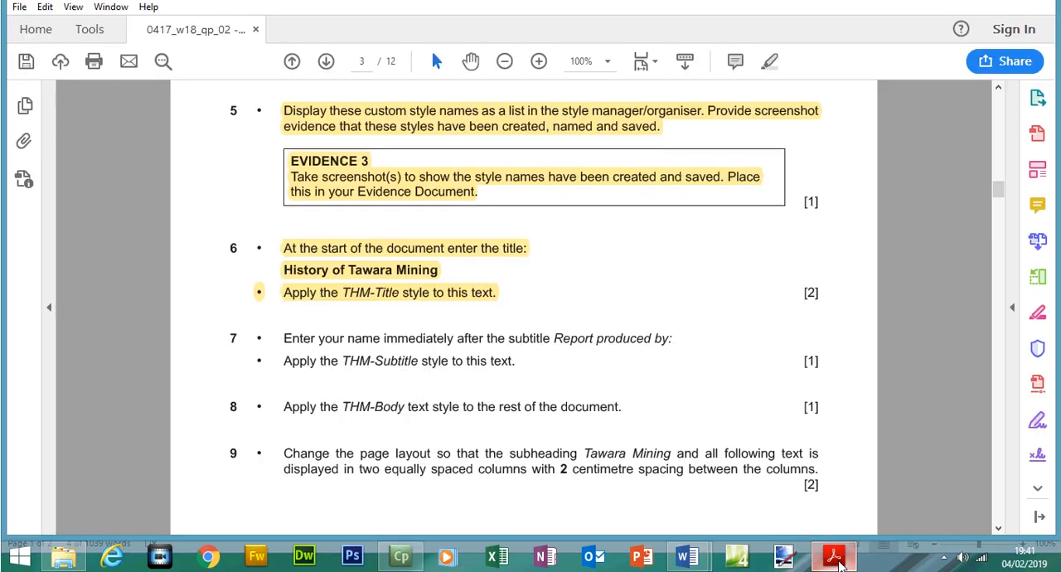
scroll(997, 225, up, 5)
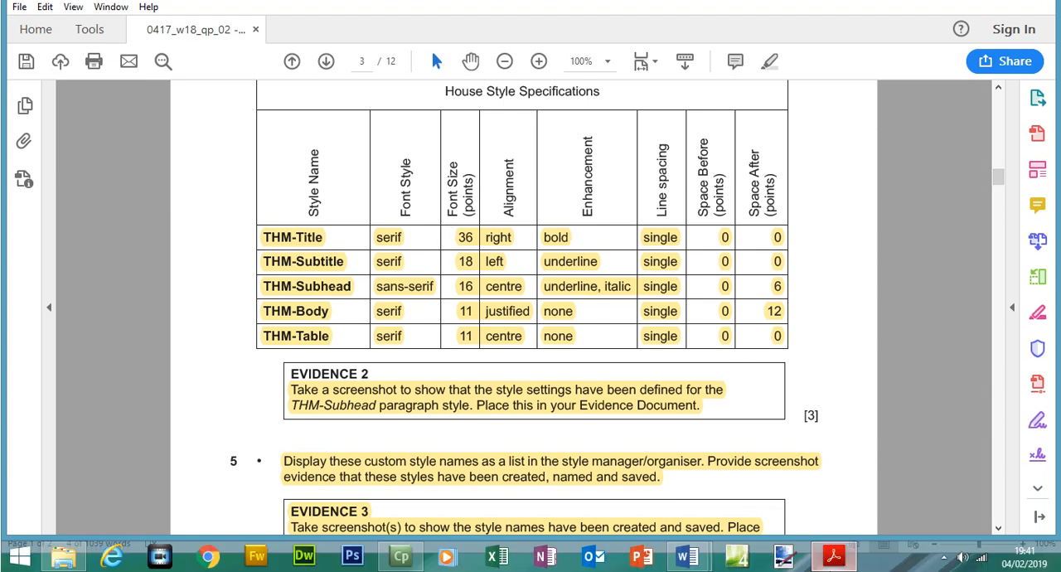
click(837, 555)
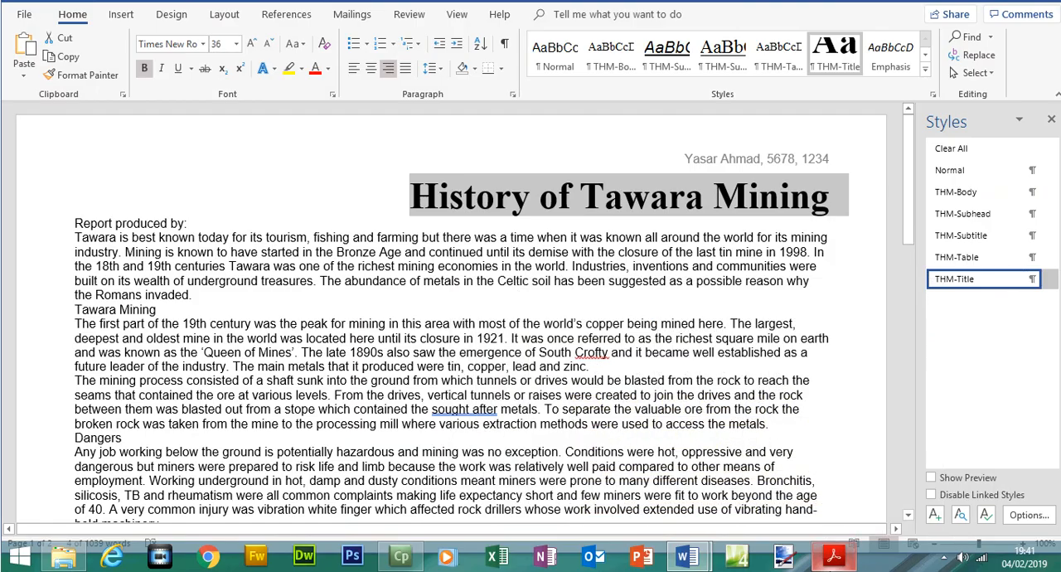
click(834, 555)
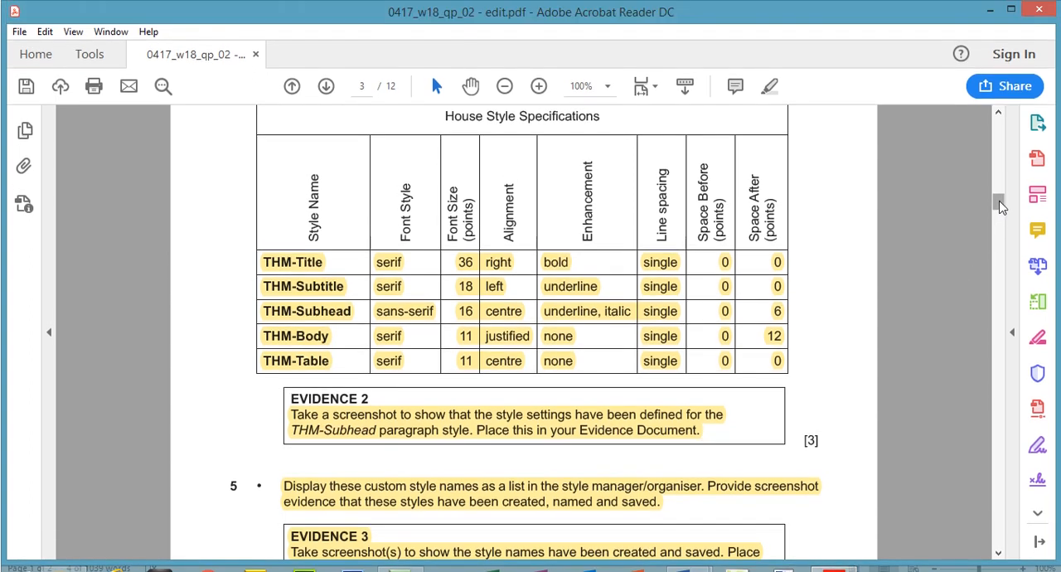
Highlight both step 7 instructions in the exam paper, covering the name entry and the THM-Subtitle style
scroll(998, 188, down, 6)
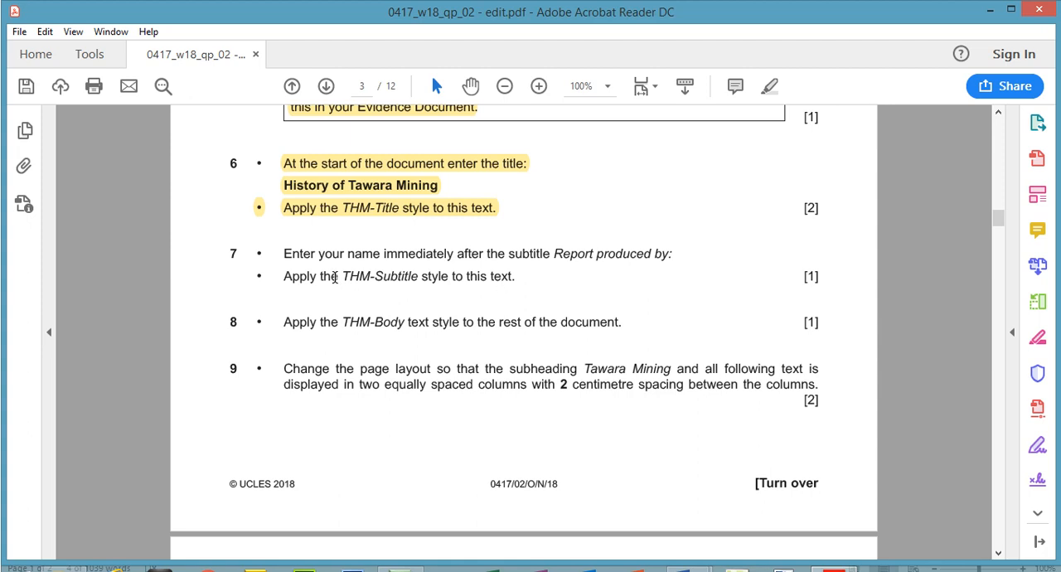
drag(524, 277, 303, 265)
click(767, 87)
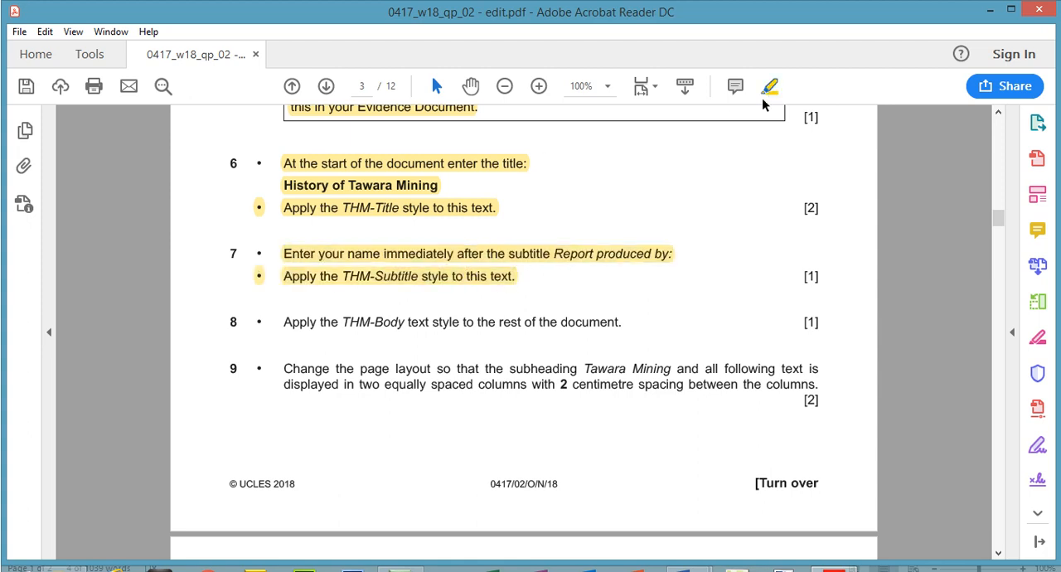
Switch to MINING, enter the candidate's full name after "Report produced by:" and apply the THM-Subtitle style to that line
key(alt+Tab)
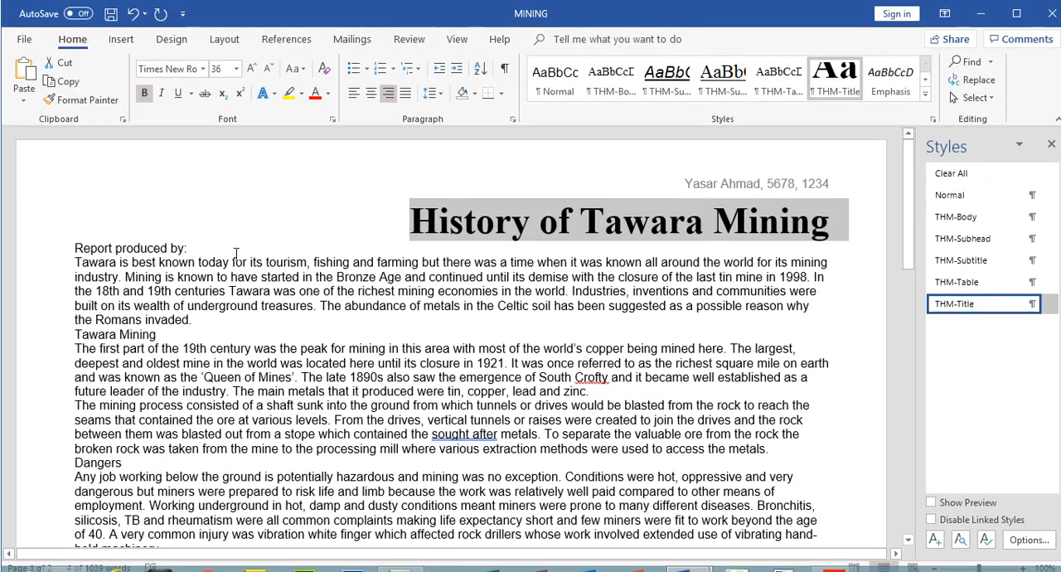
click(237, 229)
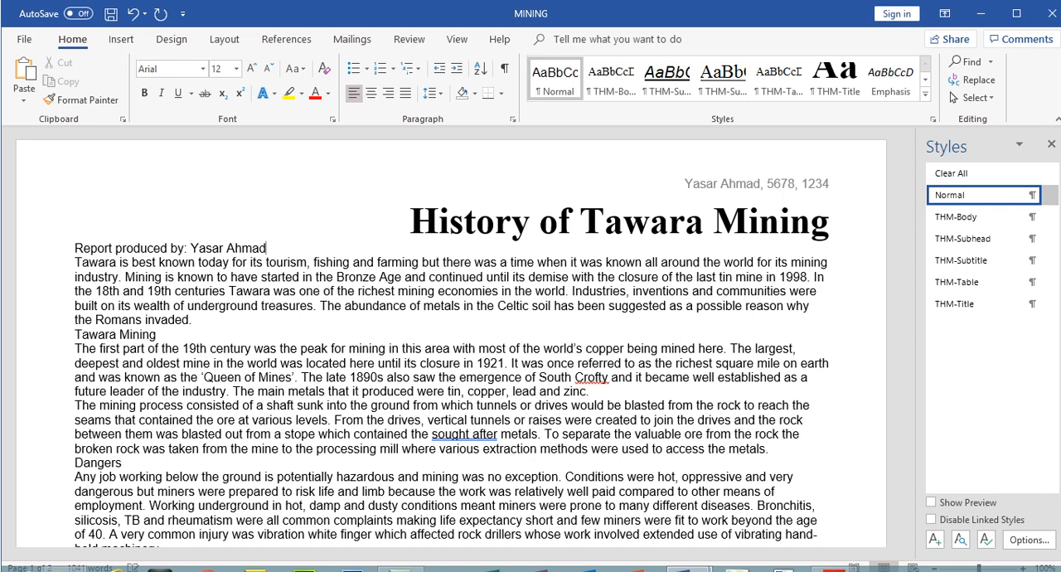
drag(267, 248, 76, 249)
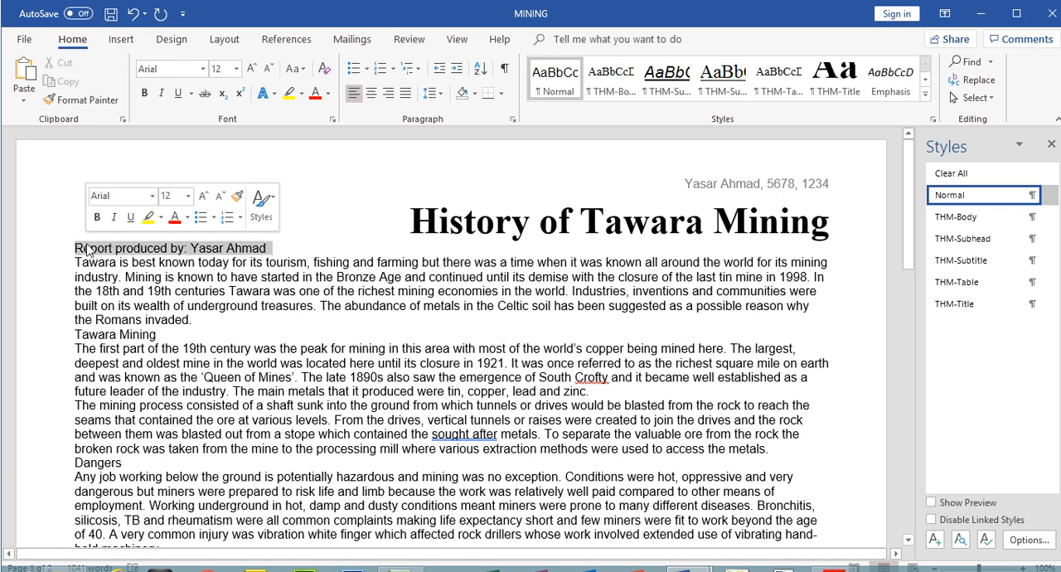
click(987, 262)
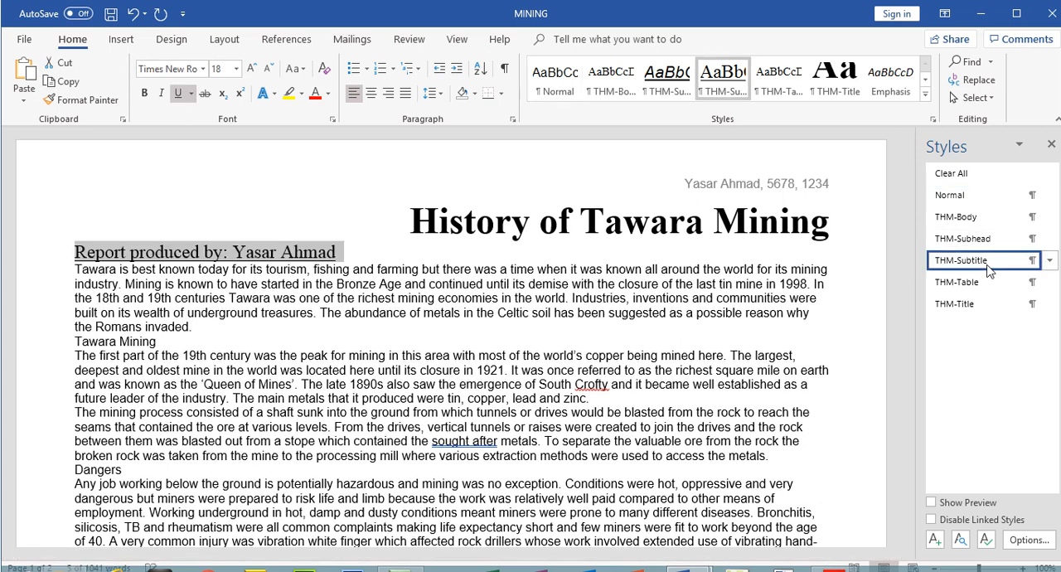
Switch to the exam paper and check the THM-Subtitle settings in the House Style Specifications table
mouse_move(834, 560)
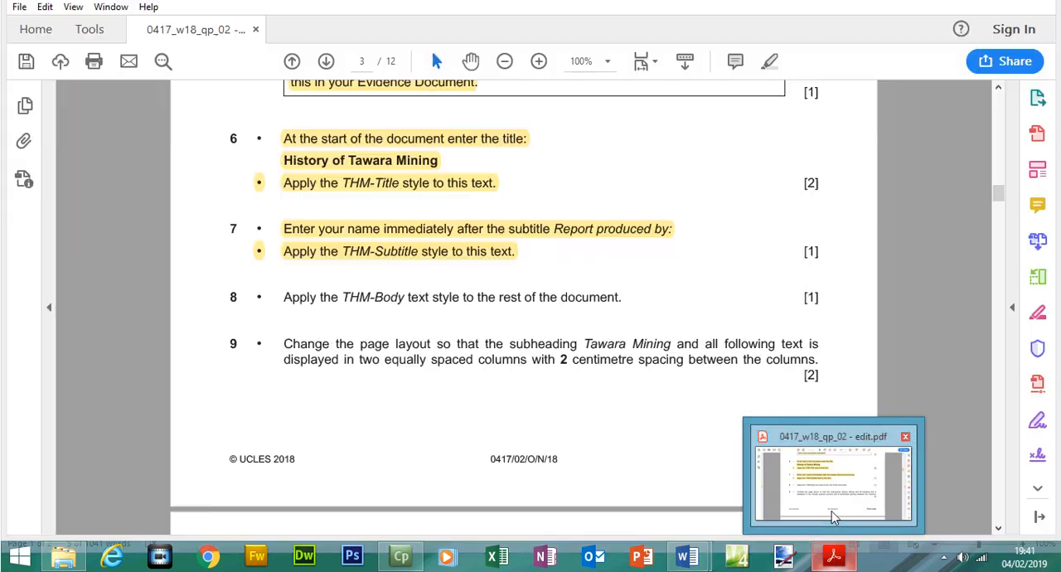
click(832, 497)
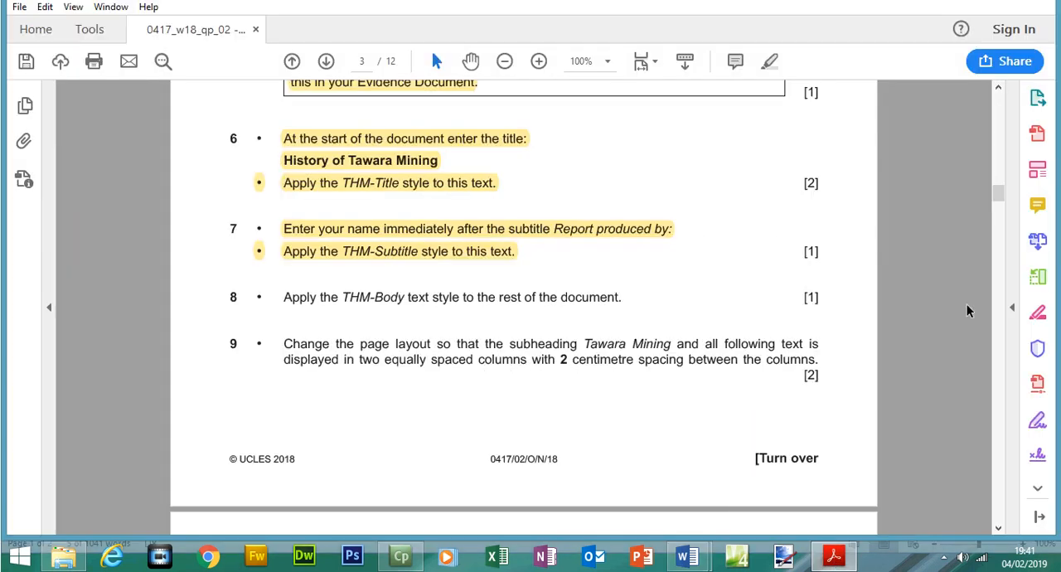
scroll(1001, 226, up, 5)
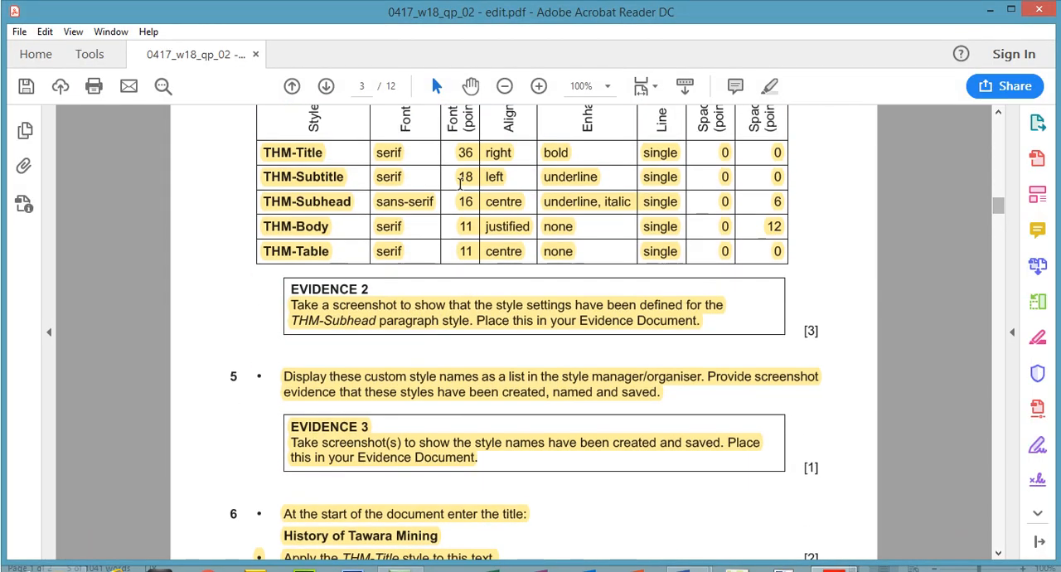
click(386, 179)
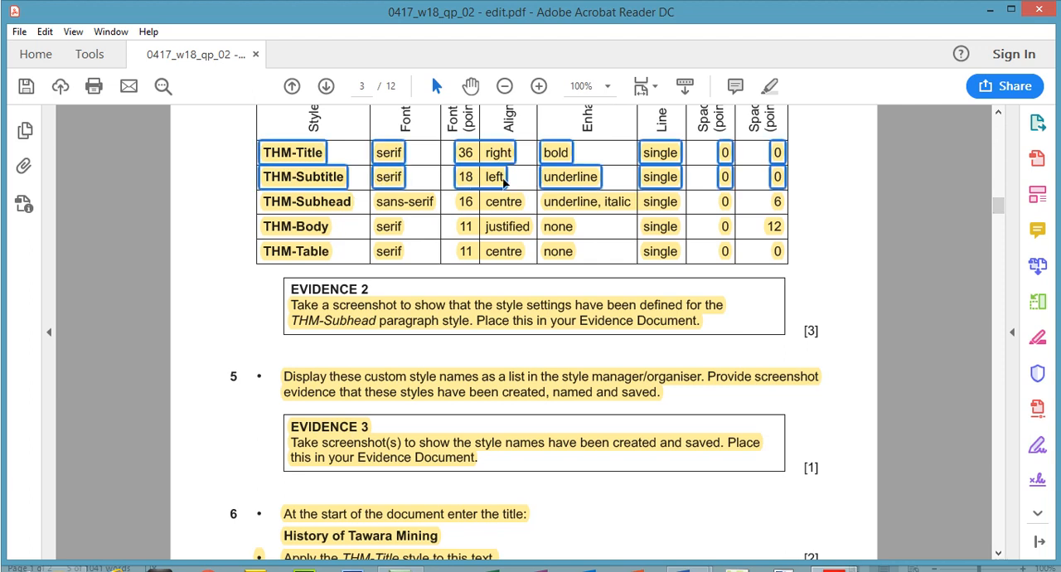
Highlight the step 8 instruction about applying the THM-Body style in the exam paper
drag(1000, 210, 999, 228)
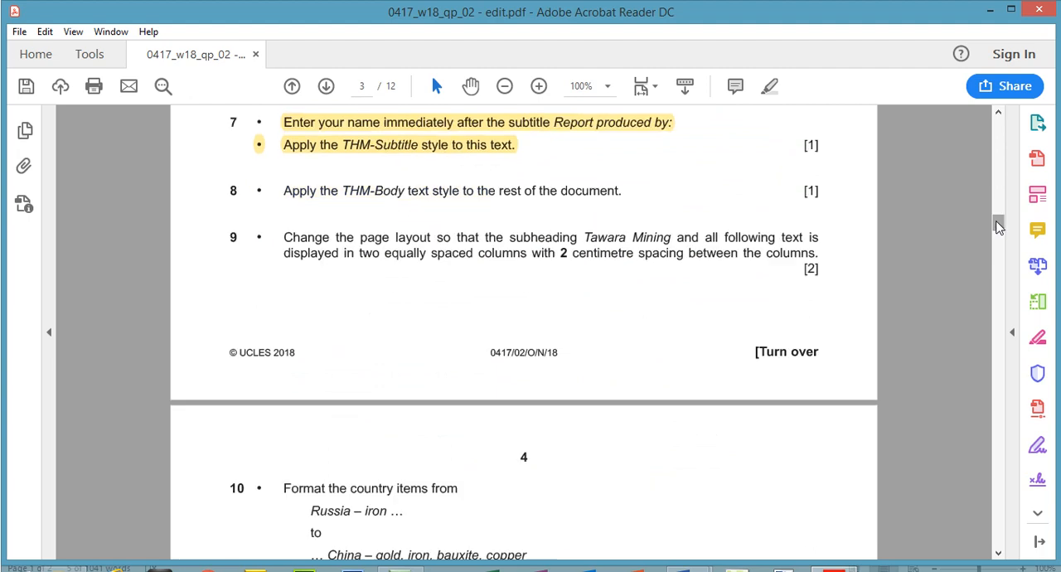
drag(286, 193, 624, 194)
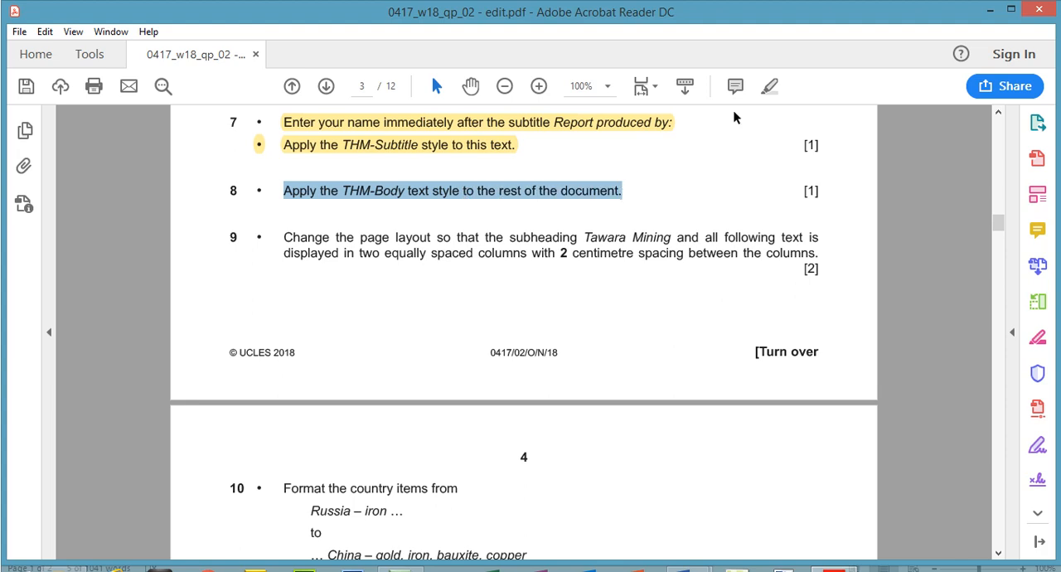
click(769, 85)
Switch to MINING, apply the THM-Body style to all text below the subtitle after clearing its formatting, and save the document
click(834, 556)
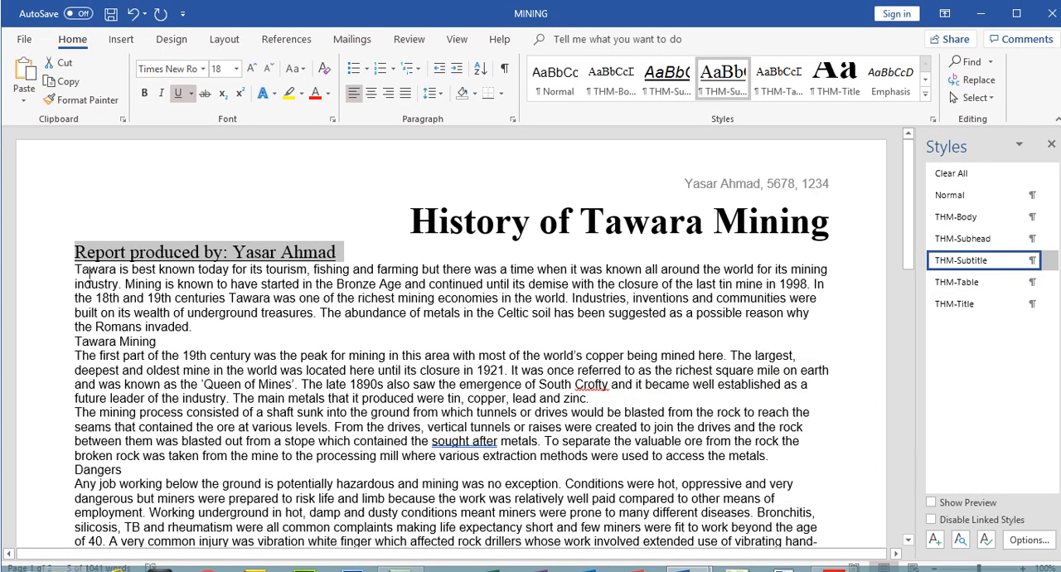
drag(78, 246, 357, 535)
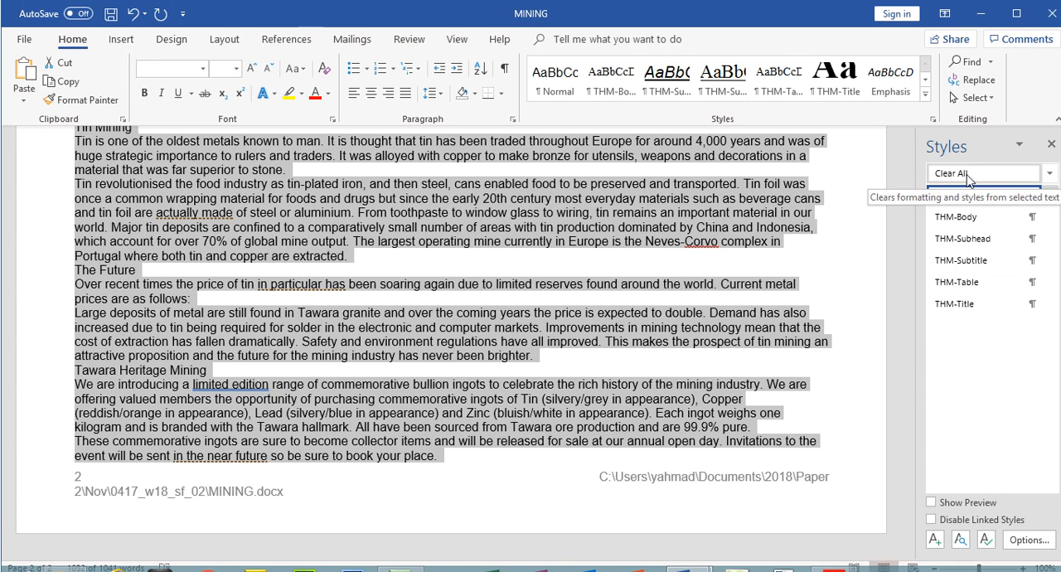
click(969, 175)
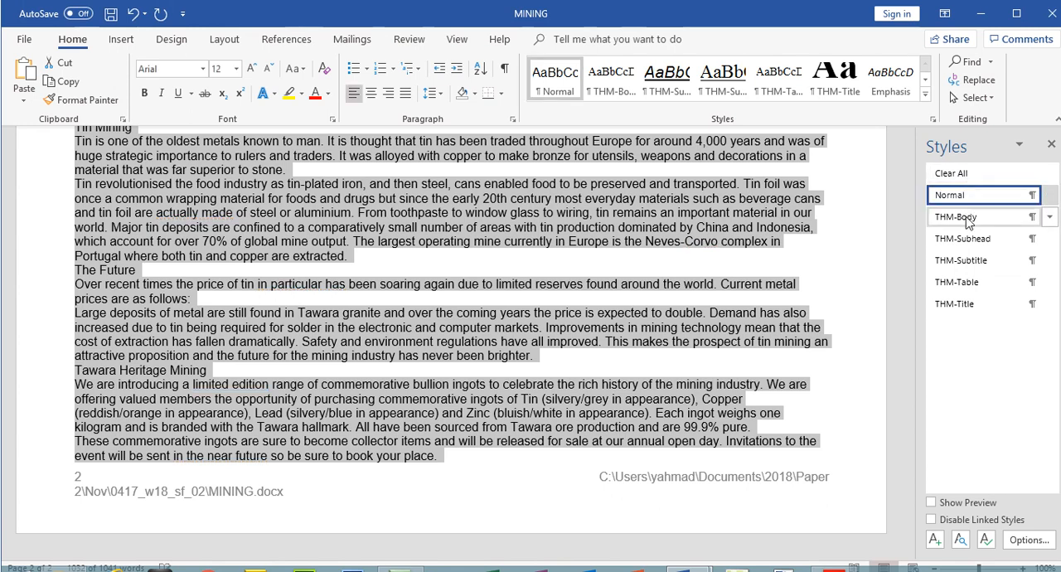
click(968, 217)
drag(902, 367, 912, 448)
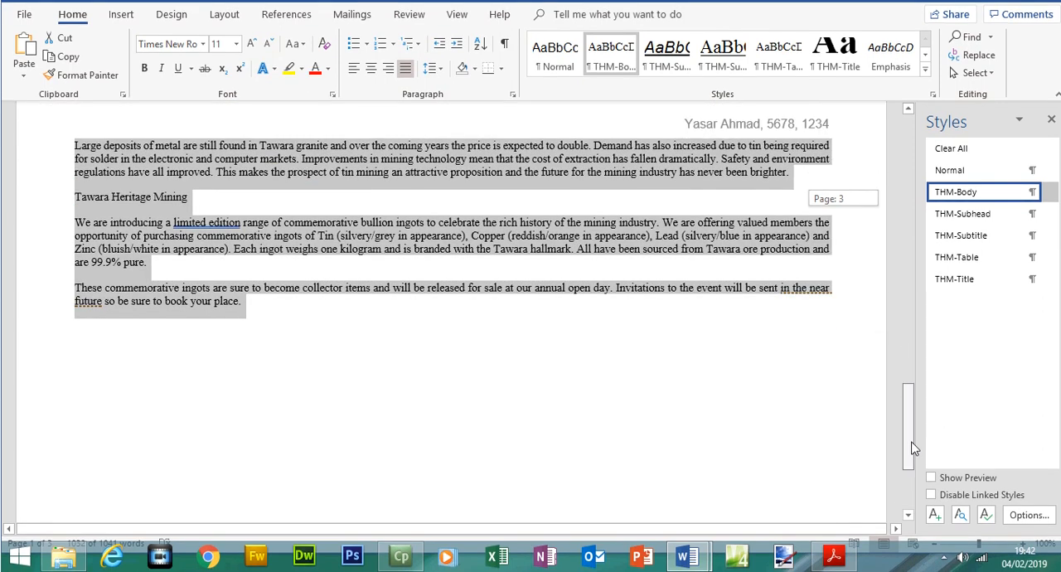
drag(916, 397, 917, 137)
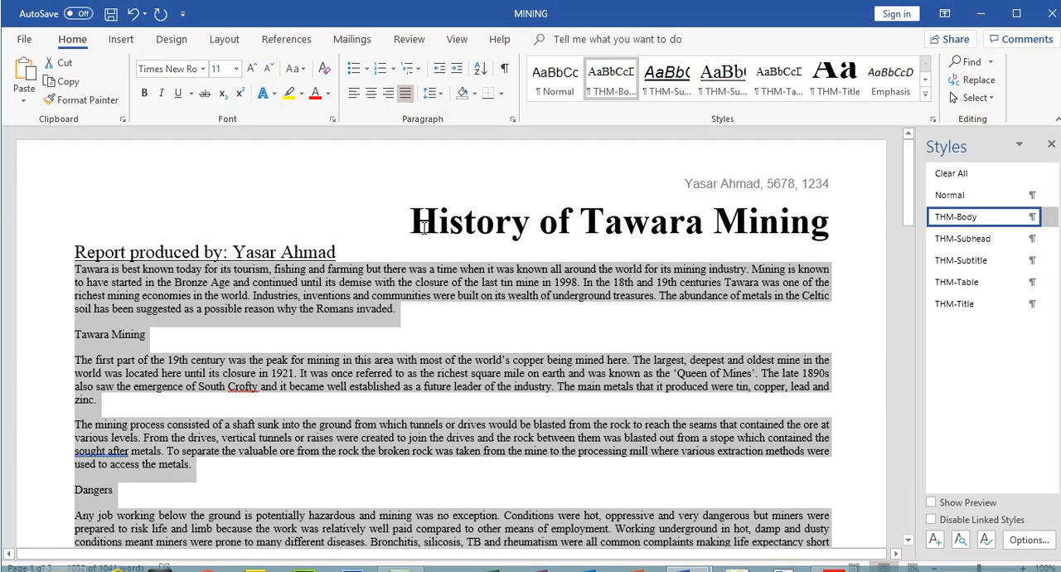
click(116, 18)
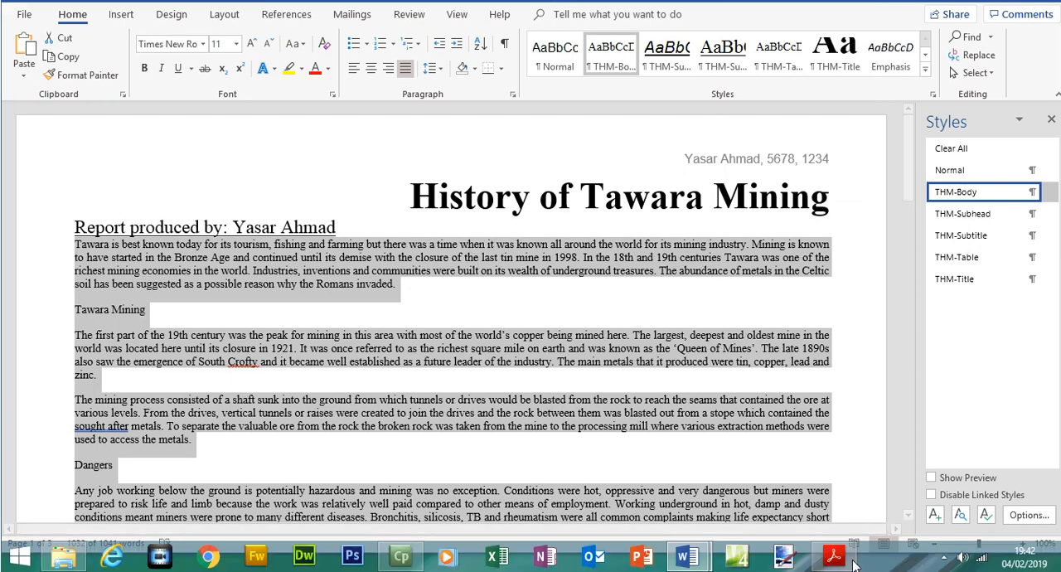
Read the step 9 column layout instruction in the exam paper and locate the subheading "Tawara Mining" in MINING
click(834, 555)
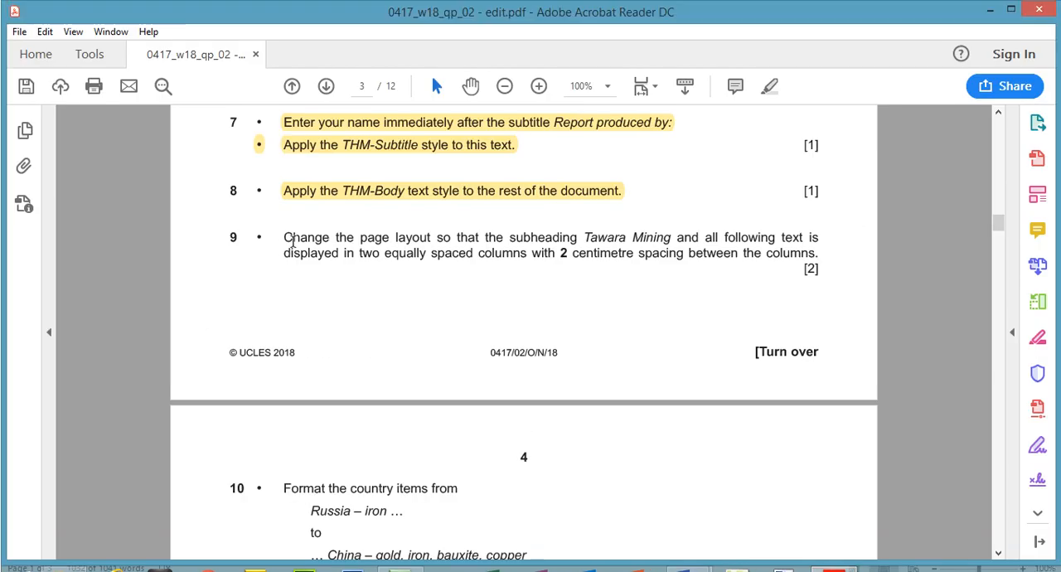
drag(286, 238, 820, 272)
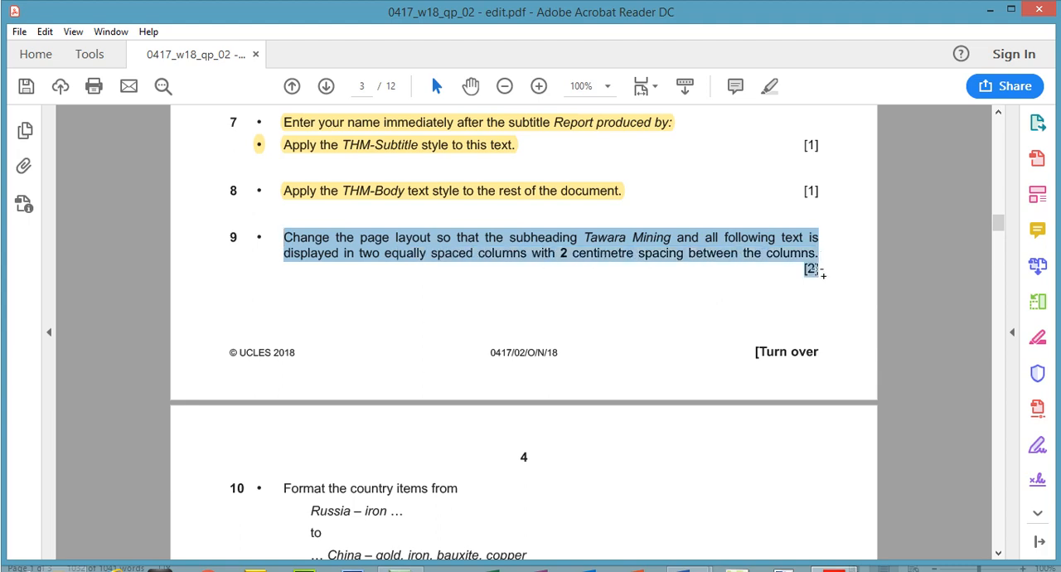
click(610, 235)
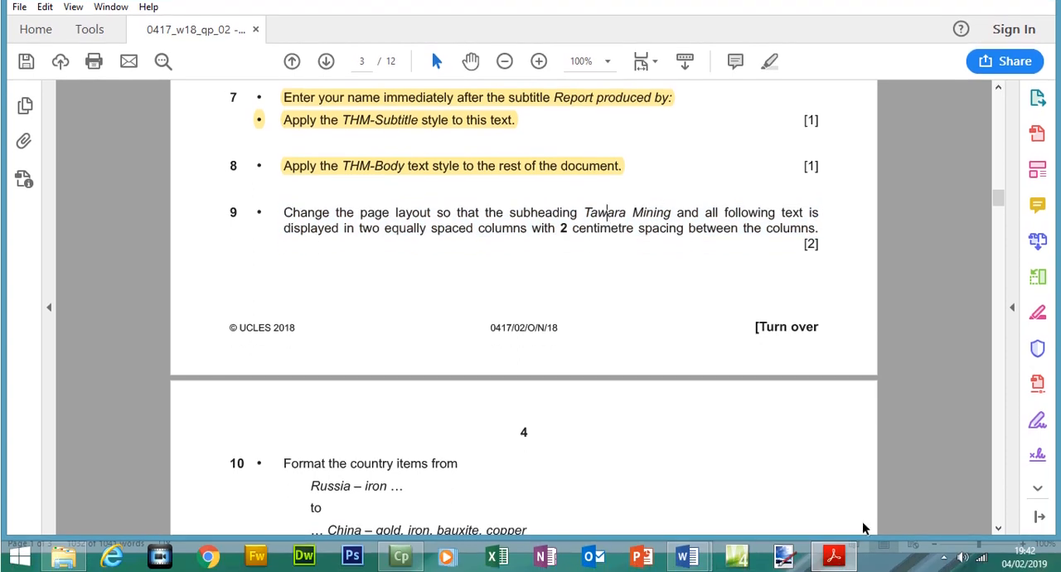
click(838, 569)
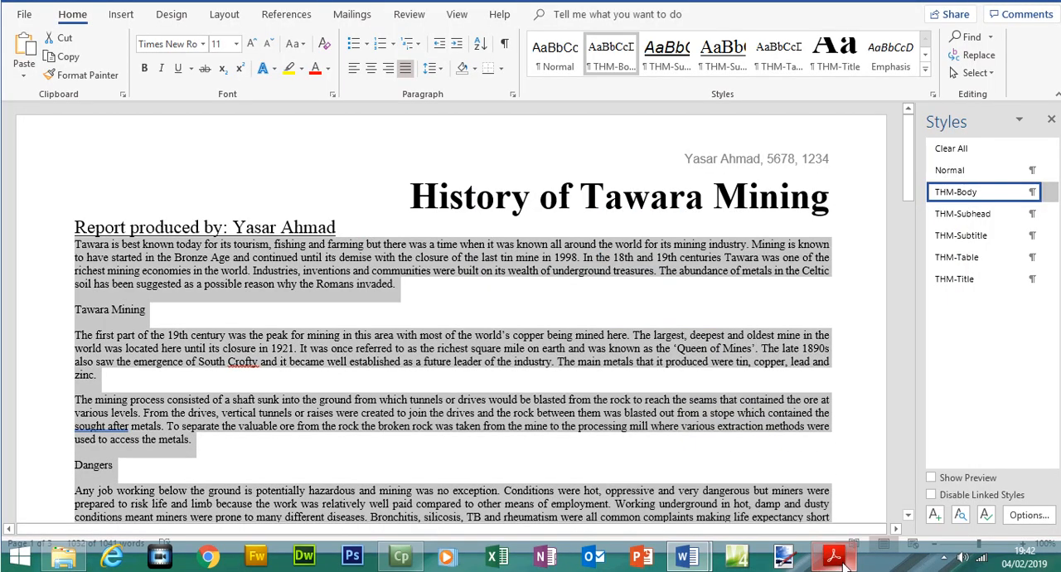
click(92, 316)
drag(78, 311, 163, 308)
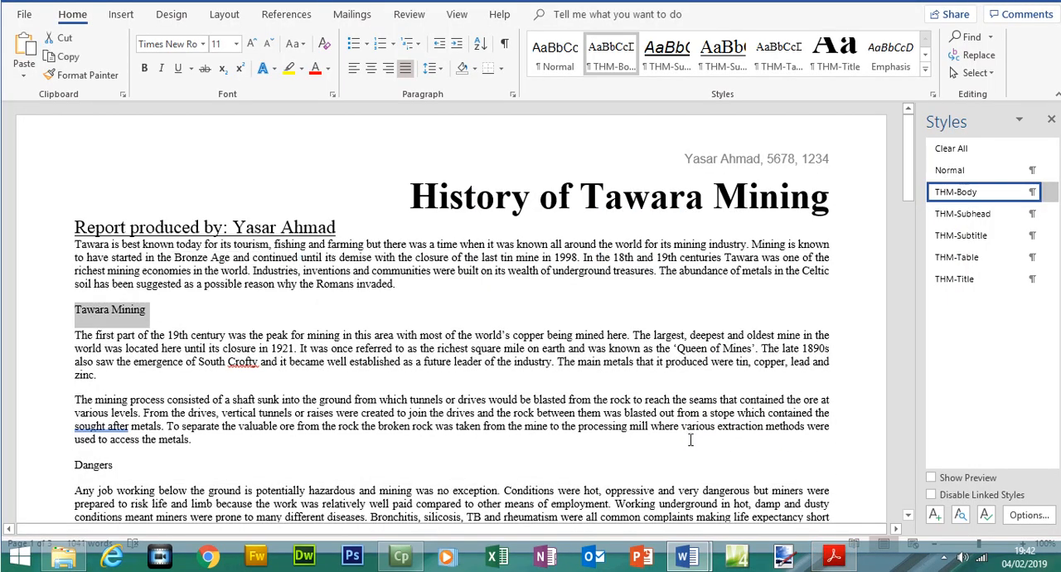
click(834, 558)
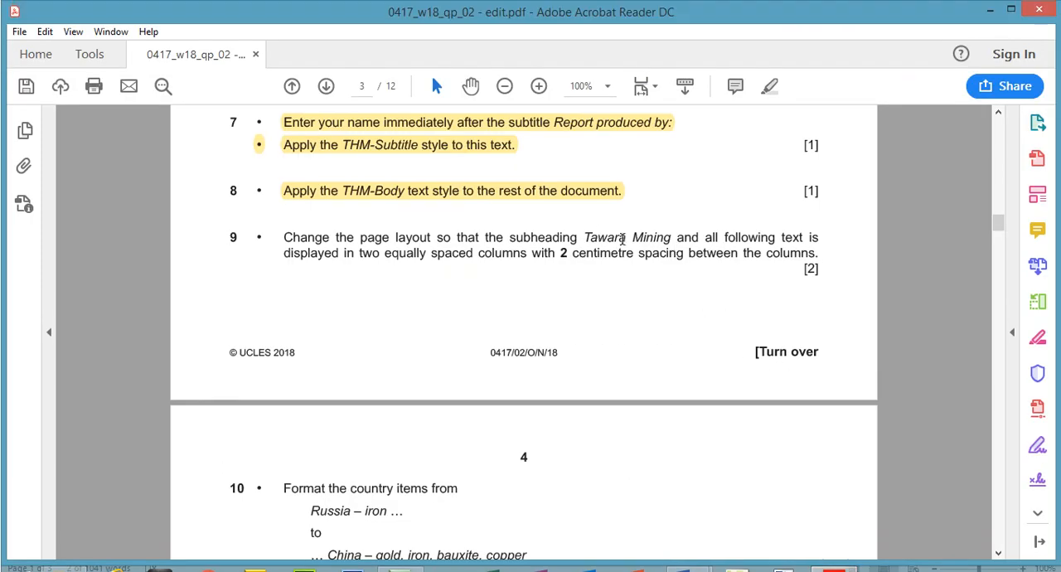
drag(587, 238, 778, 241)
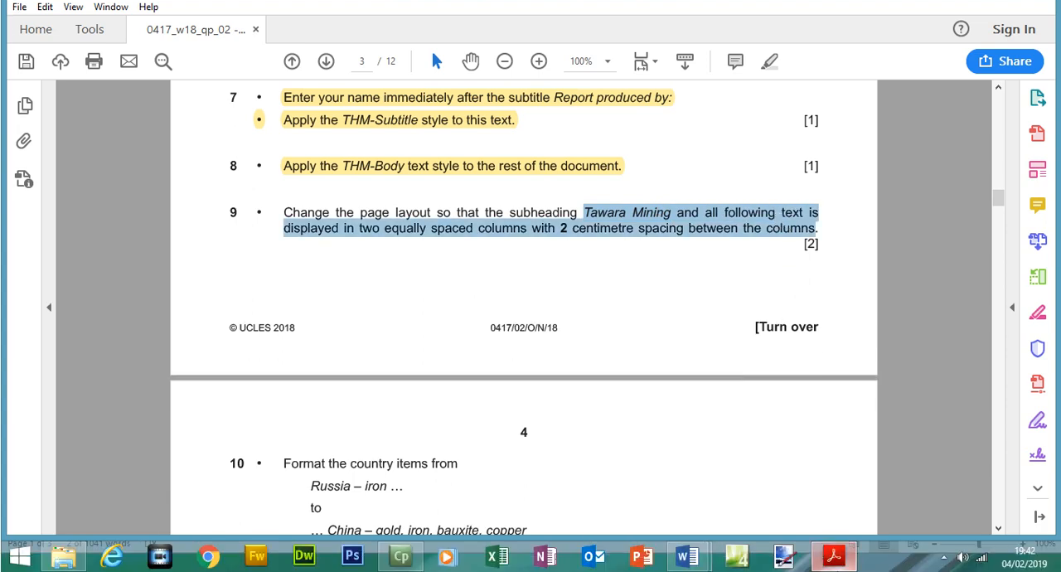
Switch to MINING and lay out all text from the subheading "Tawara Mining" onward in two equal columns with 2 cm spacing
click(836, 561)
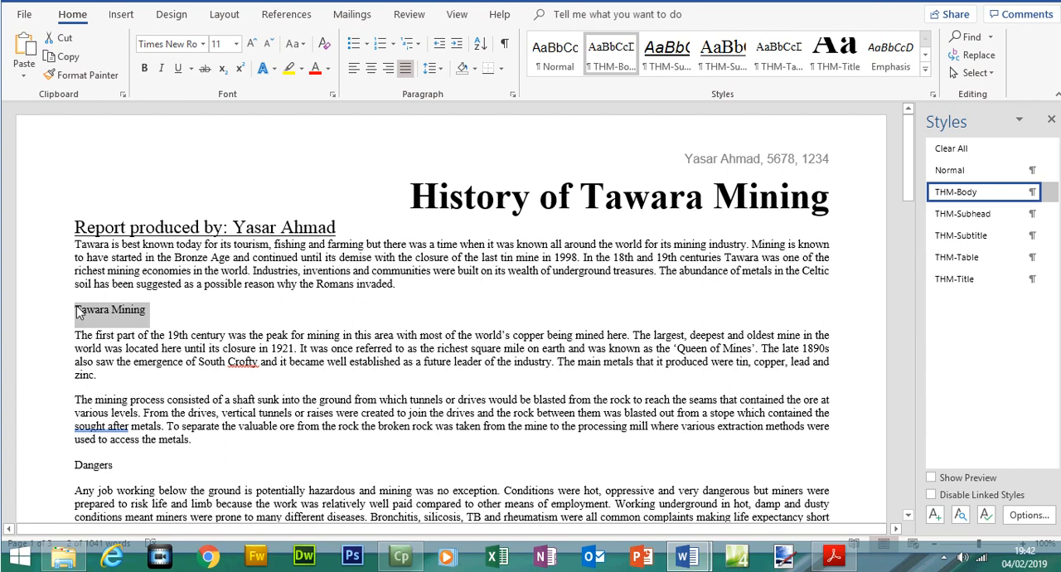
drag(78, 311, 782, 504)
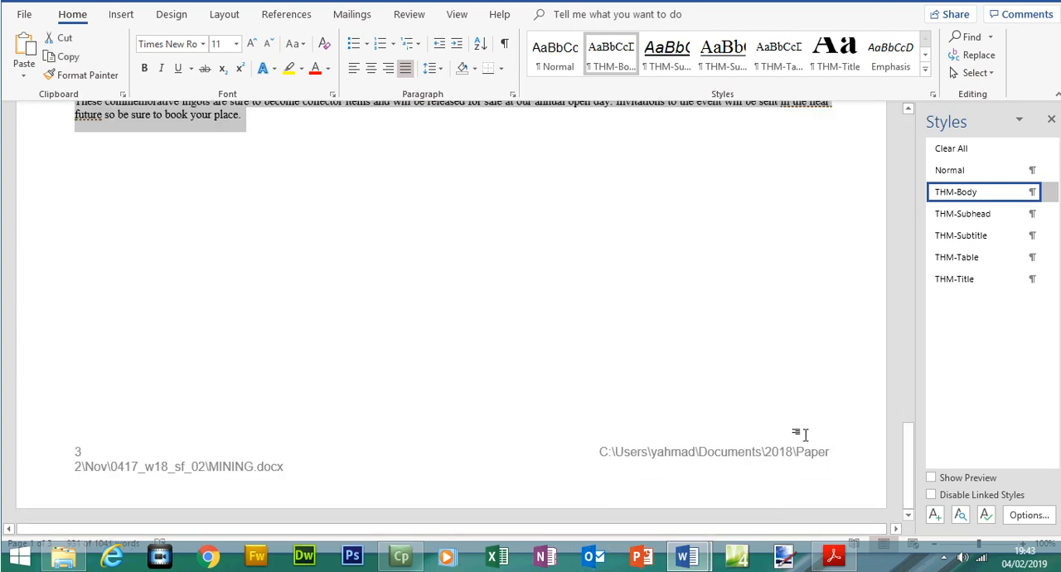
drag(910, 453, 895, 116)
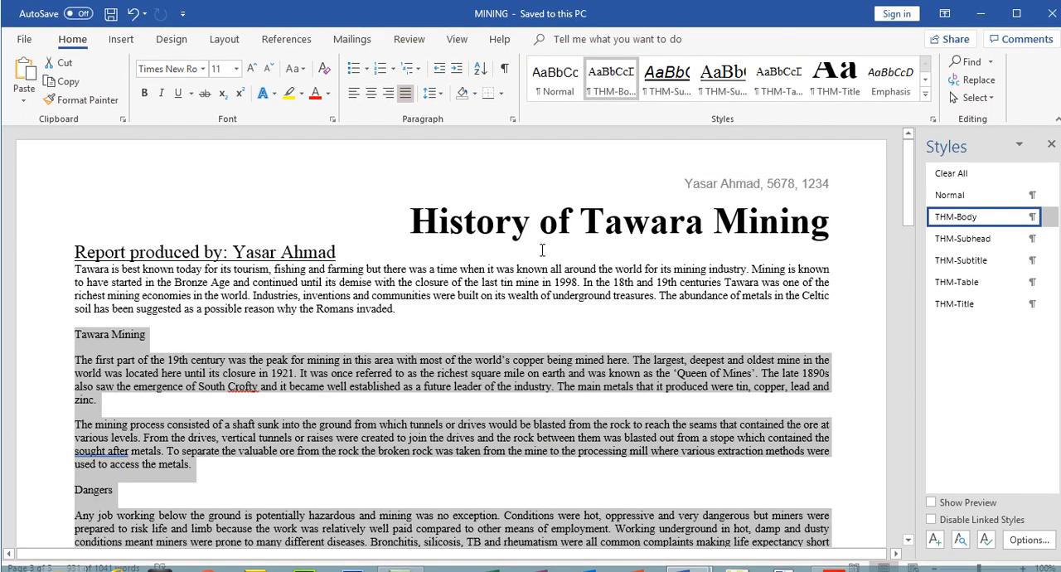
click(834, 556)
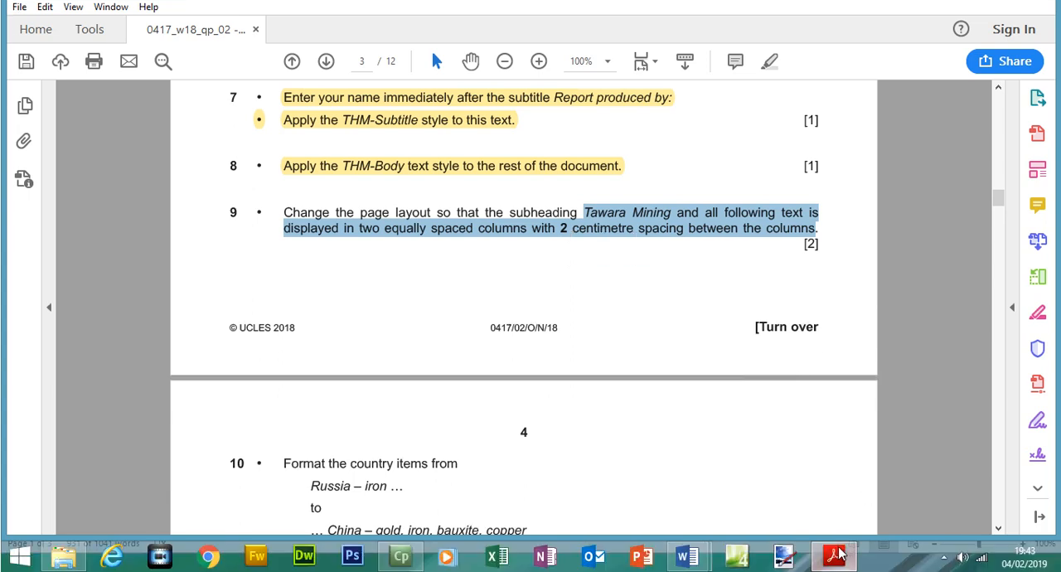
click(839, 554)
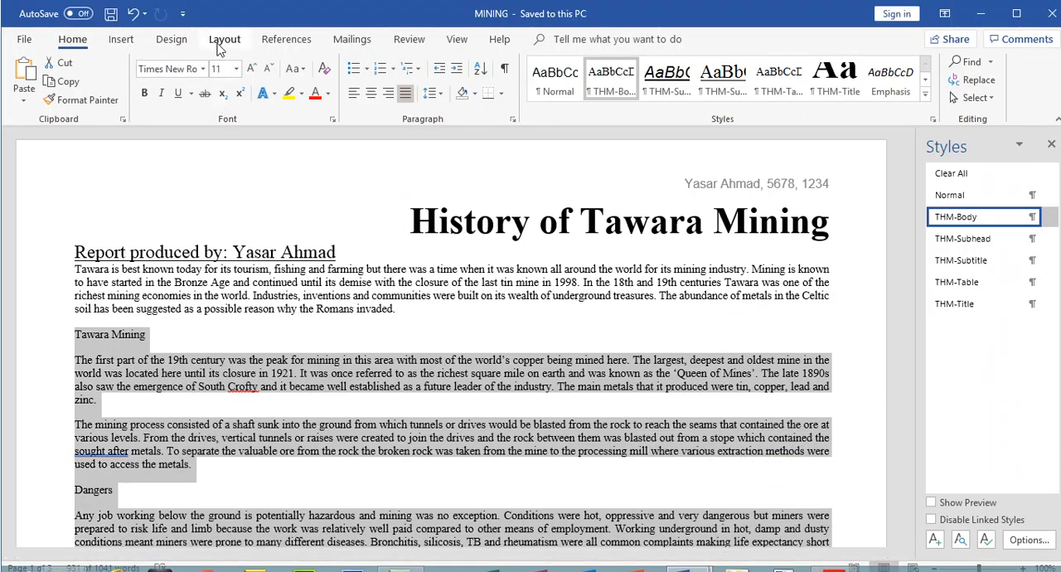
click(221, 19)
click(151, 94)
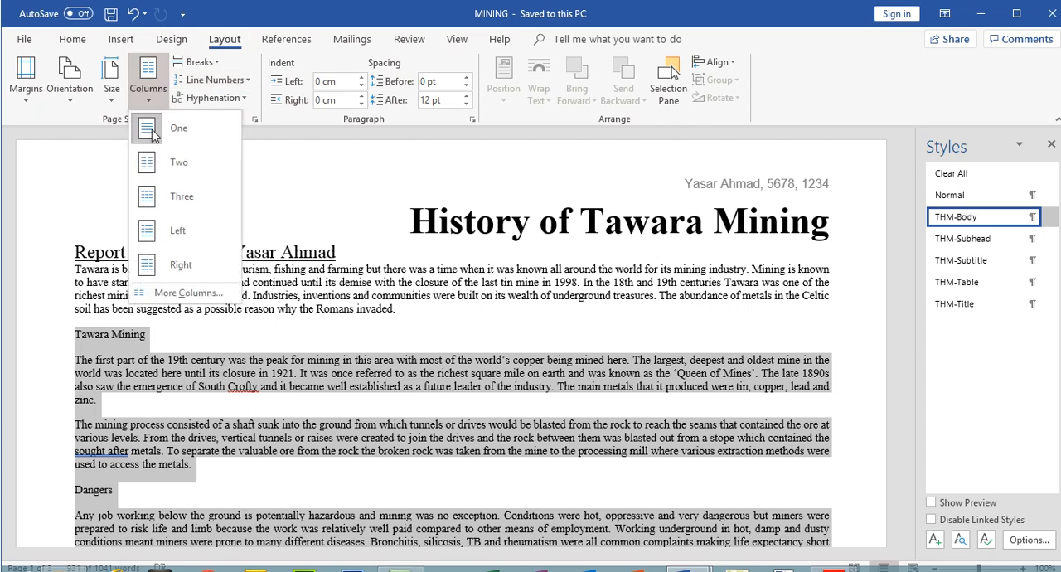
click(168, 292)
click(483, 205)
click(547, 294)
click(548, 295)
click(548, 290)
click(548, 289)
click(548, 289)
click(548, 289)
click(548, 289)
click(548, 289)
click(548, 289)
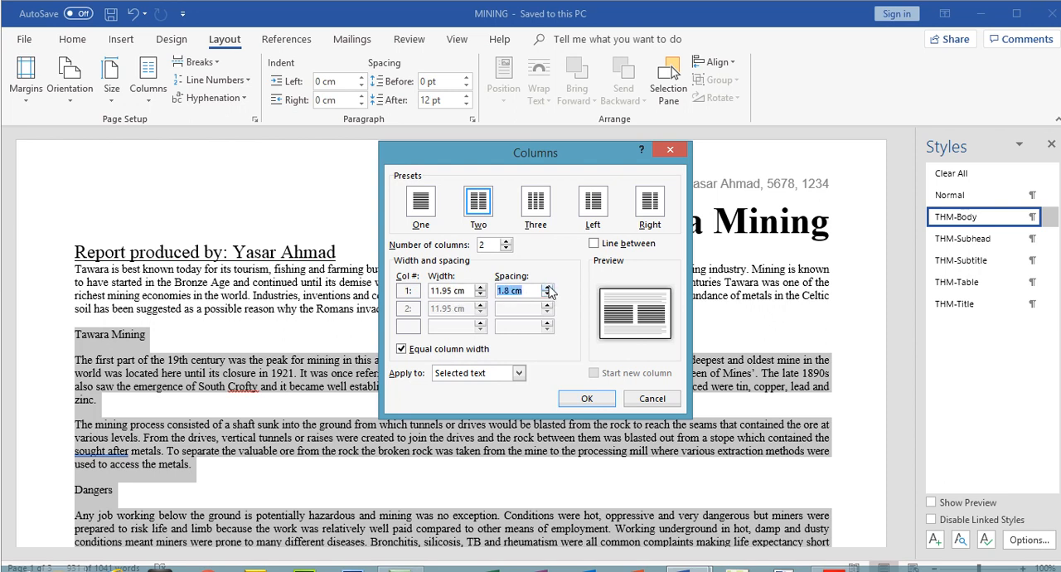
click(549, 289)
click(609, 401)
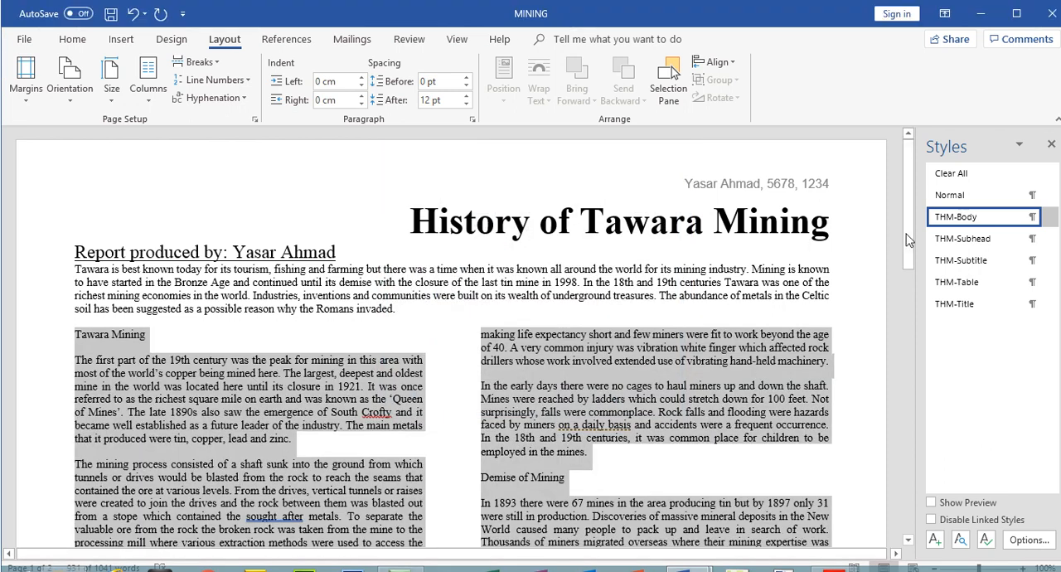
mouse_move(908, 240)
mouse_down()
mouse_move(915, 400)
mouse_move(915, 223)
mouse_up()
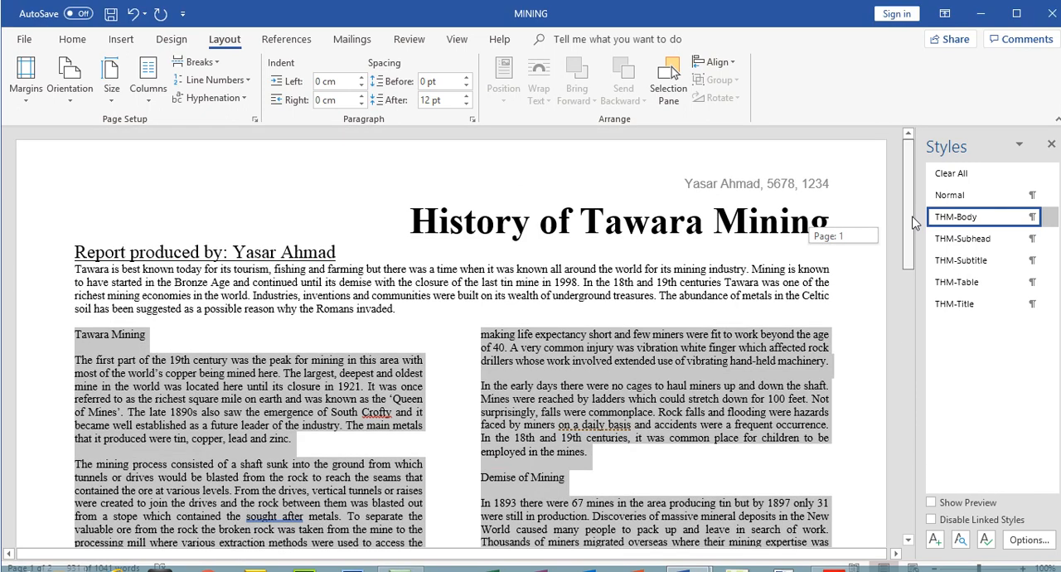
Switch to the exam paper and highlight the step 9 instruction about the two-column page layout
click(839, 557)
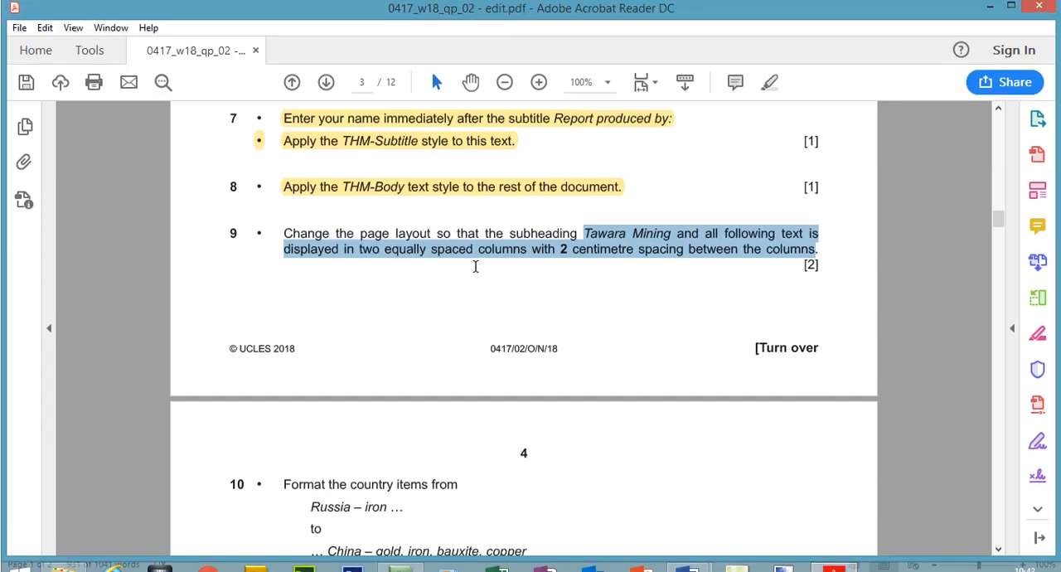
drag(283, 233, 815, 260)
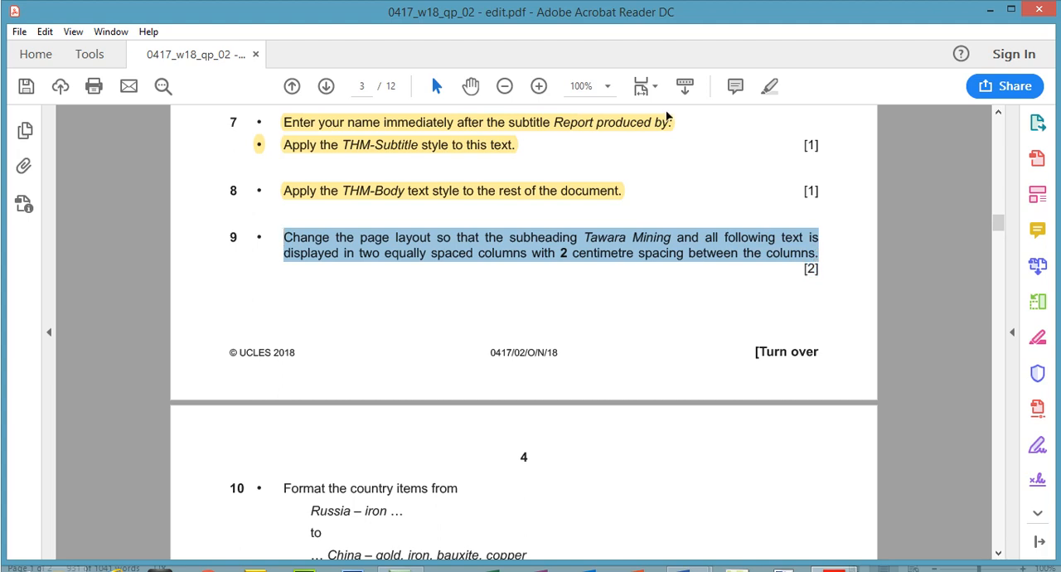
click(772, 85)
drag(999, 224, 1003, 235)
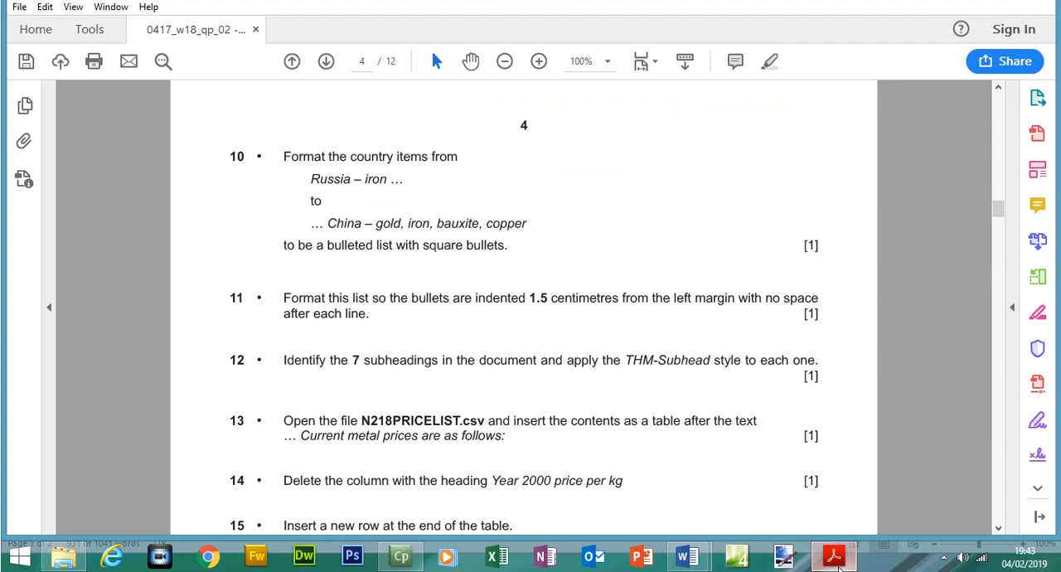
Switch back to MINING, deselect the column text and save the document
click(836, 557)
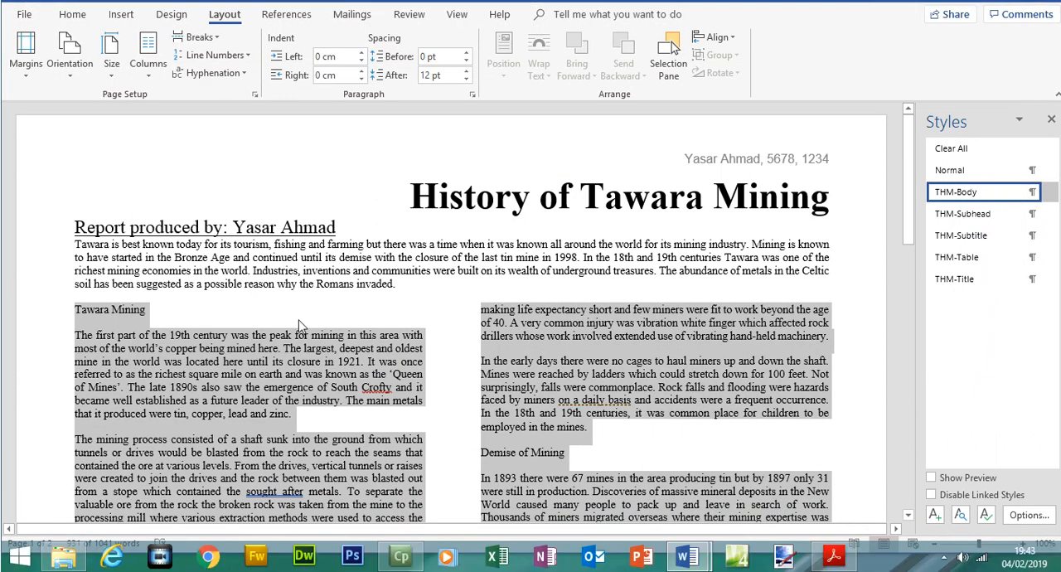
click(303, 324)
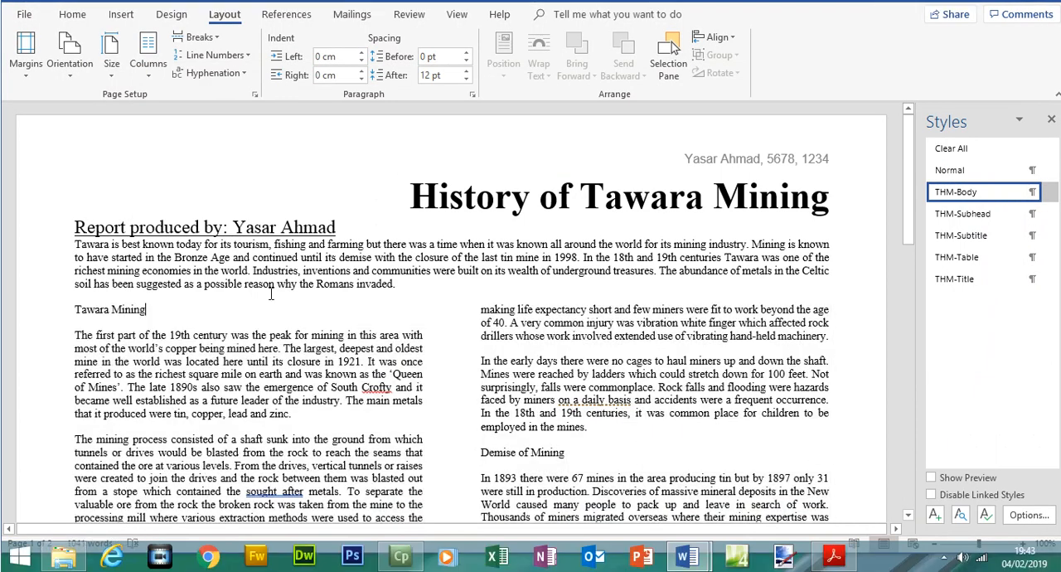
click(110, 13)
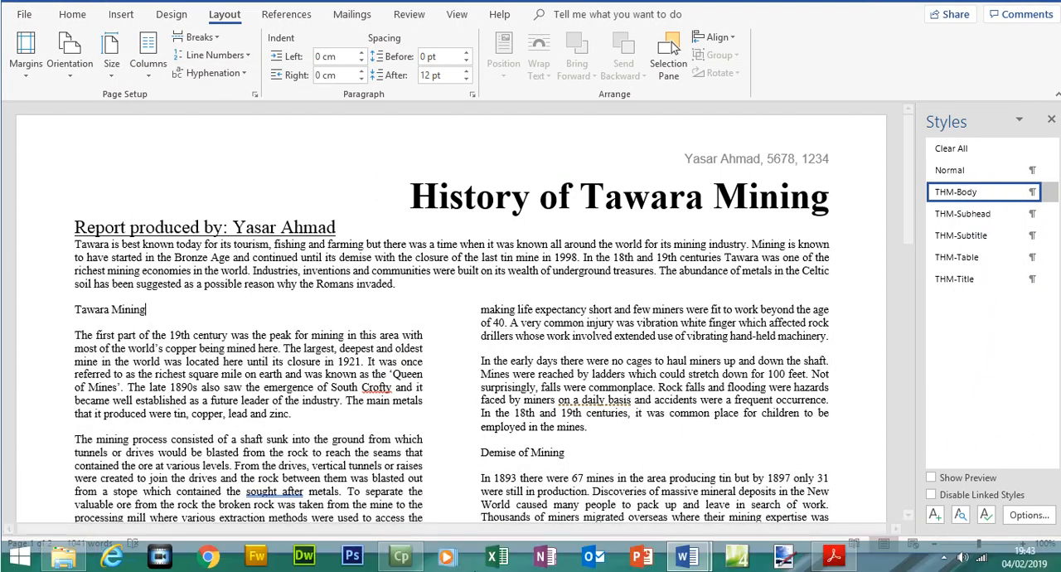
Read the step 10 bulleted list instruction in the exam paper, selecting its text from "Russia – iron" to "square bullets"
click(834, 557)
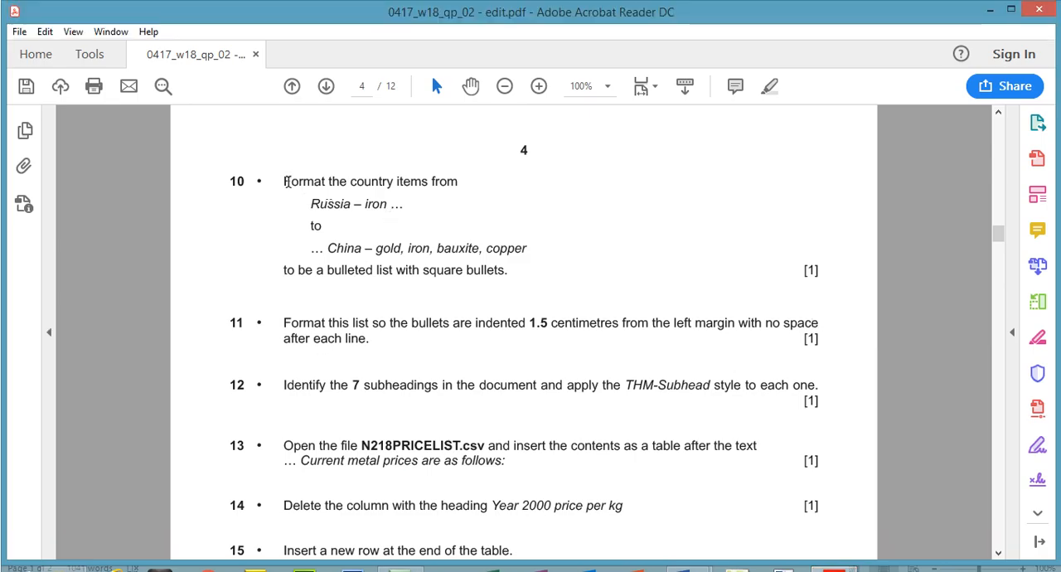
drag(286, 181, 458, 183)
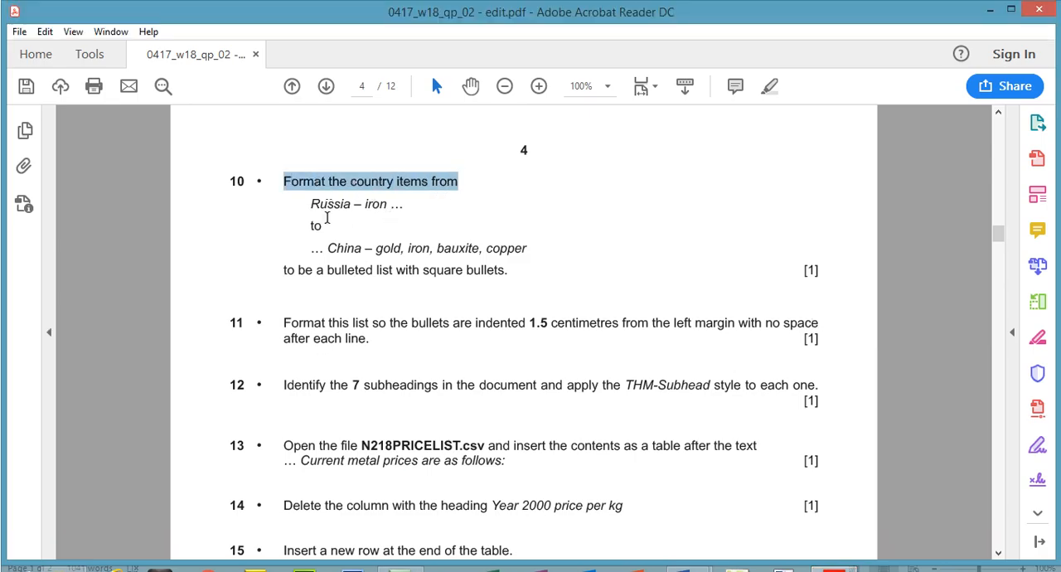
drag(306, 204, 380, 207)
drag(328, 247, 363, 249)
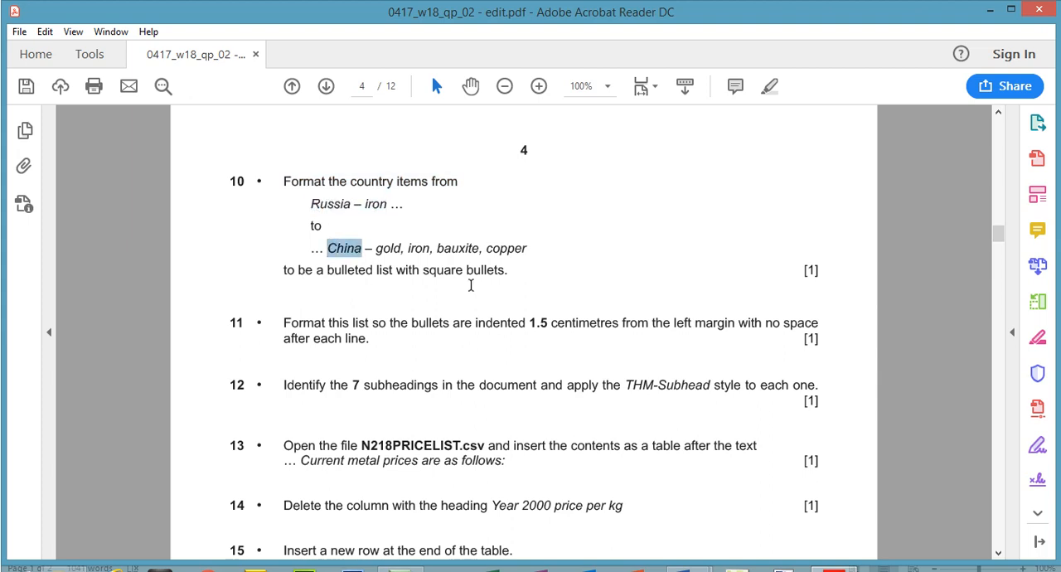
drag(518, 277, 314, 196)
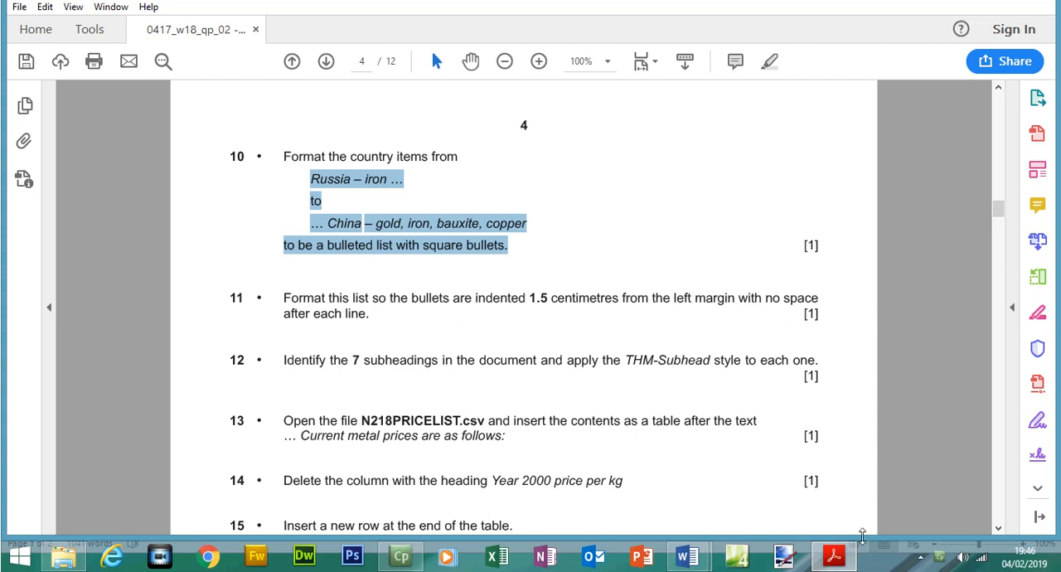
Switch to MINING and format the country items from Russia to China under World Mining as a square-bulleted list
click(835, 554)
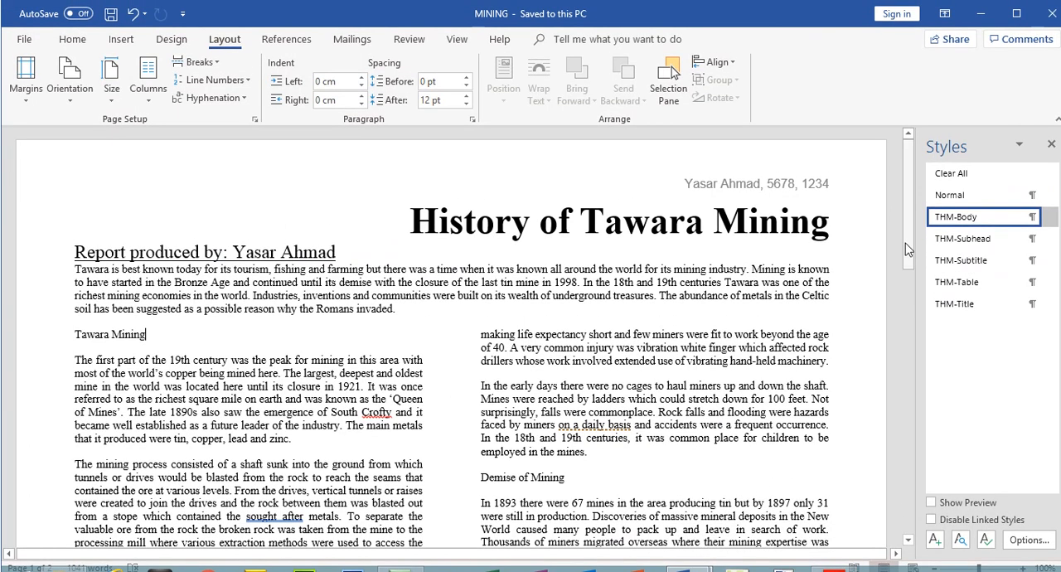
drag(906, 231, 917, 376)
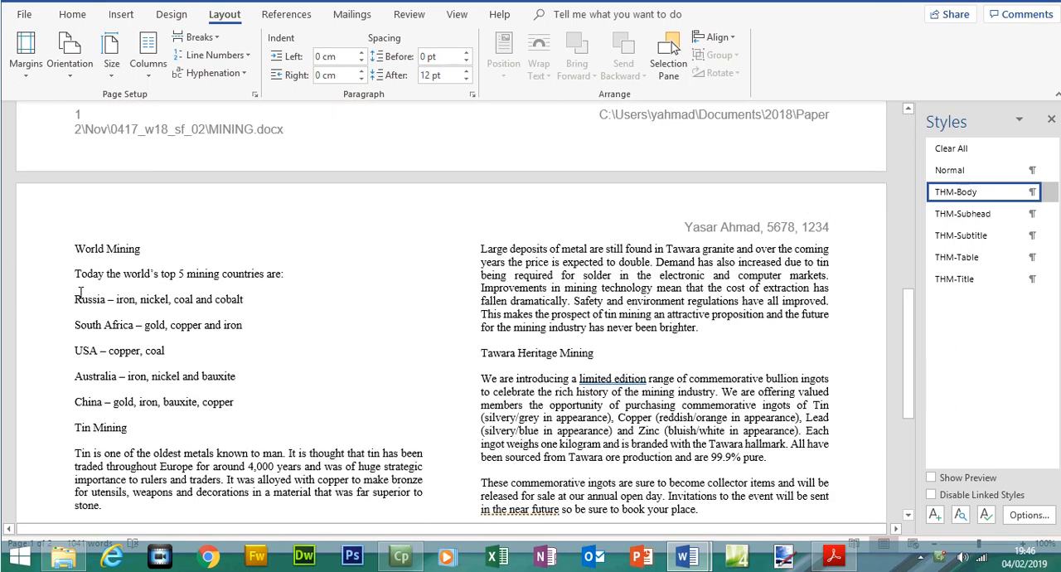
drag(75, 300, 234, 420)
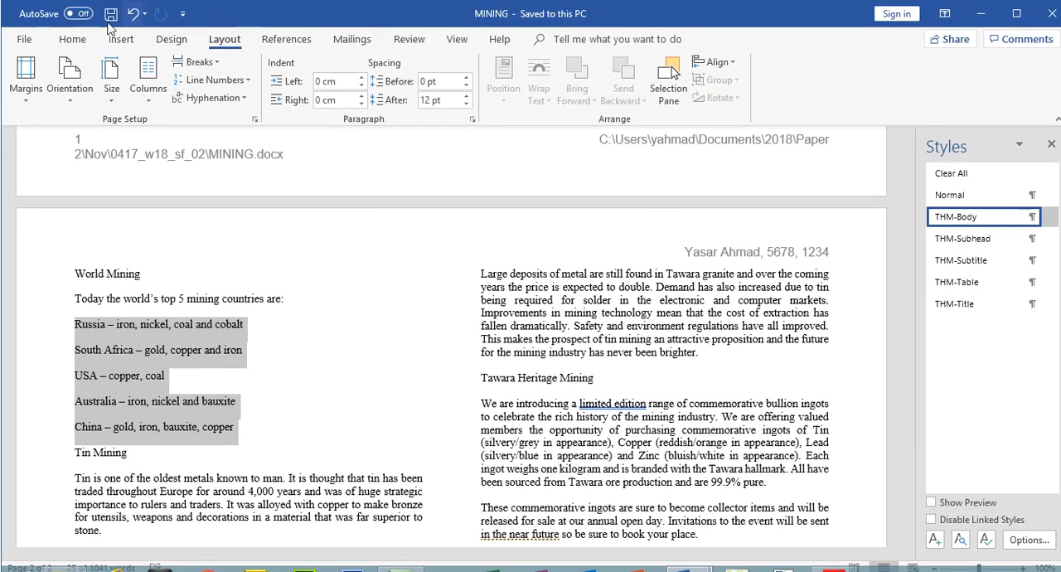
click(72, 39)
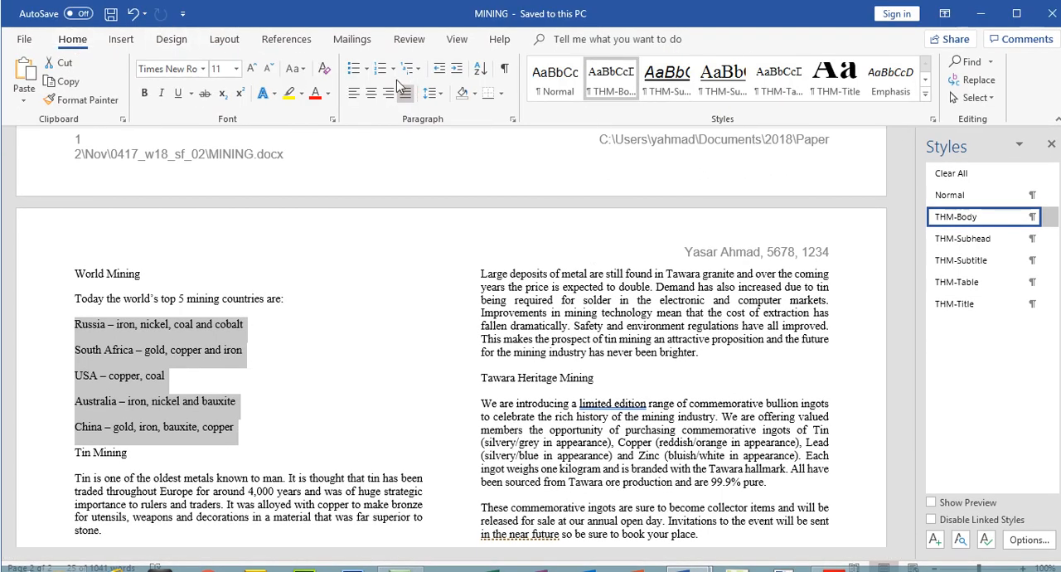
click(368, 70)
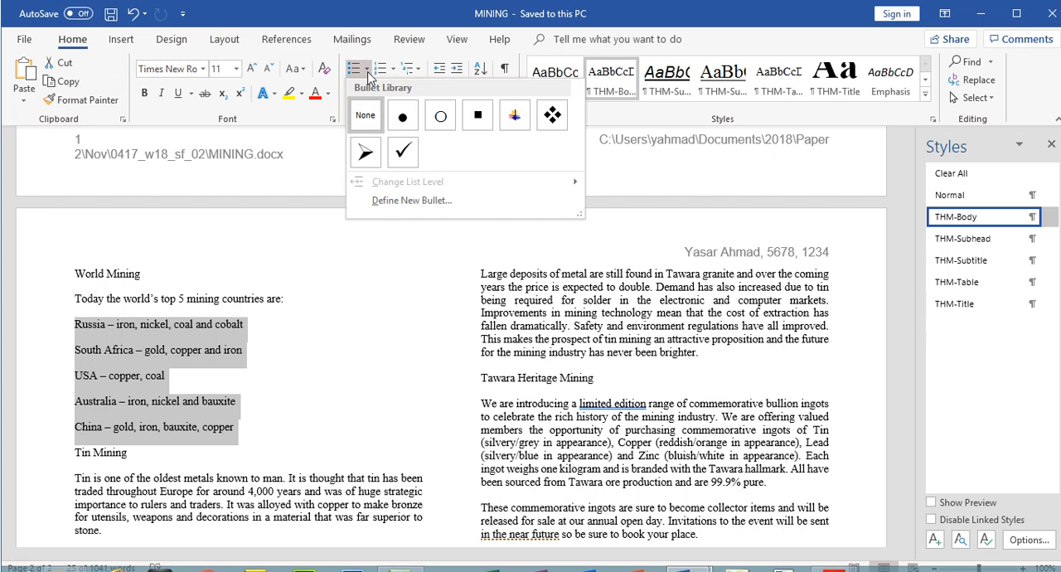
click(488, 124)
Switch to the exam paper, highlight the step 10 list instruction and read step 11 on bullet indentation and spacing
click(836, 557)
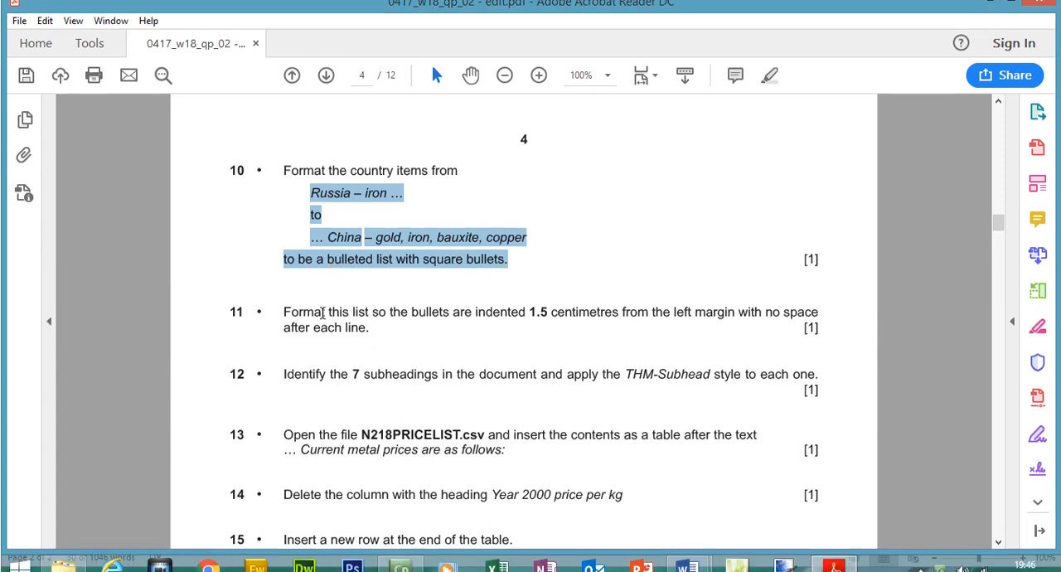
click(772, 87)
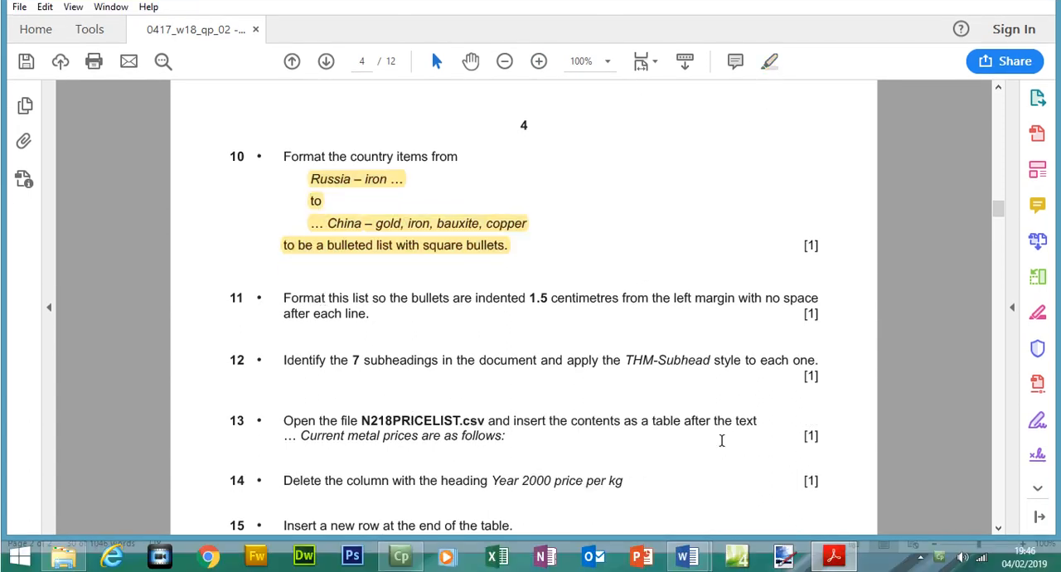
drag(286, 300, 377, 318)
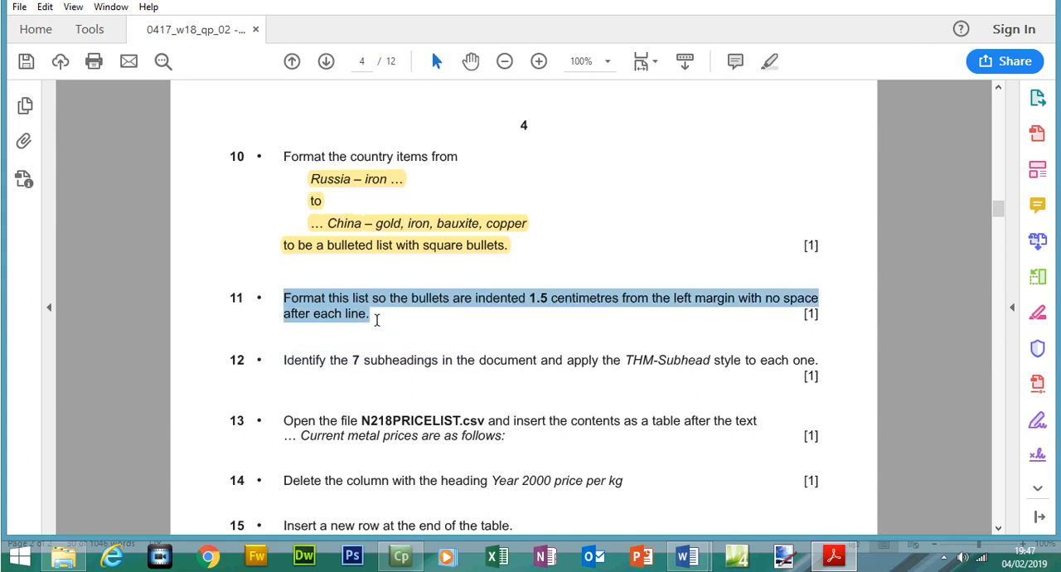
Switch to MINING and remove the space after each paragraph in the bulleted country list
click(687, 555)
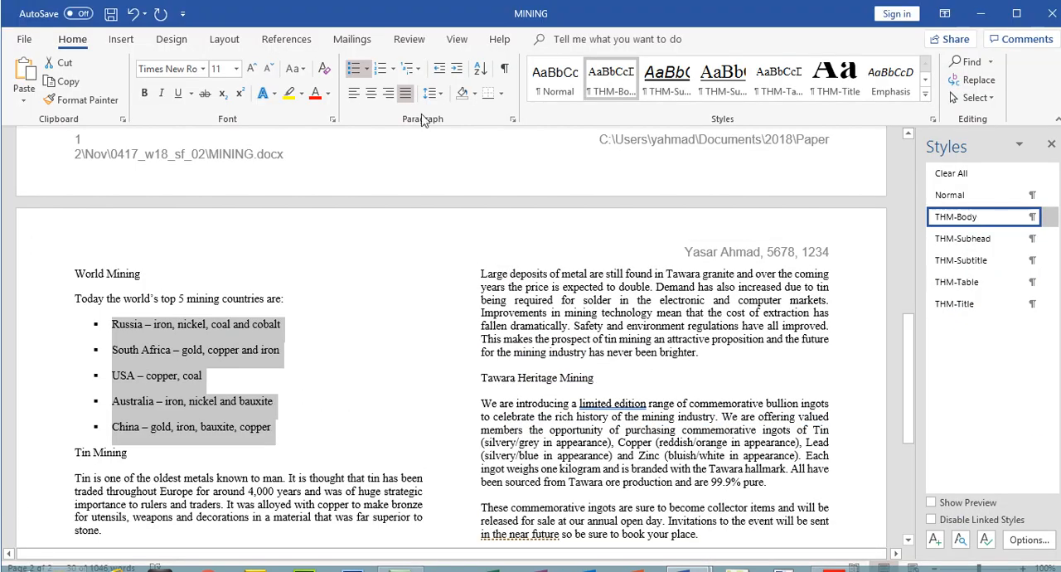
click(439, 94)
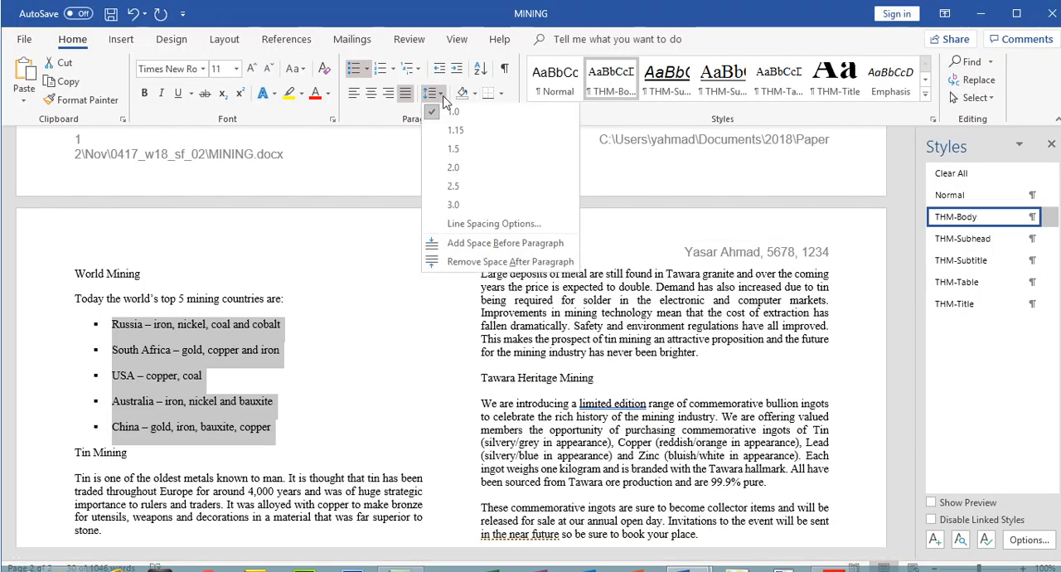
click(475, 263)
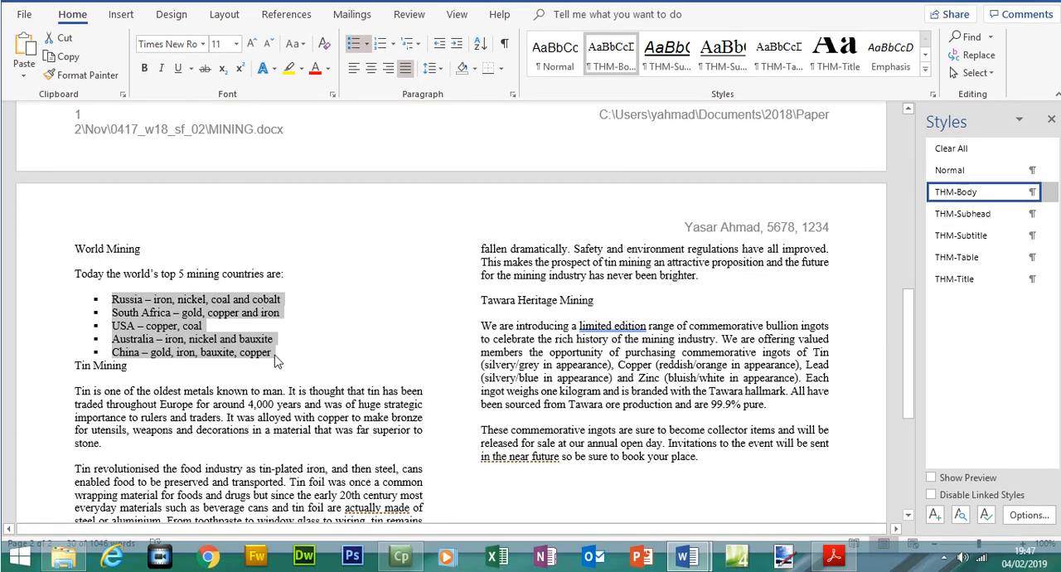
Insert an unbulleted blank line between the China item and the Tin Mining subheading
click(275, 356)
key(Return)
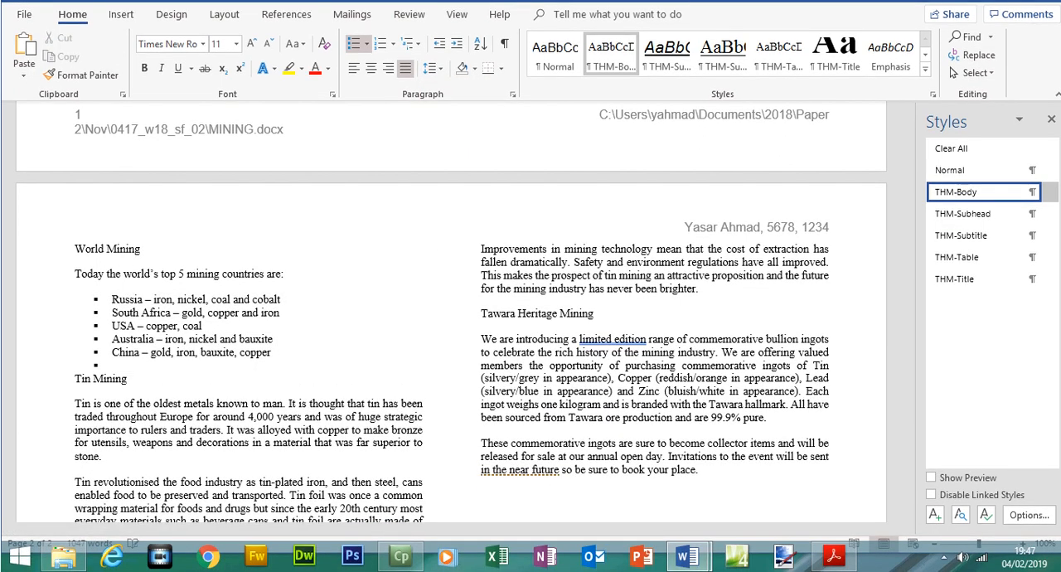
key(BackSpace)
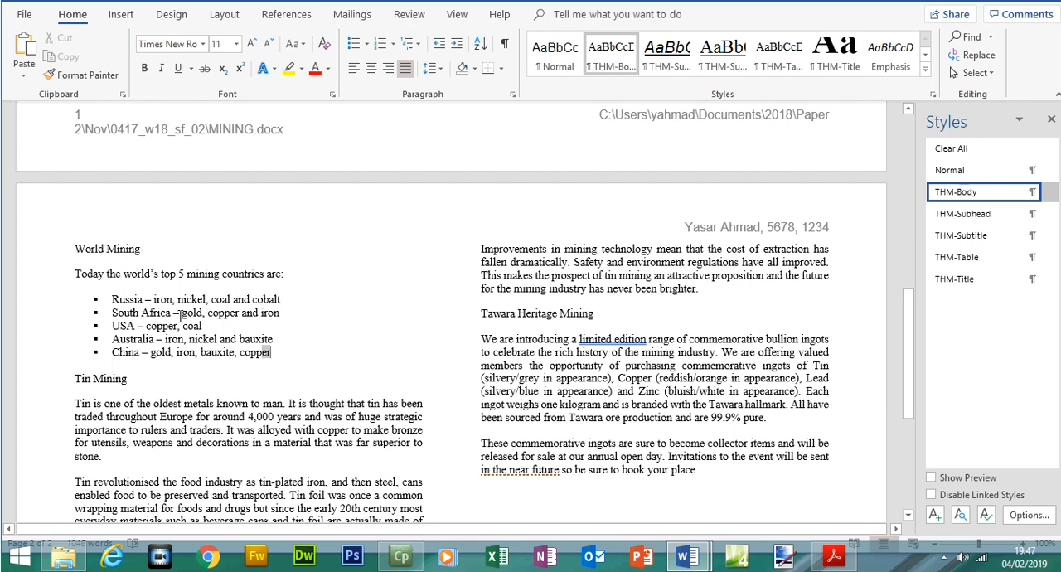
Set the left indentation of the bulleted country list from Russia to China to 1.5 cm
drag(181, 314, 87, 305)
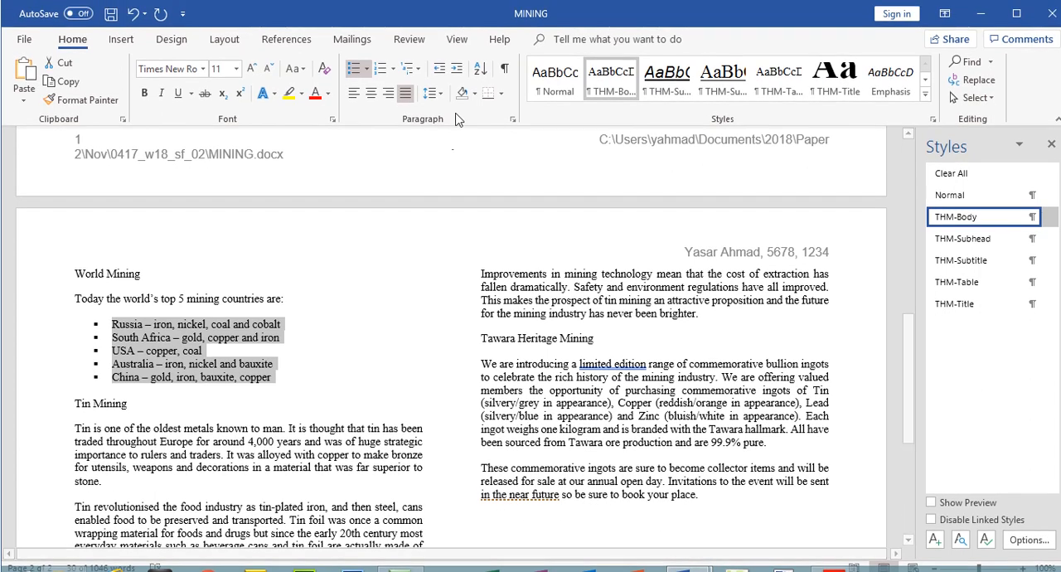
click(513, 120)
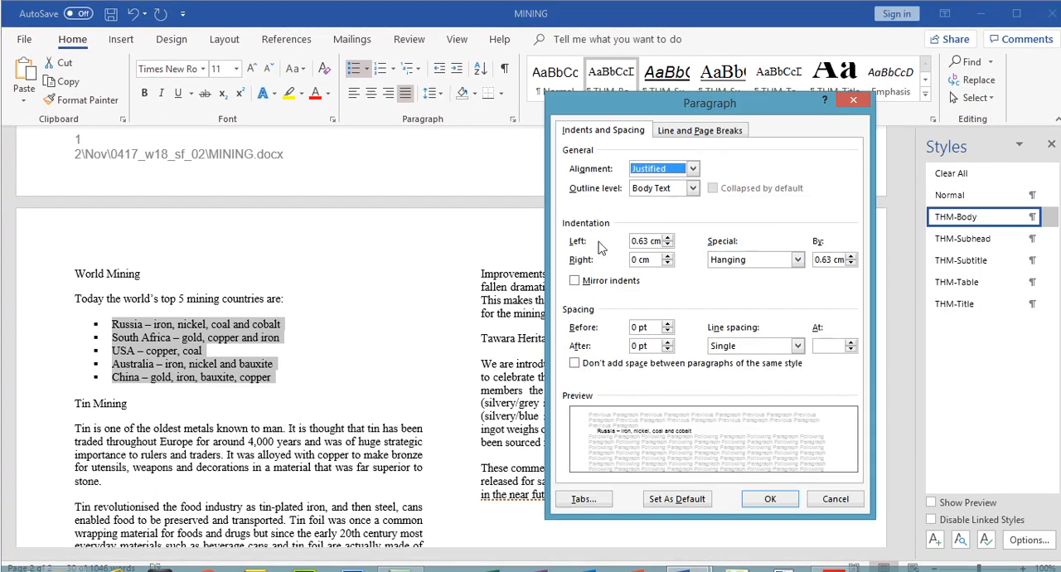
click(669, 238)
click(668, 238)
click(668, 238)
click(668, 238)
click(668, 238)
click(669, 238)
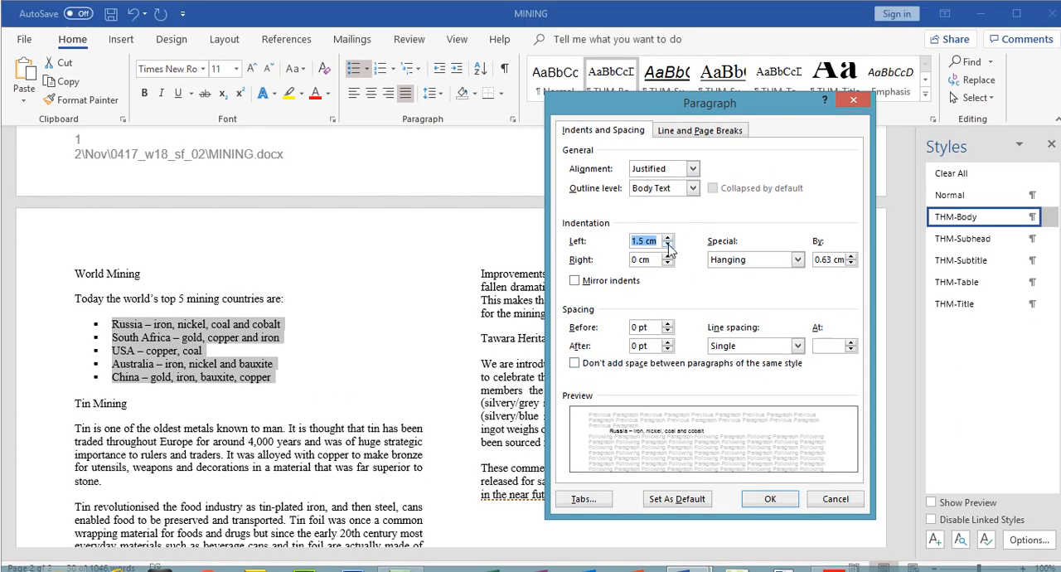
click(668, 246)
click(669, 245)
click(668, 246)
click(669, 246)
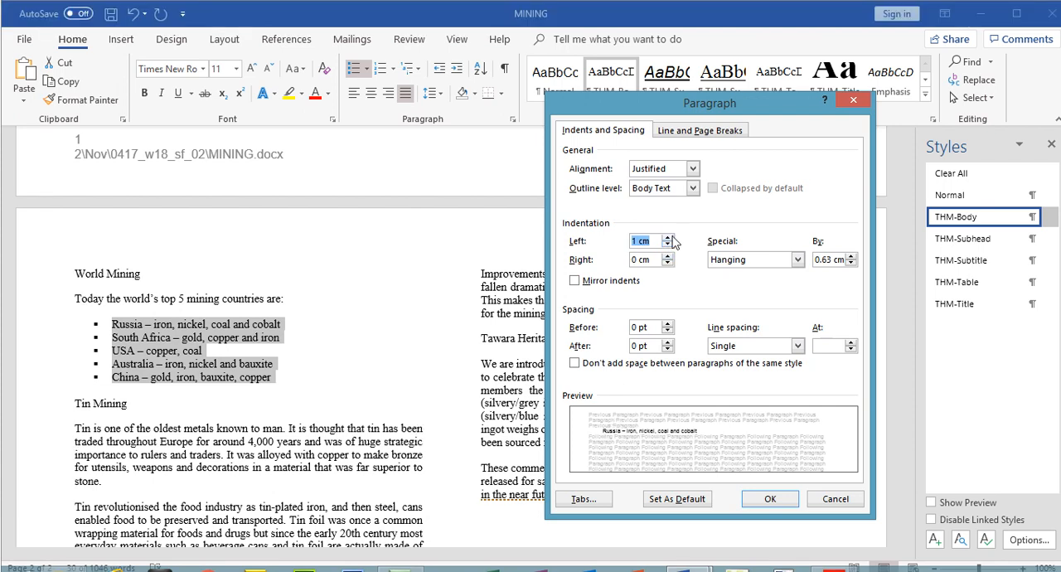
click(670, 213)
click(670, 213)
click(670, 213)
click(670, 214)
click(670, 213)
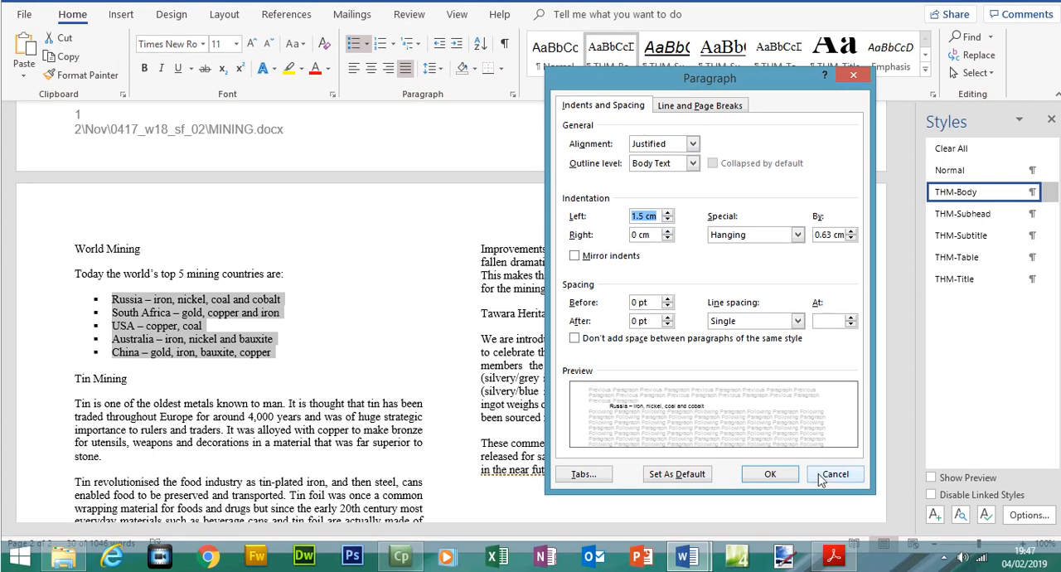
click(779, 498)
Switch to the exam paper, highlight the step 11 indentation instruction and read step 12 on the seven subheadings
click(833, 557)
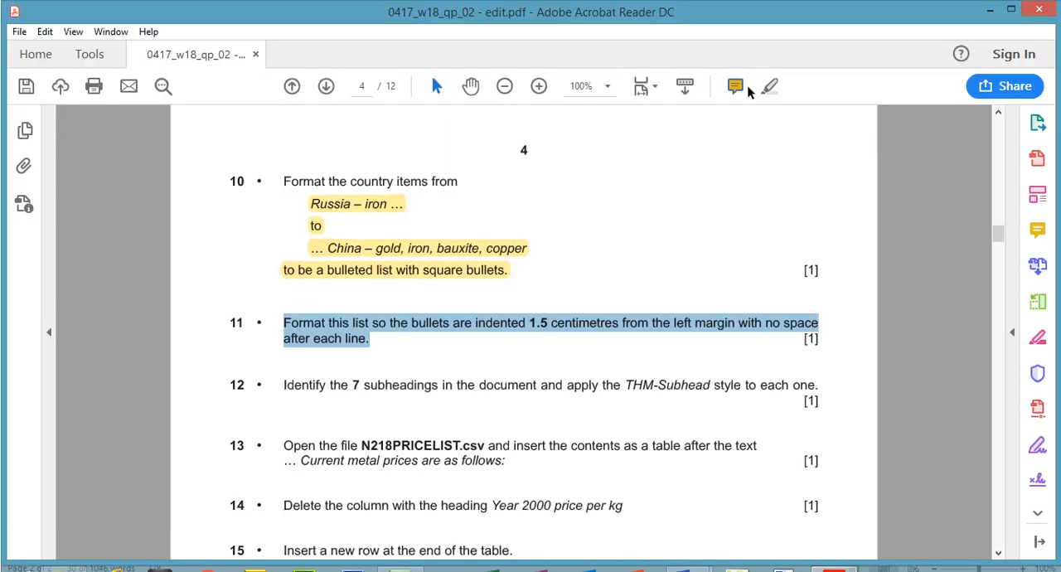
click(770, 61)
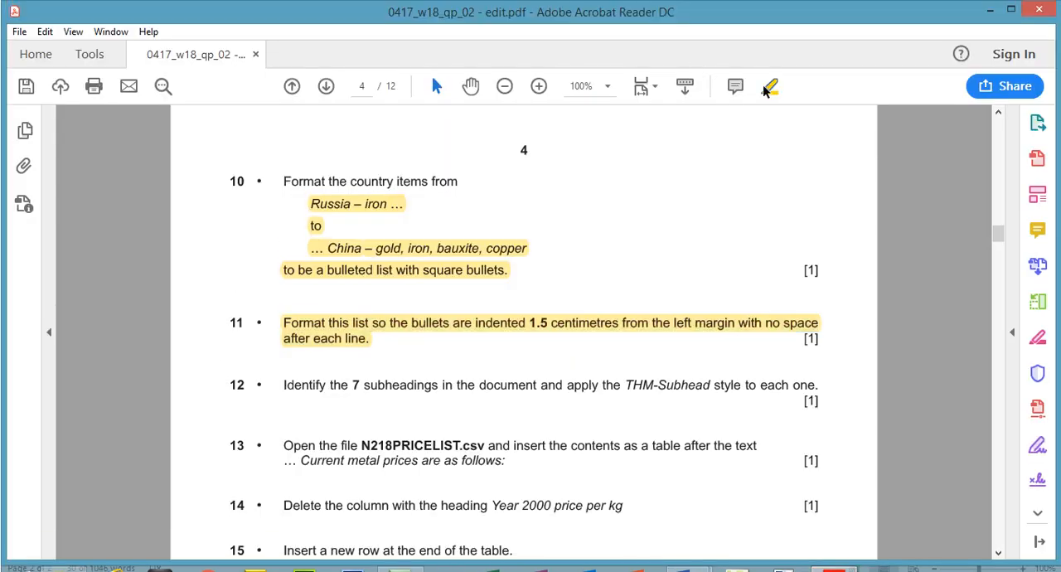
drag(286, 356, 376, 360)
drag(445, 360, 603, 367)
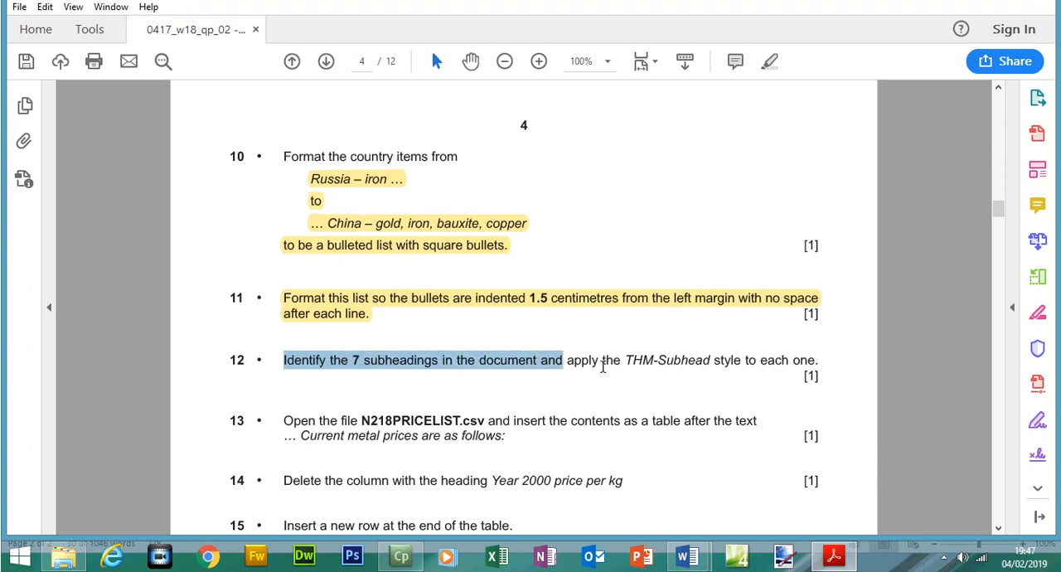
Switch to MINING and apply the THM-Subhead style to the Tawara Mining, Dangers and Demise of Mining subheadings
click(831, 557)
click(861, 288)
drag(910, 322, 904, 187)
triple_click(155, 255)
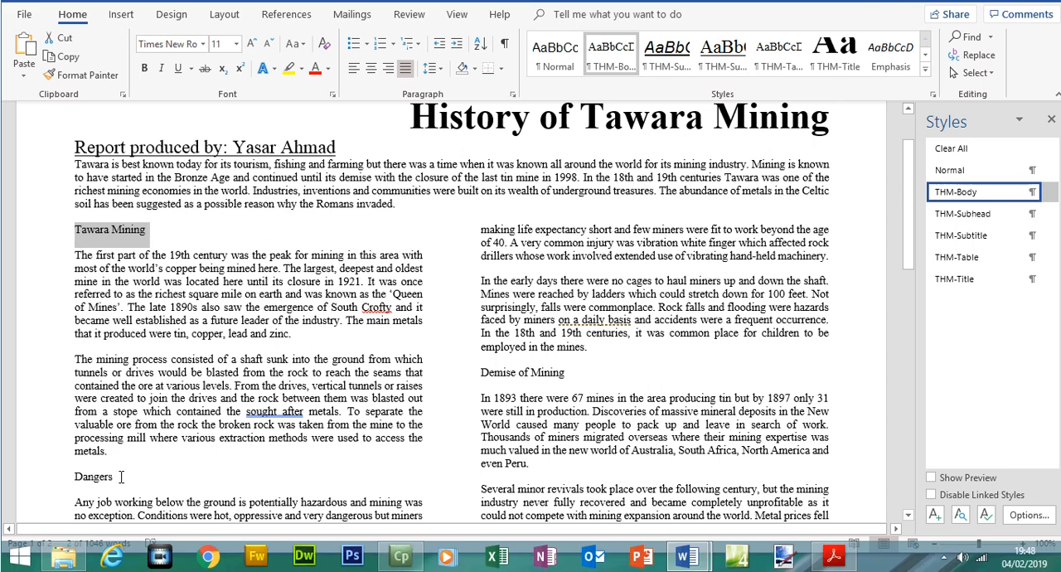
ctrl+click(111, 477)
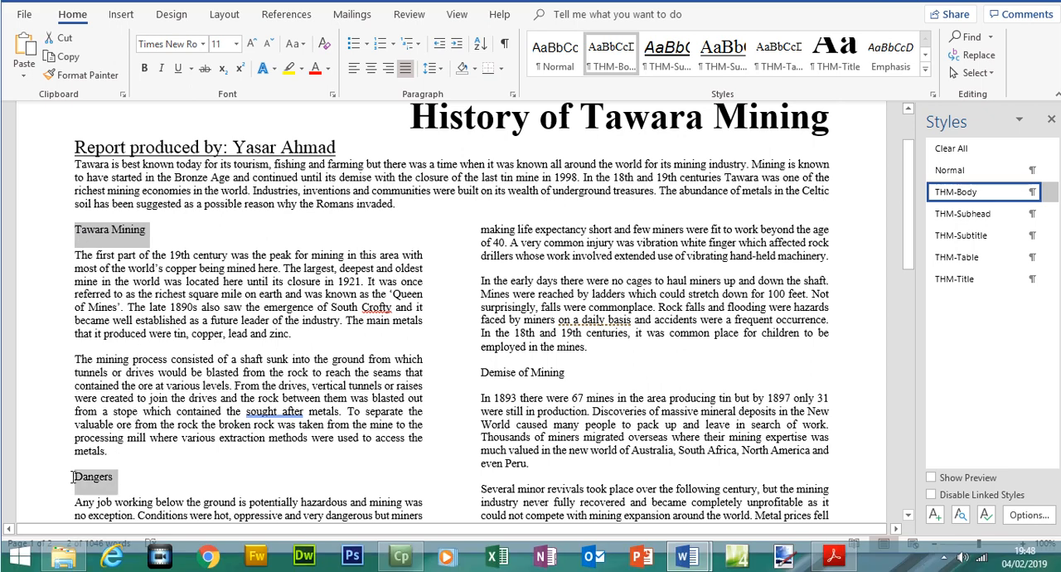
ctrl+click(575, 373)
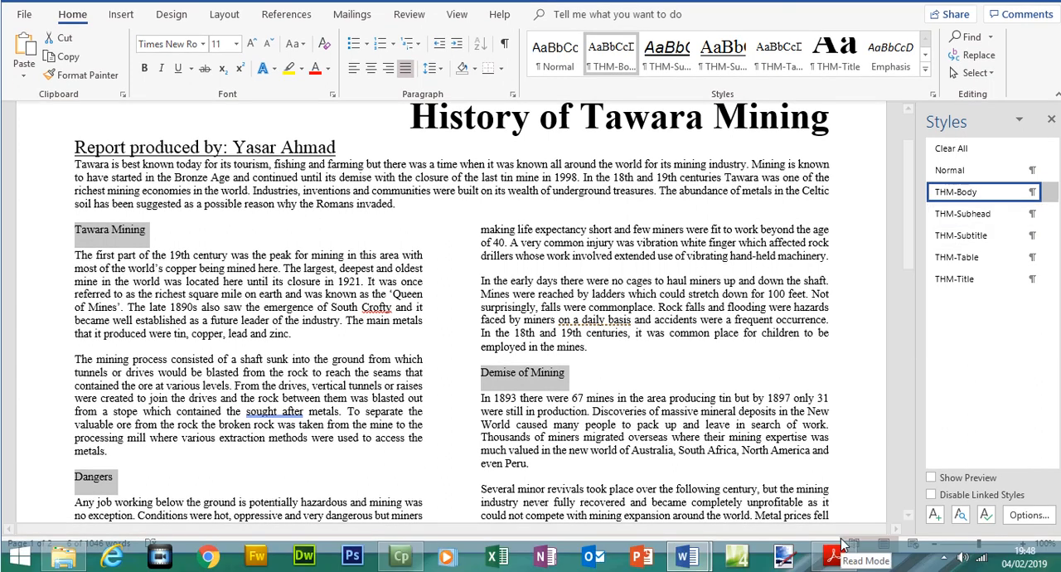
click(839, 562)
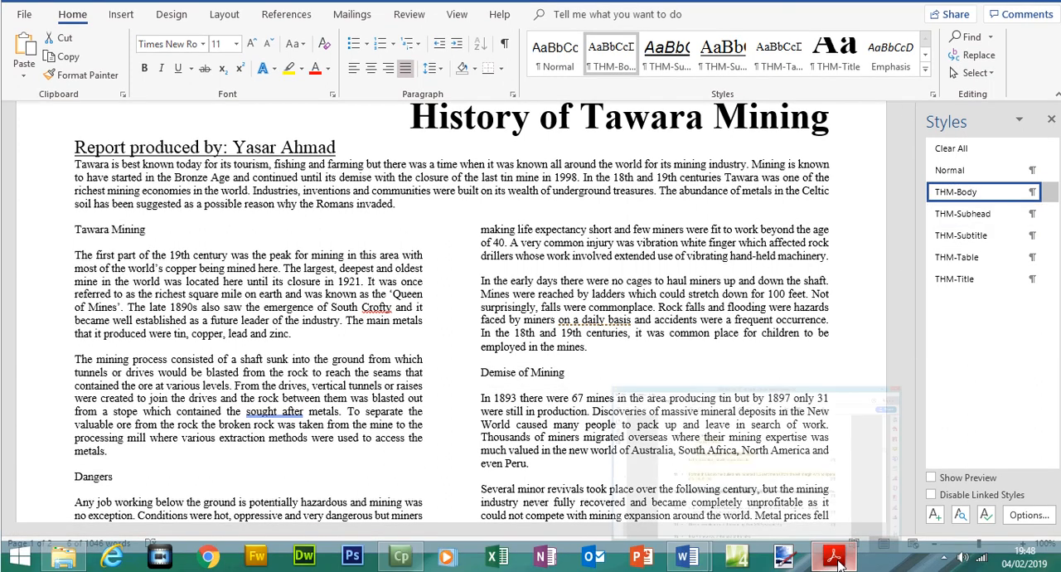
drag(661, 360, 696, 360)
key(alt+Tab)
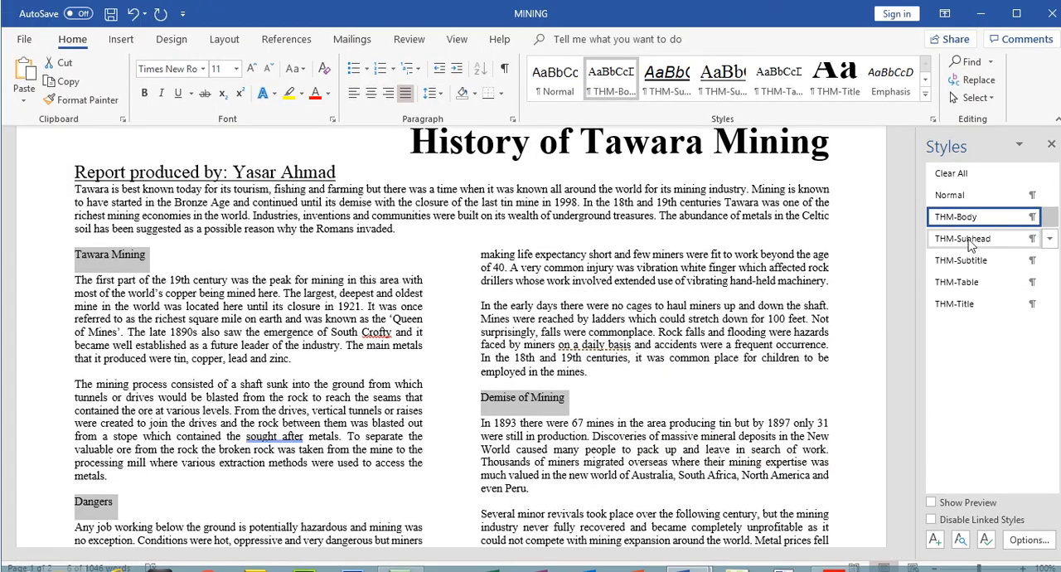
click(962, 214)
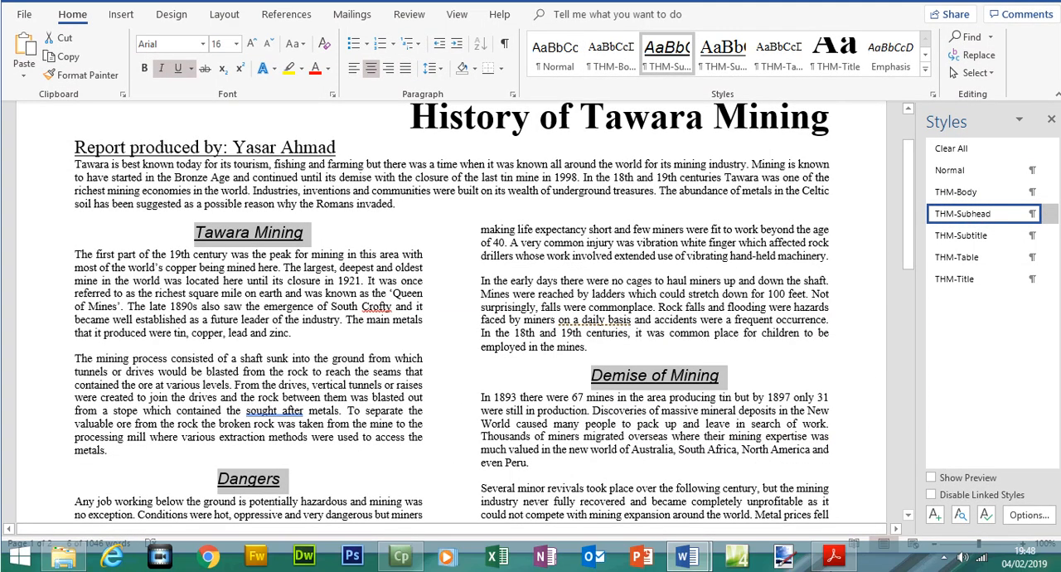
Compare the THM-Subhead style settings in MINING with the exam paper's House Style Specifications table and return to step 12
key(alt+Tab)
mouse_move(998, 209)
mouse_down()
mouse_move(997, 166)
mouse_move(998, 203)
mouse_up()
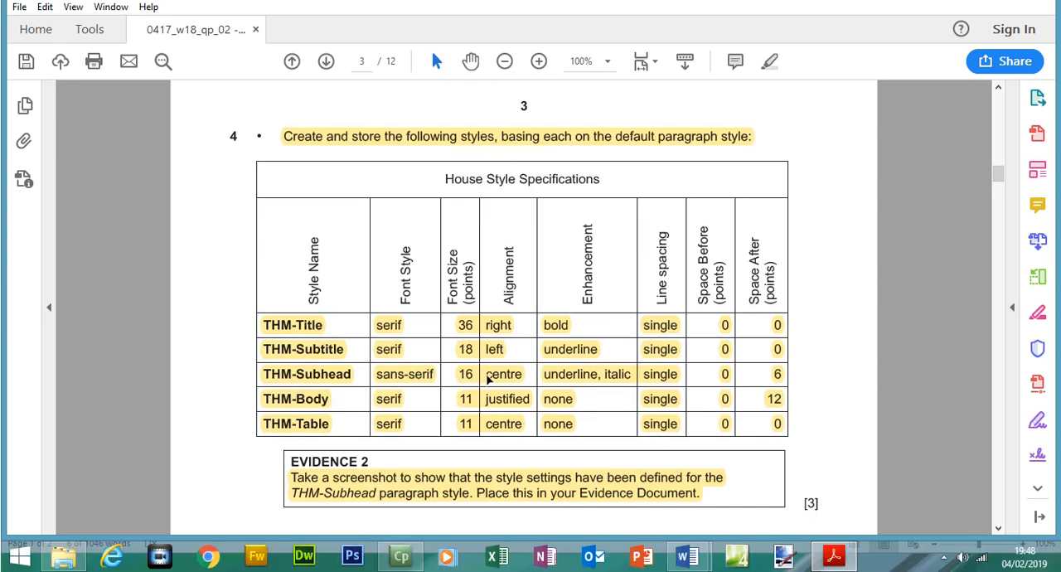
click(816, 559)
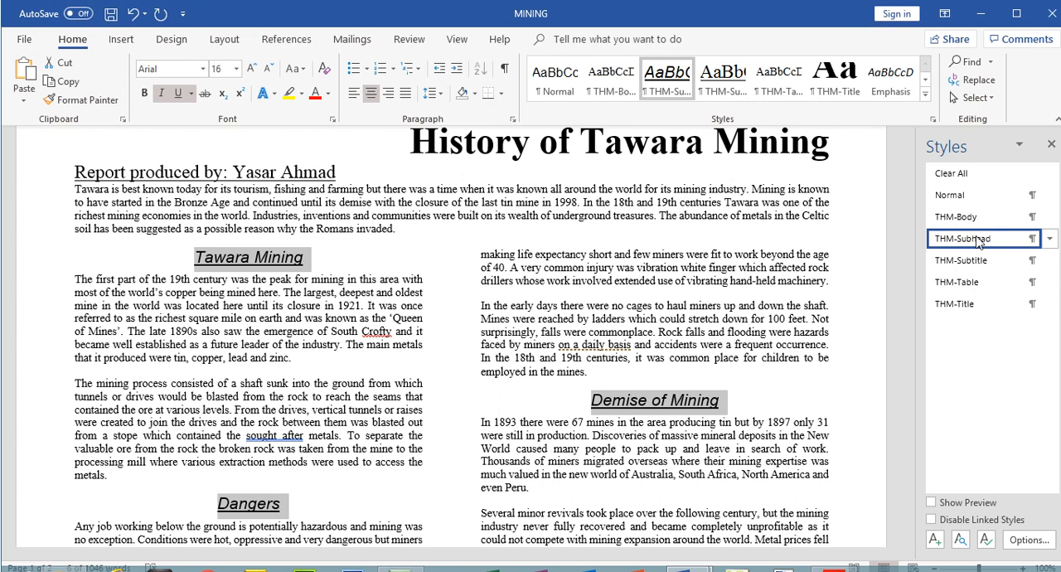
right_click(981, 215)
click(943, 278)
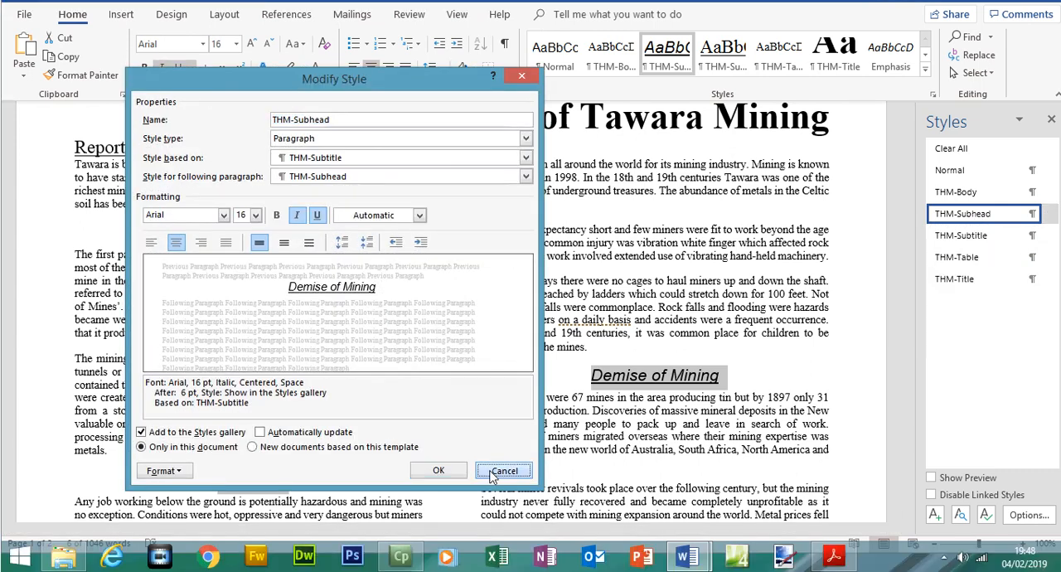
click(504, 495)
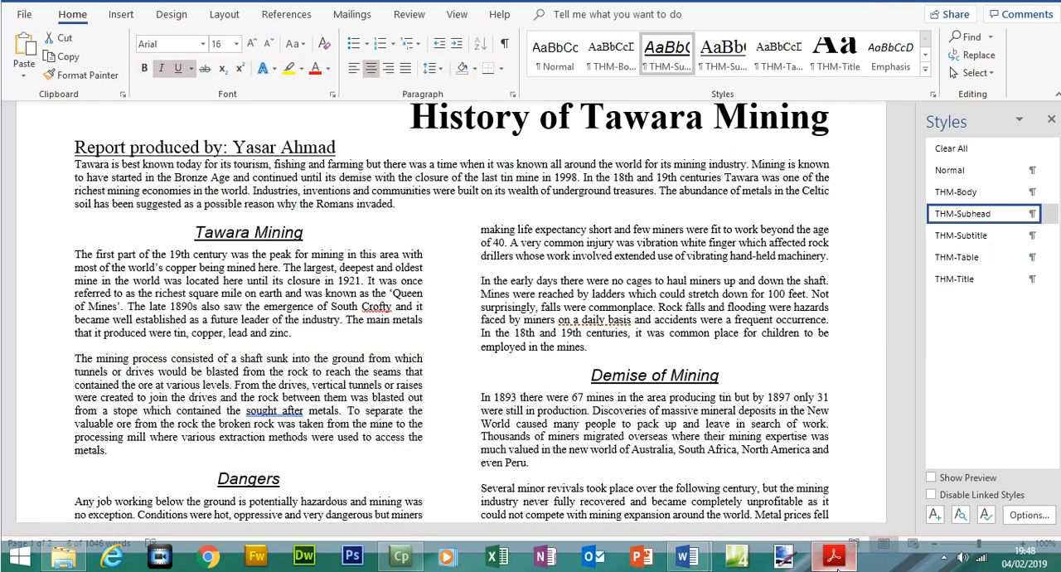
click(833, 557)
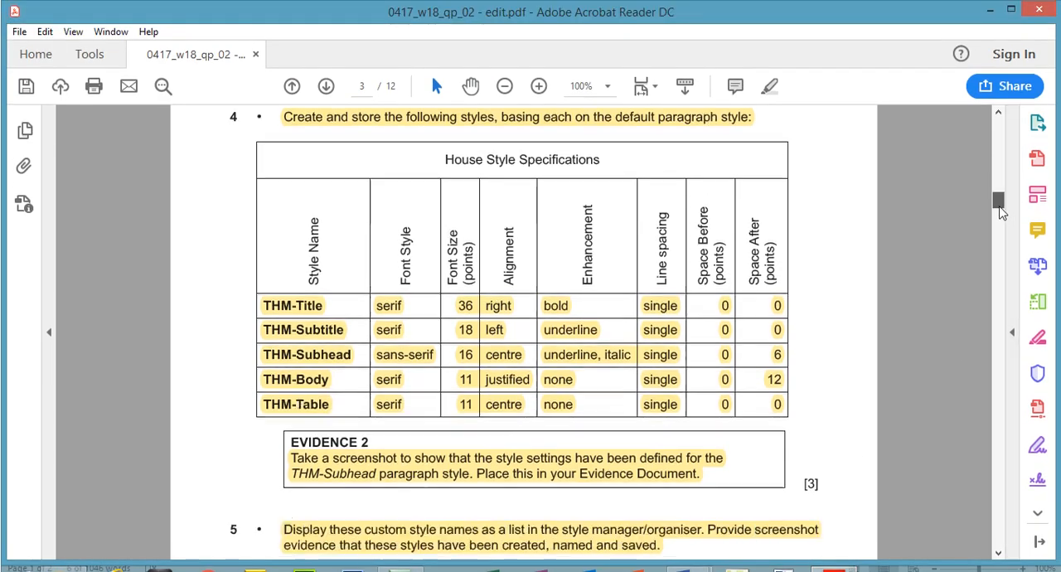
scroll(1000, 212, down, 20)
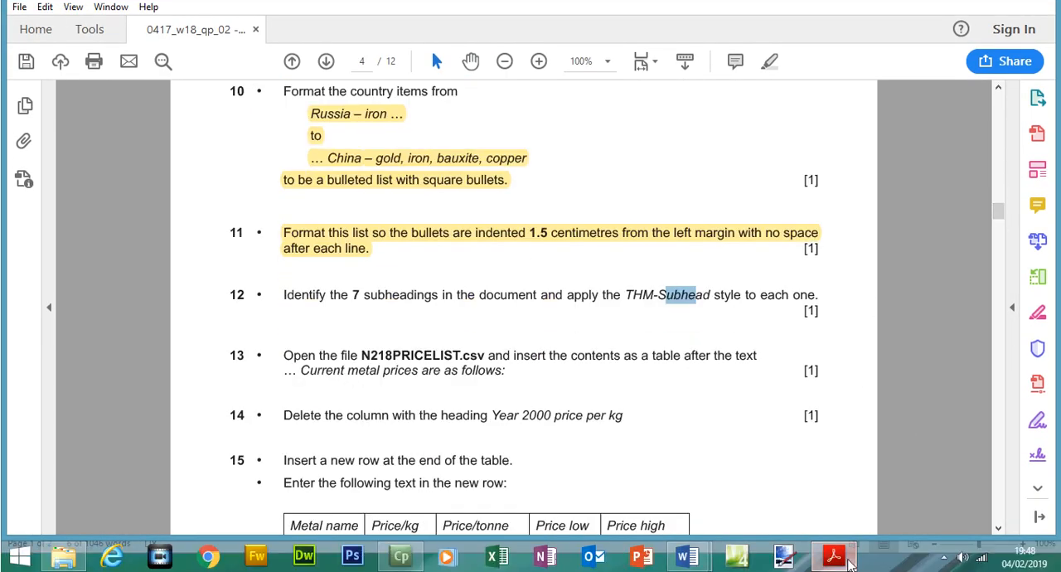
Switch to MINING and apply the THM-Subhead style to the World Mining and Tin Mining subheadings
click(840, 567)
drag(910, 260, 913, 369)
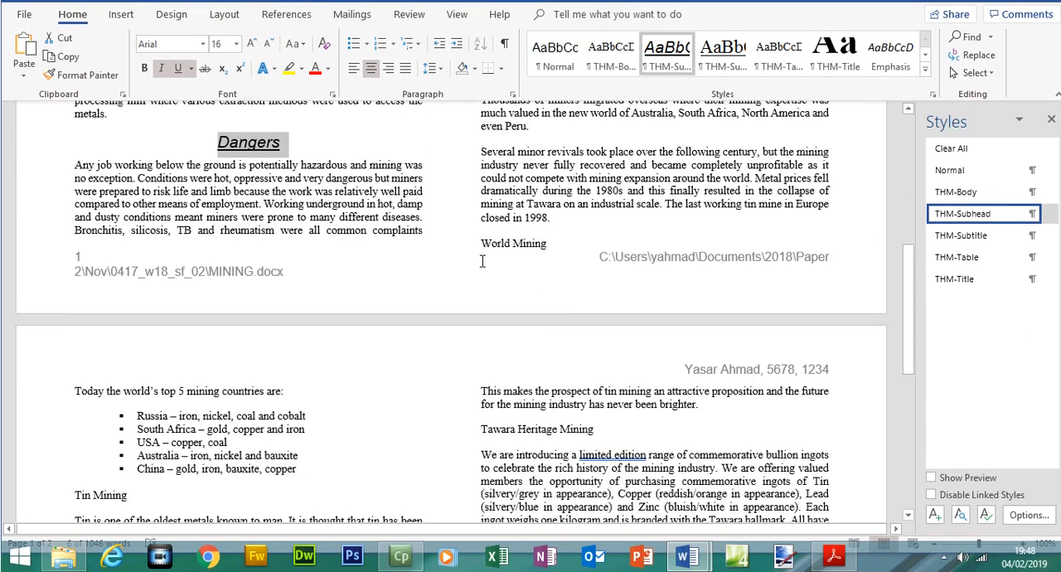
drag(481, 245, 534, 243)
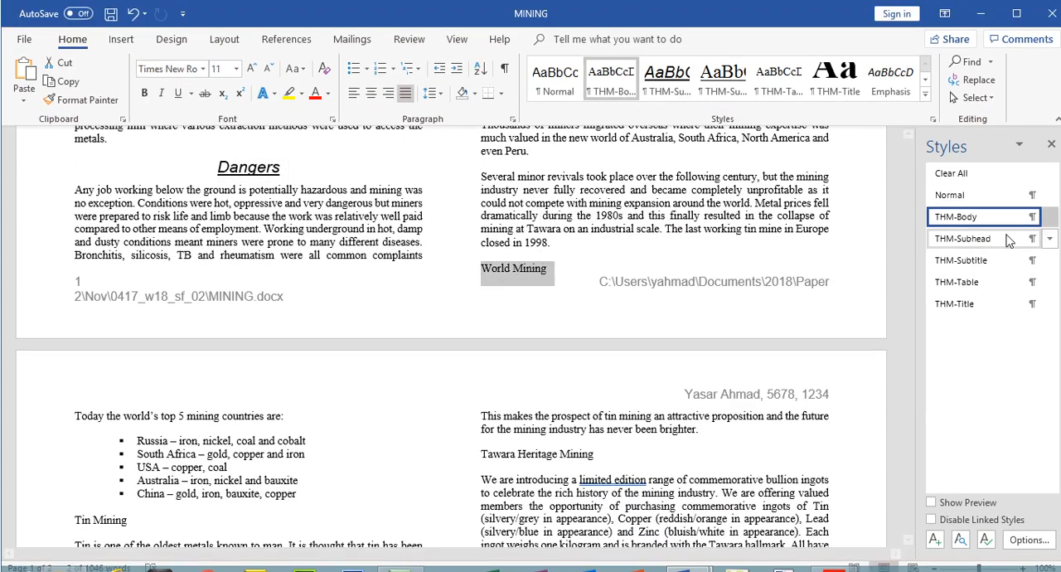
click(1007, 214)
drag(914, 295, 921, 377)
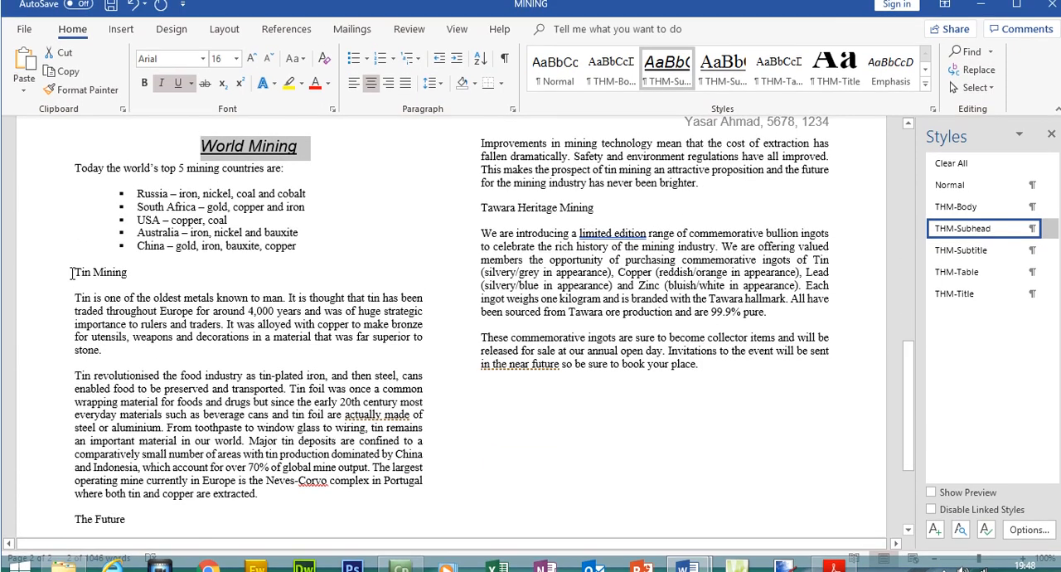
drag(74, 257, 126, 258)
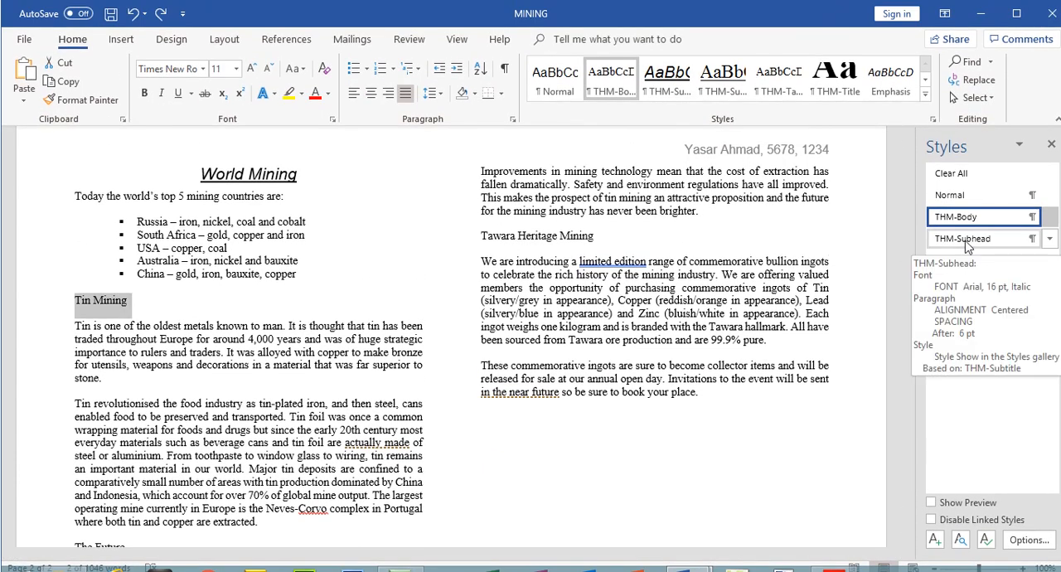
click(966, 246)
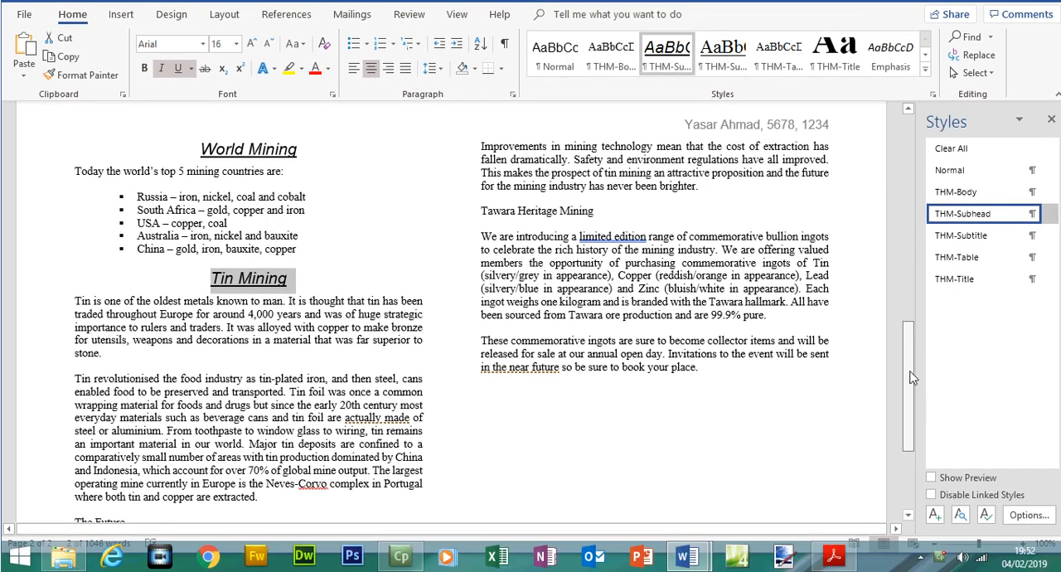
Apply the THM-Subhead style to the subheadings The Future and Tawara Heritage Mining together
scroll(912, 377, down, 1)
drag(72, 486, 134, 486)
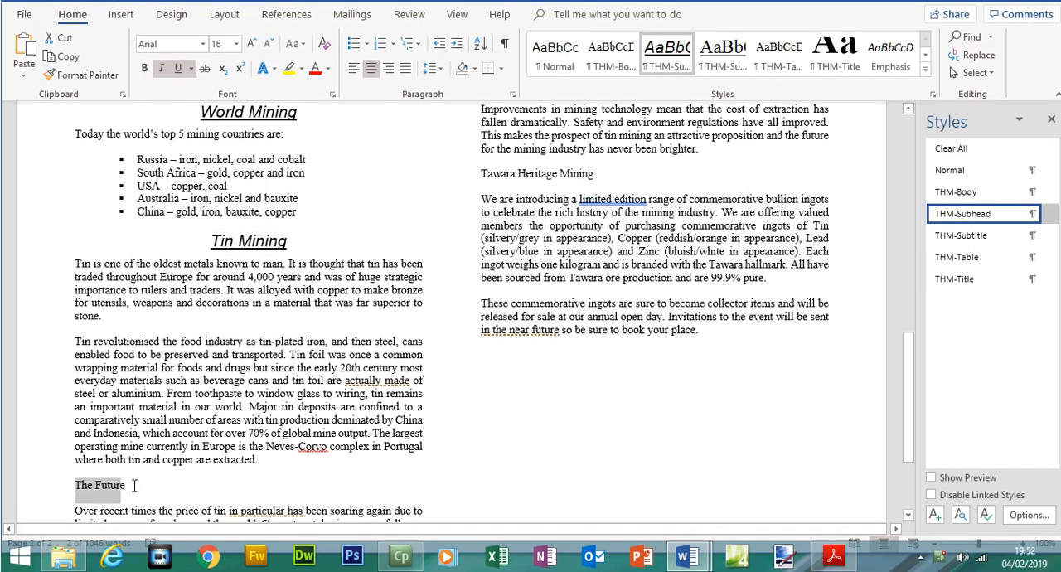
drag(483, 173, 594, 181)
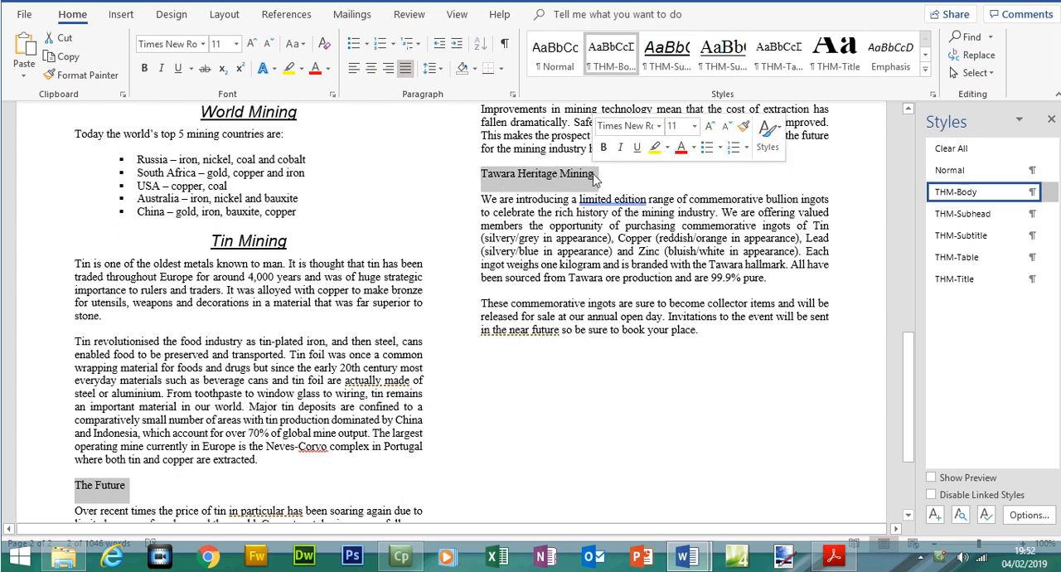
click(983, 221)
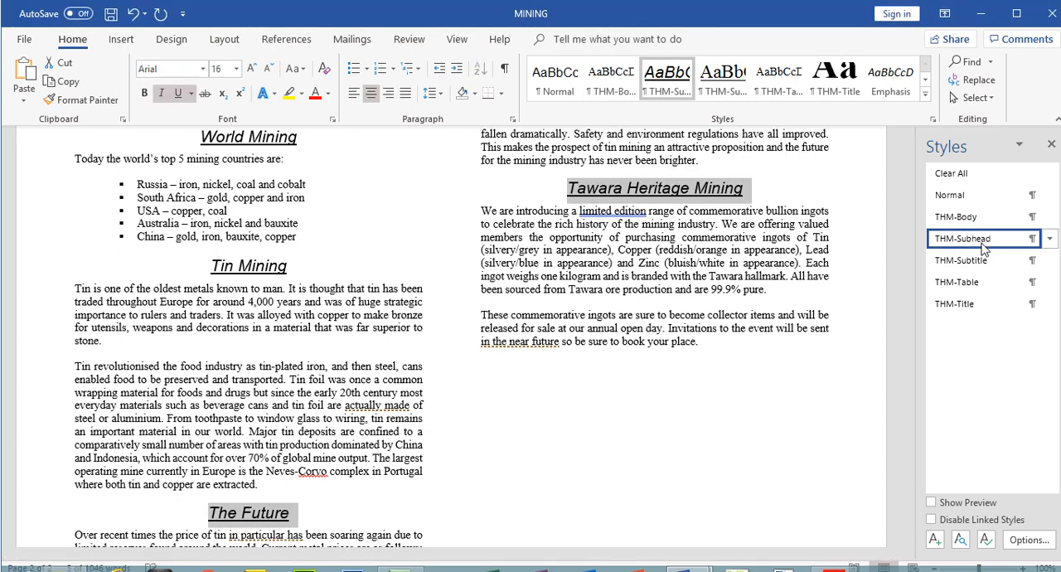
Check the styled subheadings throughout MINING and place the cursor after "Current metal prices are as follows:"
drag(908, 383, 912, 176)
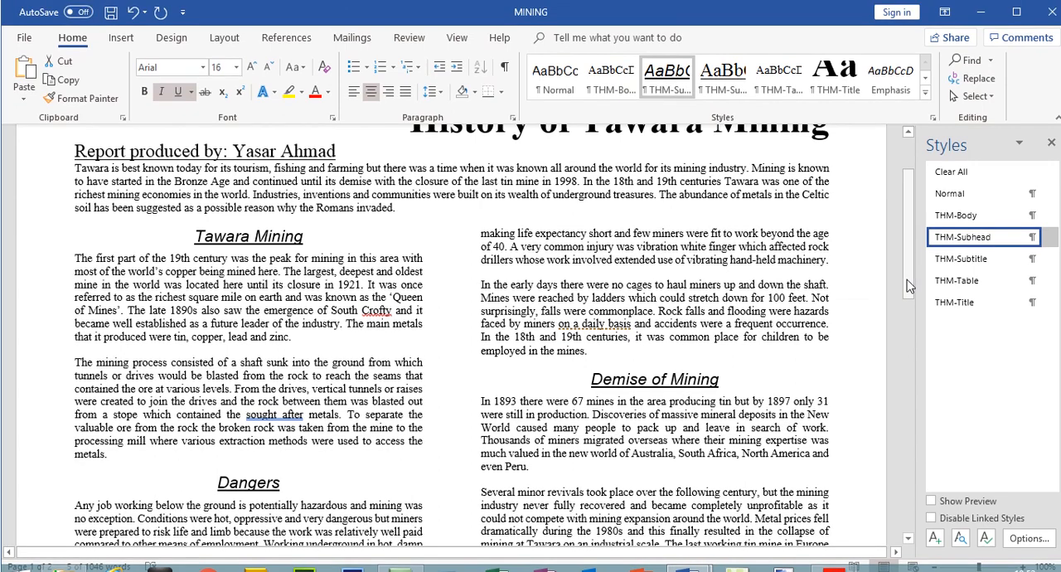
drag(908, 259, 910, 443)
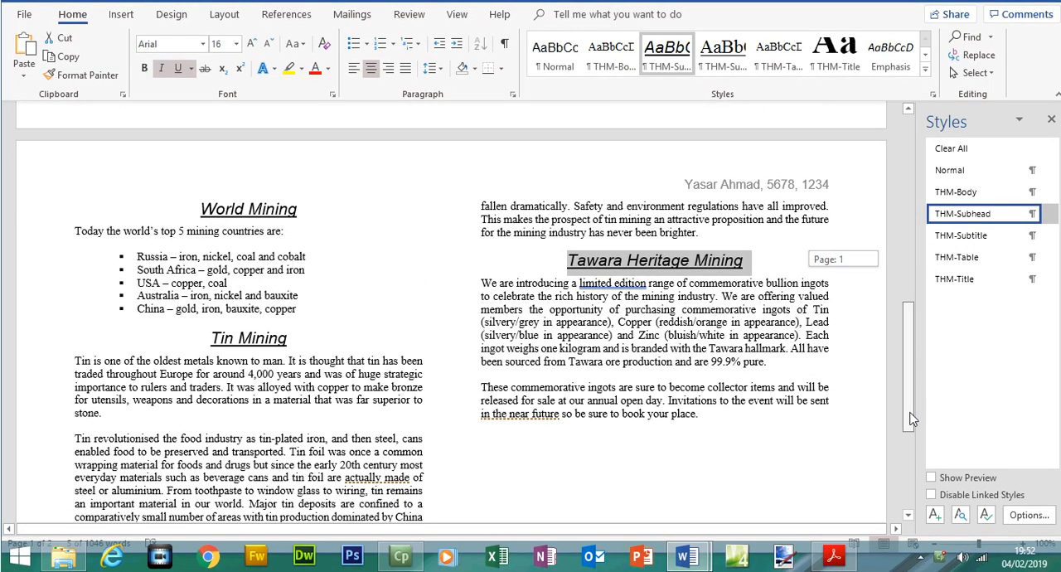
drag(910, 336, 909, 419)
click(632, 390)
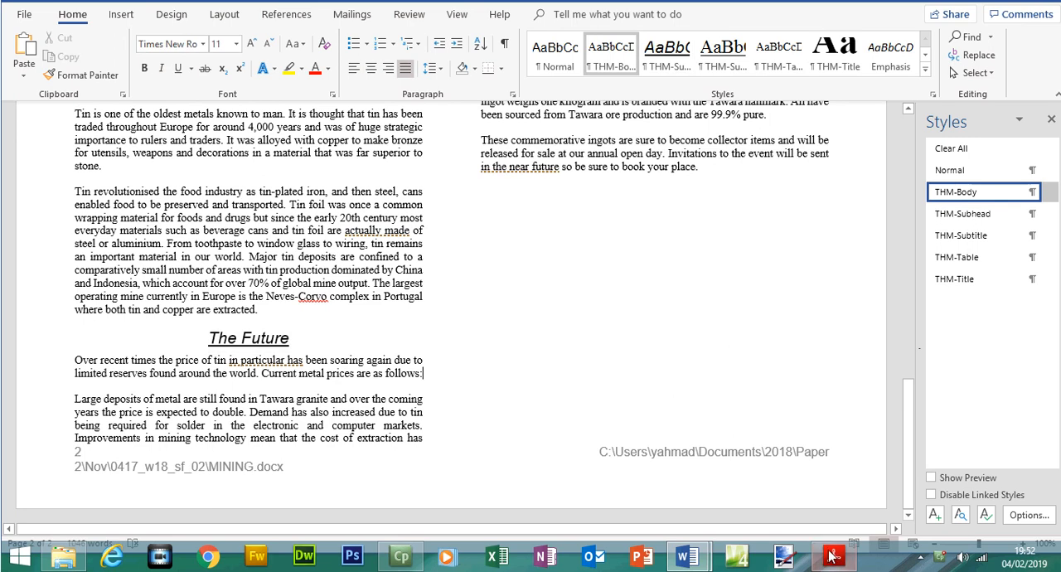
Switch to the exam paper, highlight the step 12 subheading instruction and read step 13 on inserting N218PRICELIST.csv as a table
click(833, 555)
drag(298, 296, 803, 284)
click(767, 89)
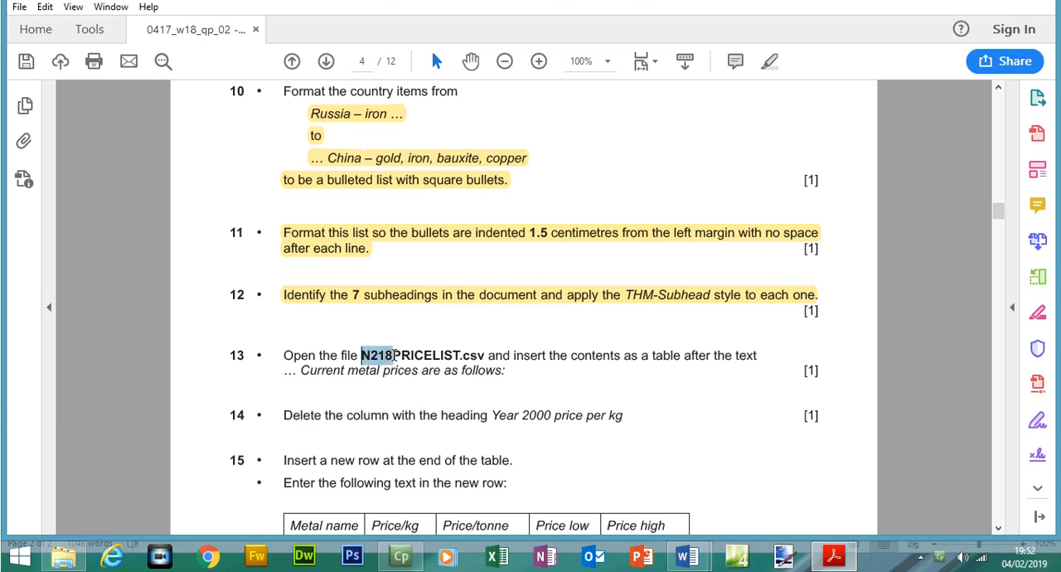
drag(393, 354, 743, 357)
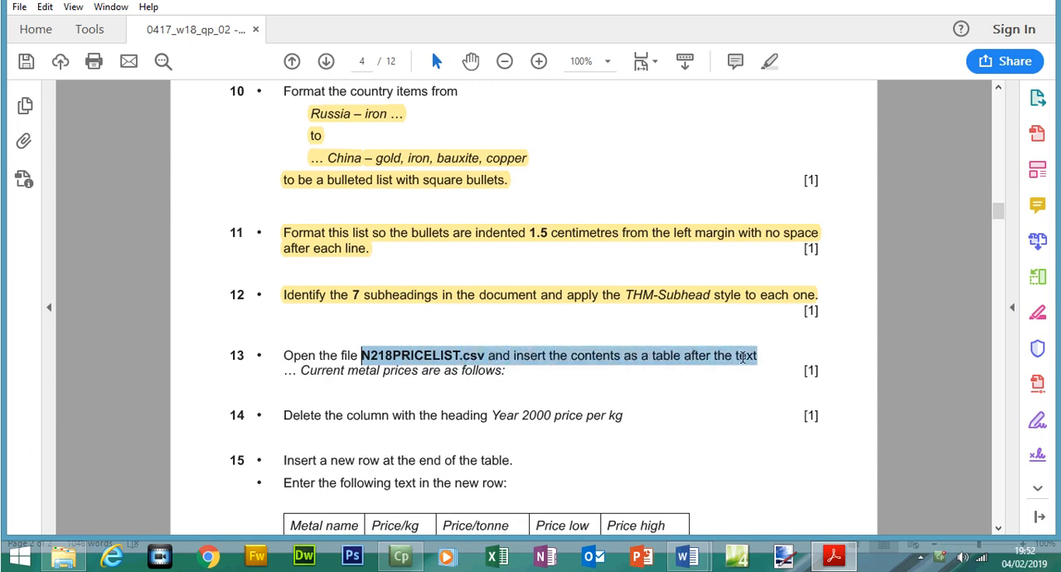
Copy "Current metal prices are as follows" from step 13, search for it in MINING and place the cursor after the colon
drag(302, 371, 479, 373)
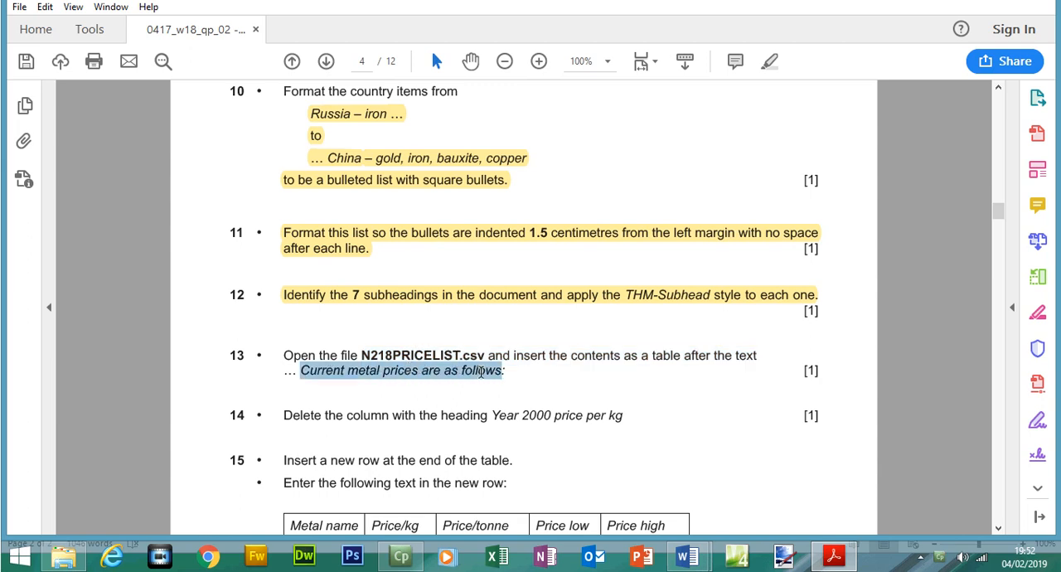
right_click(485, 375)
click(505, 391)
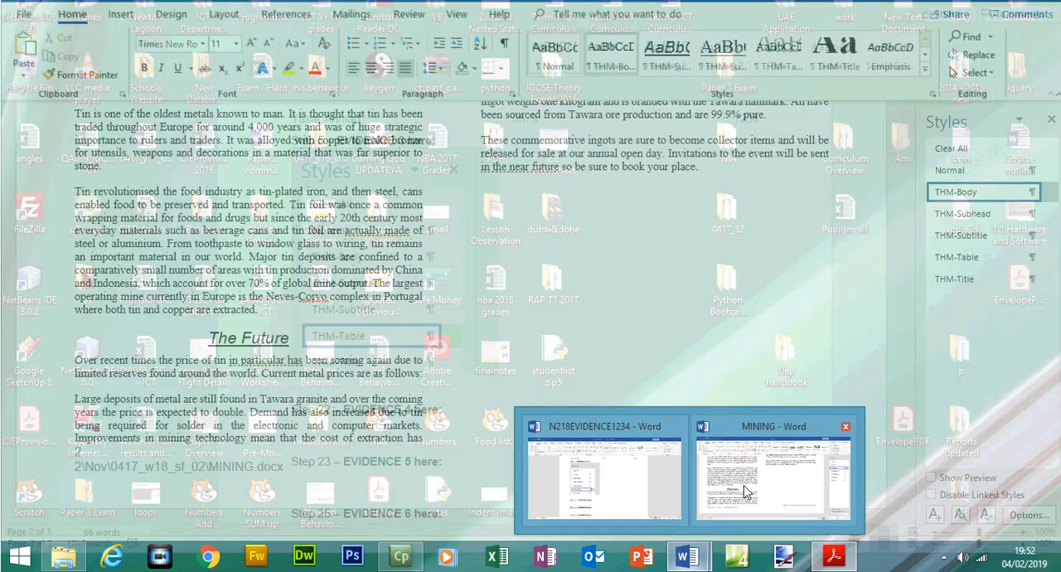
click(750, 489)
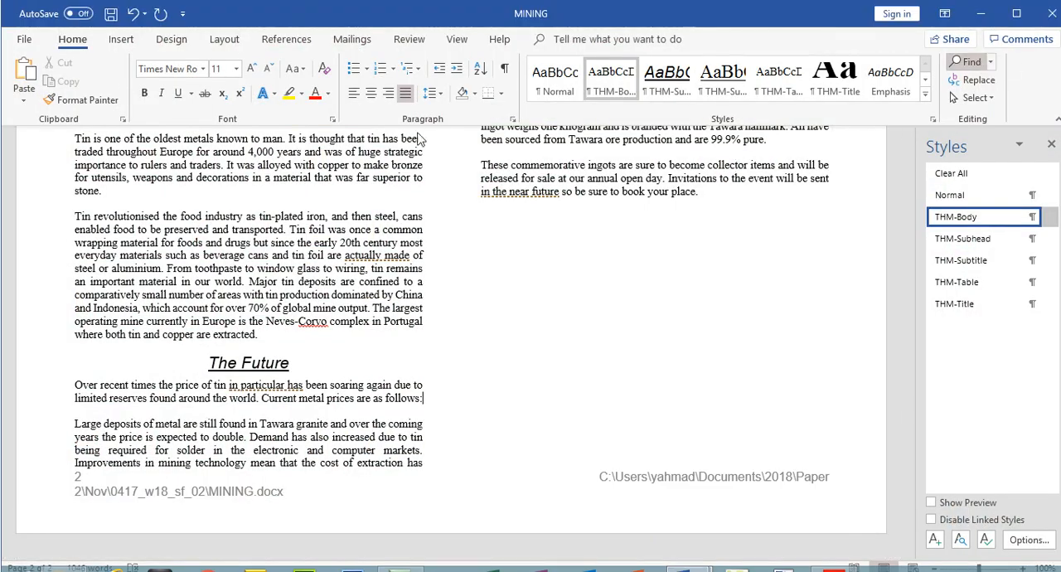
click(966, 37)
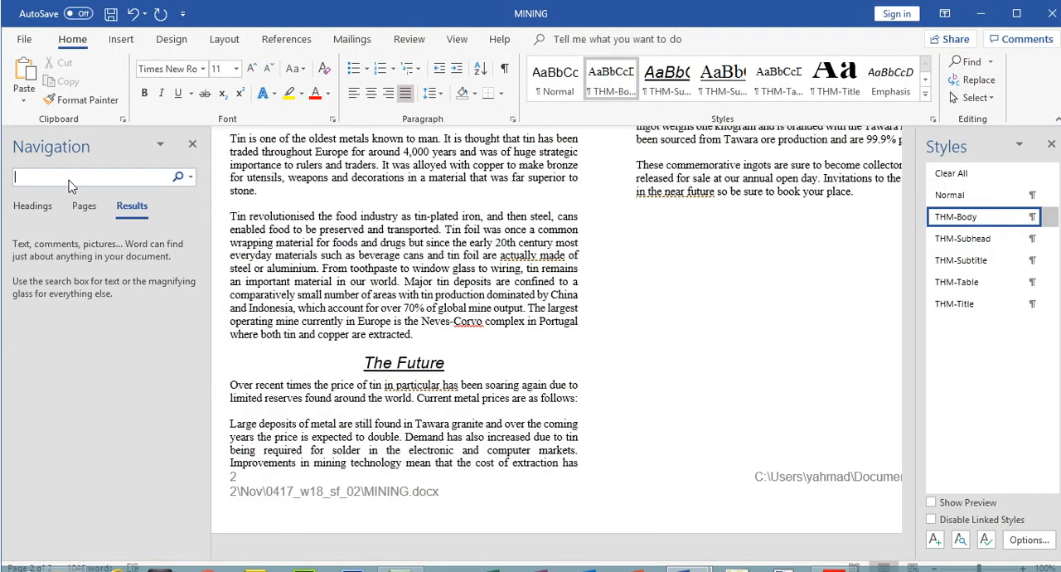
key(ctrl+v)
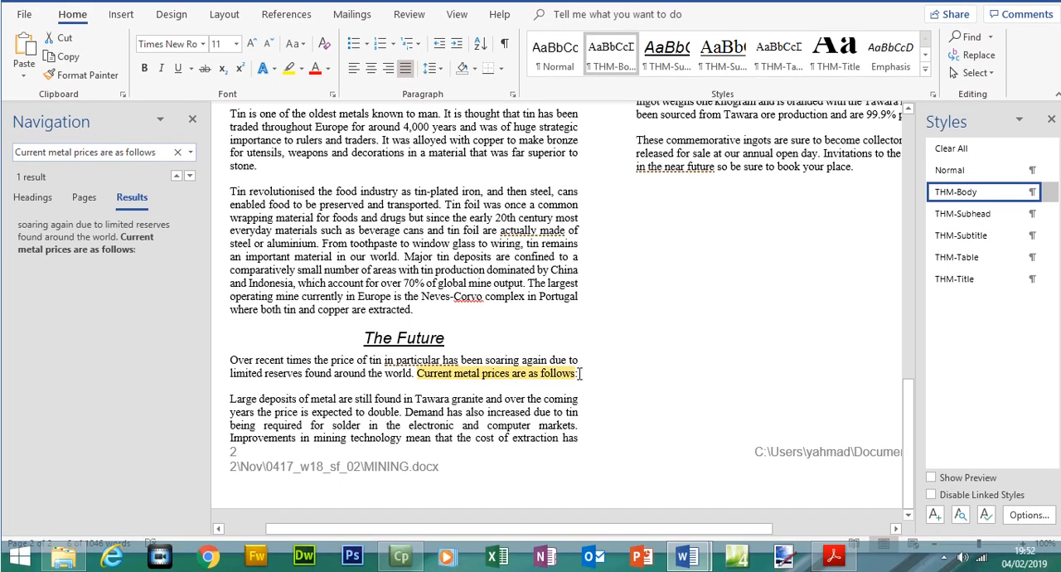
click(580, 386)
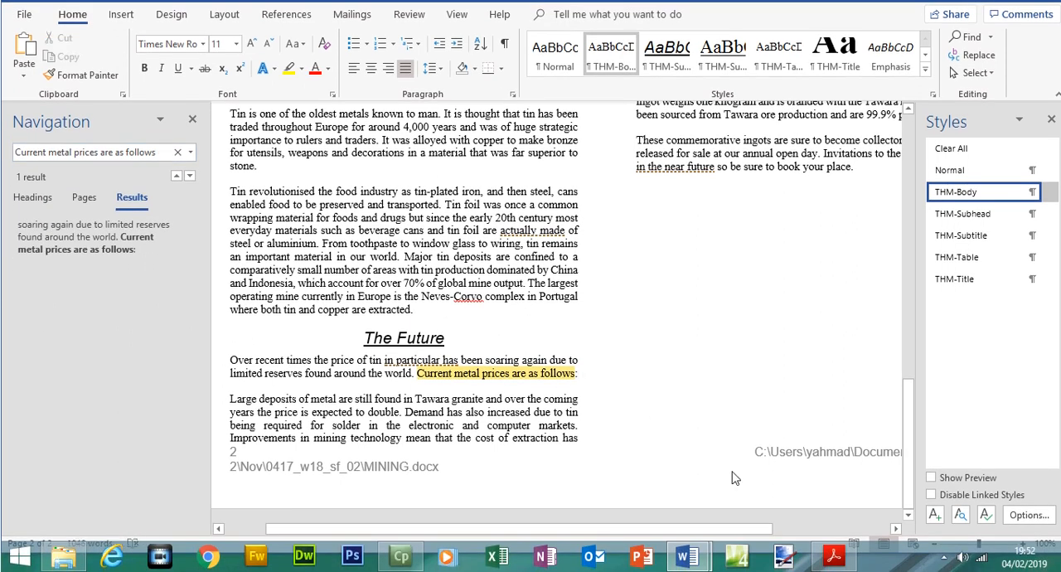
Recheck step 13 in the exam paper and start a new paragraph after "Current metal prices are as follows:" in MINING
click(834, 557)
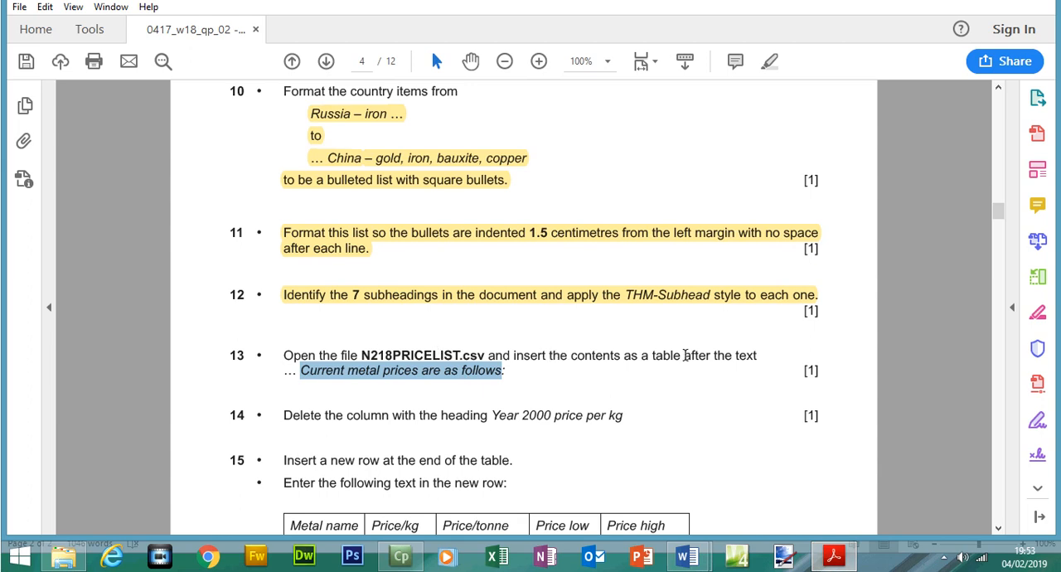
click(838, 558)
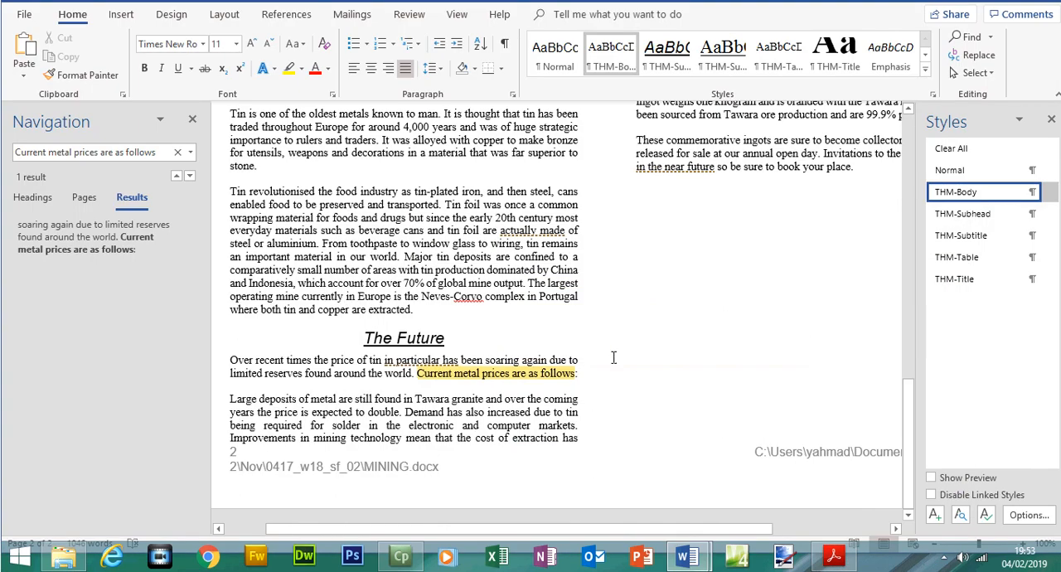
key(Return)
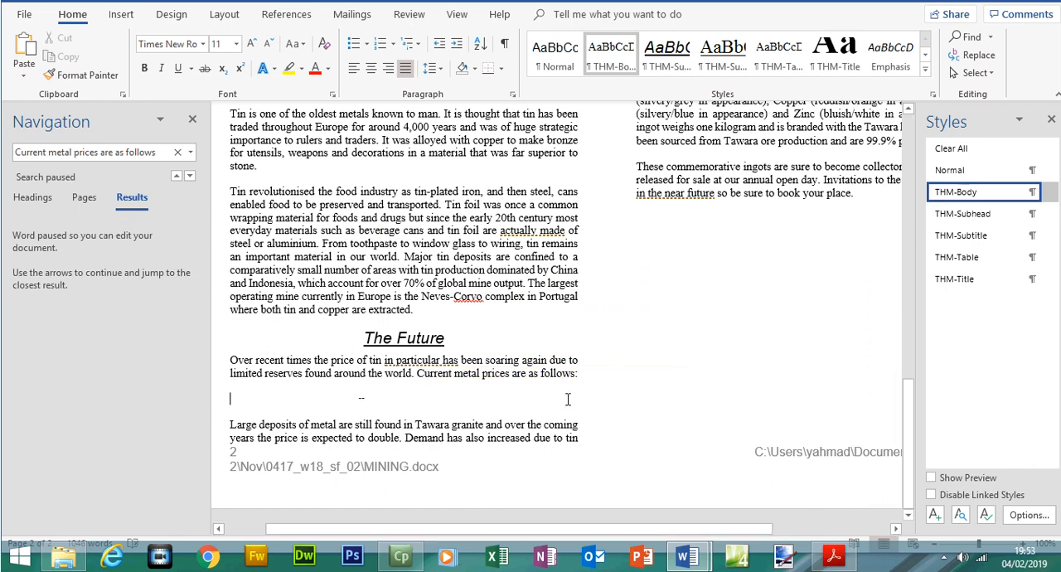
Check the file name in step 13 of the exam paper and open N218PRICELIST from the 0417_w18_sf_02 folder
click(835, 556)
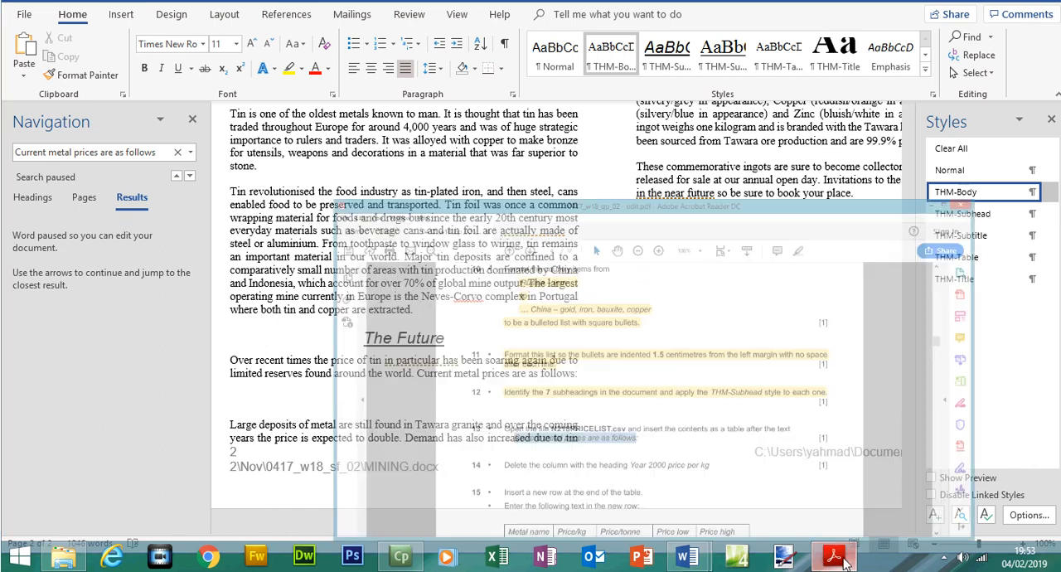
click(63, 556)
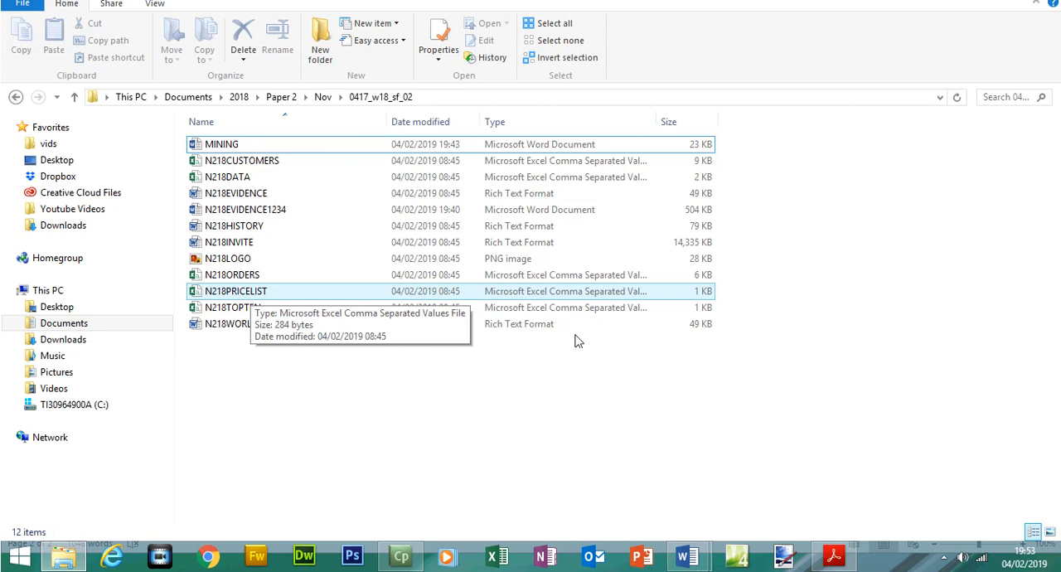
click(833, 557)
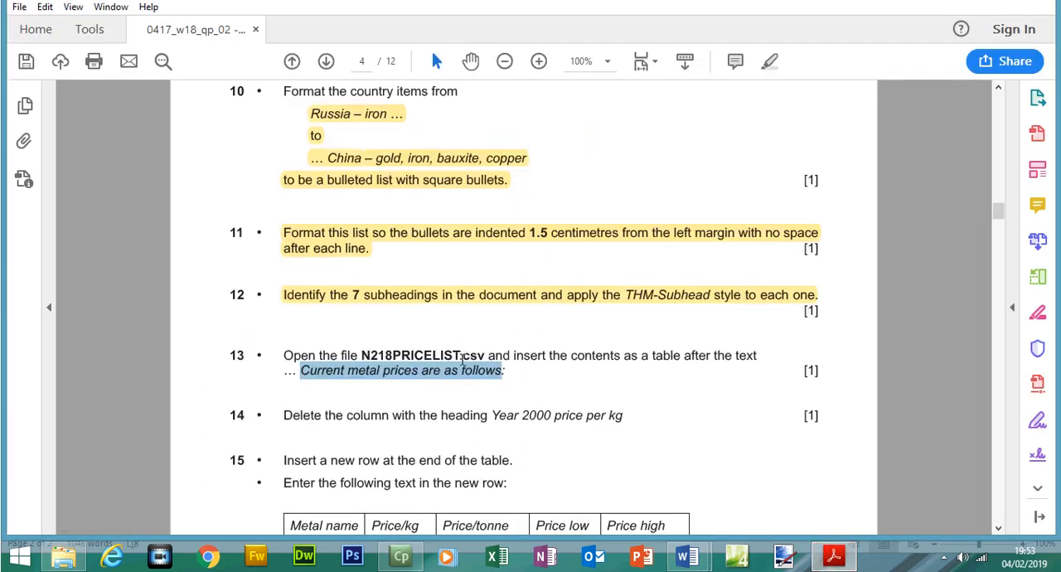
double_click(468, 356)
click(64, 556)
click(262, 292)
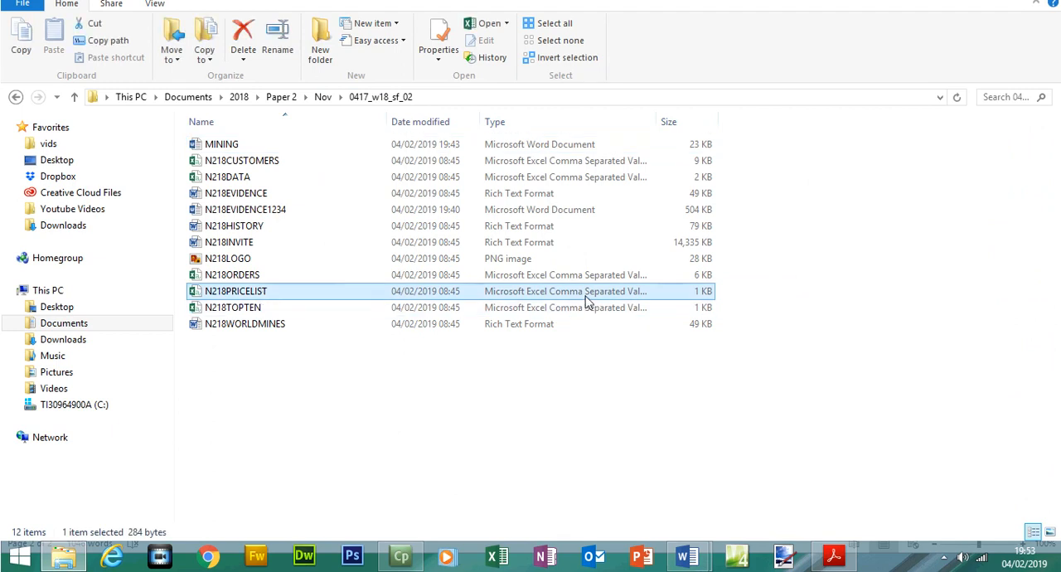
drag(654, 122, 737, 147)
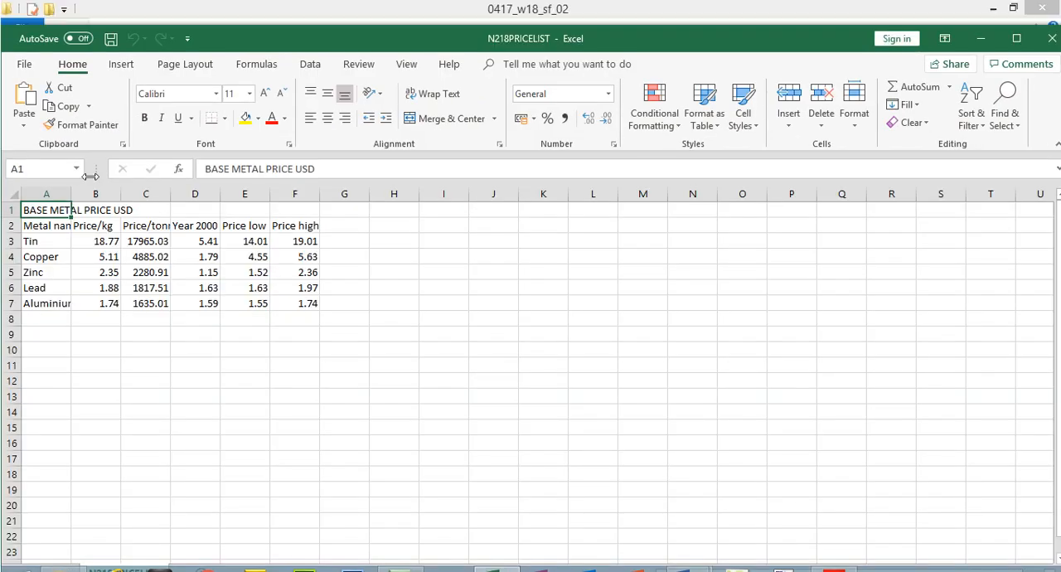
Fit the widths of columns A and F in N218PRICELIST to their contents, glancing at the exam paper in between
double_click(70, 193)
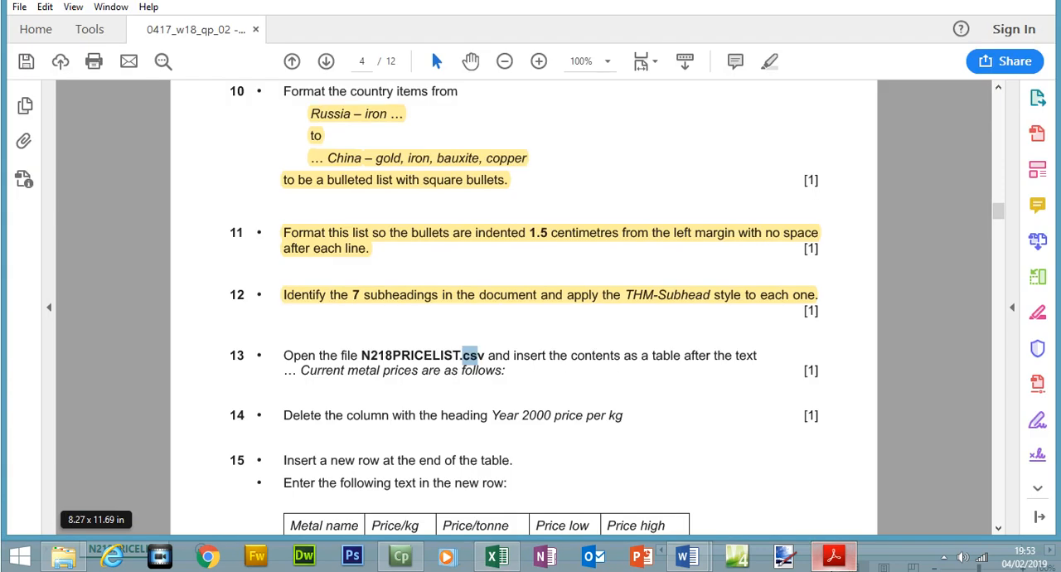
click(834, 556)
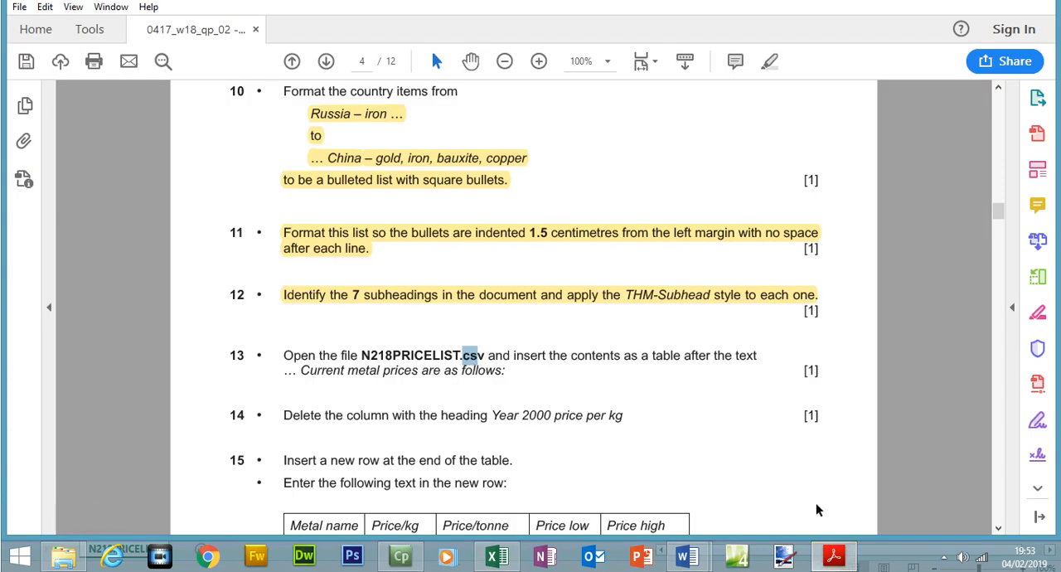
click(832, 564)
drag(402, 168, 409, 194)
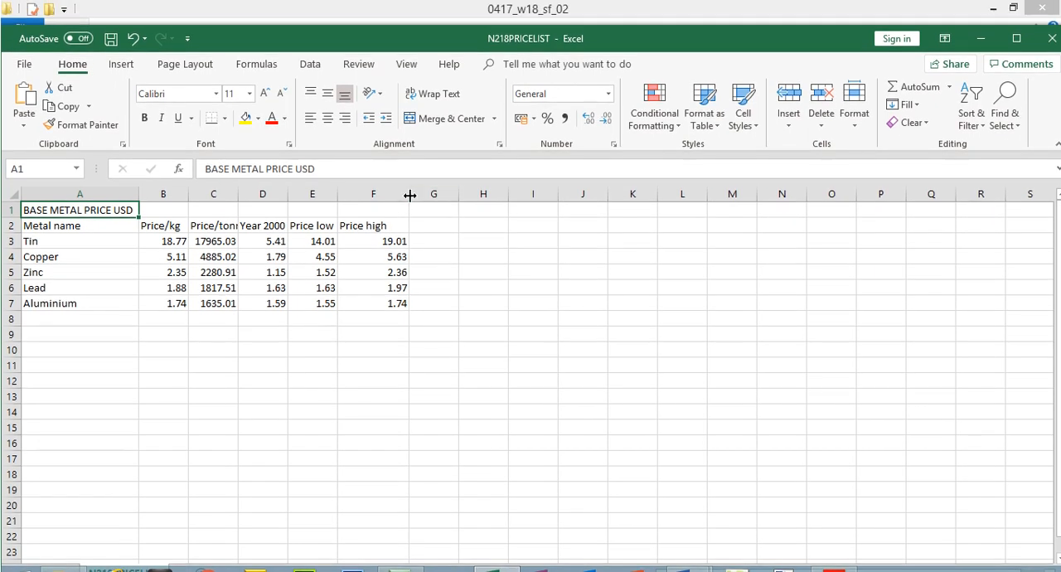
double_click(410, 195)
Copy cells A1:F7 of N218PRICELIST and paste them using destination styles into the empty paragraph below the metal prices sentence in MINING
drag(373, 303, 67, 210)
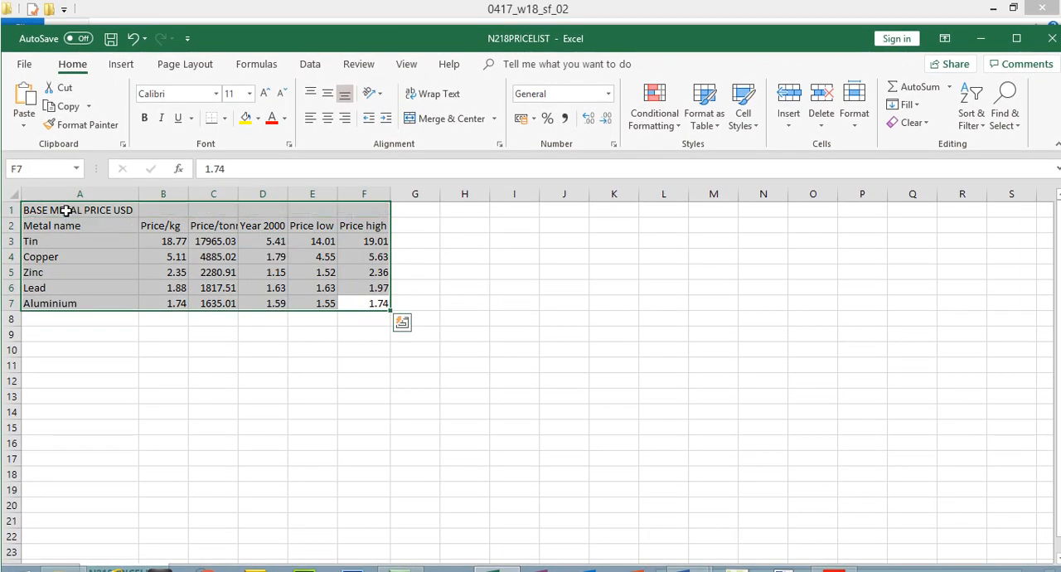
right_click(66, 210)
click(104, 224)
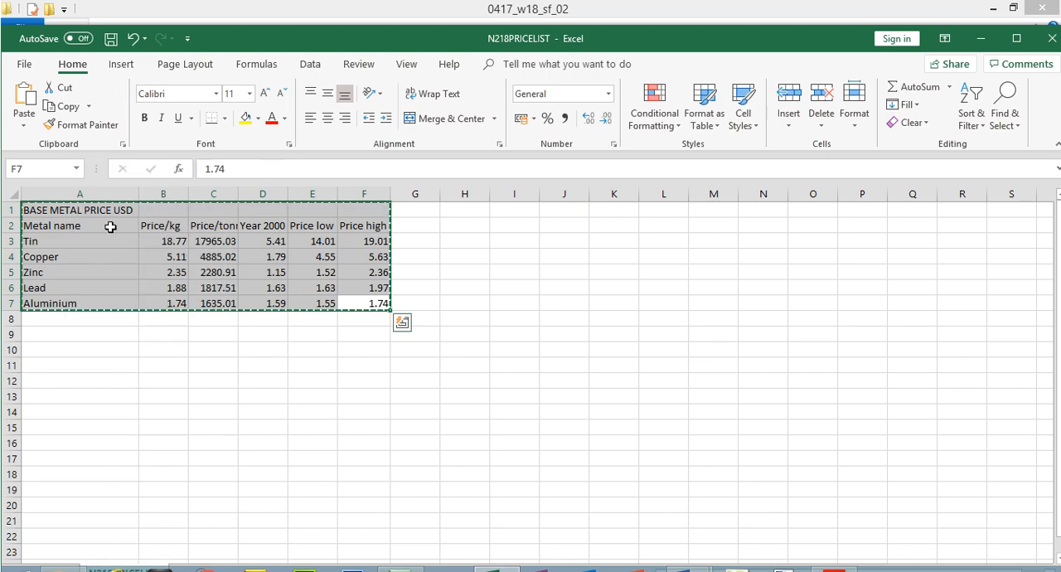
mouse_move(686, 557)
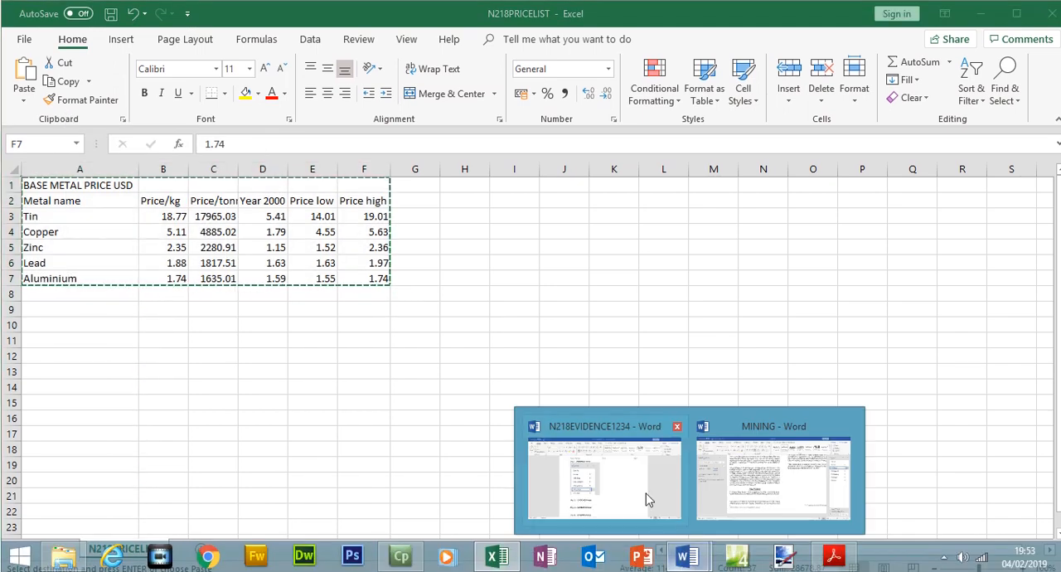
click(743, 495)
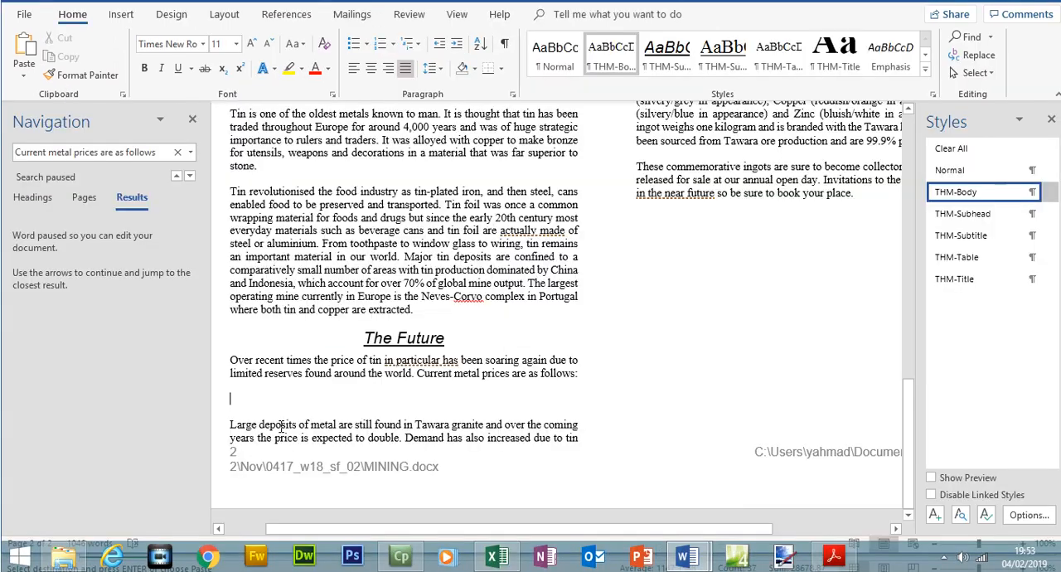
right_click(236, 399)
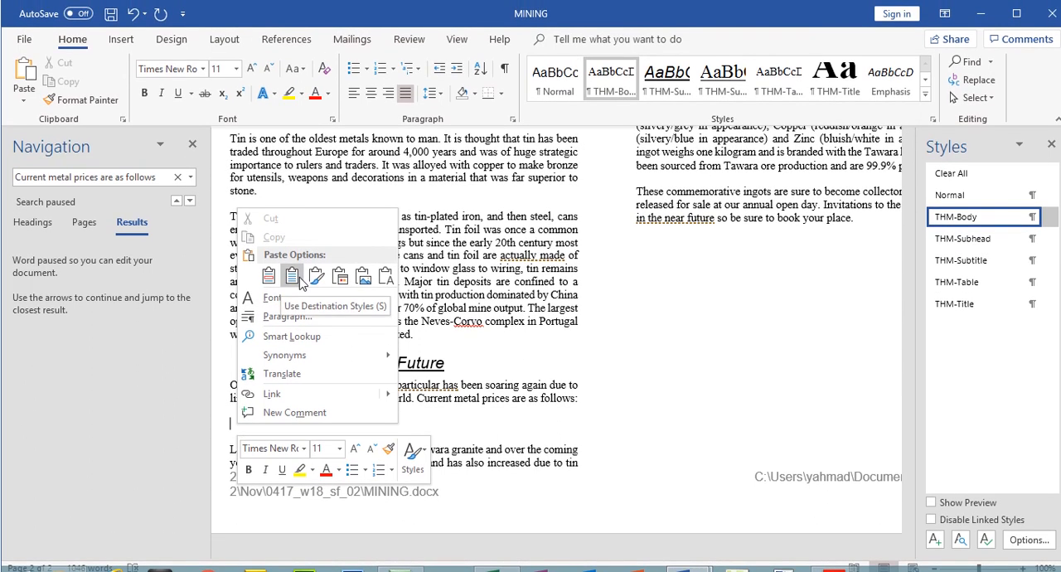
click(300, 281)
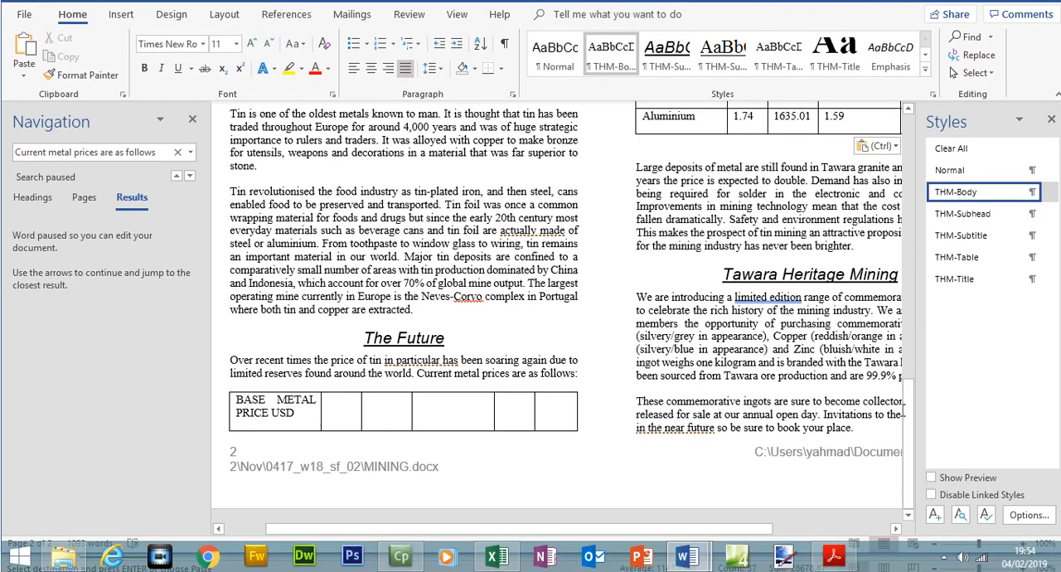
drag(909, 438, 912, 405)
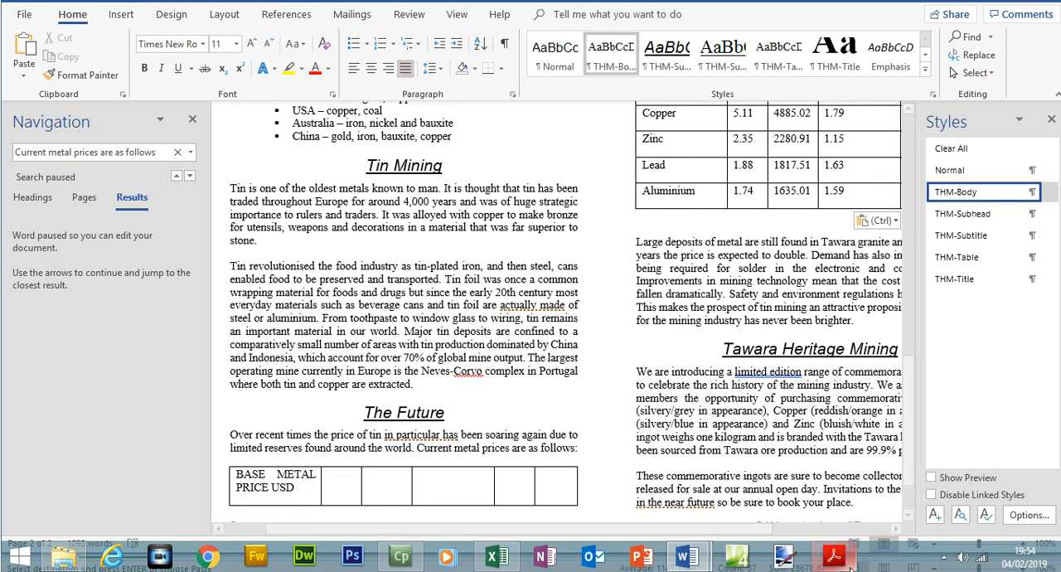
Switch to the exam paper, highlight the step 13 instruction and select step 14 on deleting the Year 2000 price per kg column
click(834, 556)
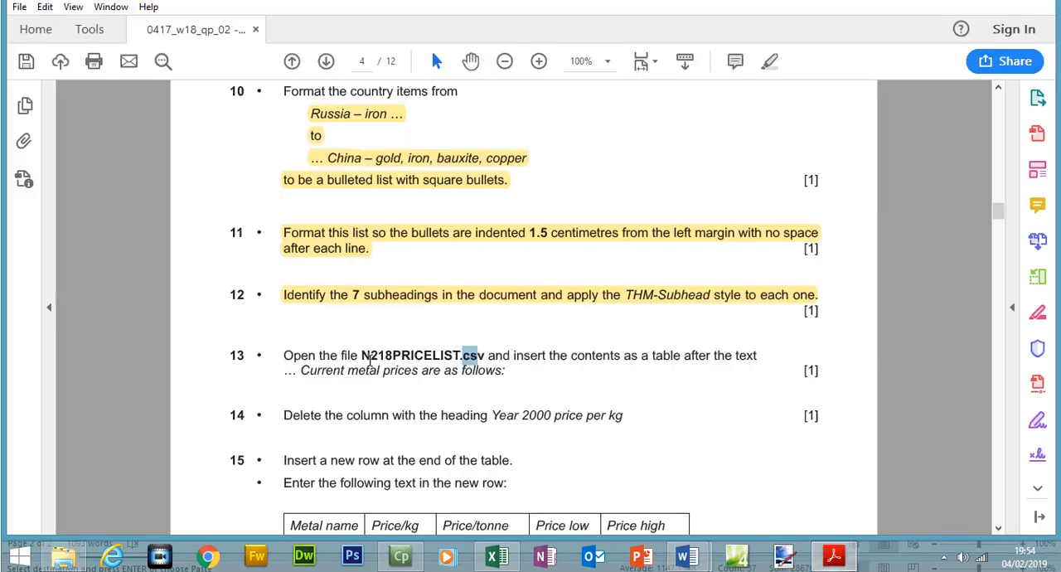
drag(287, 358, 510, 373)
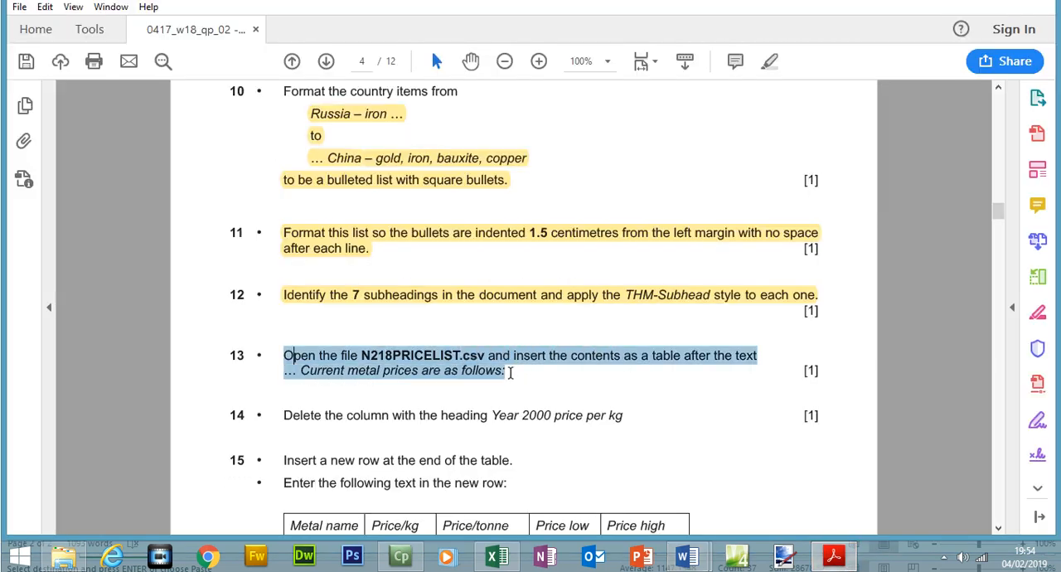
click(767, 63)
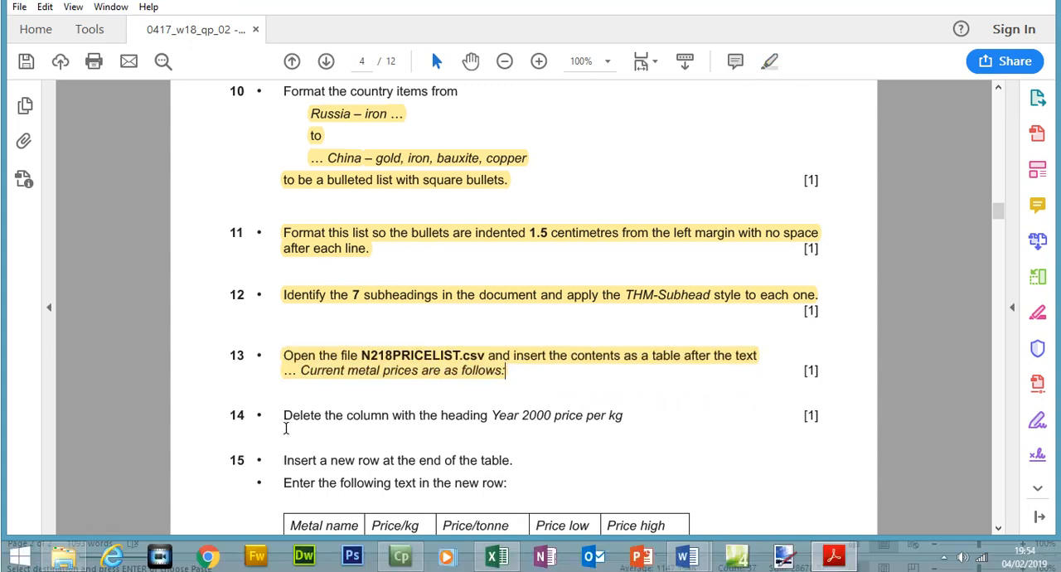
drag(286, 417, 624, 425)
Return to MINING and insert an empty paragraph after "Current metal prices are as follows:" to move the whole table into the second column
click(834, 557)
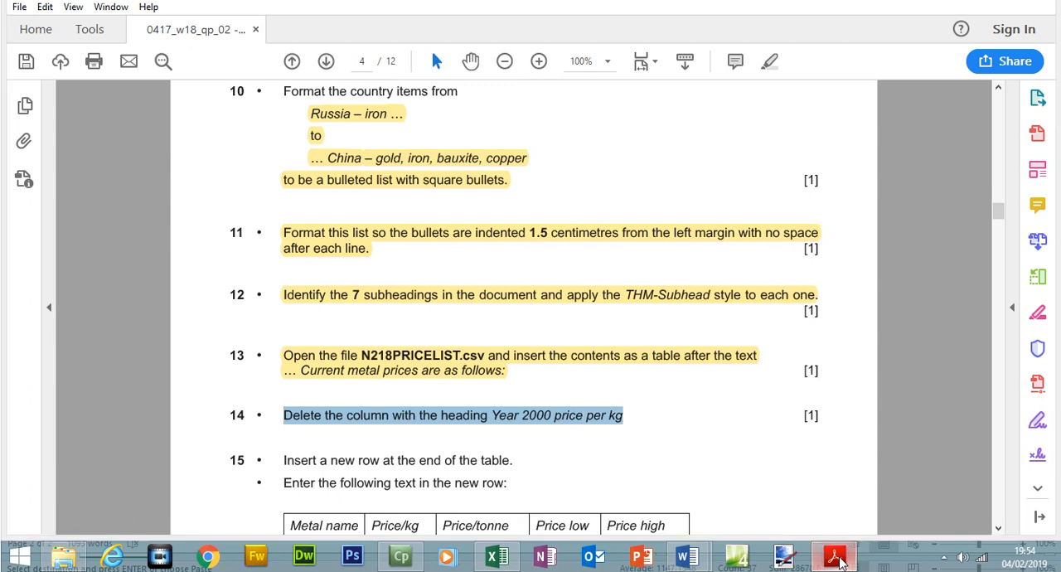
click(939, 544)
click(940, 544)
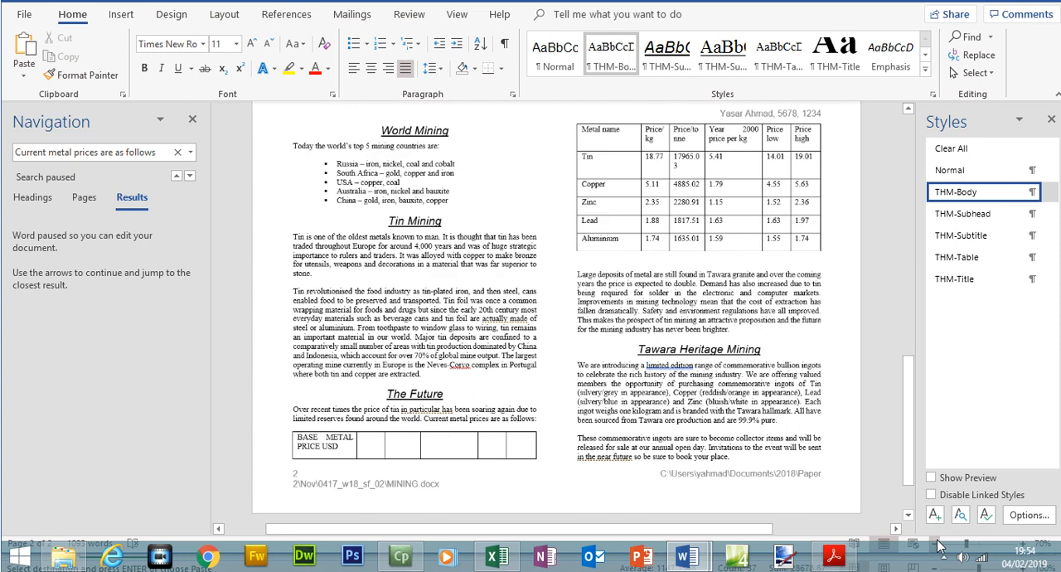
click(939, 545)
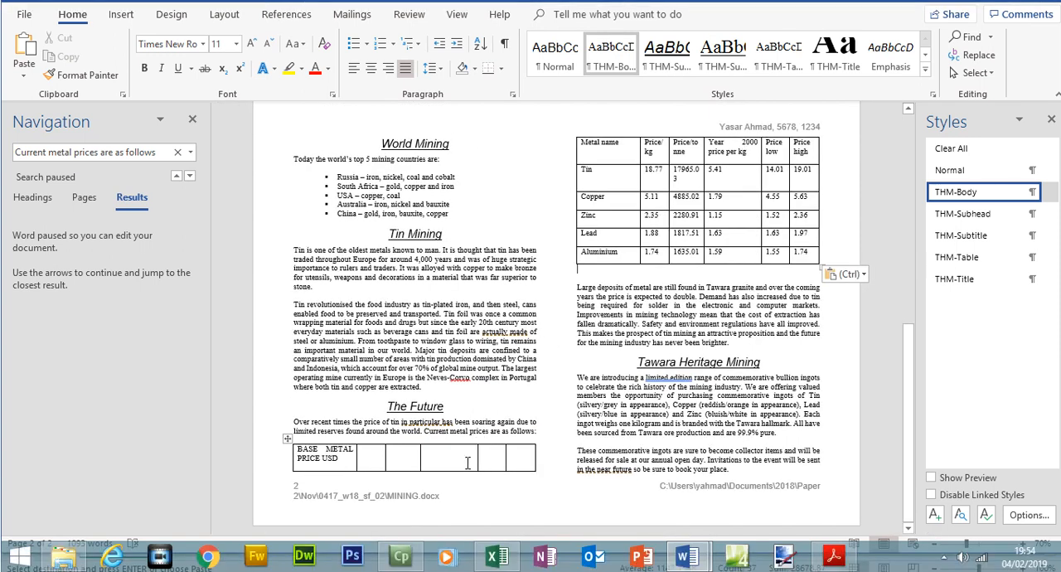
mouse_move(726, 147)
mouse_down()
mouse_move(723, 253)
mouse_move(734, 251)
mouse_move(441, 477)
mouse_move(446, 510)
mouse_move(439, 480)
mouse_up()
click(543, 432)
key(Return)
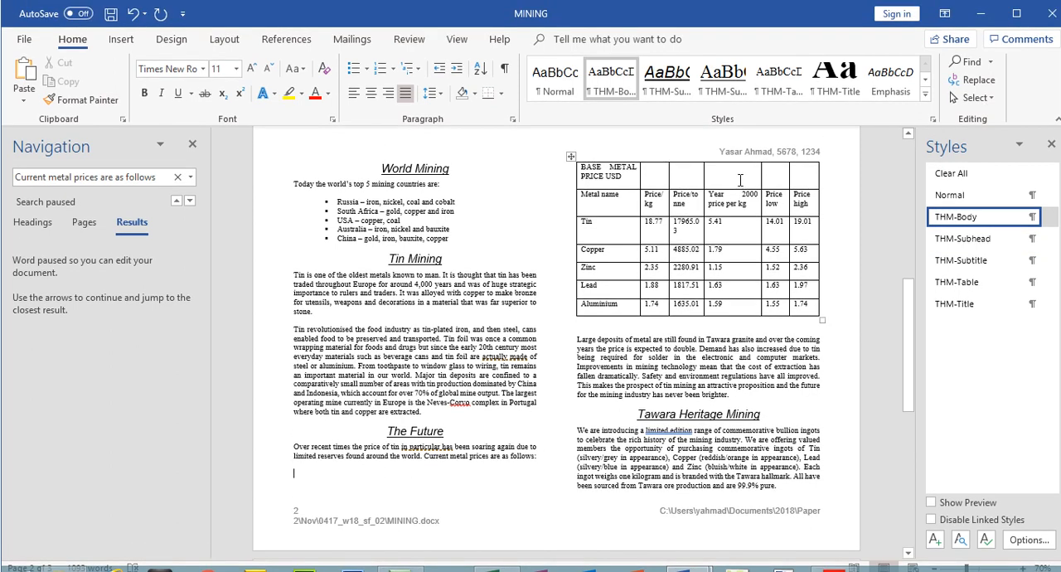
Delete the Year 2000 price per kg column from the price table and switch back to the exam paper
drag(734, 178, 736, 209)
drag(717, 304, 723, 174)
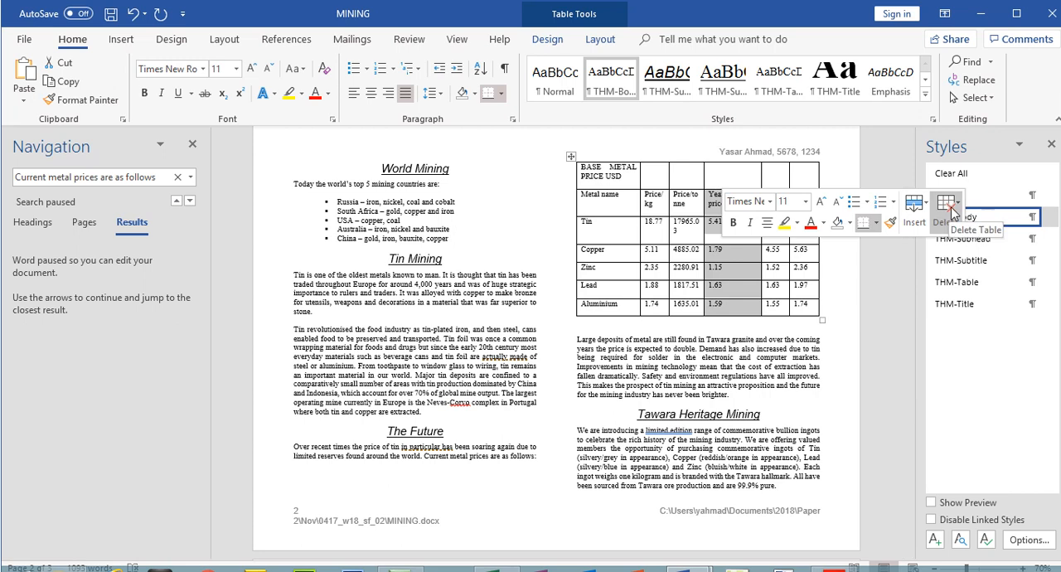
click(950, 207)
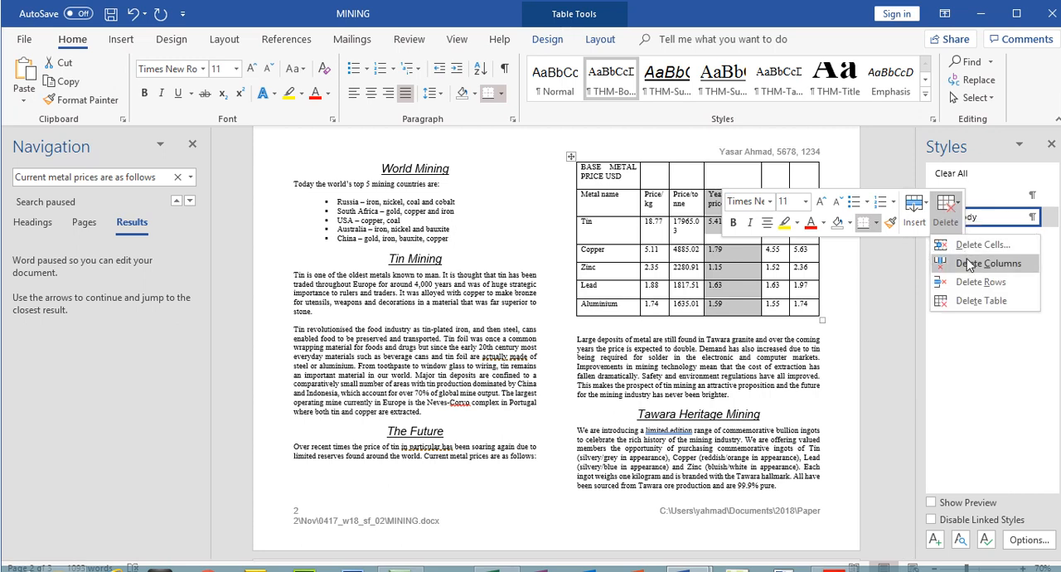
click(972, 263)
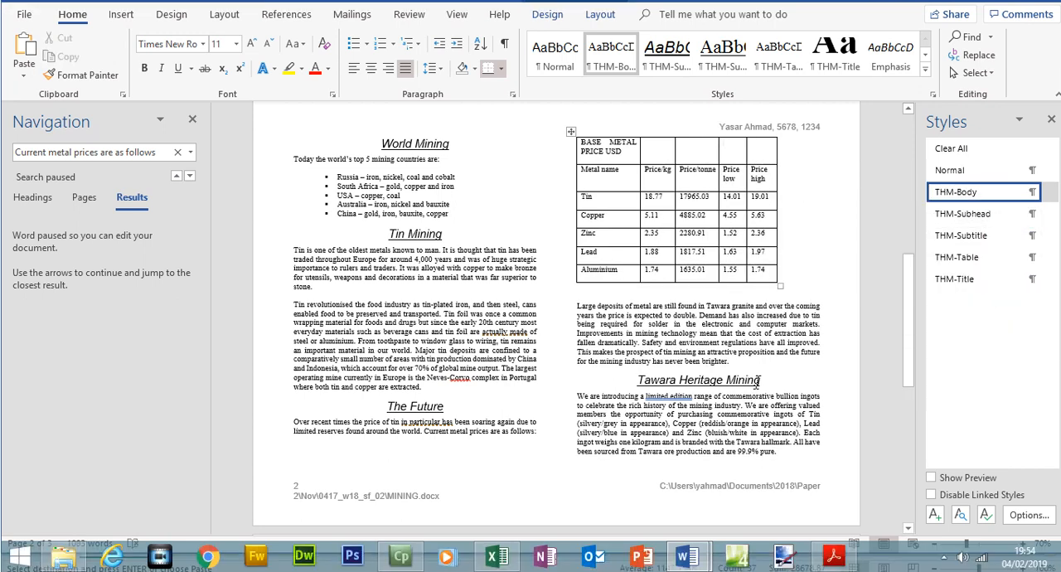
click(835, 556)
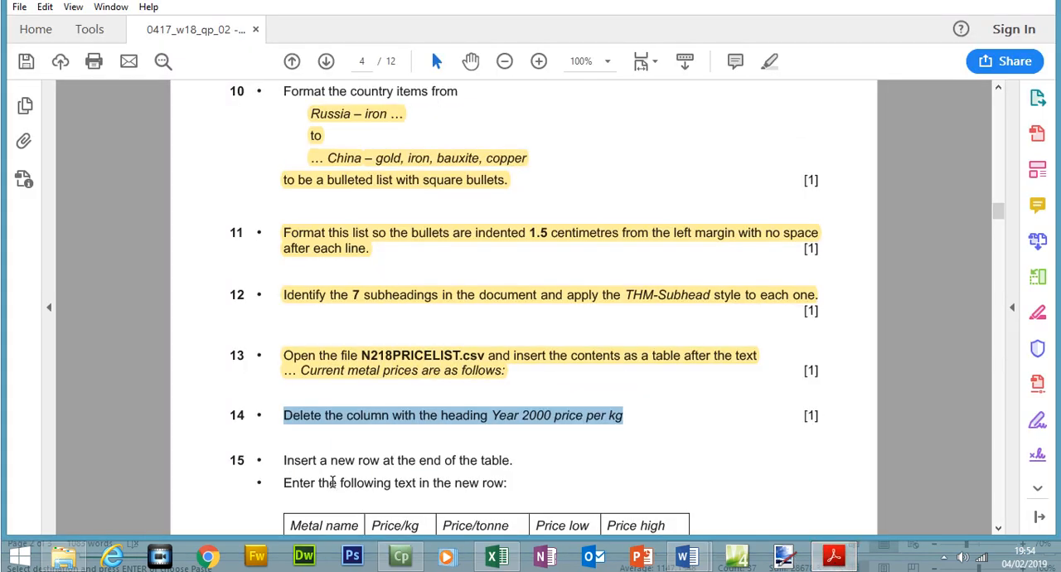
Select the step 15 instructions in the exam paper, switch to MINING and insert a new row below the Aluminium row of the price table
drag(282, 462, 517, 458)
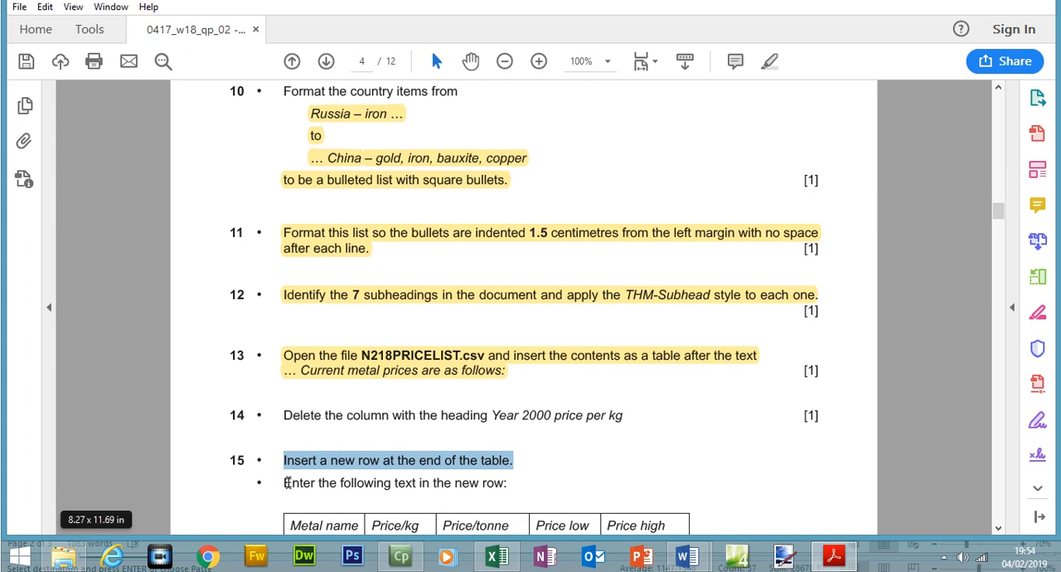
drag(283, 479, 428, 477)
click(836, 559)
click(747, 242)
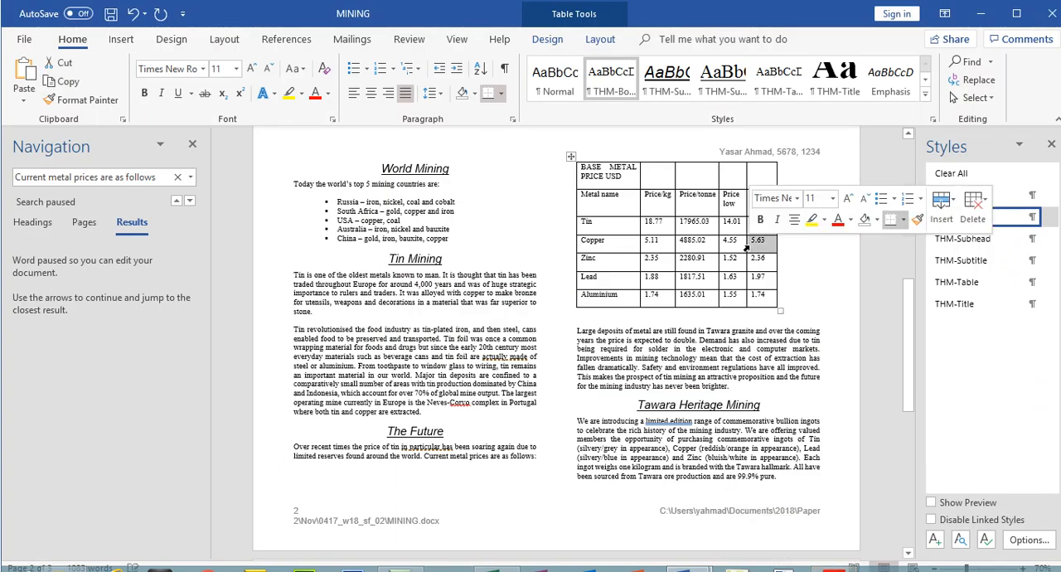
click(946, 199)
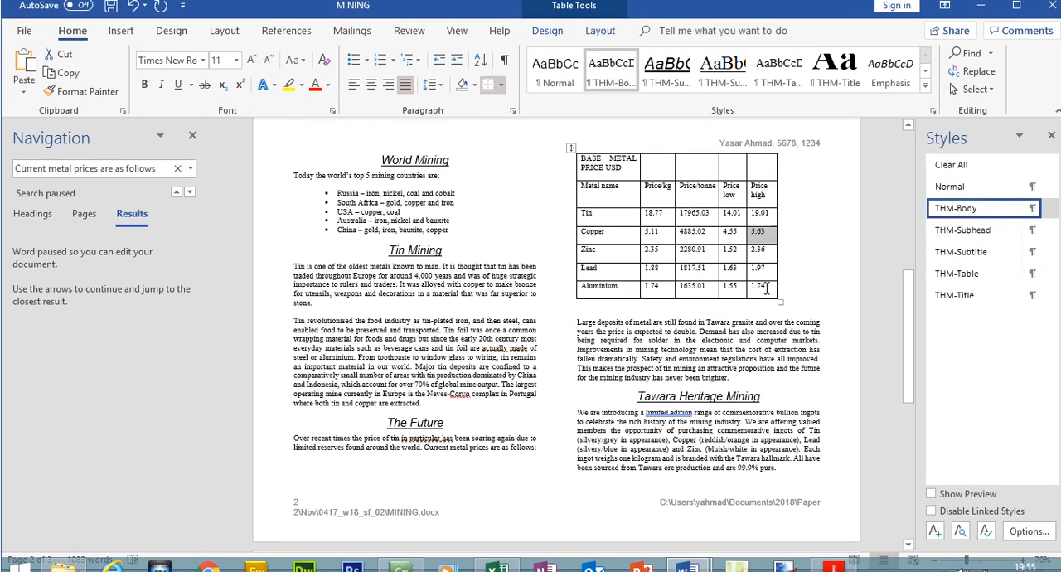
click(767, 289)
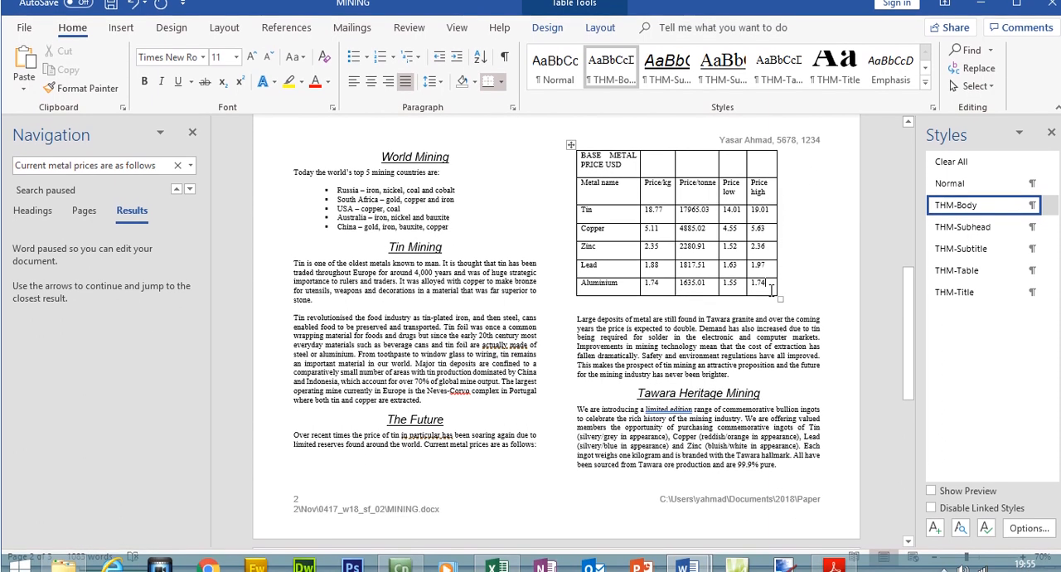
double_click(769, 287)
click(970, 256)
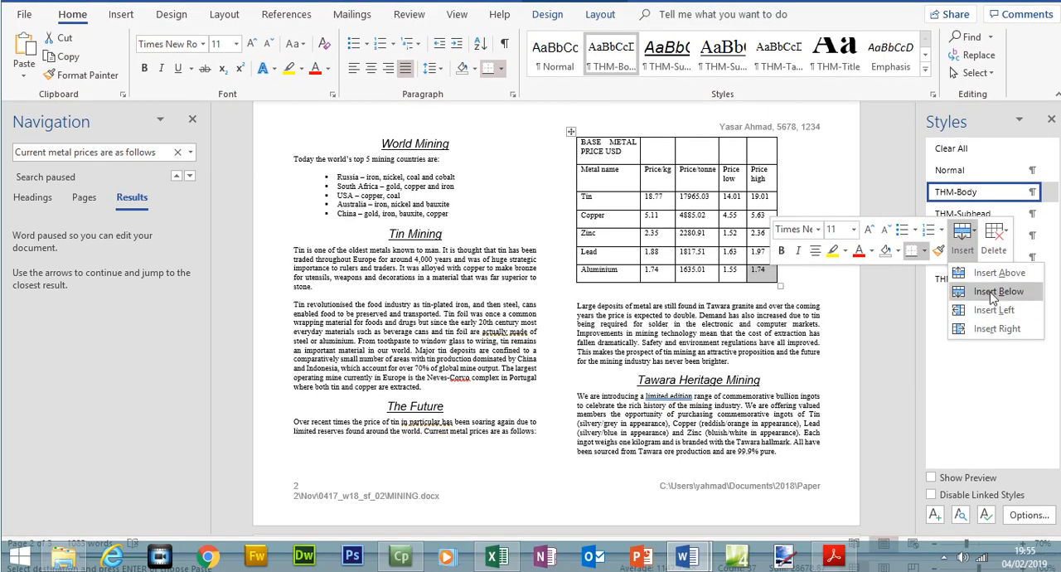
click(984, 297)
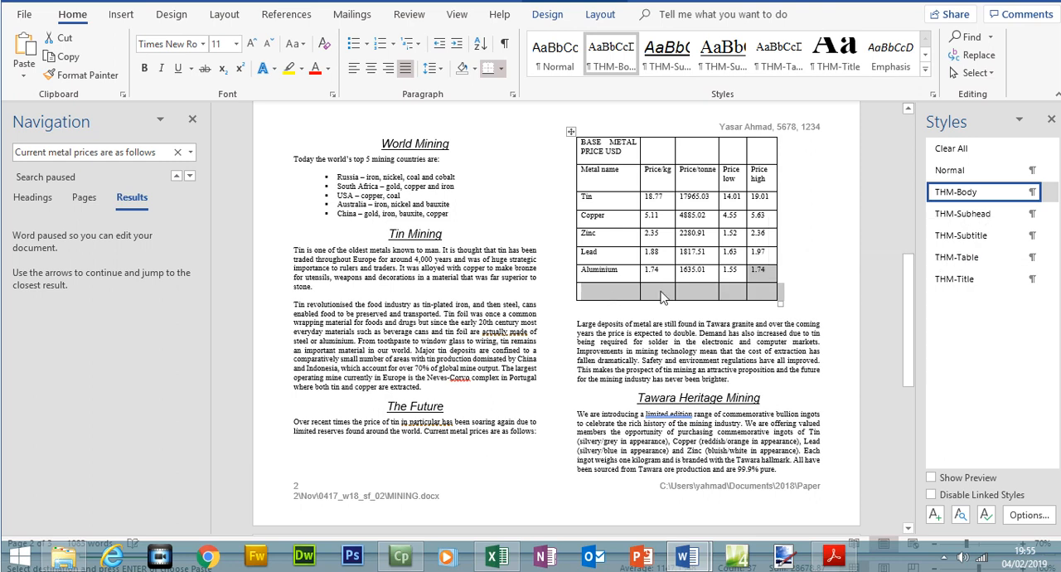
Copy the metal name Nickel from the step 15 table in the exam paper into the first cell of the new row in MINING
click(833, 556)
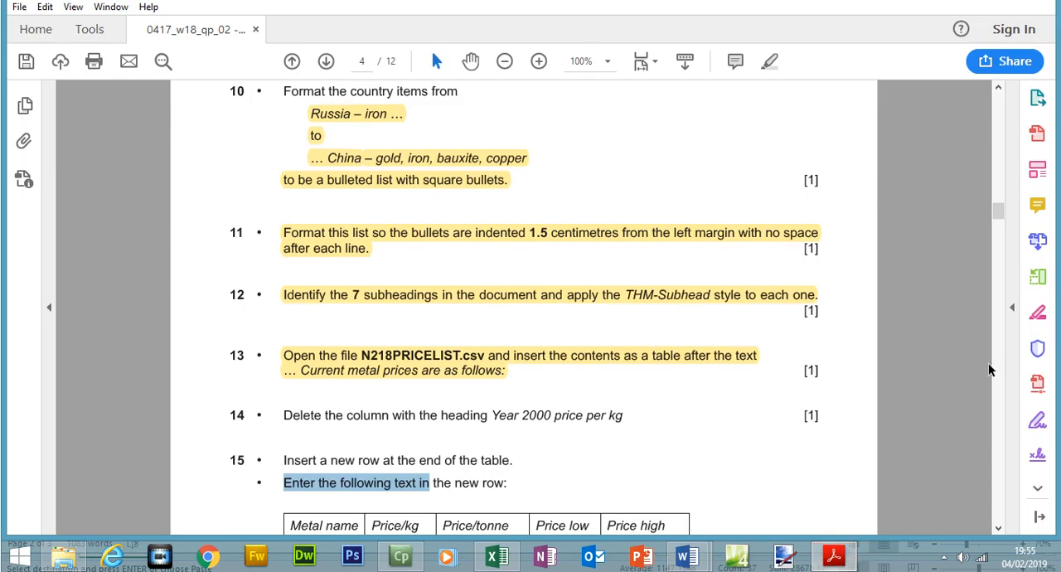
scroll(989, 239, down, 3)
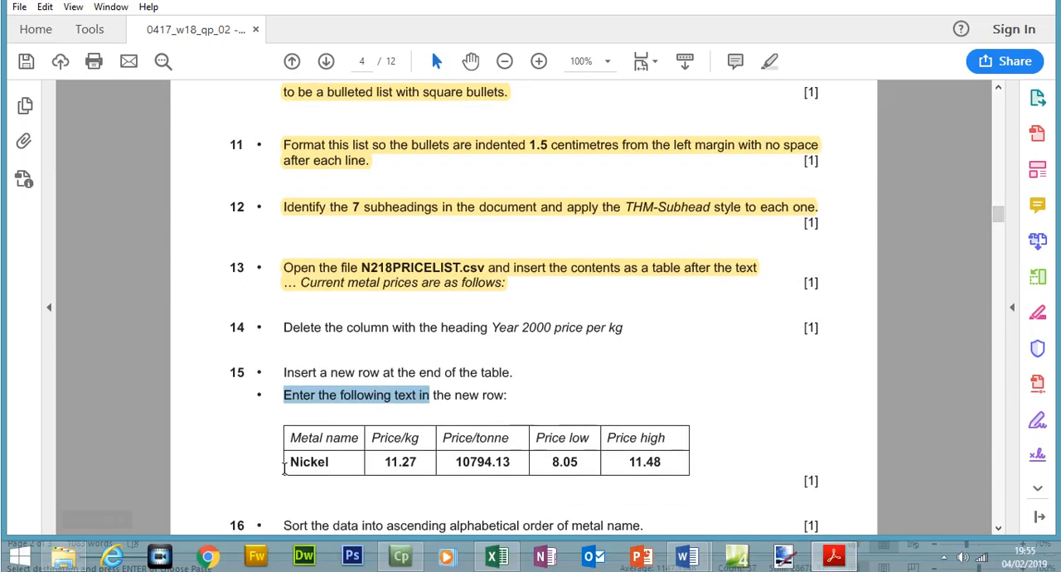
drag(291, 462, 329, 462)
right_click(323, 462)
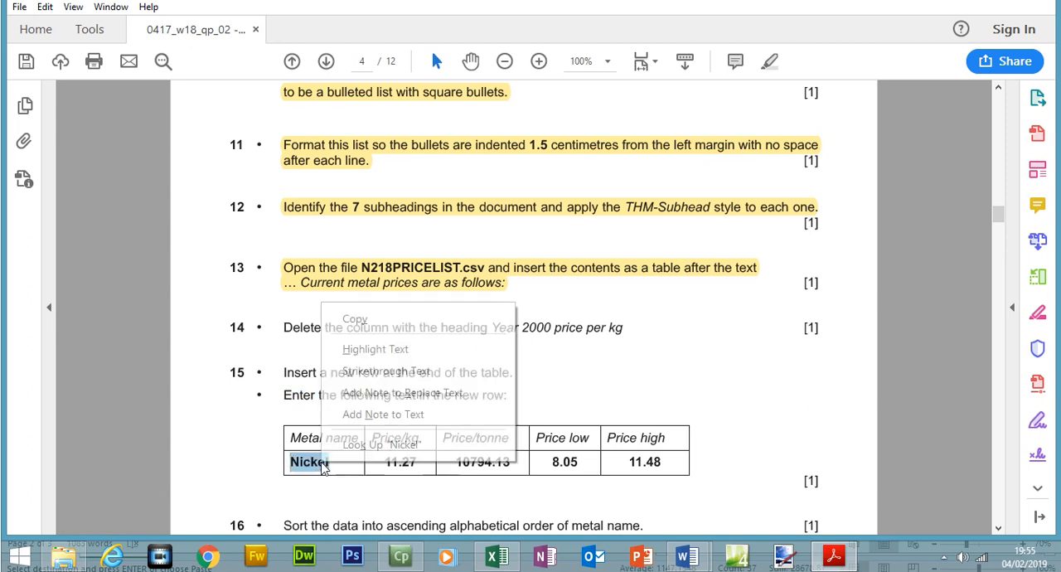
click(355, 319)
click(830, 556)
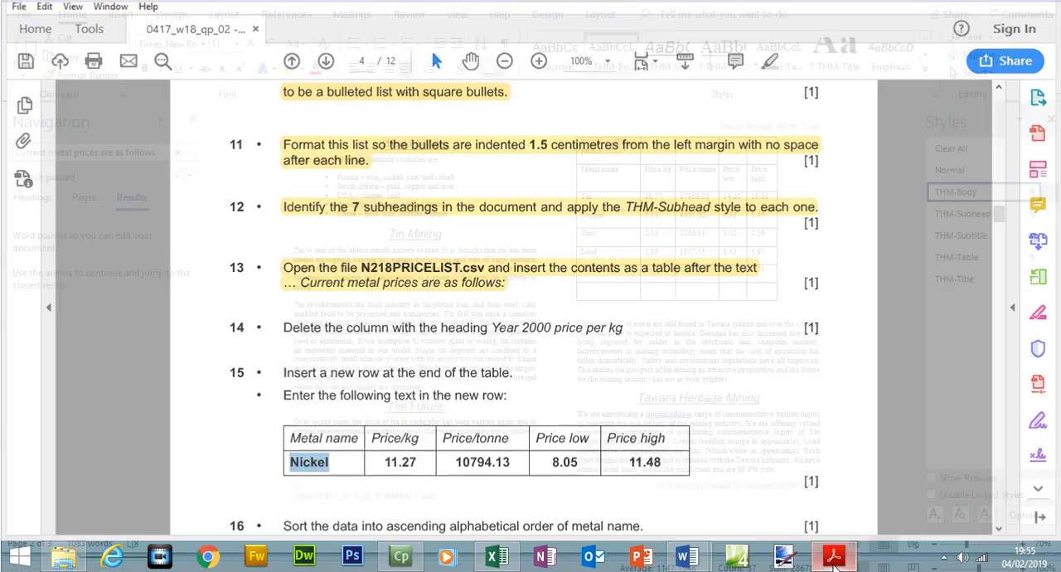
click(609, 291)
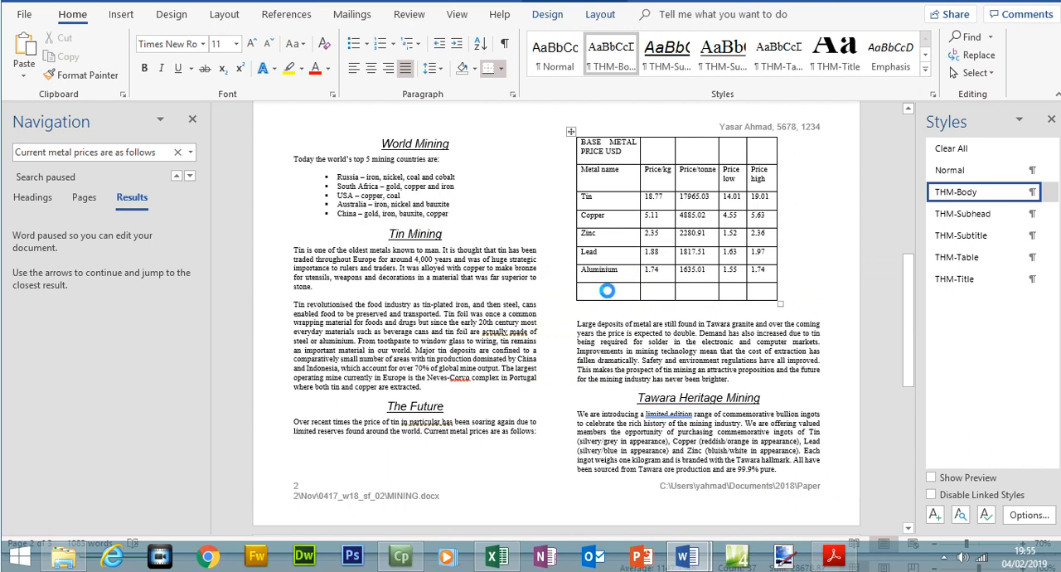
key(ctrl+v)
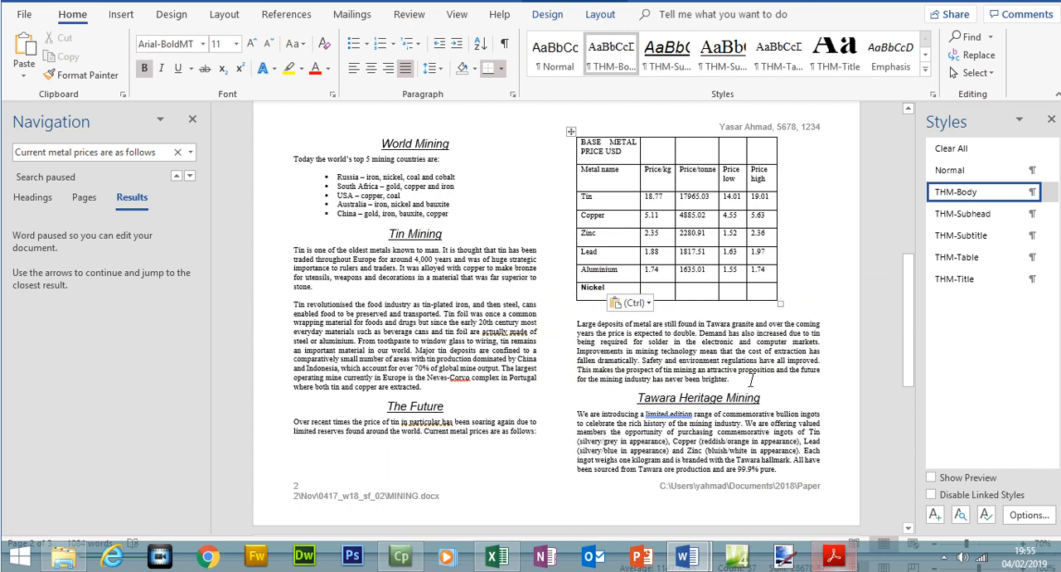
Copy the Price/kg value 11.27 from the exam paper into the Price/kg cell of the Nickel row in MINING
click(836, 557)
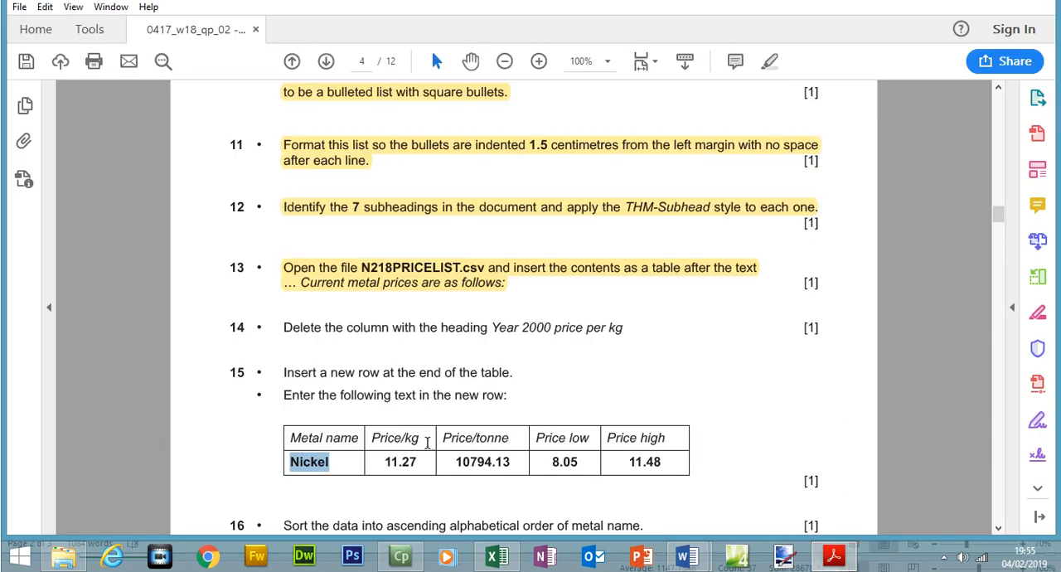
drag(382, 461, 419, 462)
right_click(420, 466)
click(433, 351)
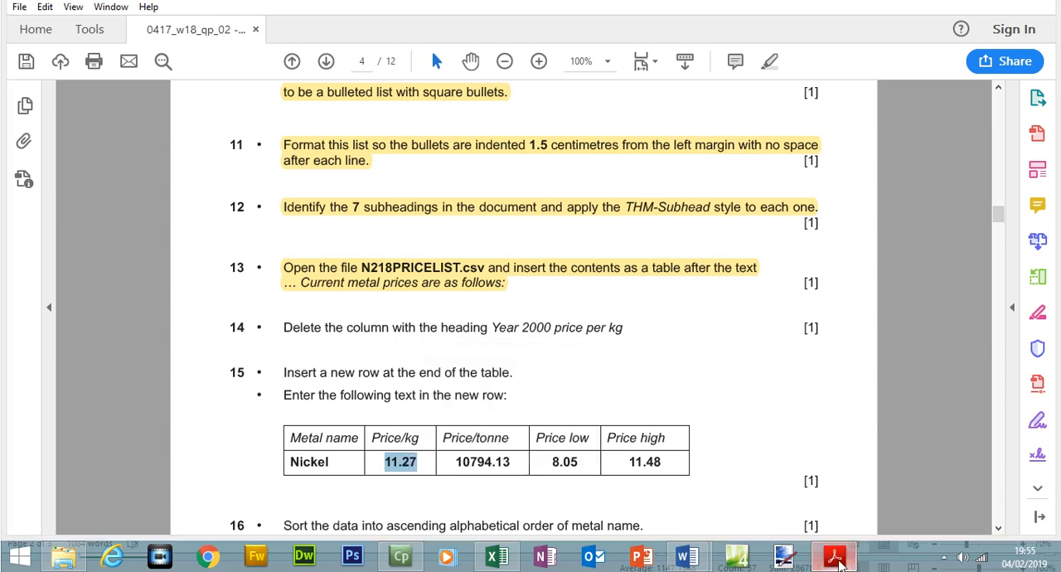
click(839, 564)
click(660, 288)
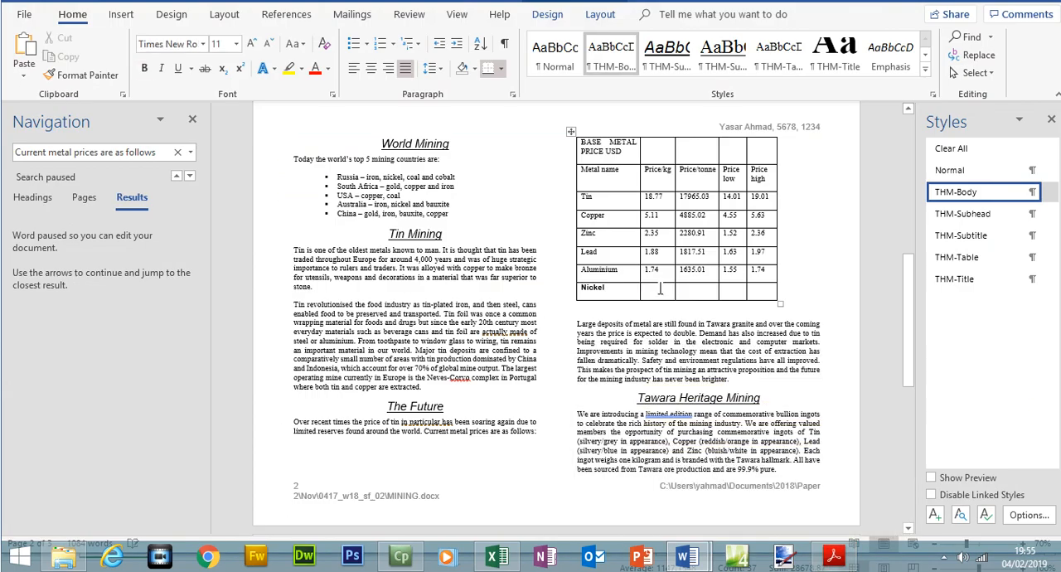
key(ctrl+v)
Copy the Price/tonne value 10794.13 from the exam paper into the Price/tonne cell of the Nickel row in MINING
click(836, 559)
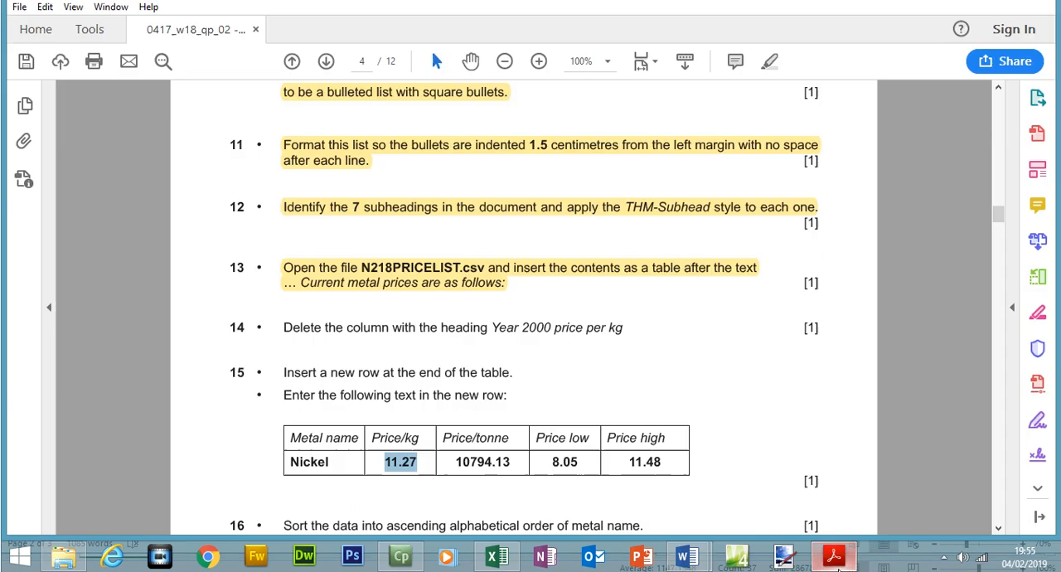
drag(456, 462, 510, 459)
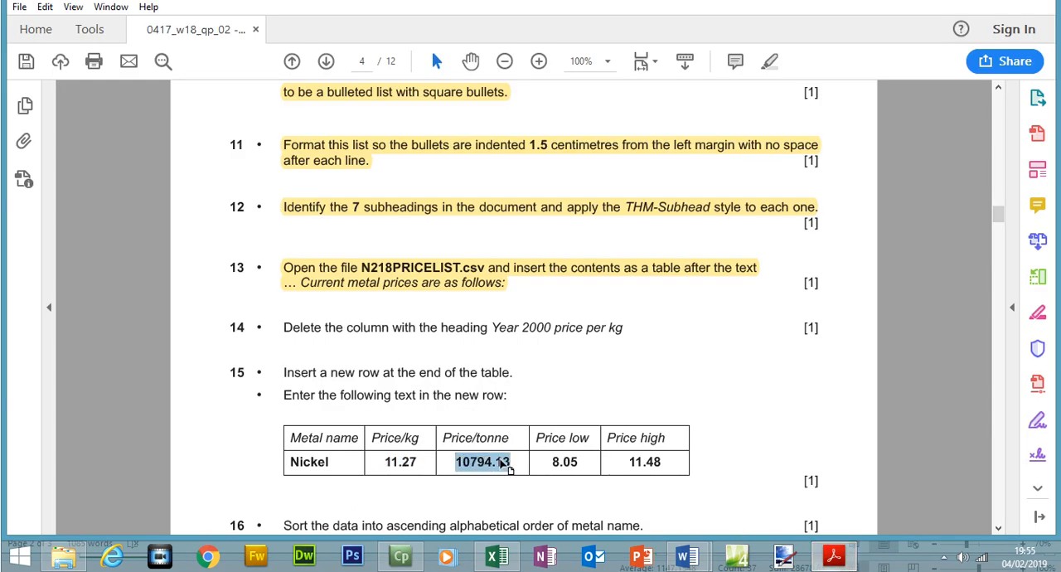
right_click(507, 469)
click(534, 352)
click(833, 560)
click(699, 292)
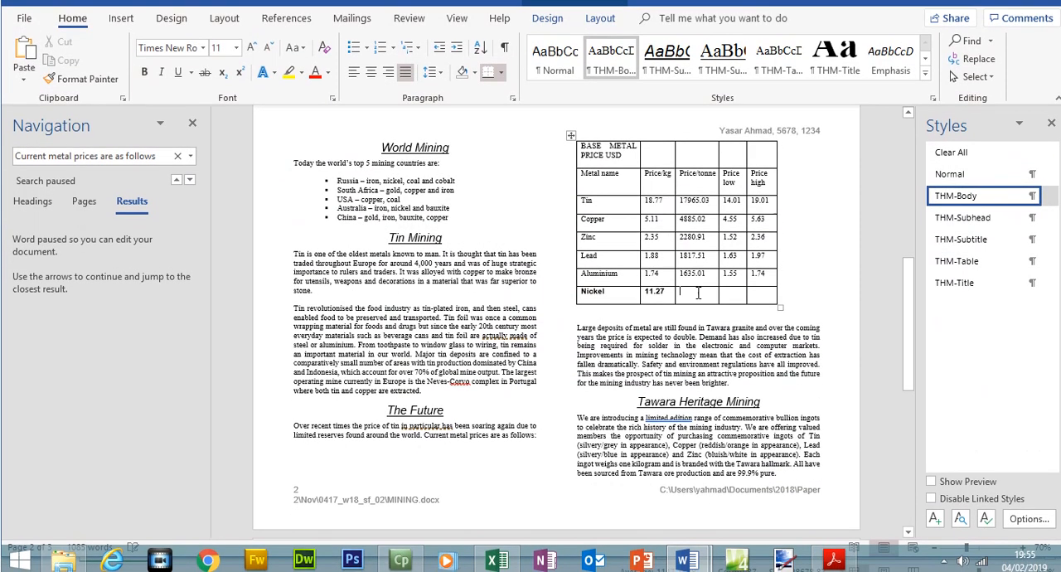
key(ctrl+v)
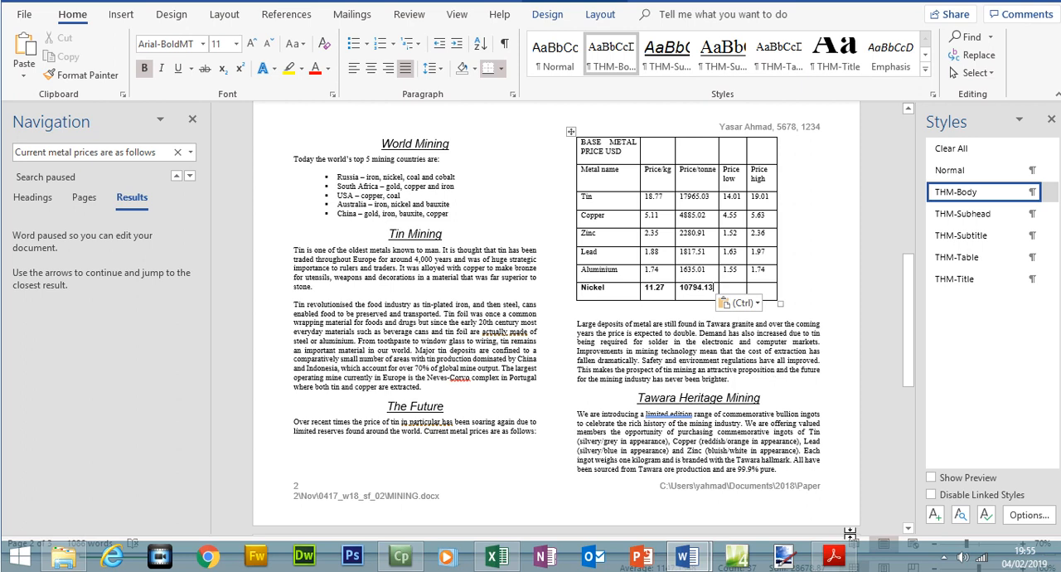
Copy the Price low value 8.05 from the exam paper into the Price low cell of the Nickel row in MINING
click(833, 557)
drag(550, 462, 581, 462)
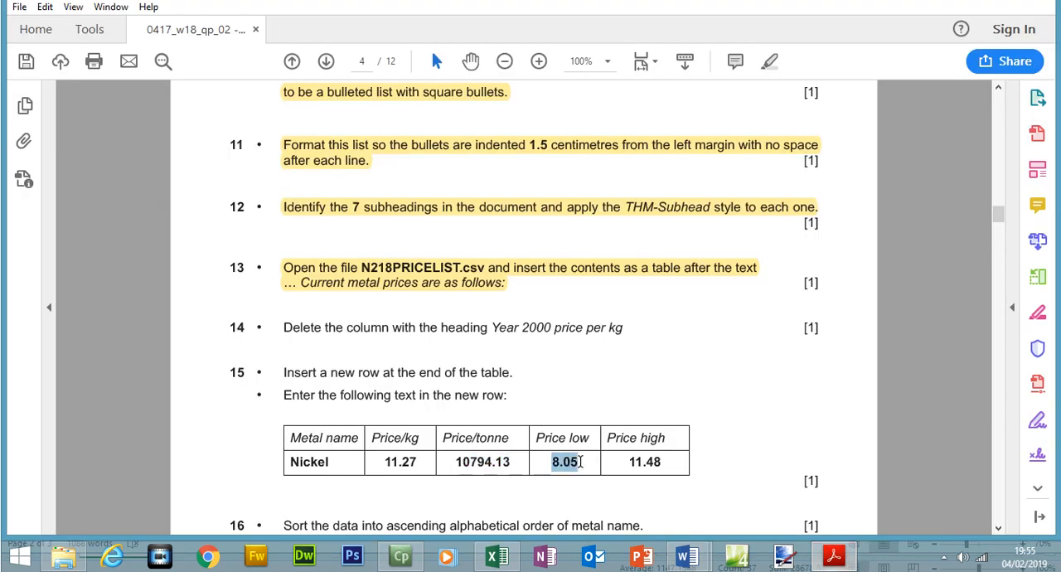
right_click(581, 470)
click(622, 355)
click(833, 557)
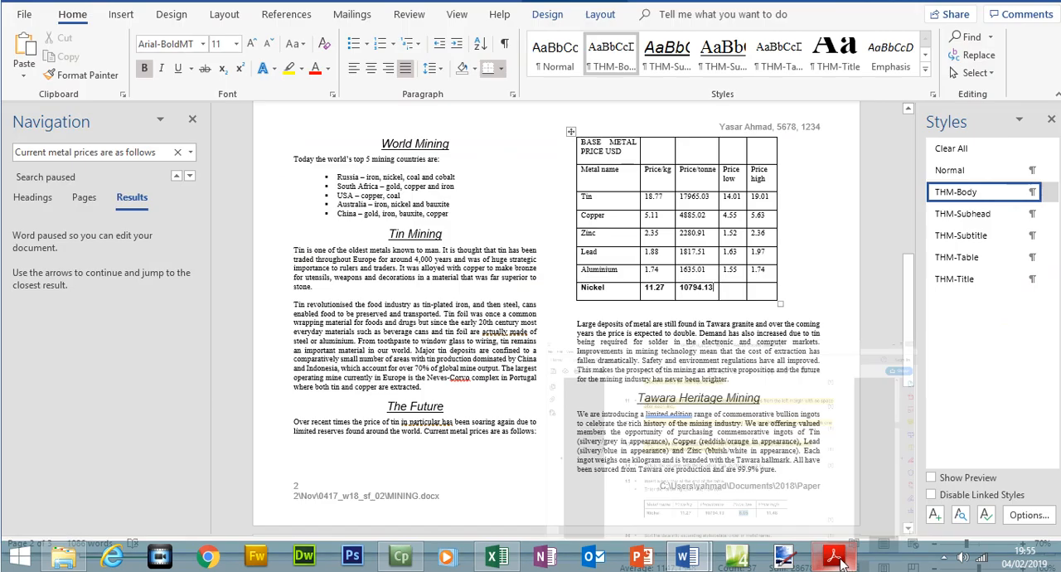
click(734, 289)
key(ctrl+v)
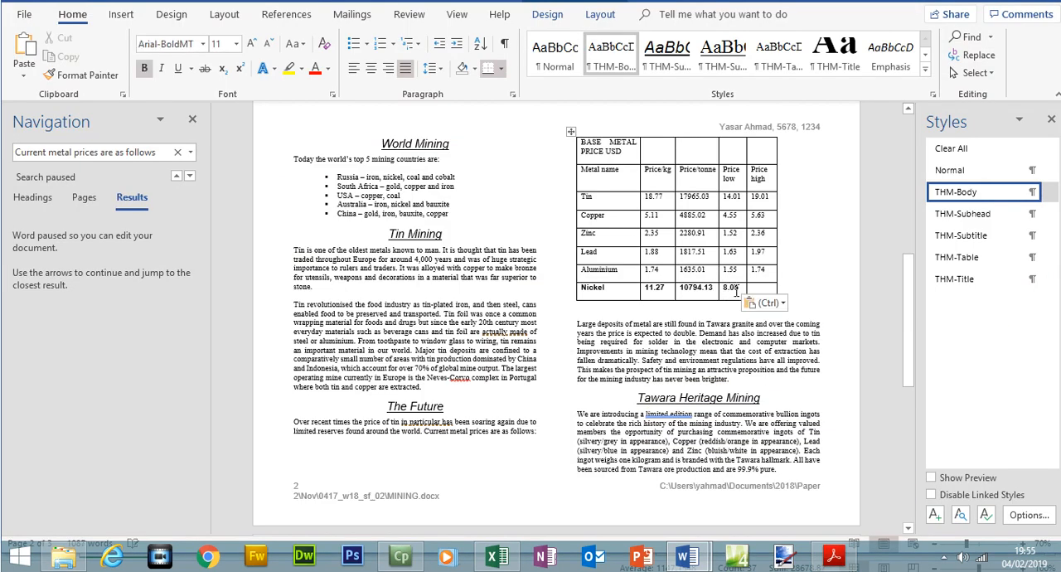
Copy the Price high value 11.48 from the exam paper into the Price high cell of the Nickel row in MINING
click(834, 557)
drag(628, 462, 661, 462)
right_click(661, 462)
click(688, 358)
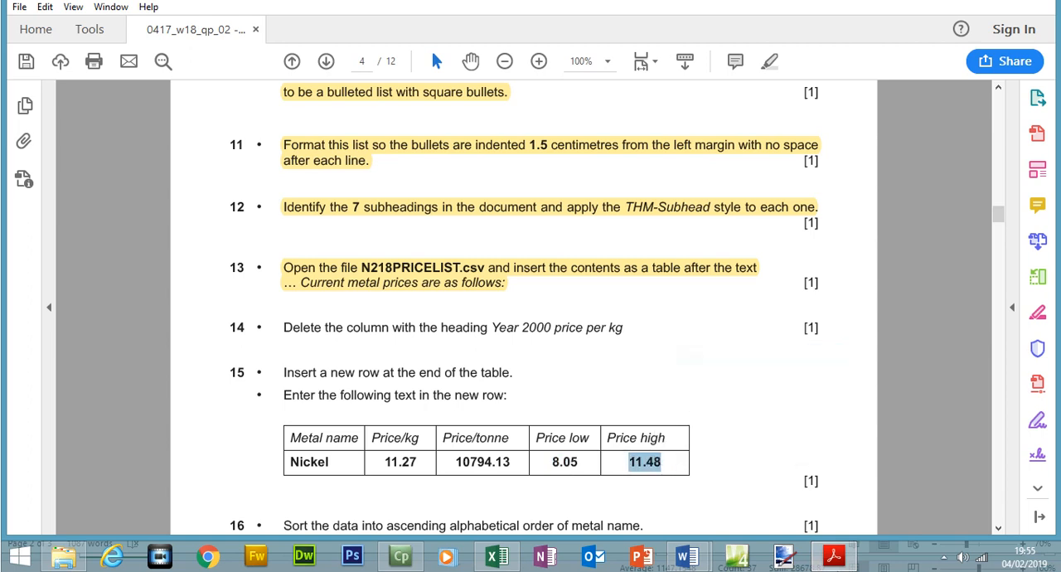
click(834, 557)
click(762, 292)
key(ctrl+v)
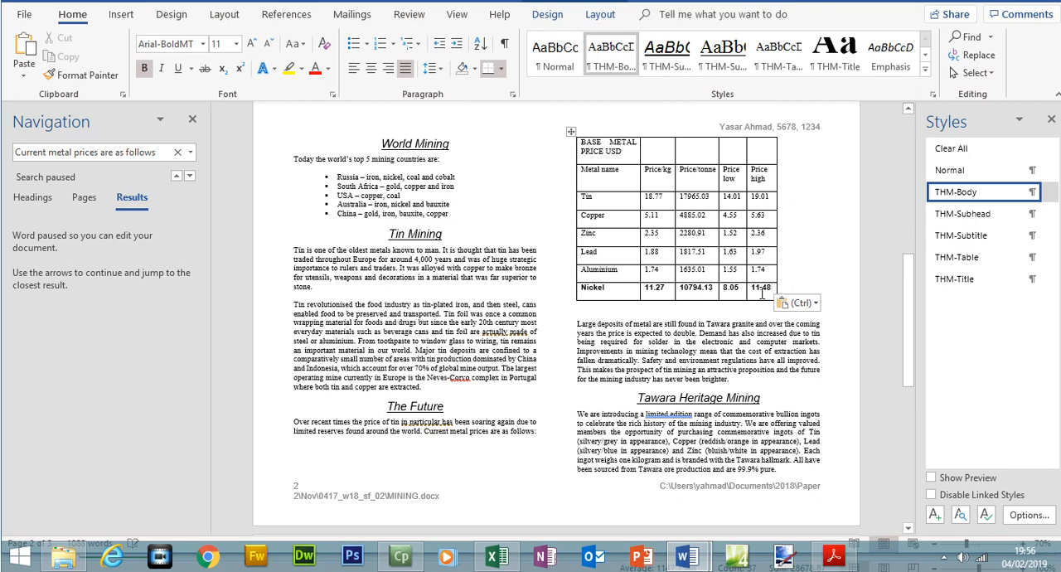
Switch to the exam paper and highlight steps 14 and 15 with the Nickel table, plus the step 16 sorting instruction
click(834, 557)
drag(287, 330, 651, 457)
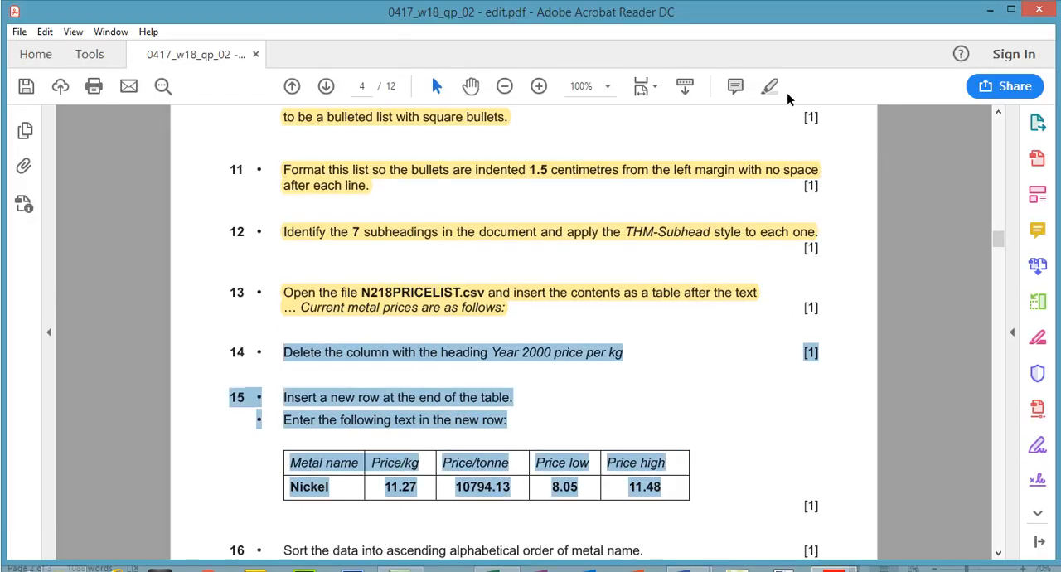
click(771, 86)
drag(1000, 242, 1006, 259)
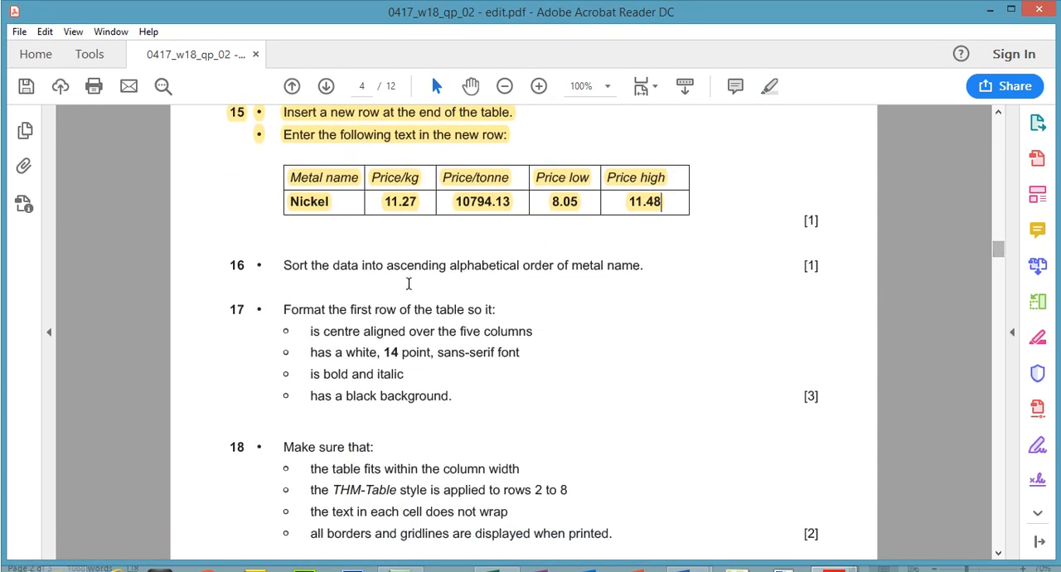
drag(285, 267, 636, 274)
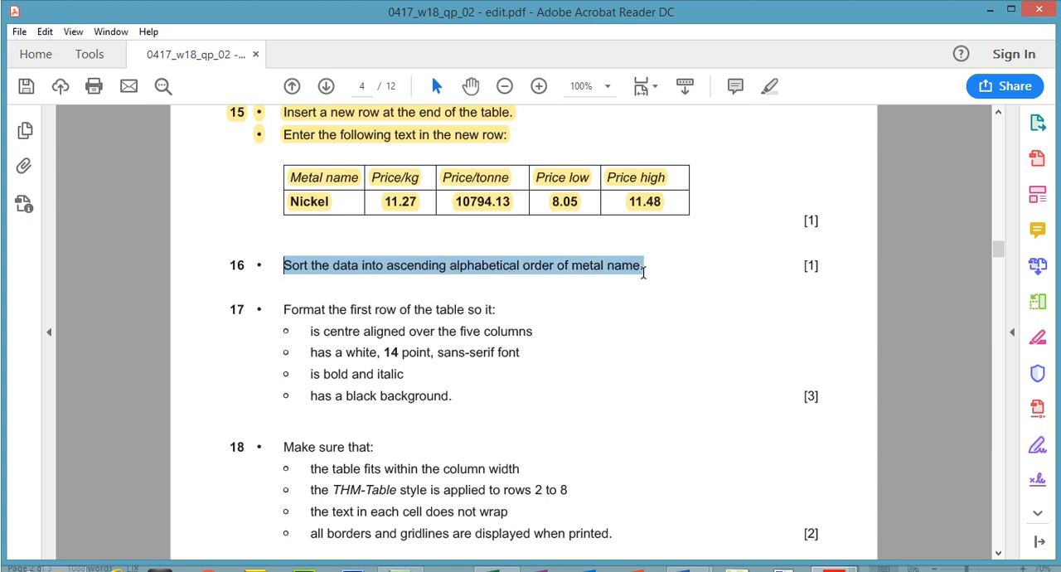
click(765, 89)
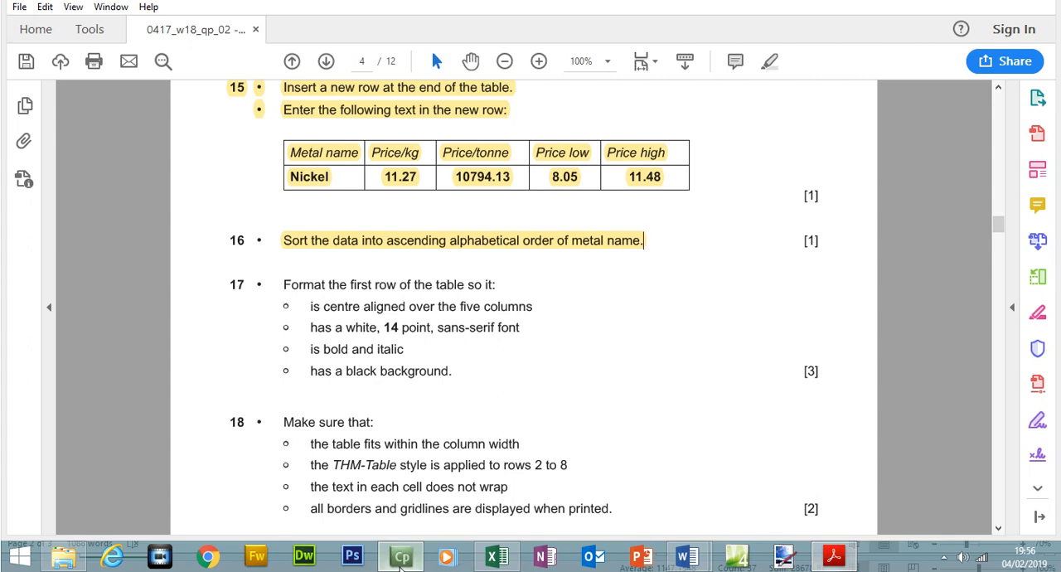
Switch to MINING and sort the metal rows from Tin to Nickel by Column 1 as text in ascending order, with no header row
mouse_move(685, 565)
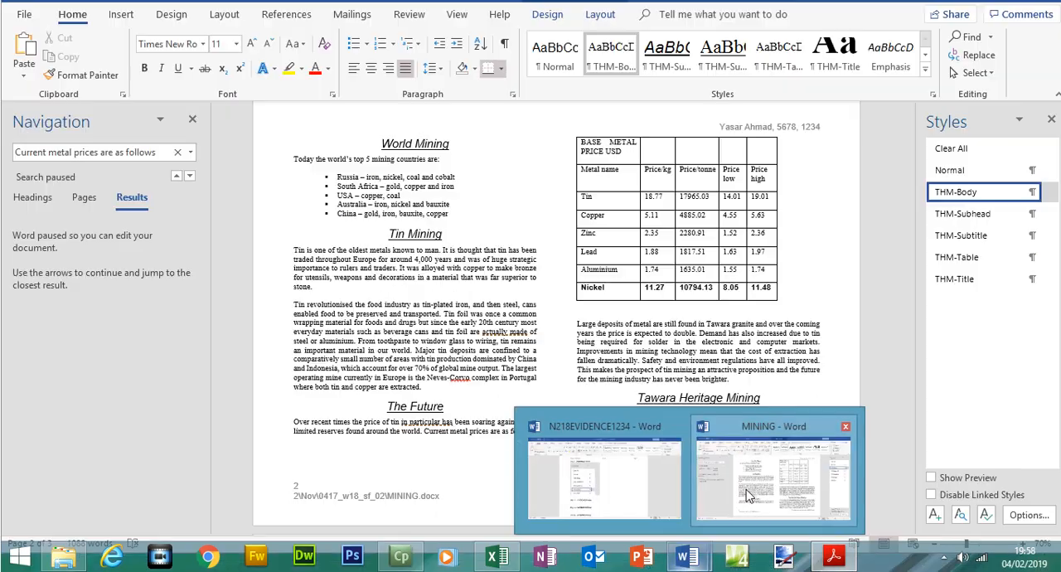
click(772, 478)
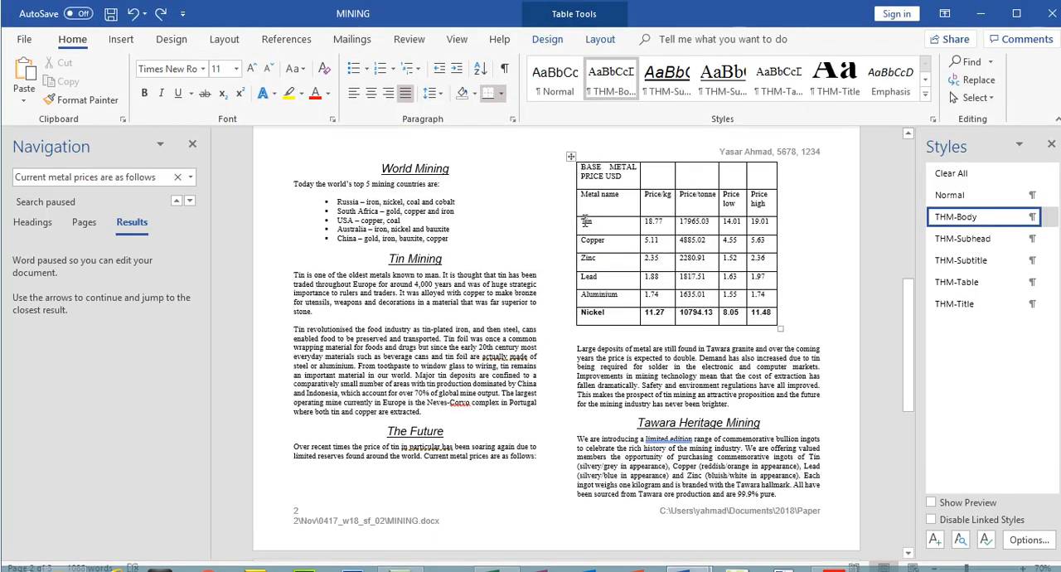
mouse_move(625, 229)
mouse_down()
mouse_move(718, 255)
mouse_move(767, 317)
mouse_up()
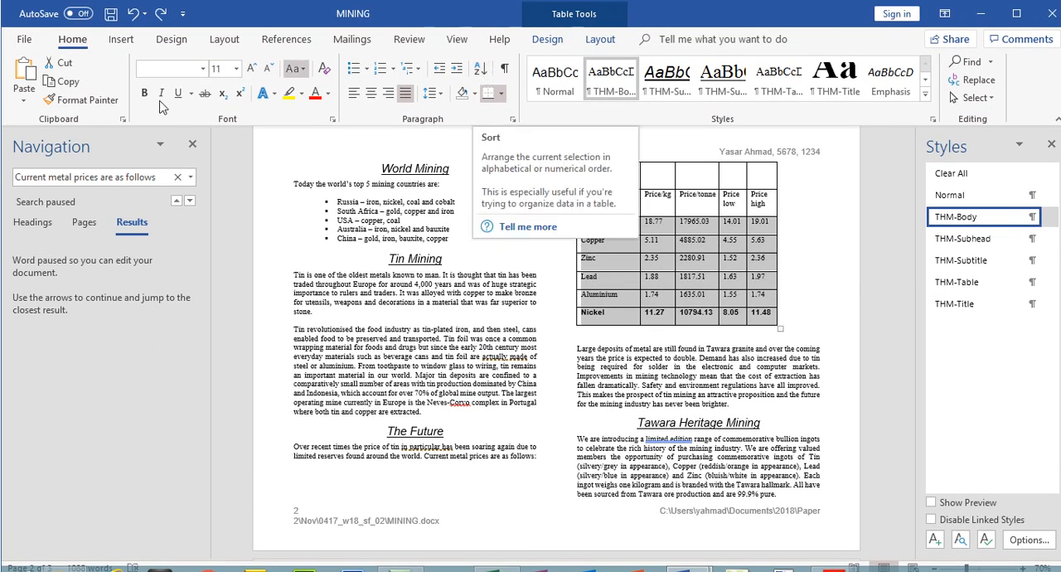
click(481, 69)
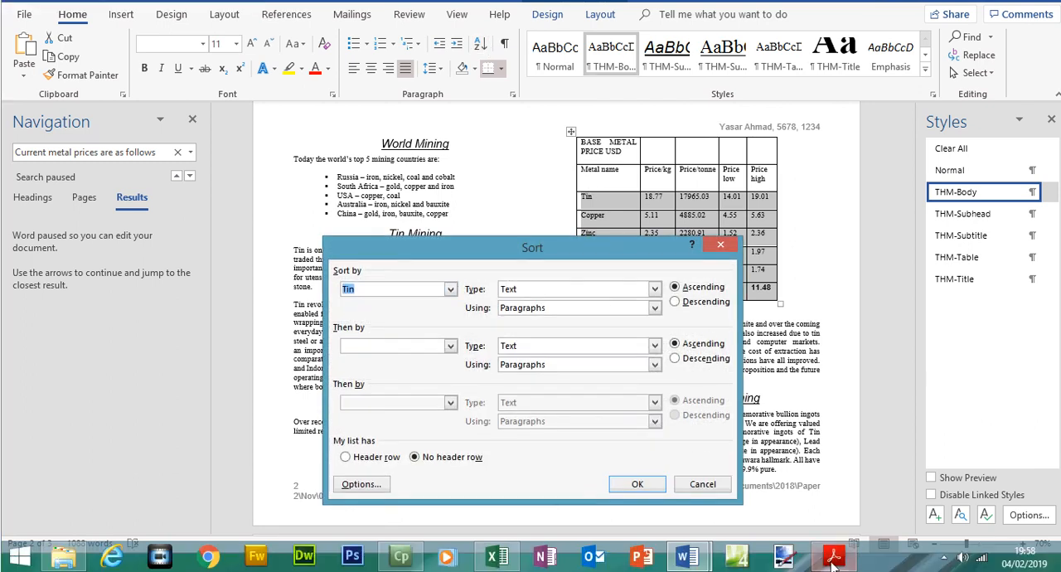
click(833, 556)
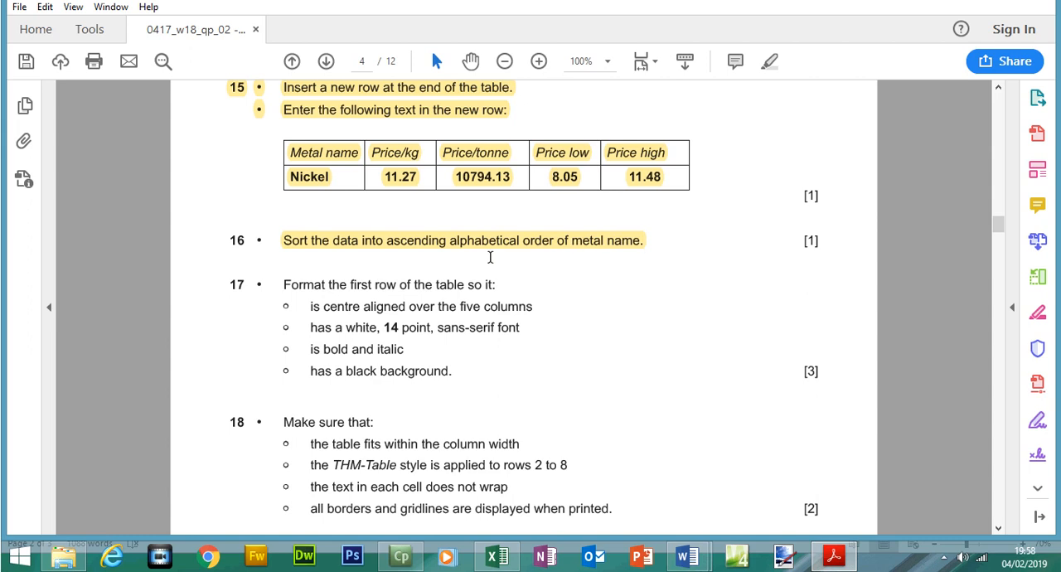
click(686, 556)
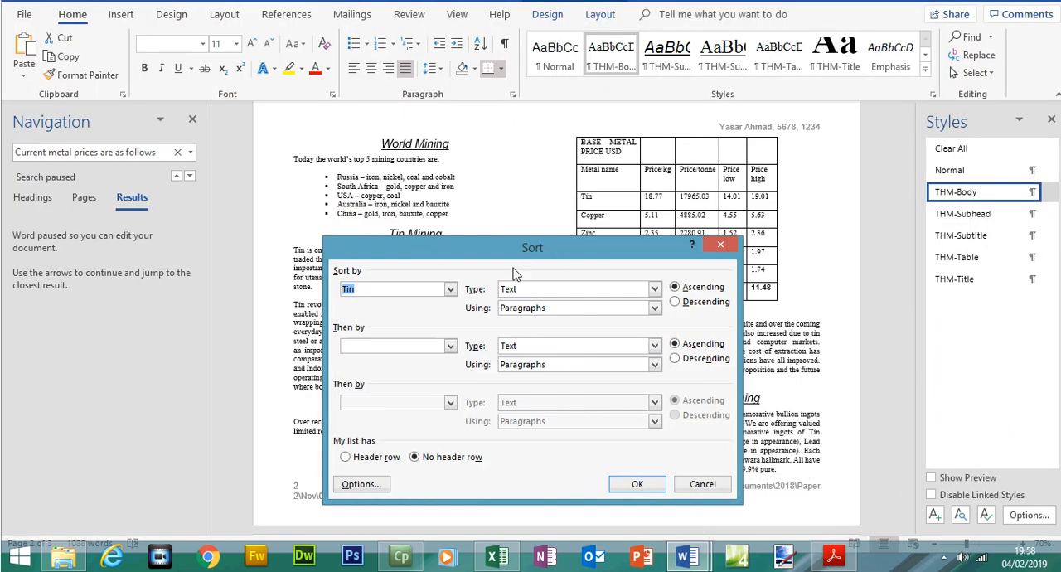
click(451, 290)
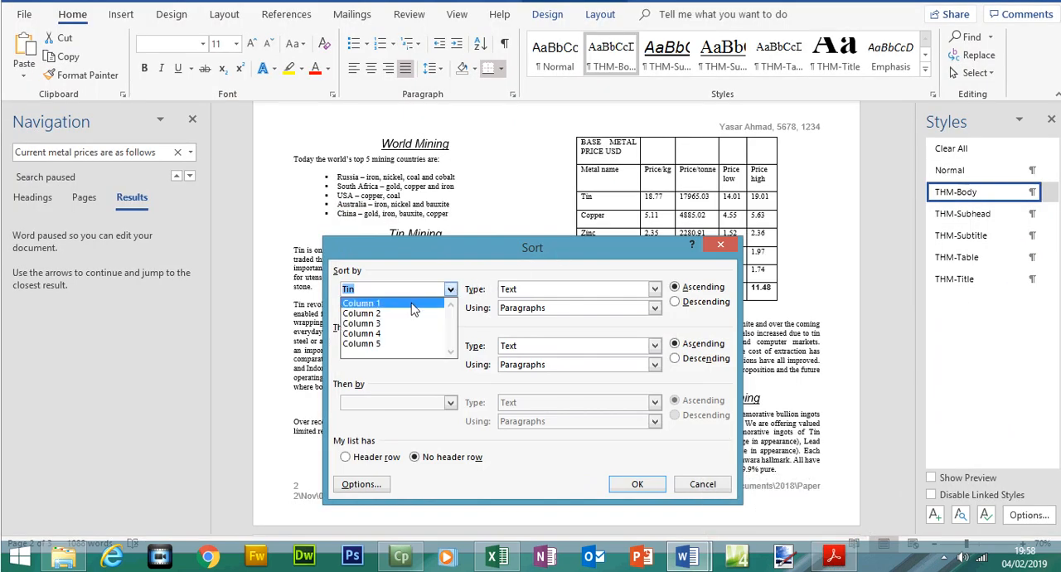
click(414, 303)
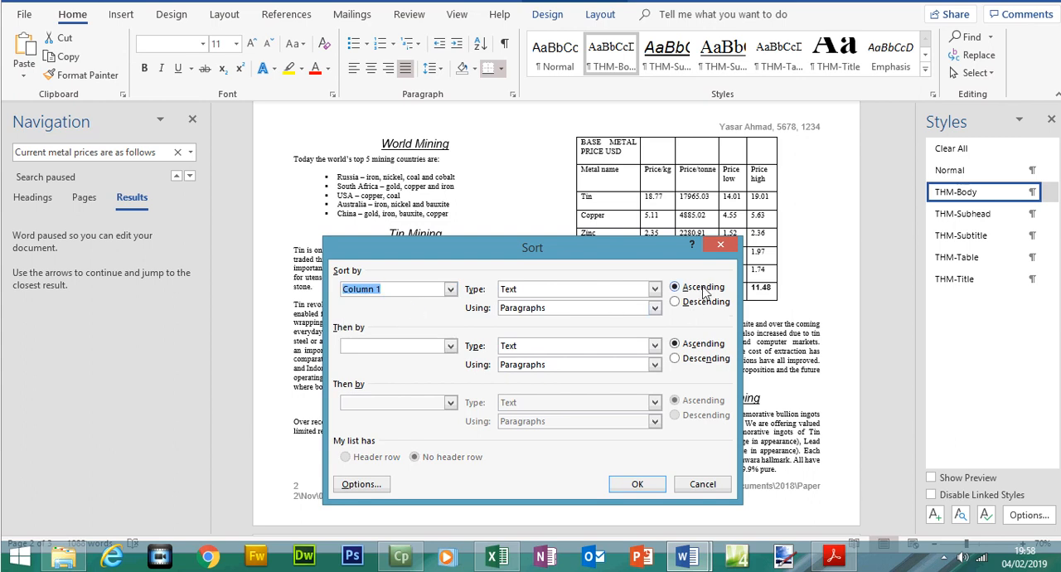
click(637, 484)
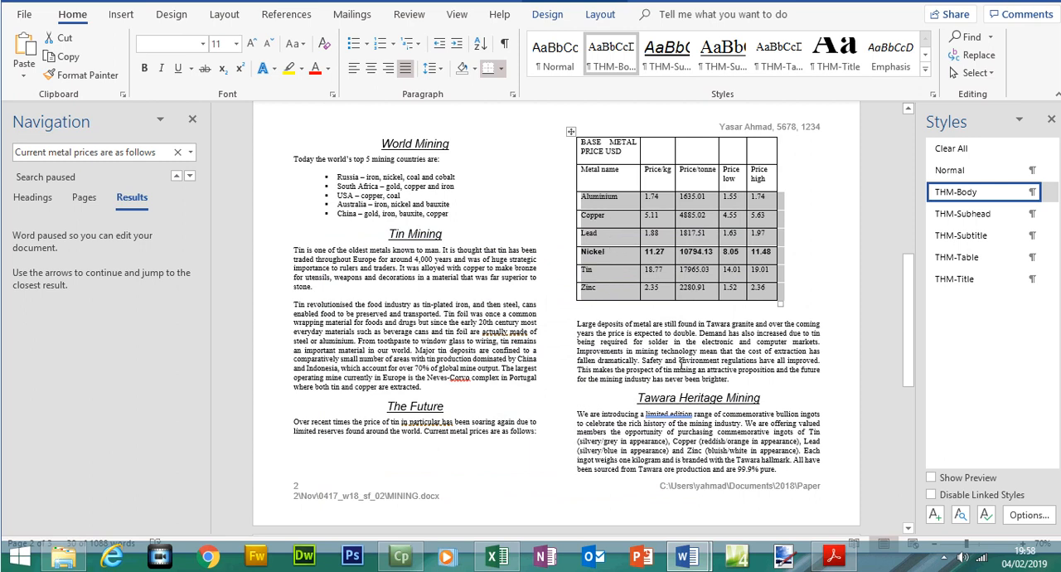
Check the first-row requirement in step 17 of the exam paper and merge the five cells of the table's first row in MINING
click(835, 556)
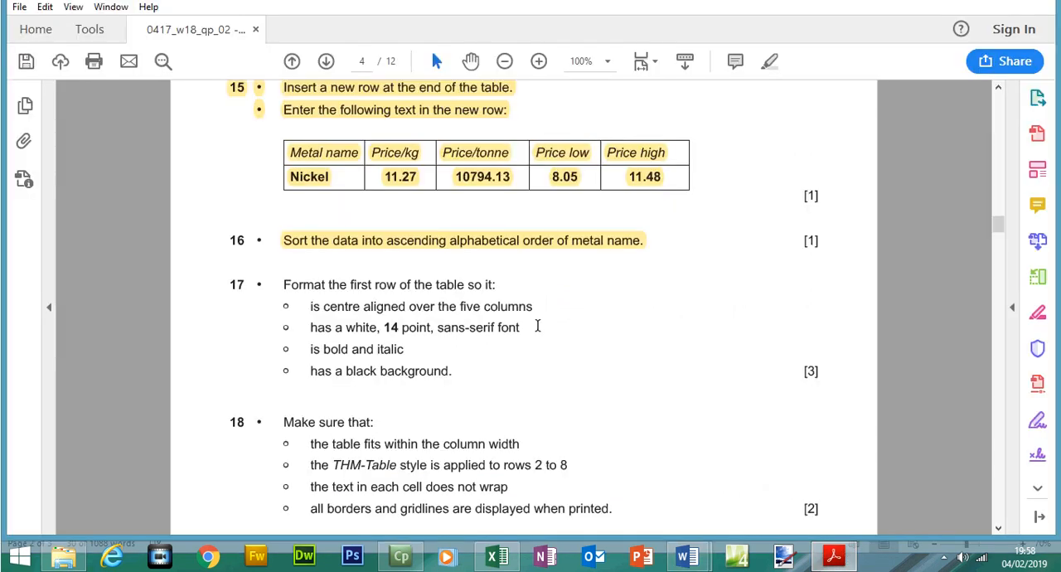
drag(283, 285, 493, 287)
drag(312, 306, 516, 310)
click(686, 555)
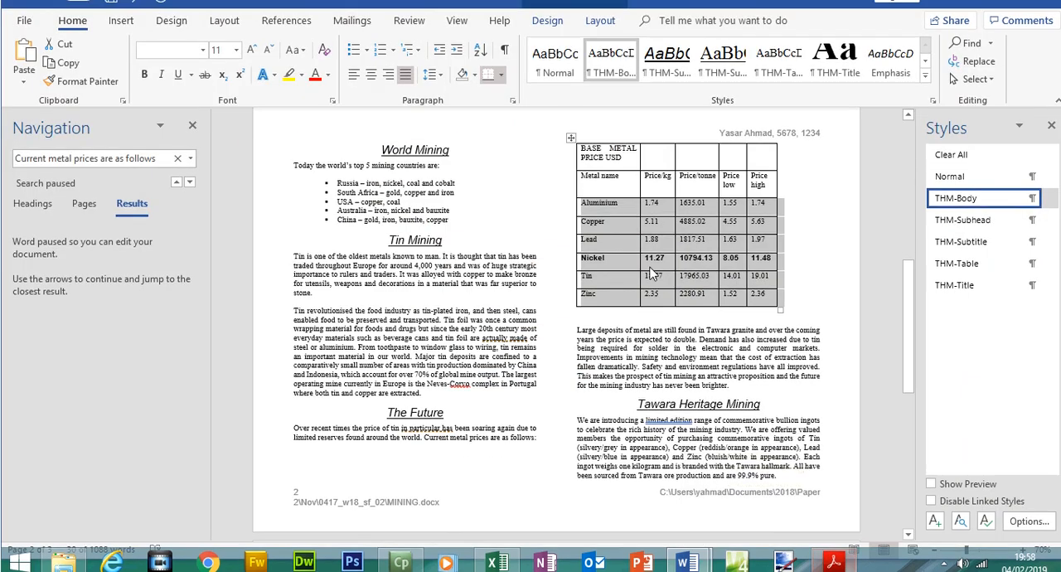
drag(682, 180, 759, 181)
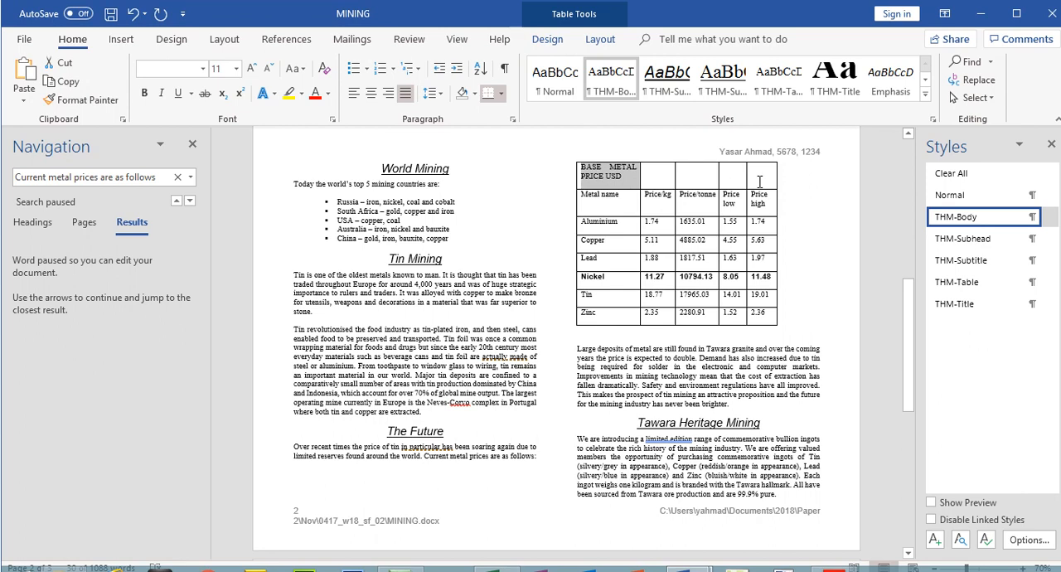
click(585, 174)
drag(586, 174, 763, 175)
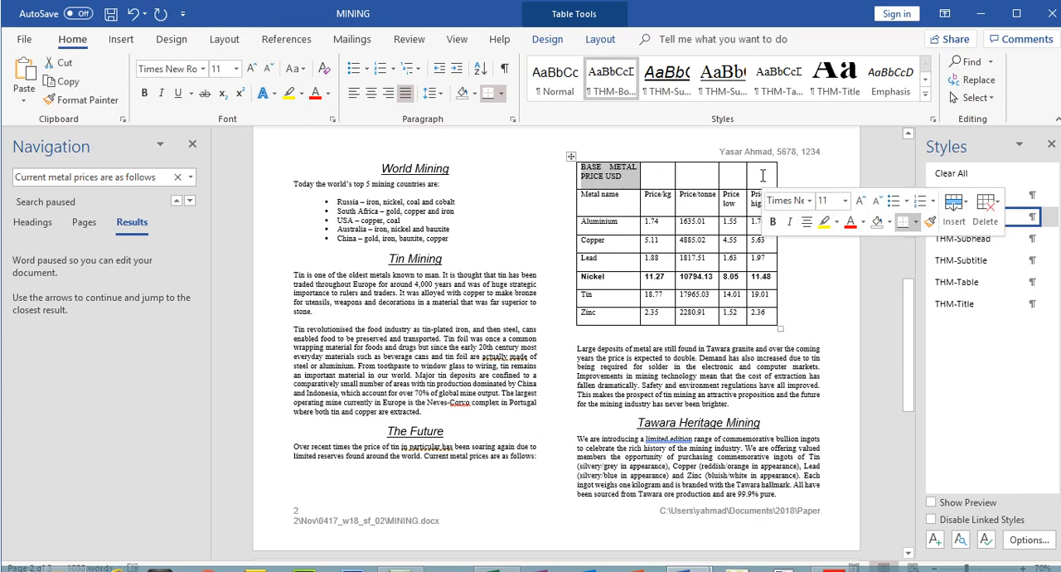
right_click(763, 176)
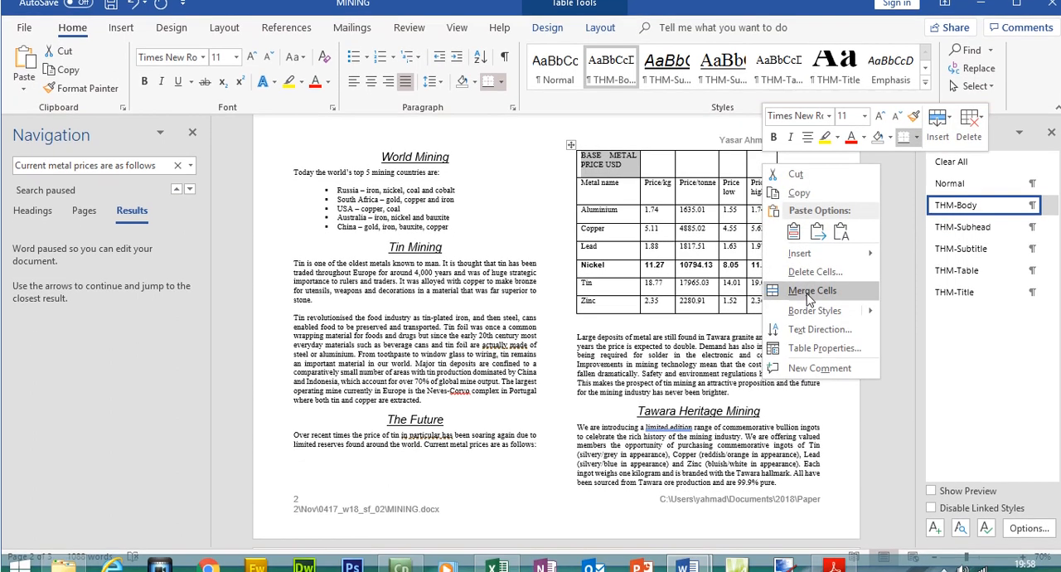
click(808, 302)
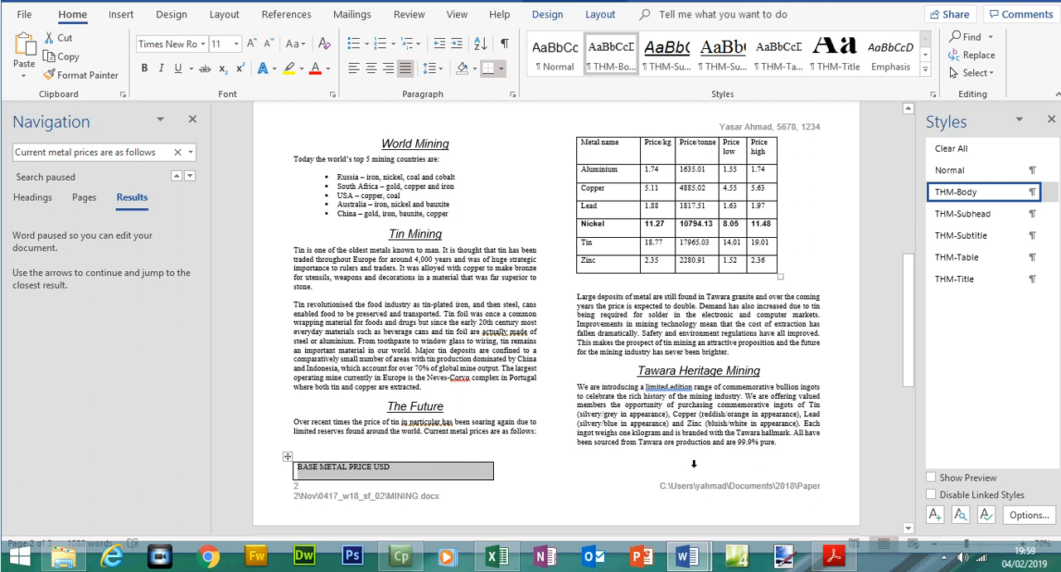
Review step 17's font and background requirements in the exam paper, and shade the merged BASE METAL PRICE USD row black in MINING
click(833, 557)
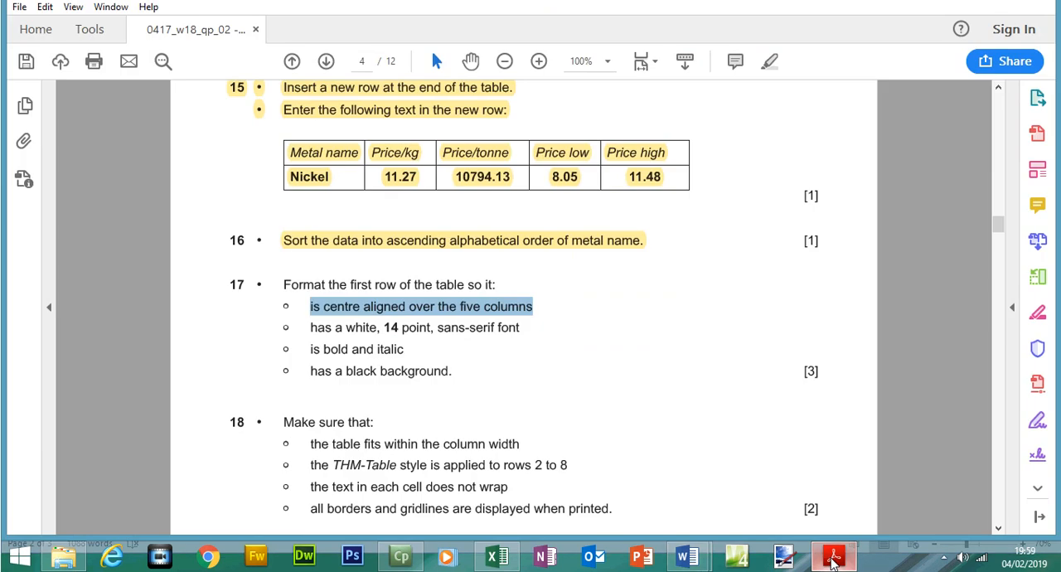
drag(312, 325, 374, 334)
click(836, 560)
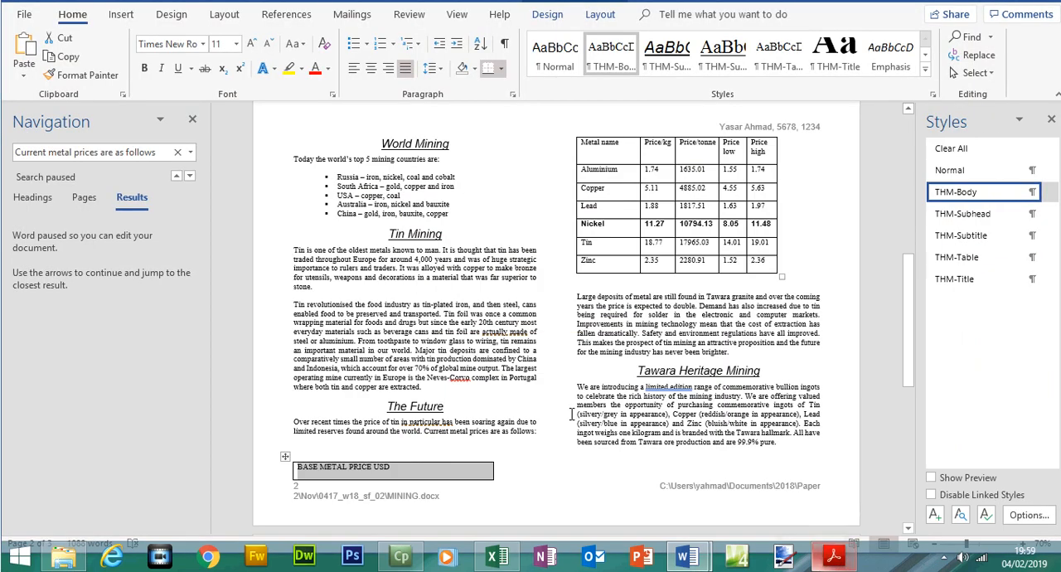
click(383, 476)
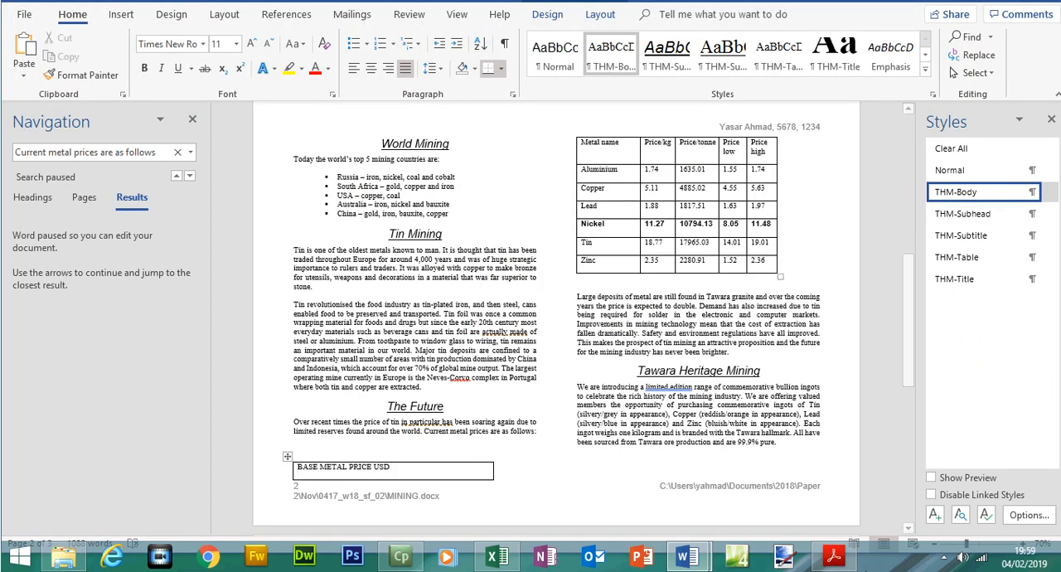
click(835, 560)
drag(315, 349, 375, 349)
click(311, 370)
drag(311, 370, 448, 375)
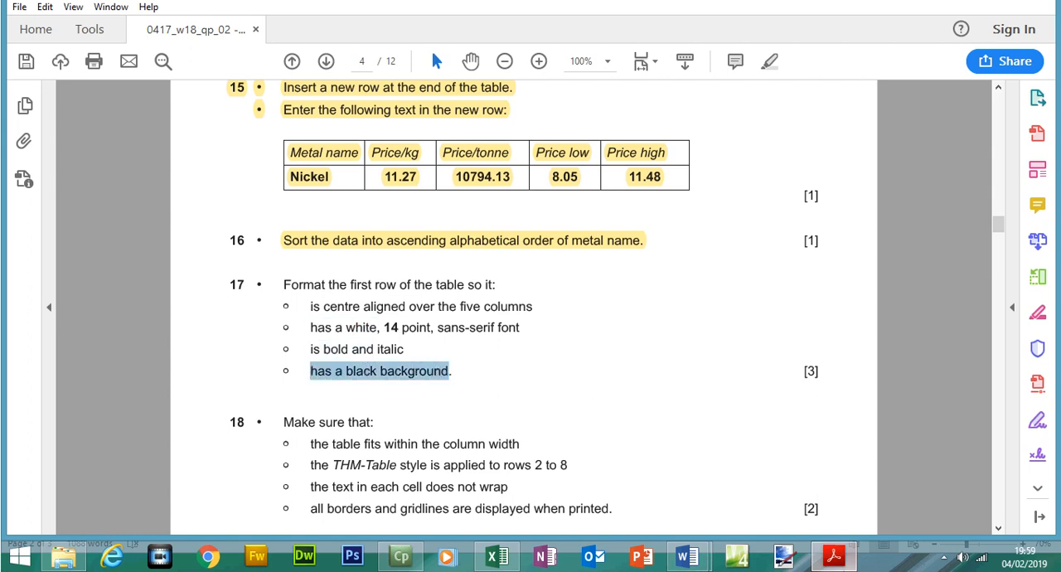
key(alt+Tab)
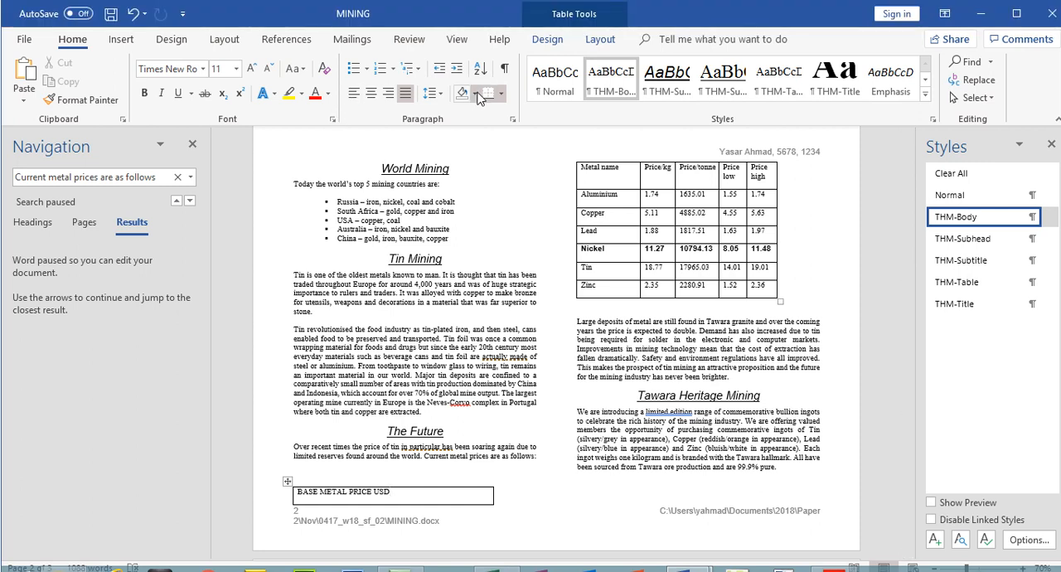
click(476, 68)
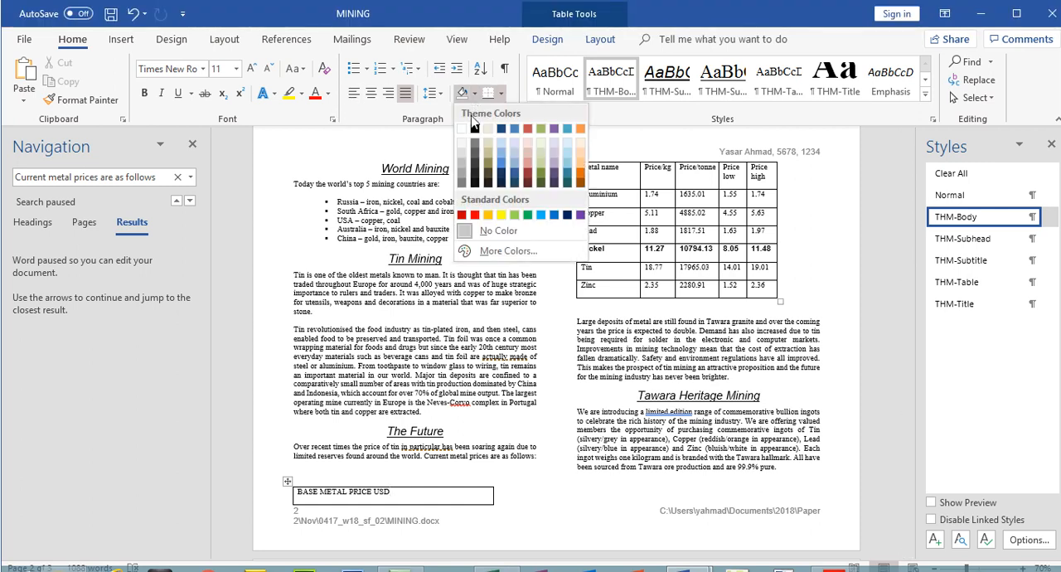
click(474, 127)
Centre-align the BASE METAL PRICE USD text in the merged row, checking the alignment requirement in the exam paper
drag(393, 469, 296, 469)
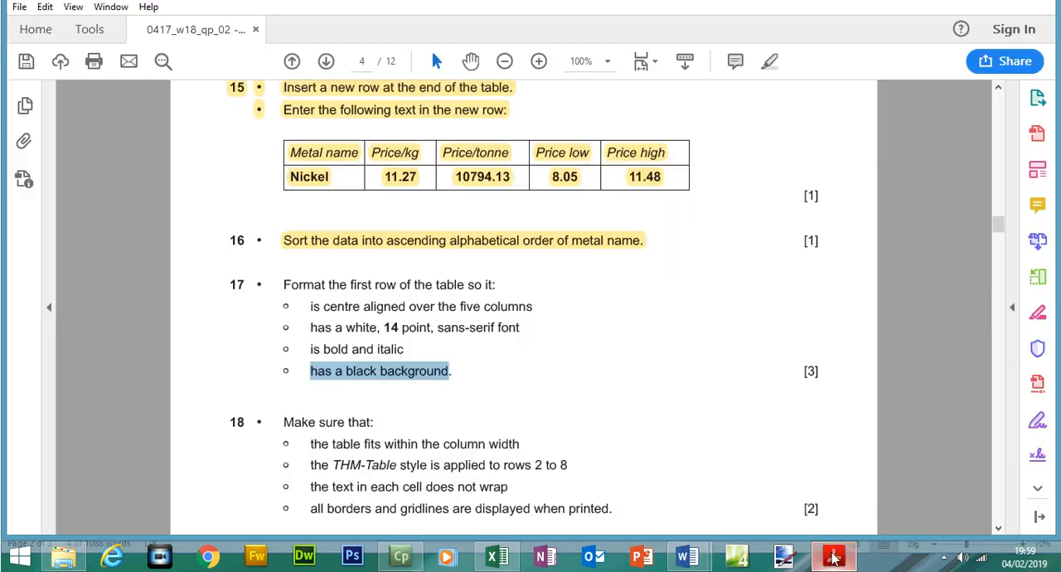
click(834, 557)
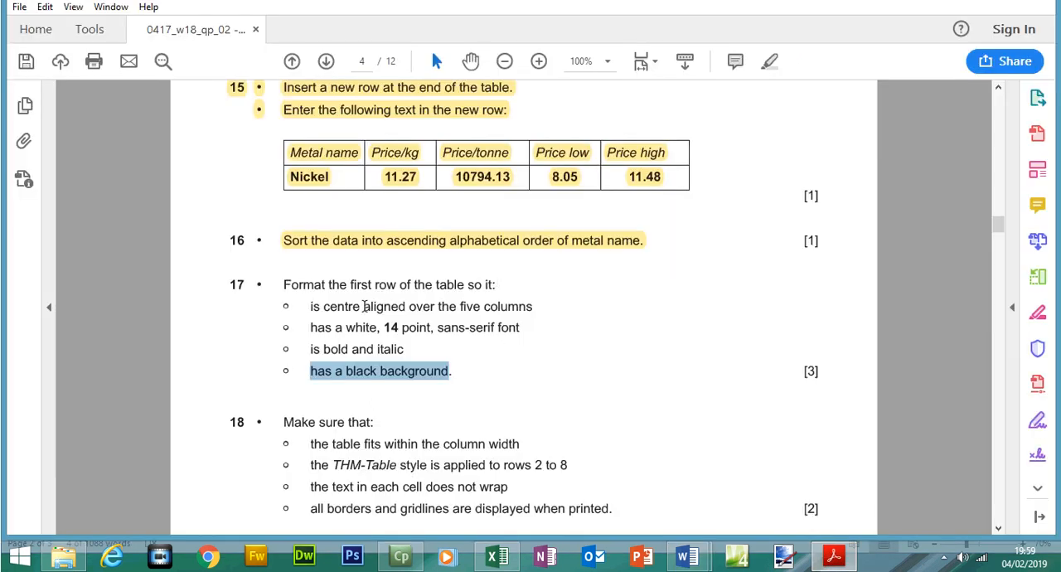
drag(324, 307, 407, 307)
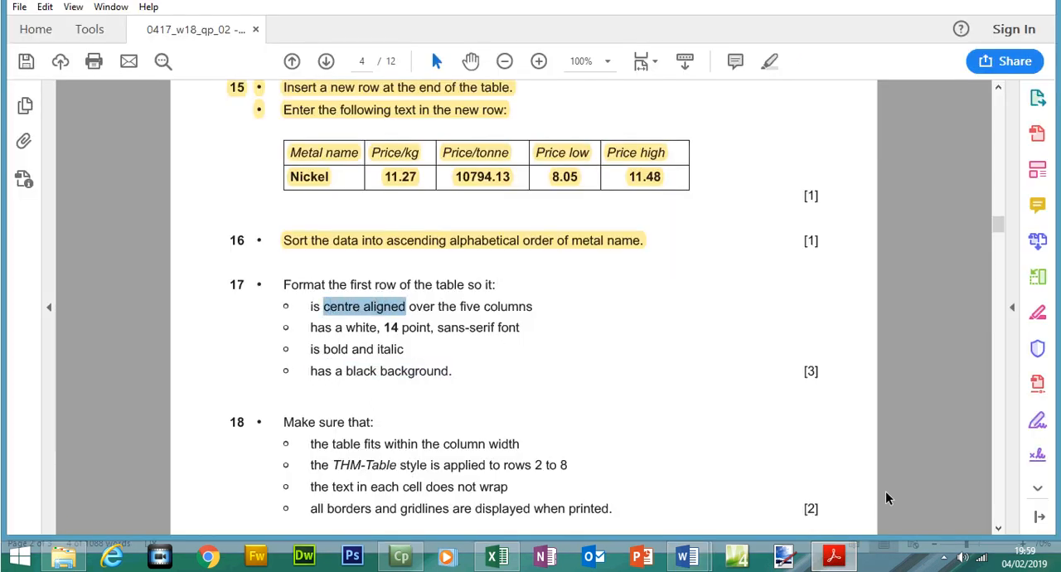
click(846, 562)
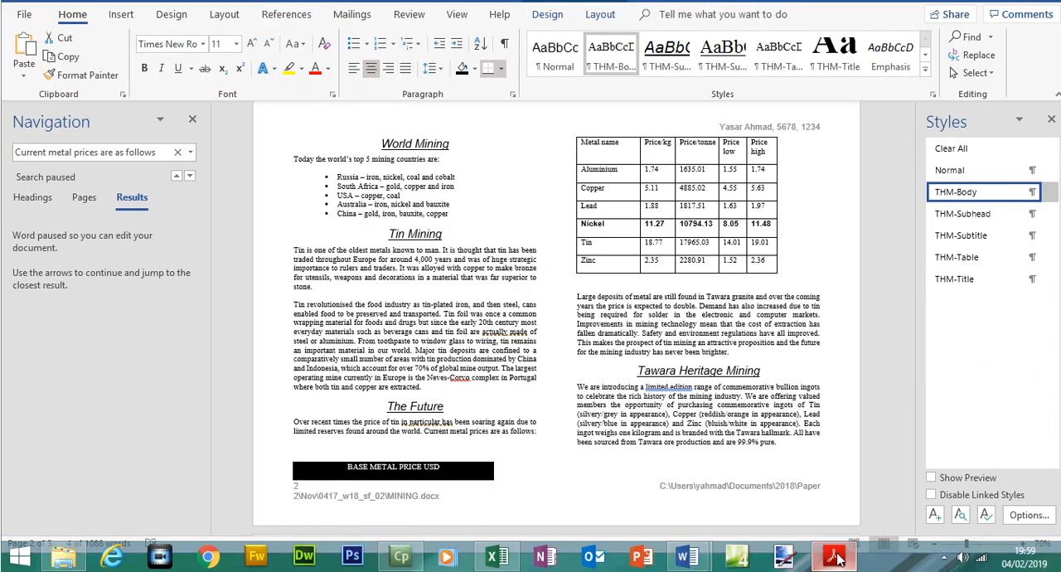
Check the font requirement in step 17 and format the BASE METAL PRICE USD text as white 14 point Arial
click(834, 558)
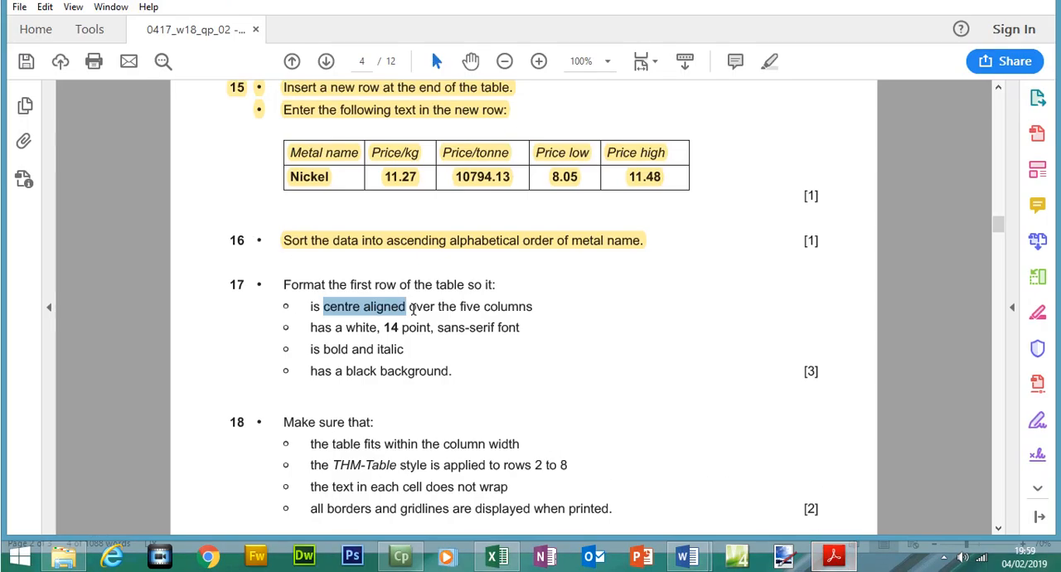
drag(311, 332, 521, 329)
click(834, 557)
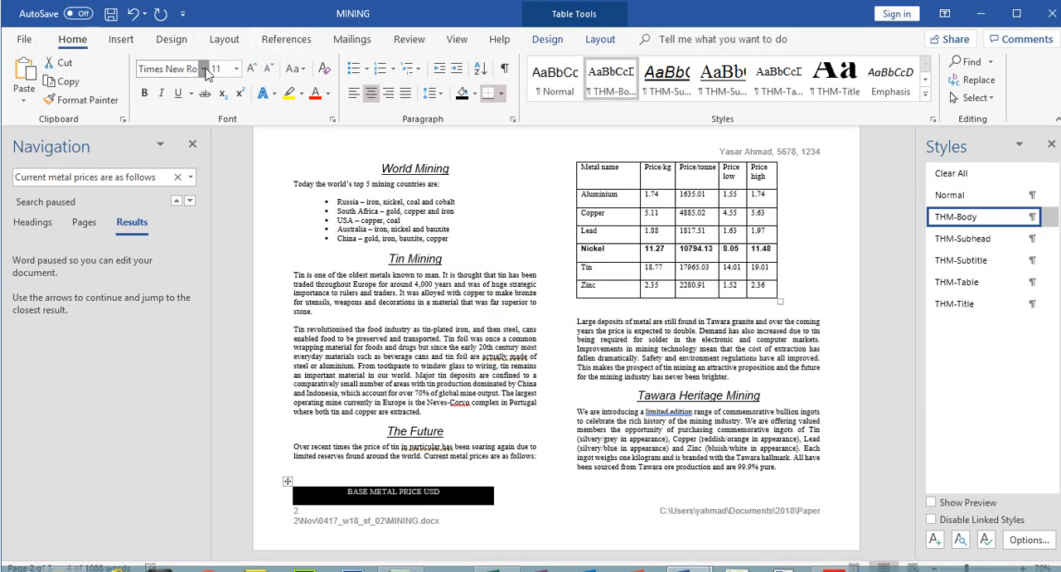
click(202, 69)
click(184, 180)
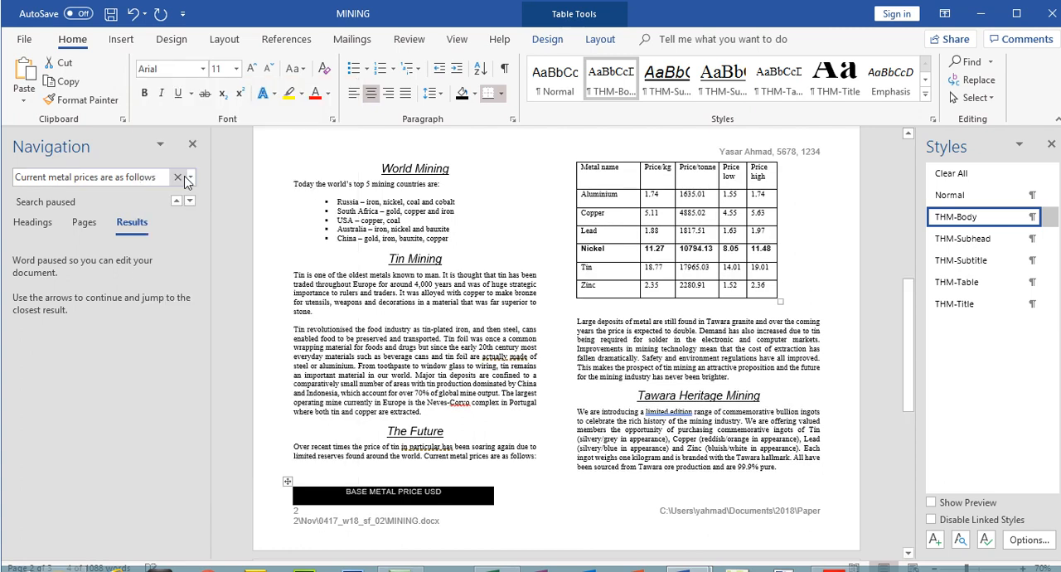
click(237, 71)
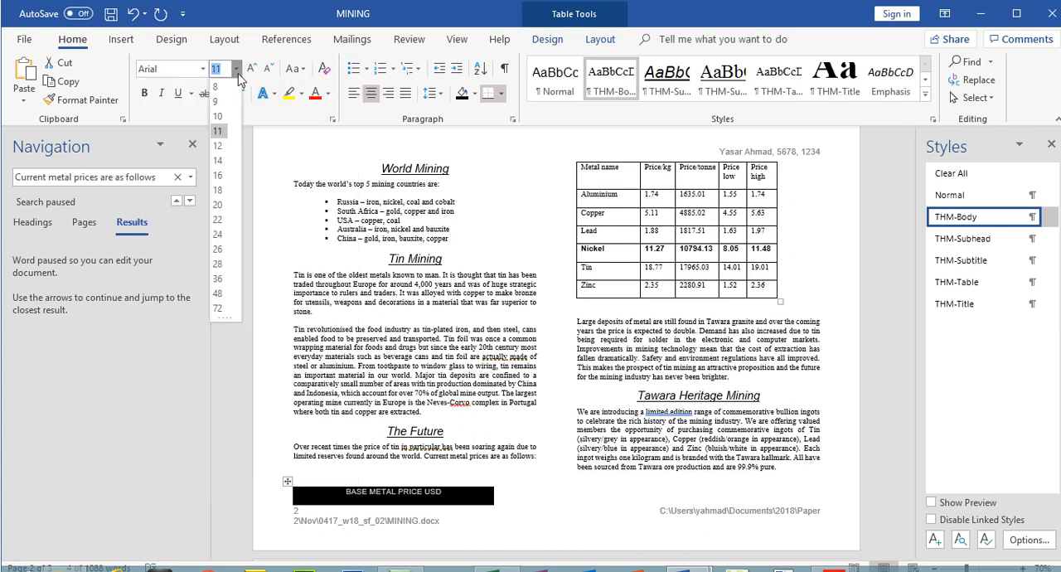
click(218, 161)
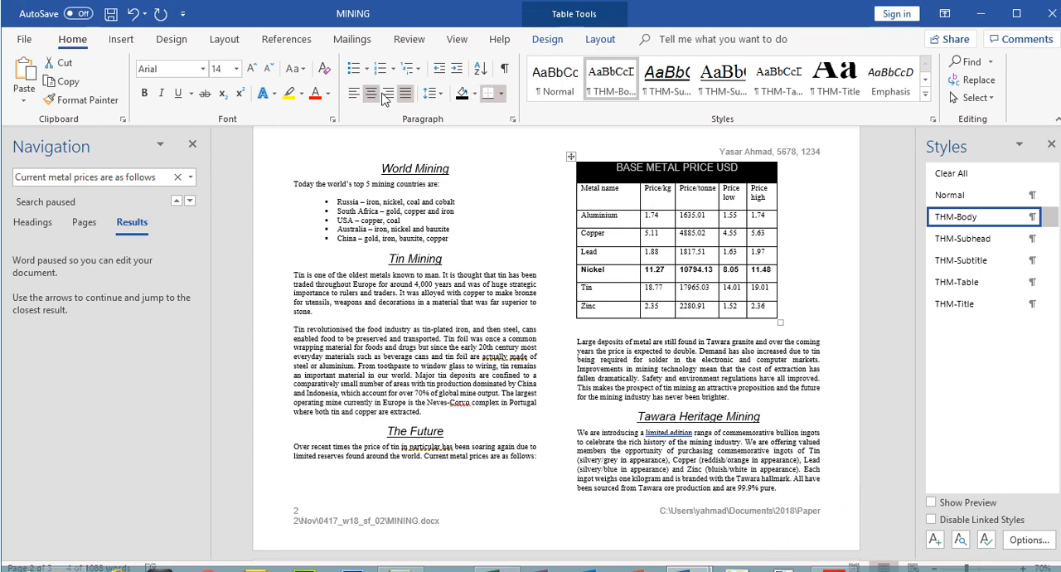
click(331, 97)
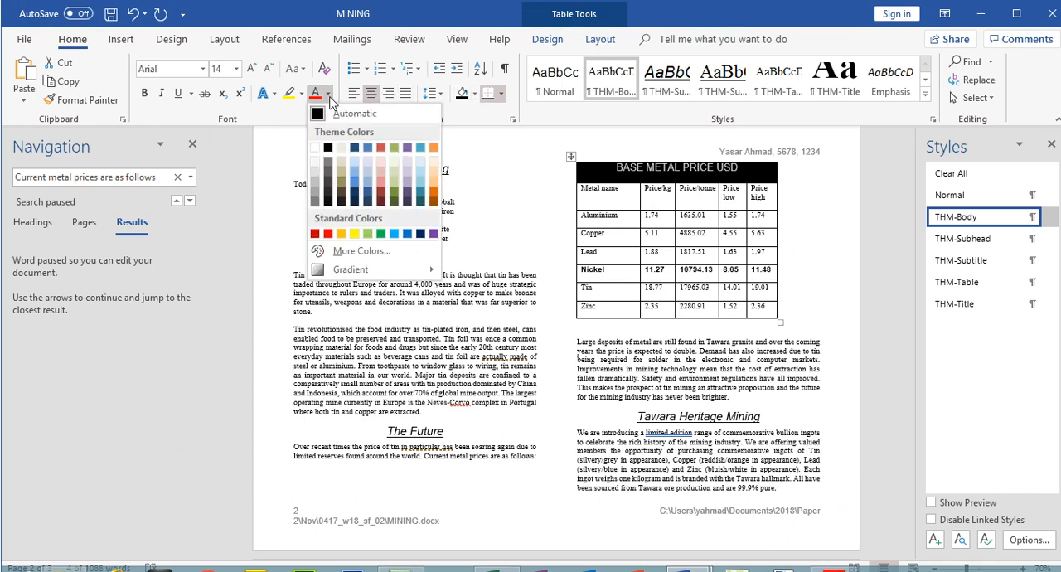
click(315, 147)
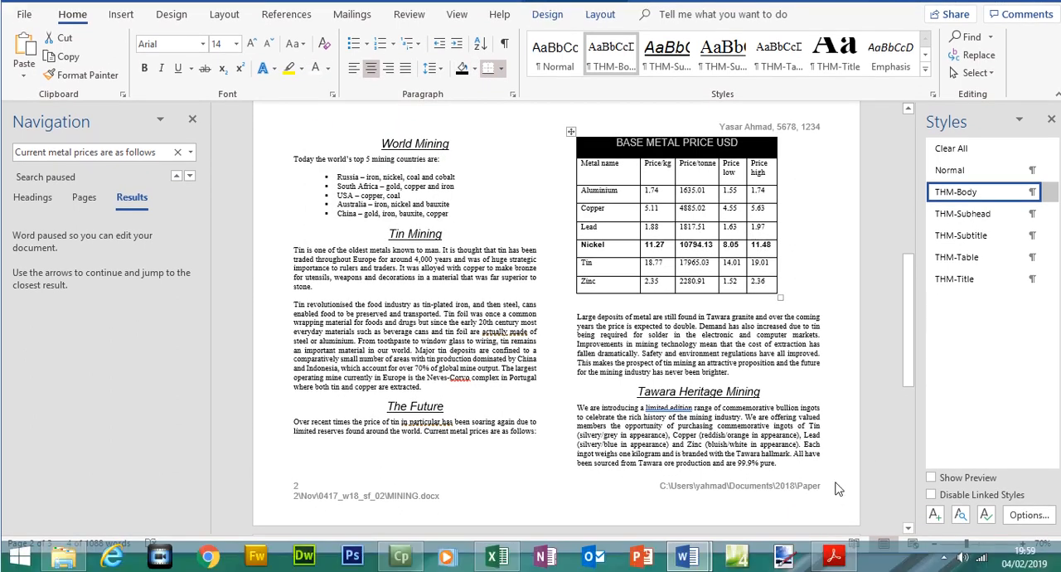
Check the bold and italic requirement in the exam paper and highlight all of step 17 as completed
click(834, 556)
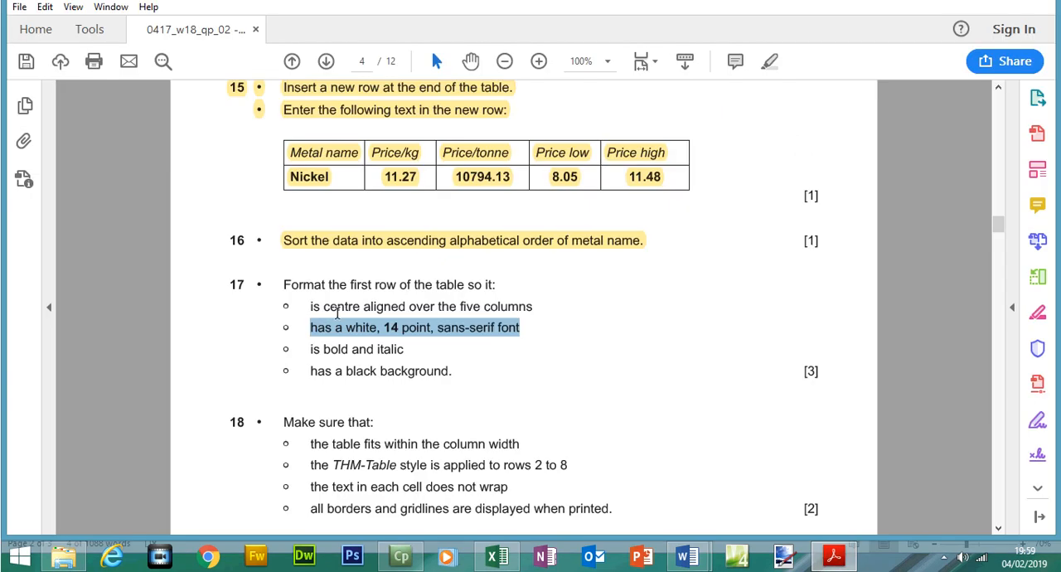
drag(335, 308, 357, 349)
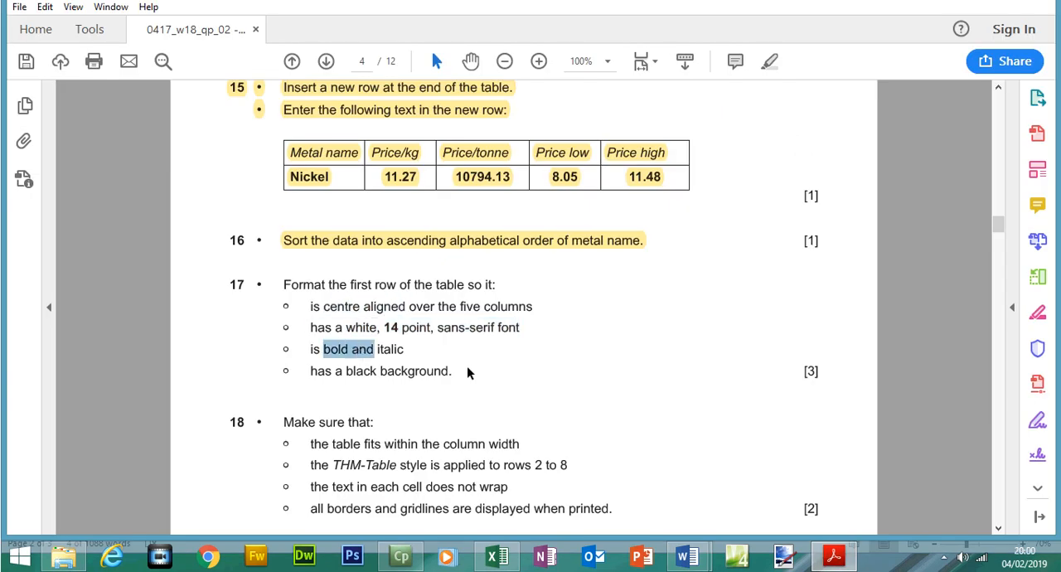
drag(455, 371, 289, 289)
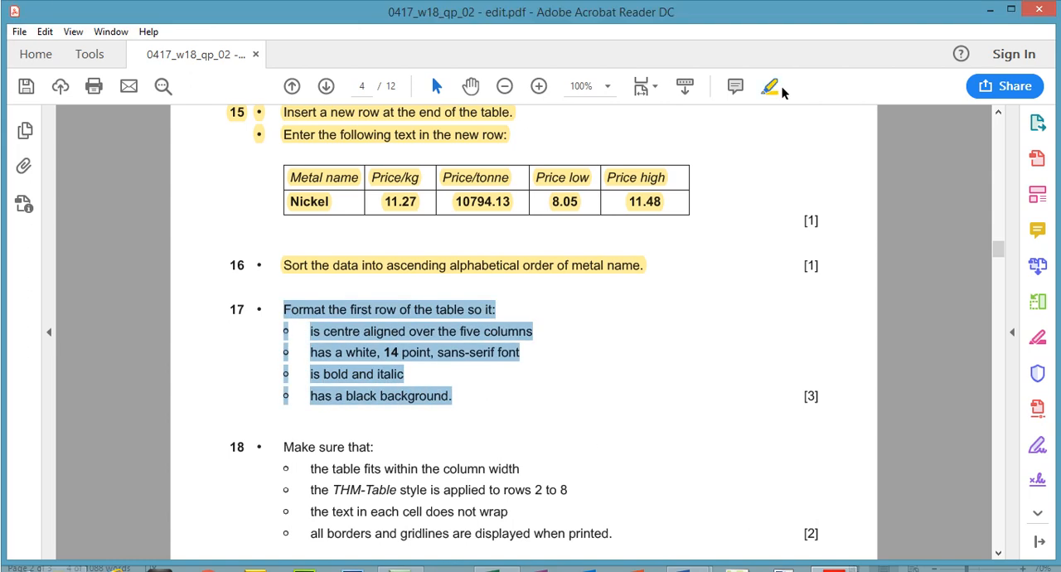
click(771, 86)
Make the BASE METAL PRICE USD text in the merged first row of MINING bold and italic
key(alt+Tab)
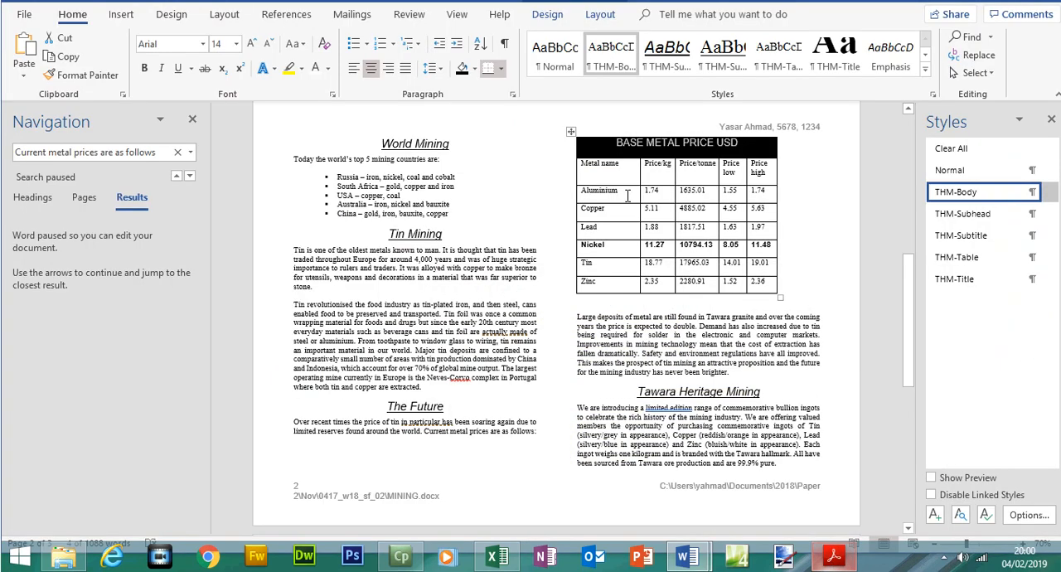
drag(621, 174, 738, 175)
click(147, 95)
click(150, 96)
click(150, 97)
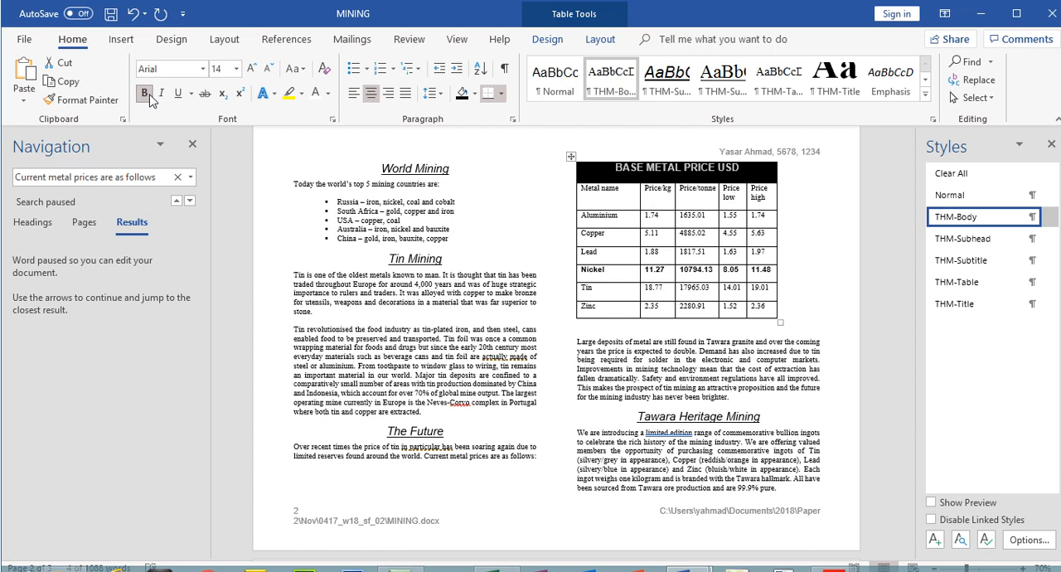
click(166, 96)
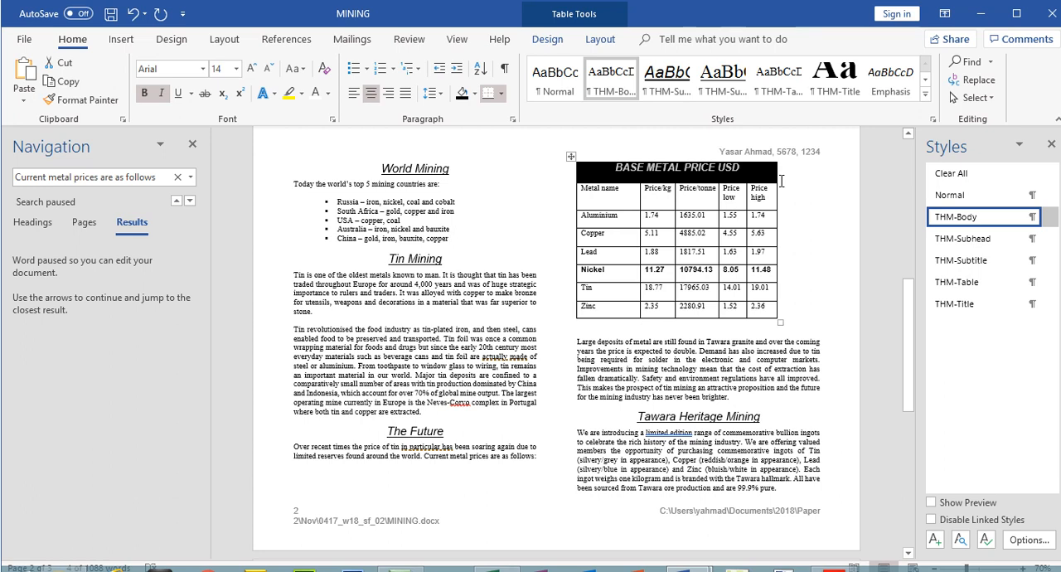
Widen the price table's last column to fit the text column, and check step 18's column width requirement in the exam paper
drag(776, 173, 821, 173)
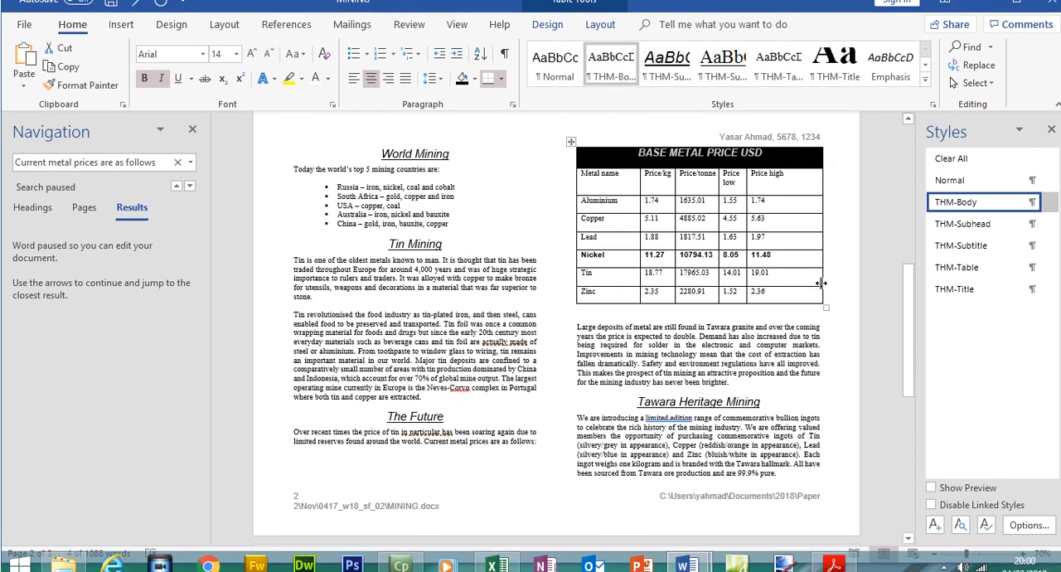
mouse_move(822, 273)
mouse_down()
mouse_move(818, 285)
mouse_move(842, 282)
mouse_move(820, 288)
mouse_up()
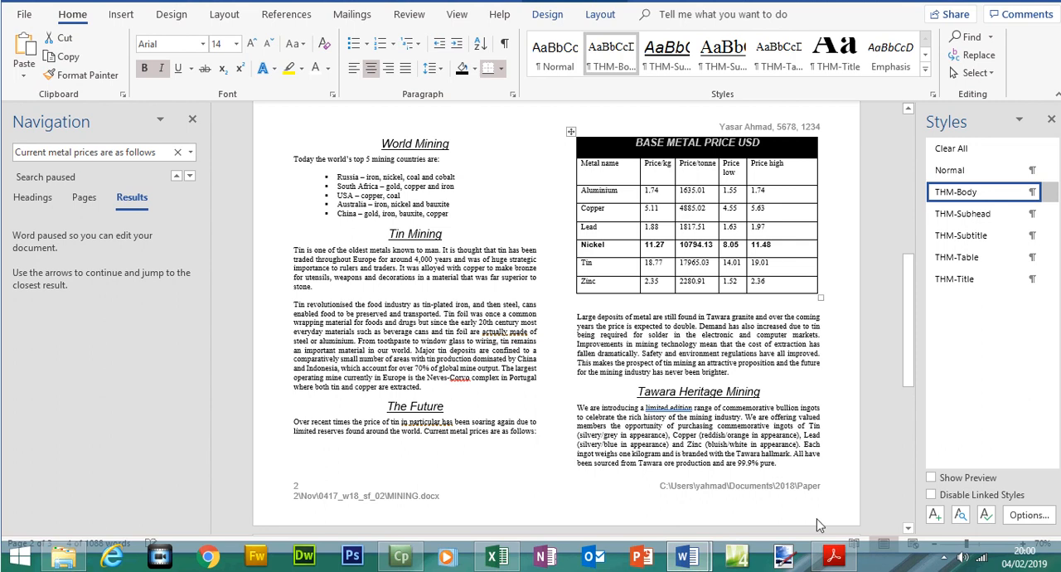
click(835, 557)
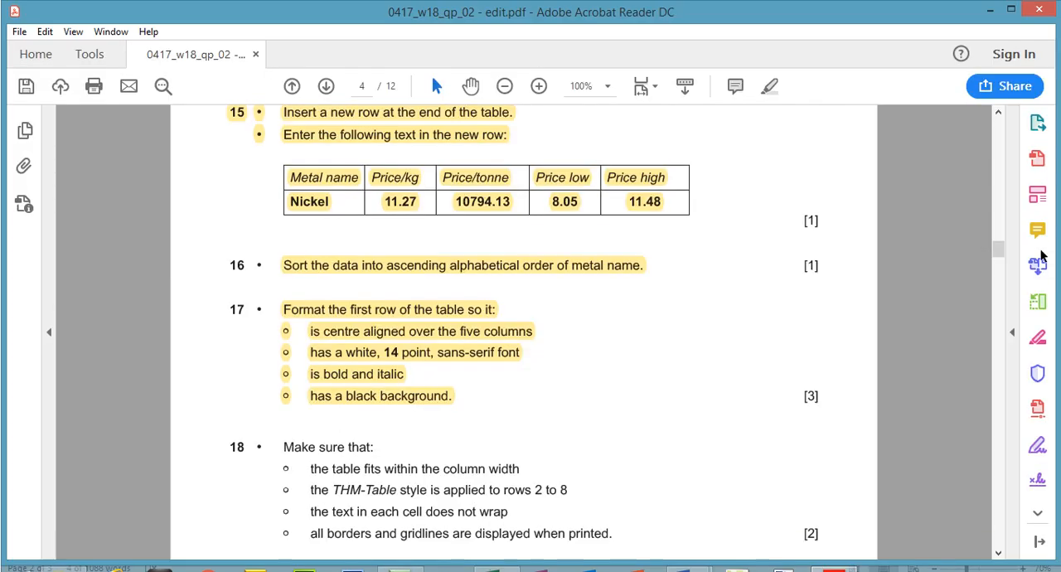
drag(999, 222, 999, 233)
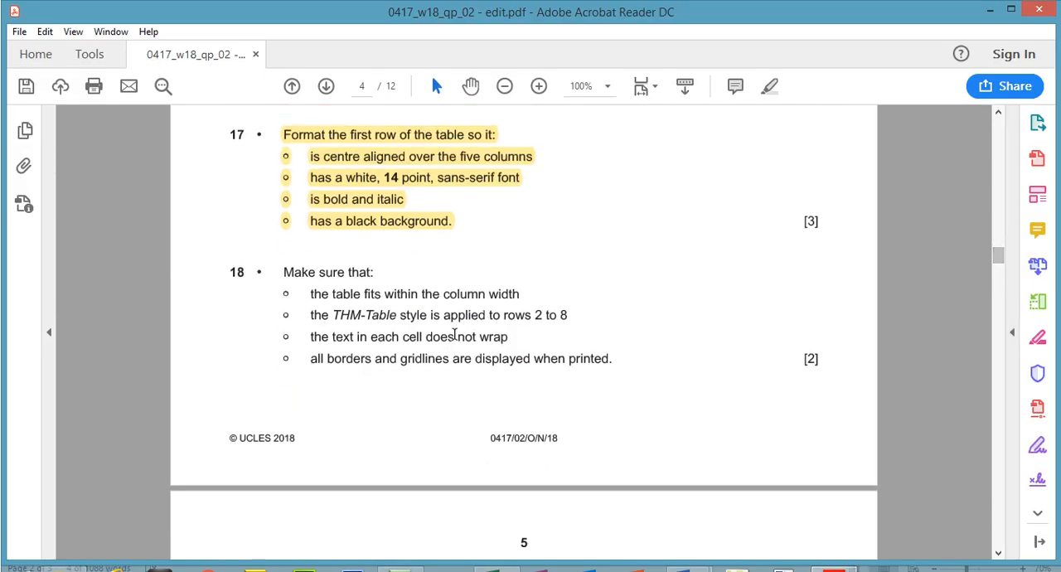
drag(312, 294, 498, 292)
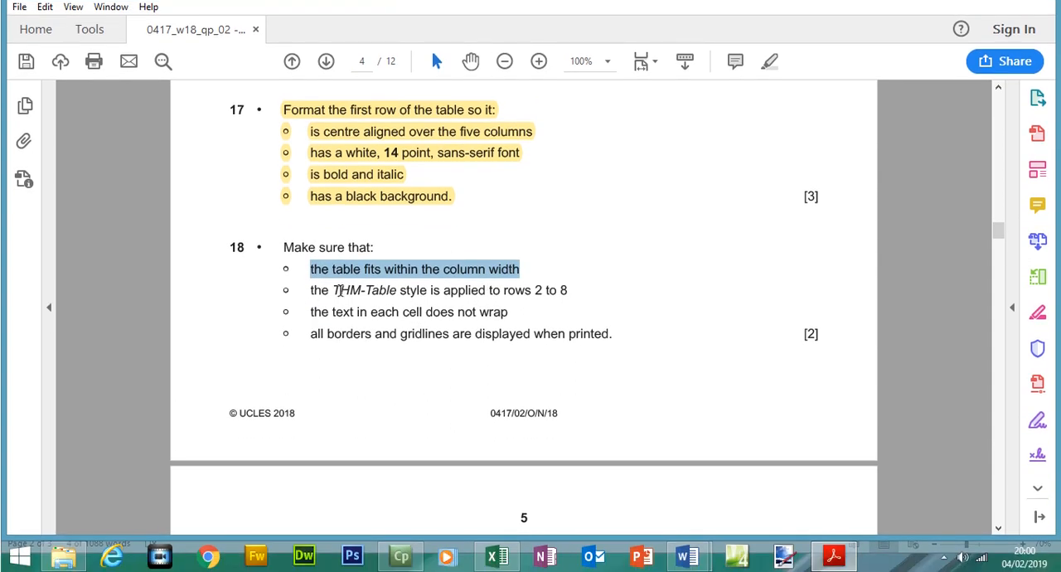
Check step 18's style requirement, clear the formatting of table rows 2 to 8 in MINING, and apply the THM-Table style to them
drag(334, 290, 564, 290)
click(833, 555)
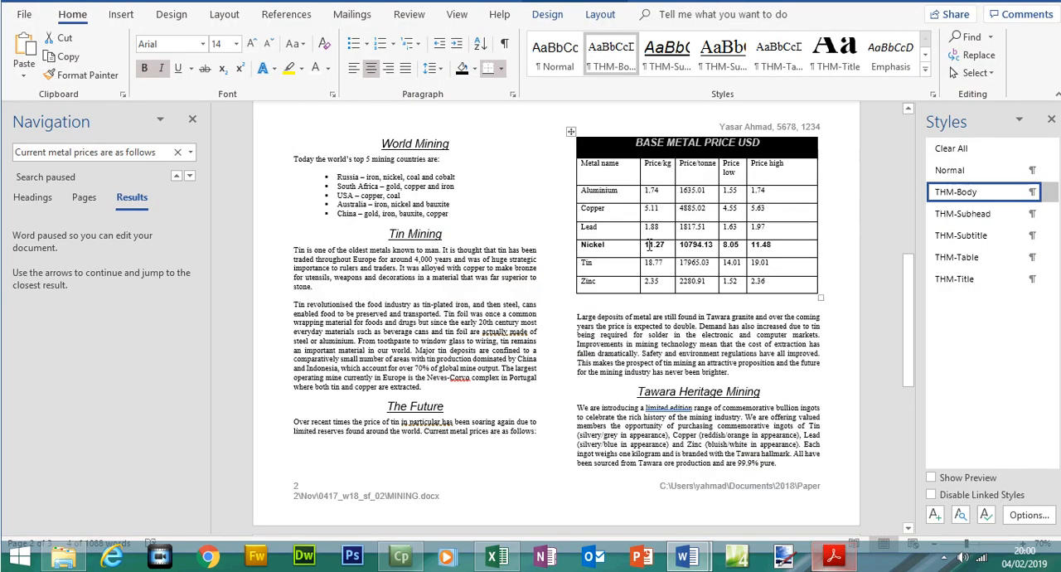
drag(595, 207, 770, 302)
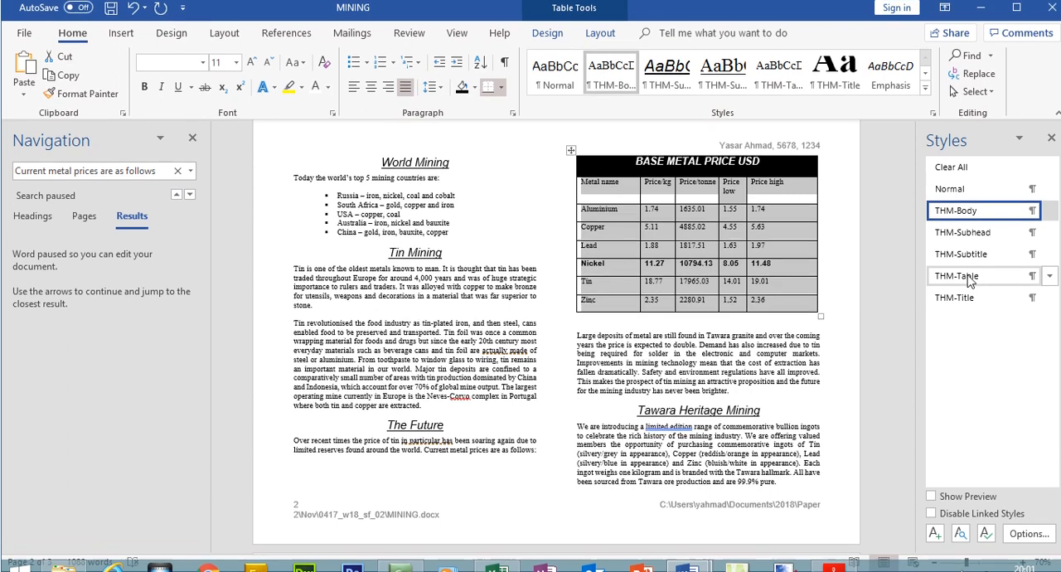
click(972, 282)
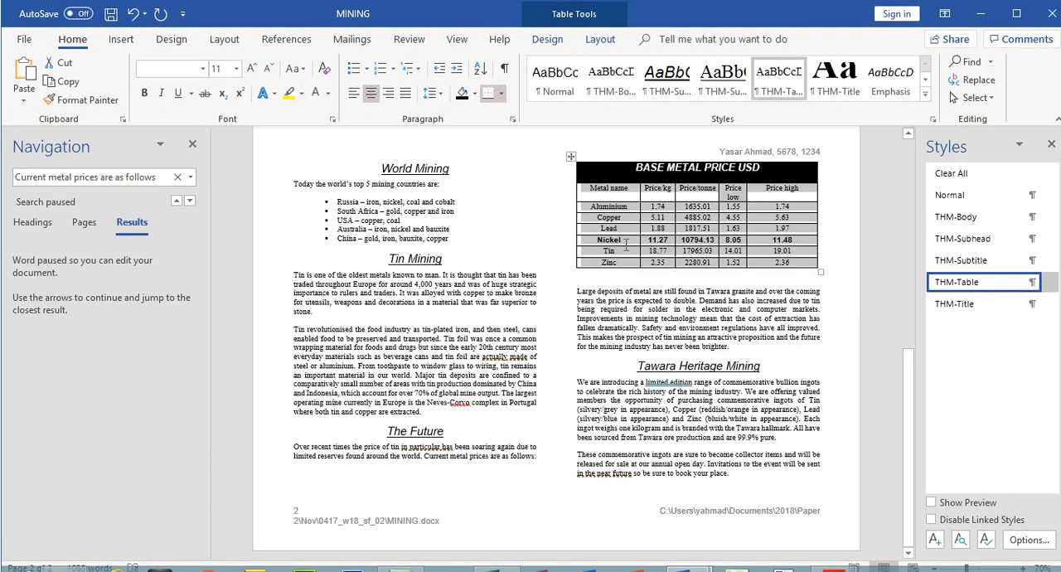
click(951, 175)
click(962, 284)
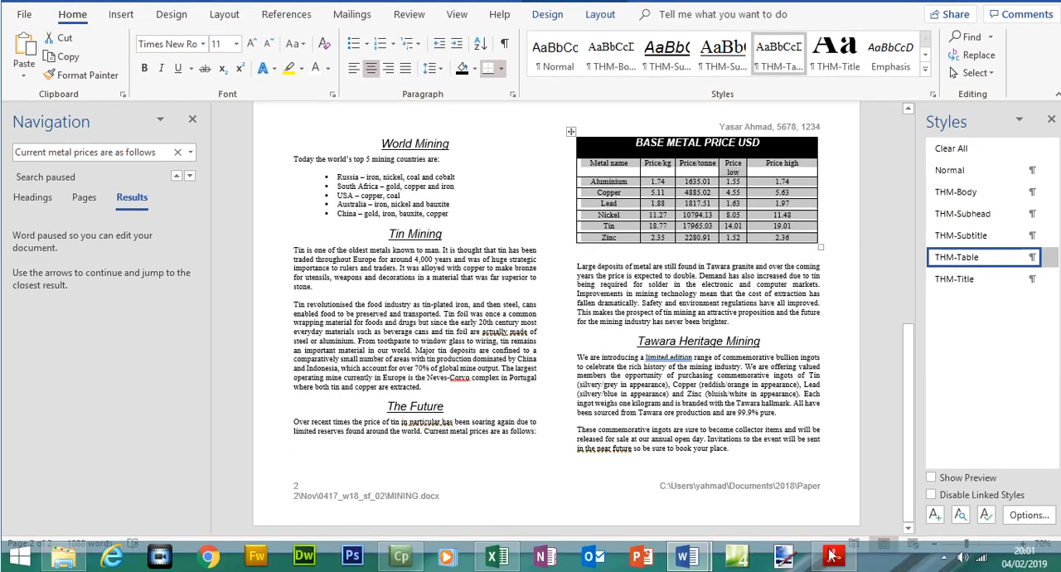
Check the no-wrap requirement in the exam paper and widen the Price low column so its heading fits on one line
click(834, 557)
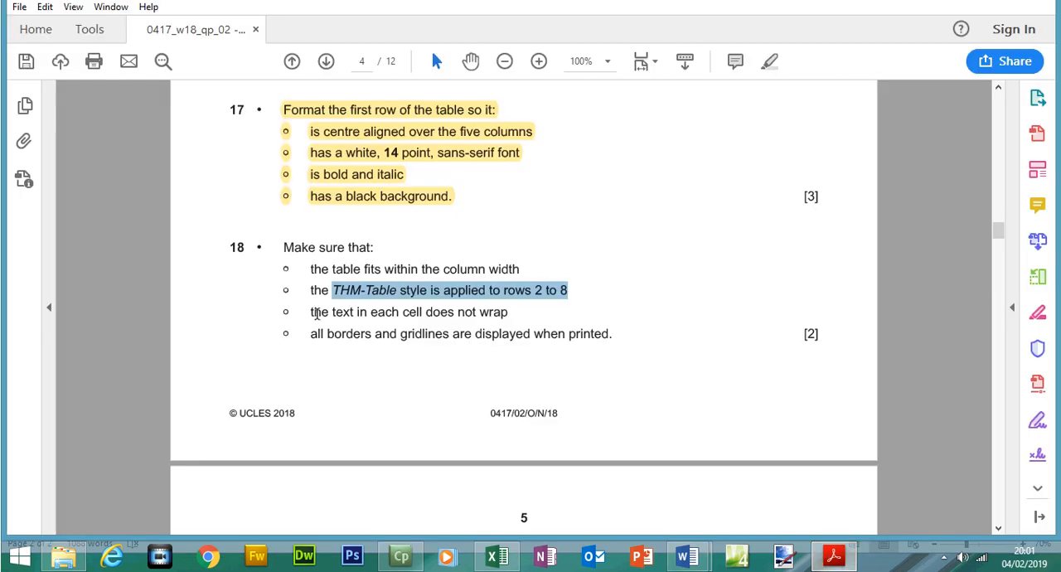
drag(317, 313, 510, 313)
click(852, 560)
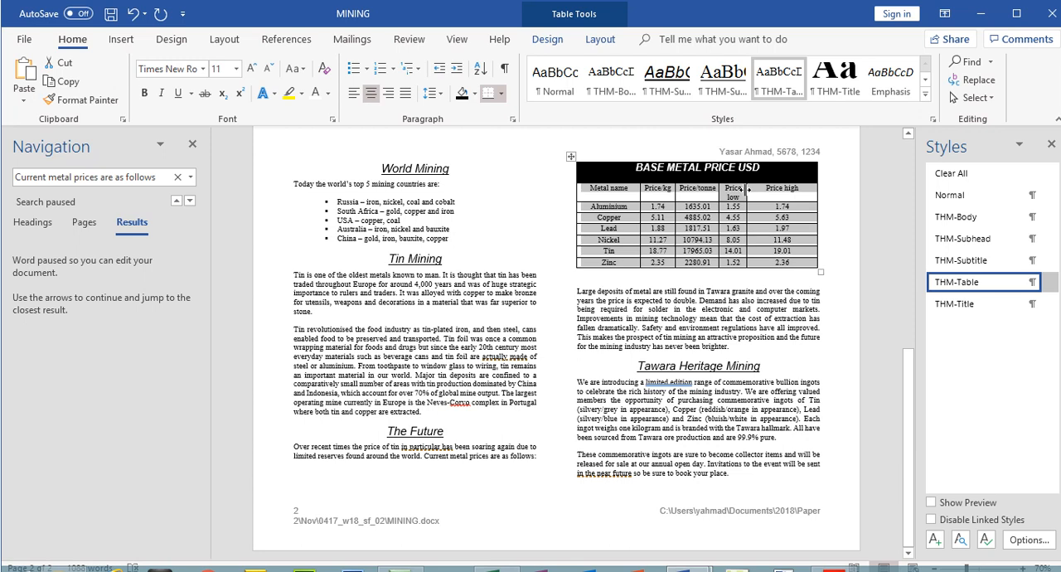
drag(748, 189, 762, 190)
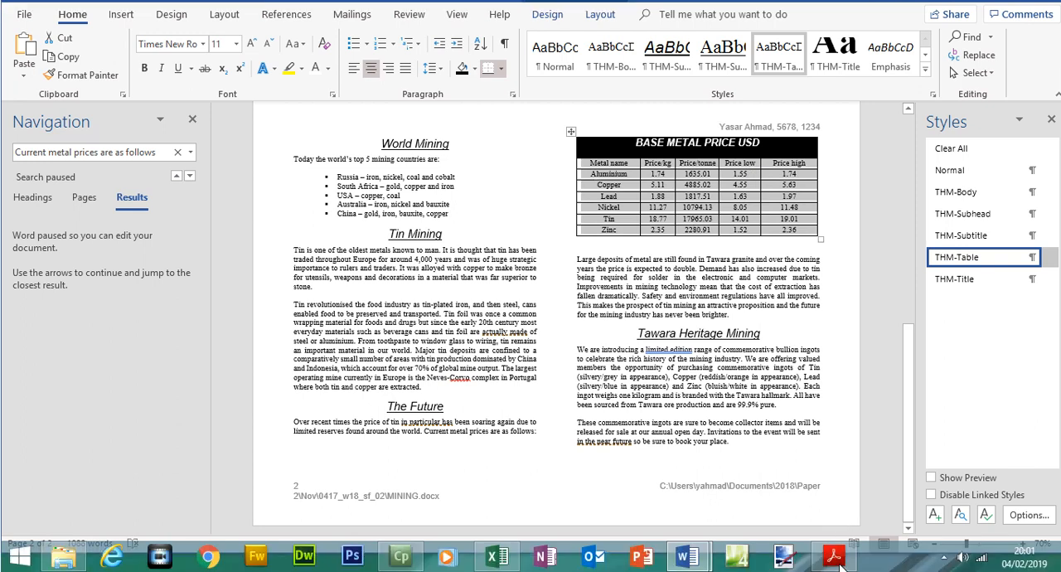
Review step 18's borders and gridlines requirement in the exam paper and inspect the price table's borders in MINING
click(836, 557)
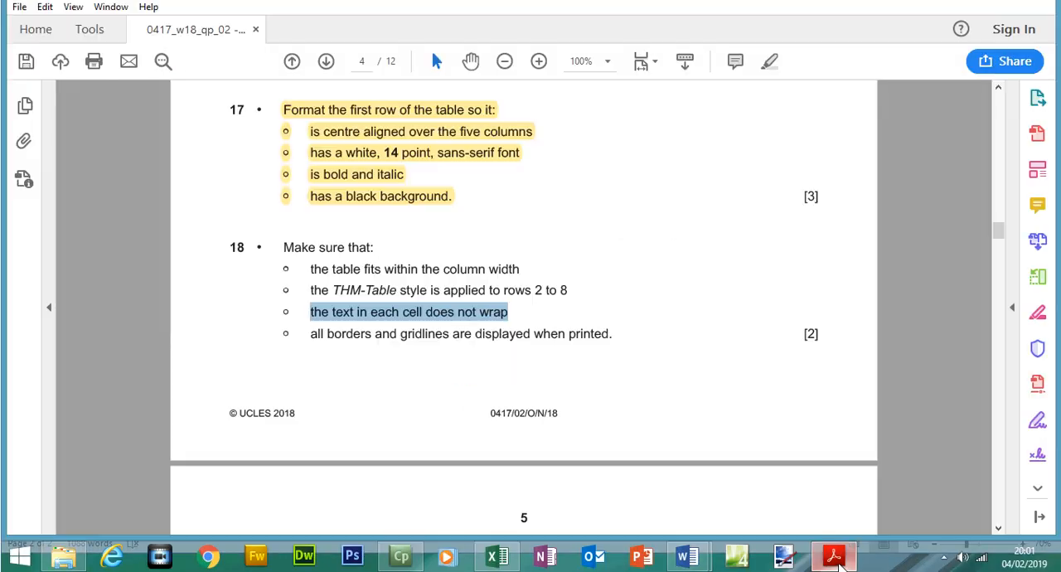
drag(312, 335, 531, 337)
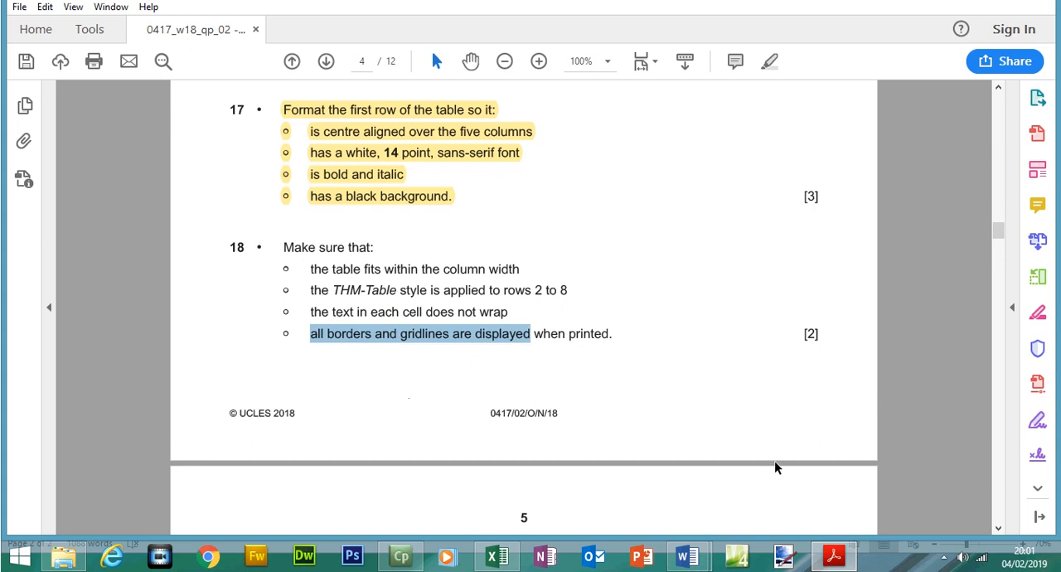
click(836, 557)
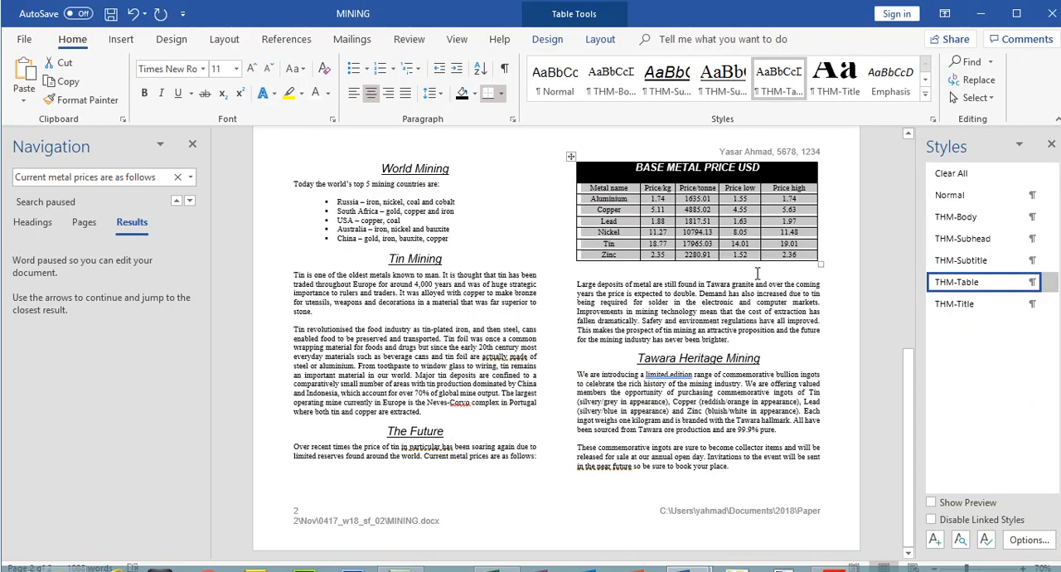
click(757, 274)
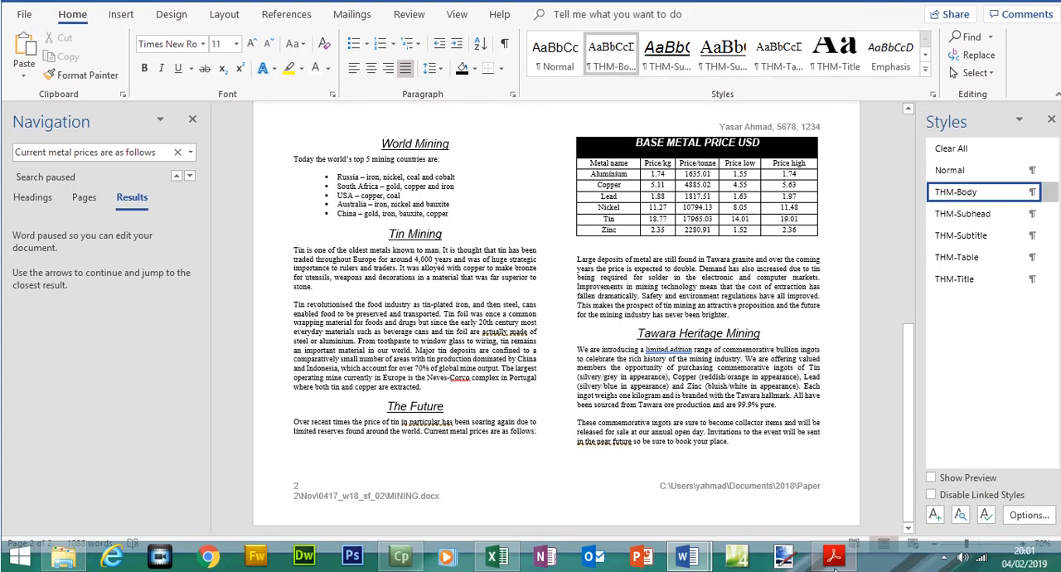
Highlight all of step 18 in the exam paper as completed
click(834, 558)
drag(284, 259, 614, 346)
click(770, 87)
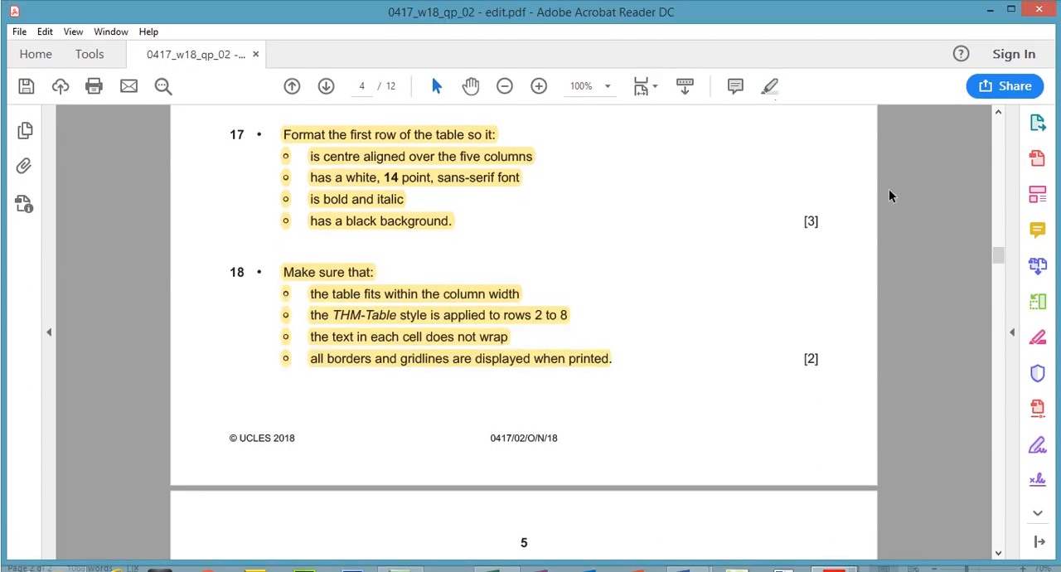
Read step 19's N218LOGO.png image requirement in the exam paper and locate the Tawara Mining subheading in MINING
drag(997, 254, 997, 267)
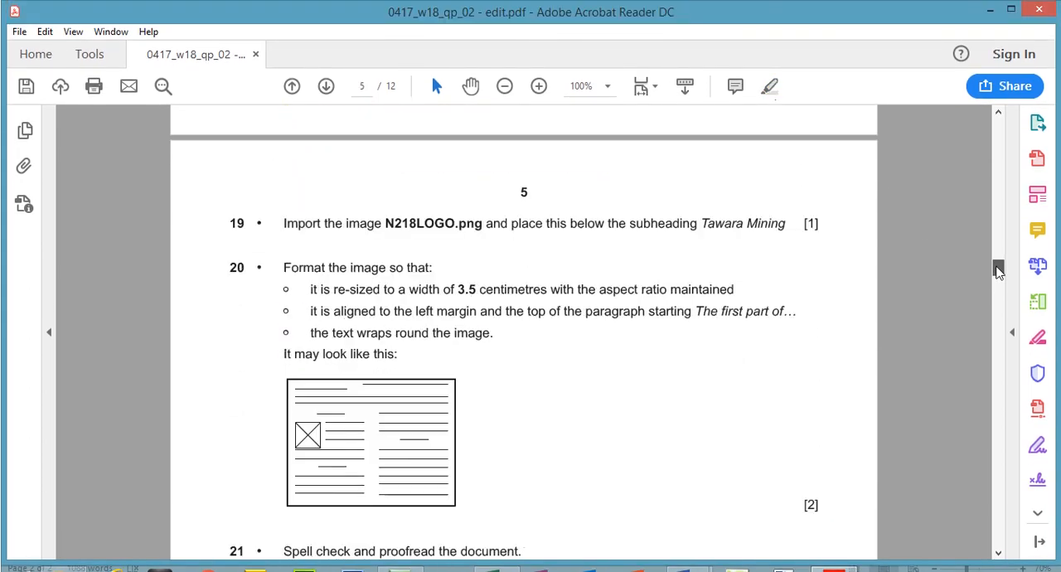
drag(386, 225, 482, 226)
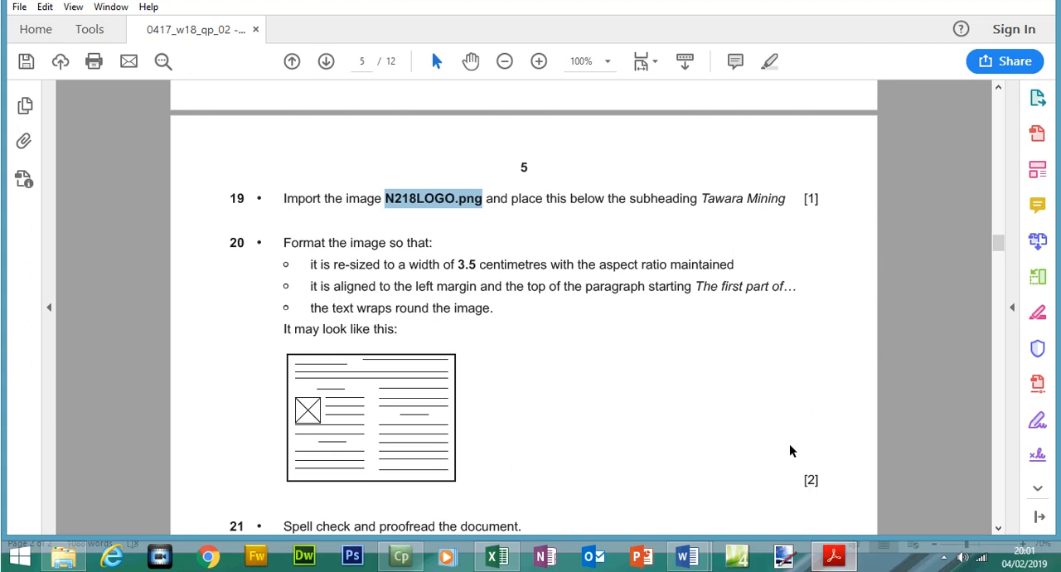
drag(786, 225, 703, 227)
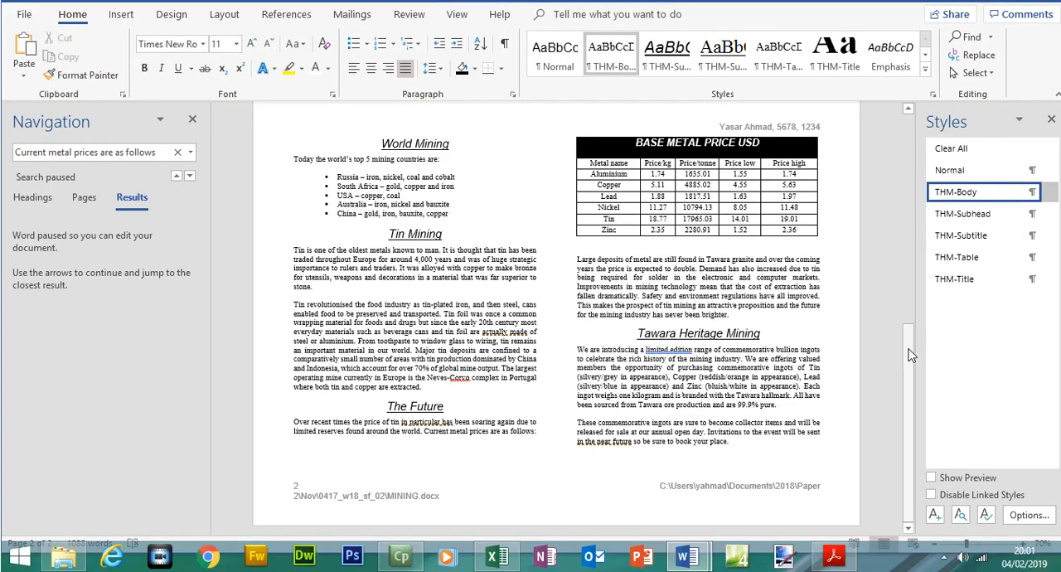
drag(908, 355, 909, 131)
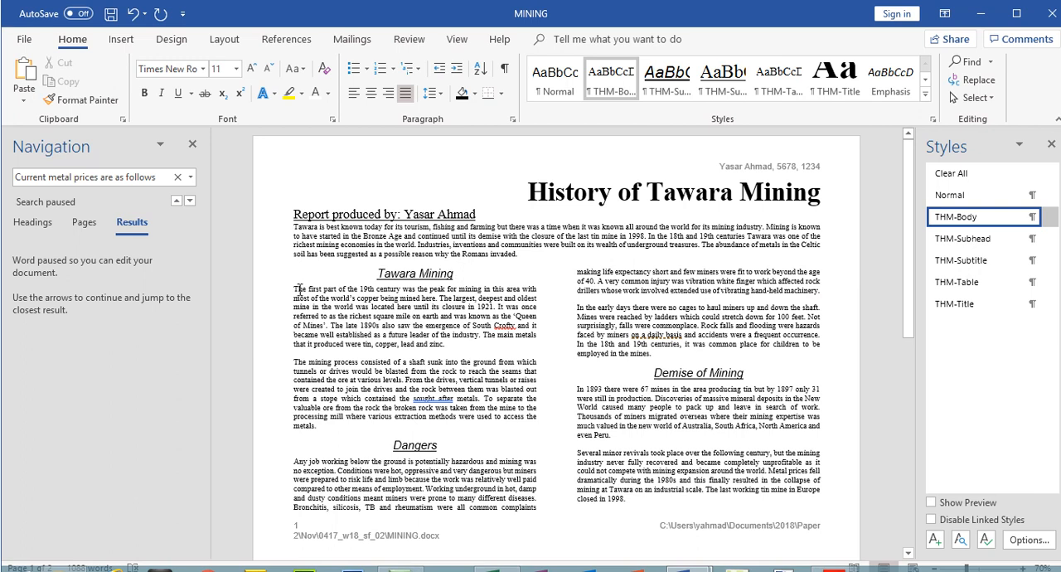
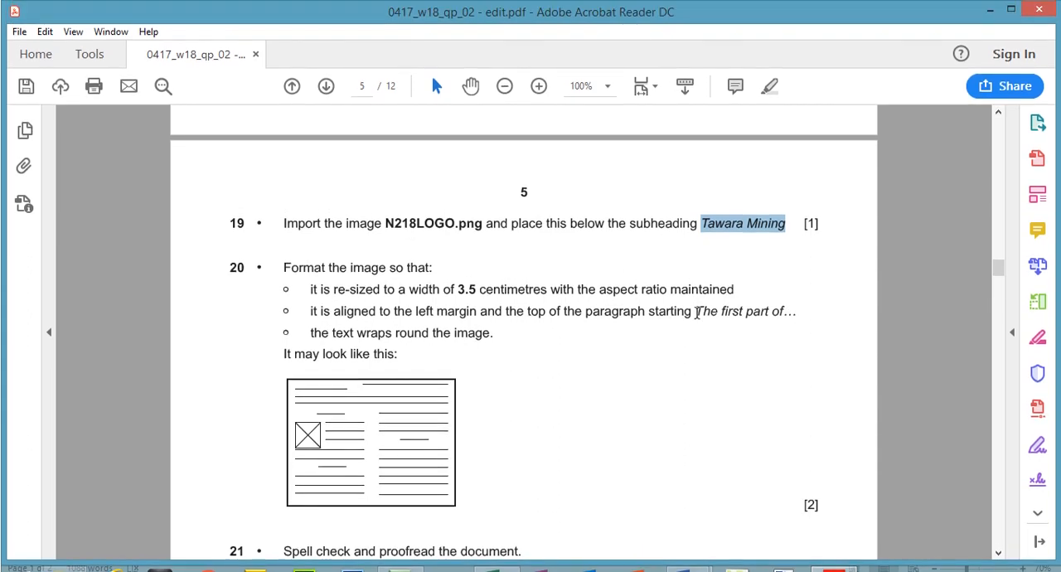
Switch to MINING and insert the N218LOGO image at the start of the paragraph below the Tawara Mining subheading
click(832, 554)
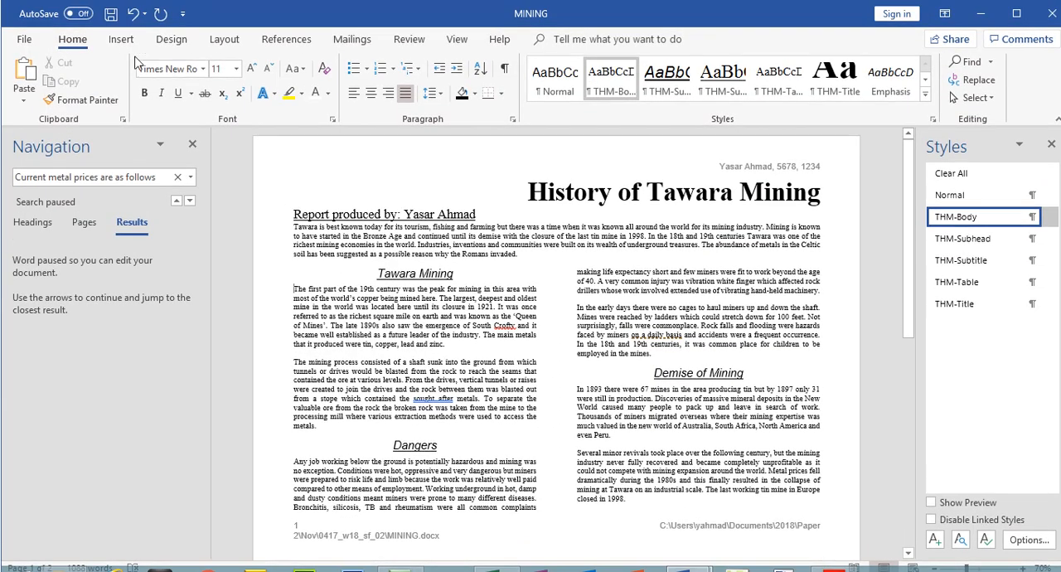
click(121, 39)
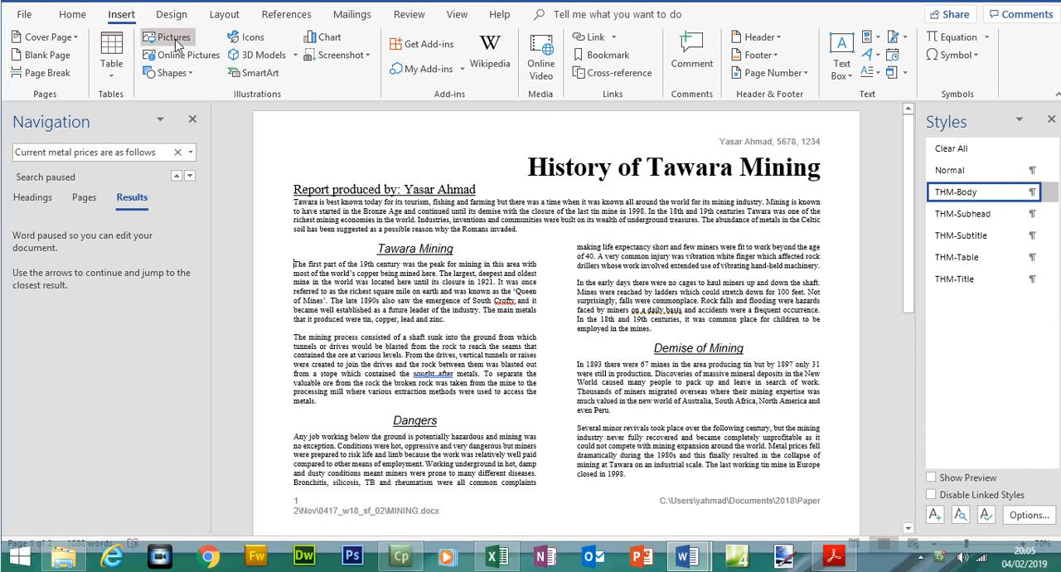
click(174, 63)
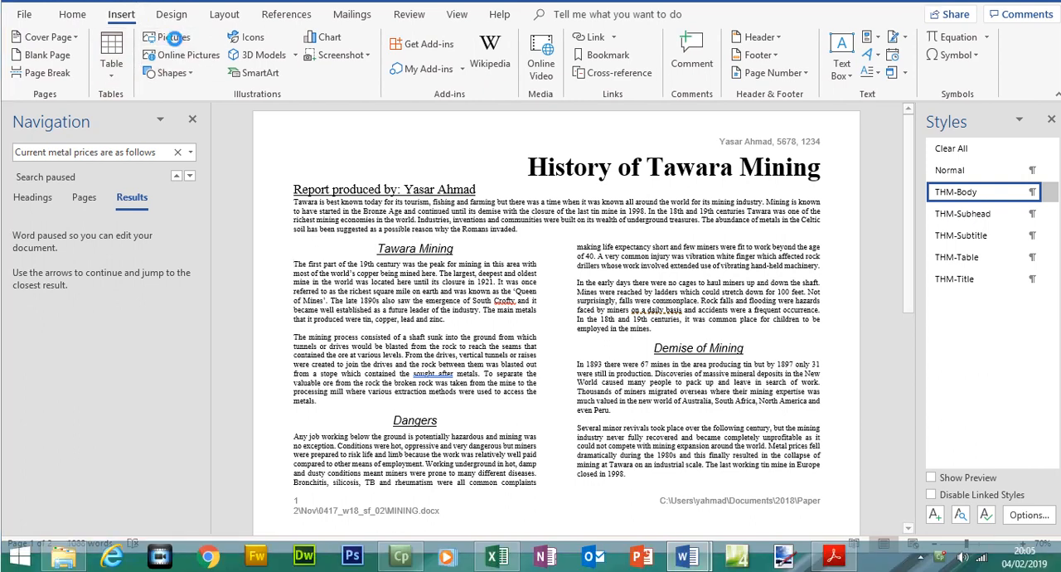
click(302, 207)
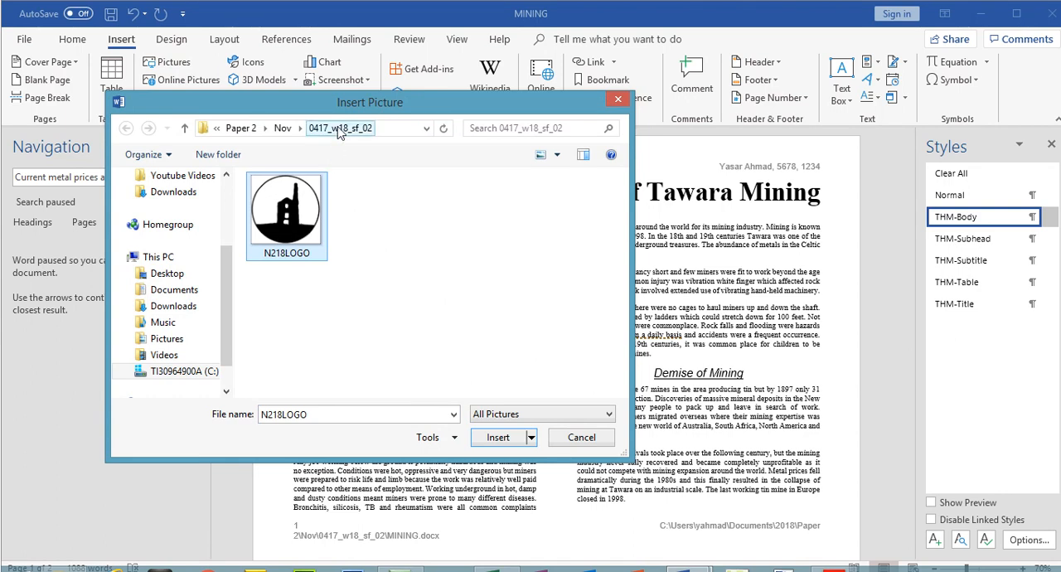
double_click(301, 215)
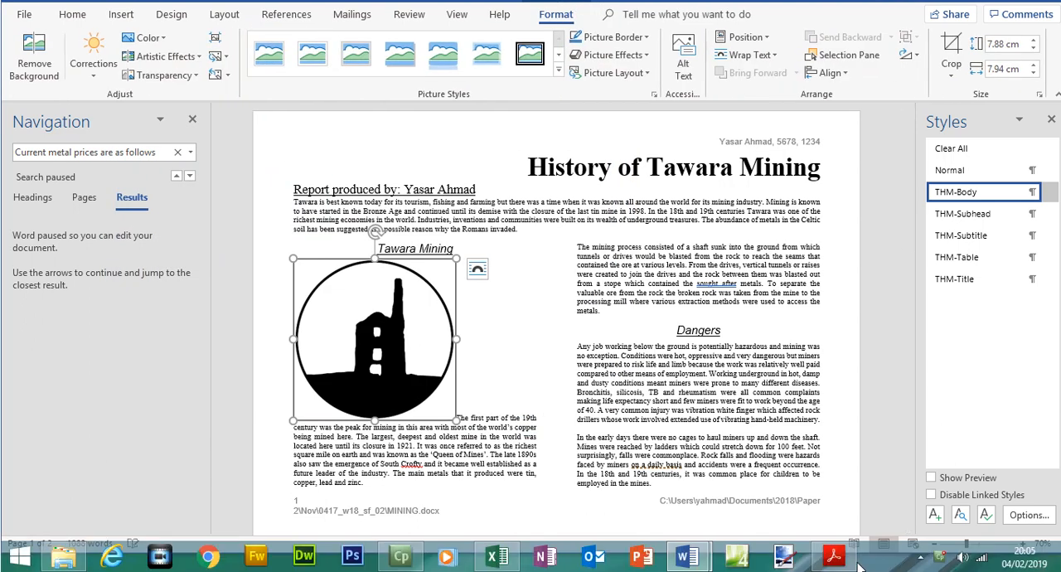
Check step 20's image width requirement in the exam paper and return to the logo in MINING
click(834, 558)
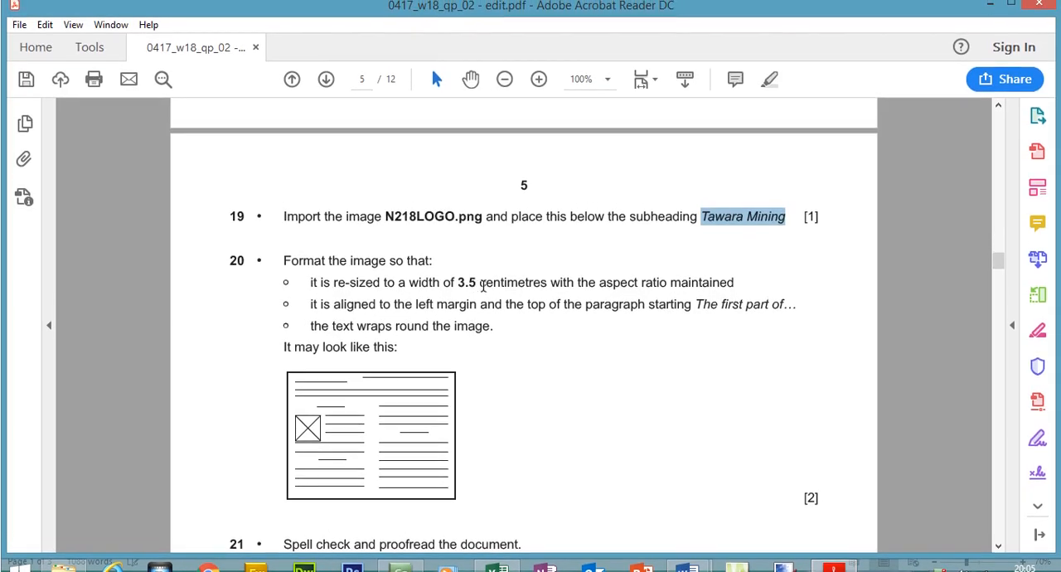
drag(466, 283, 408, 284)
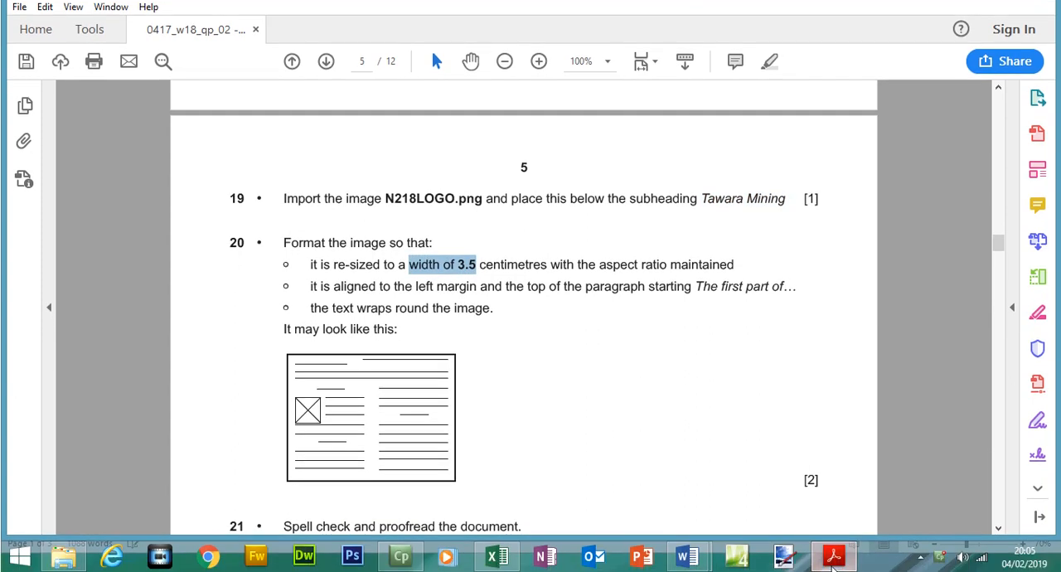
click(833, 569)
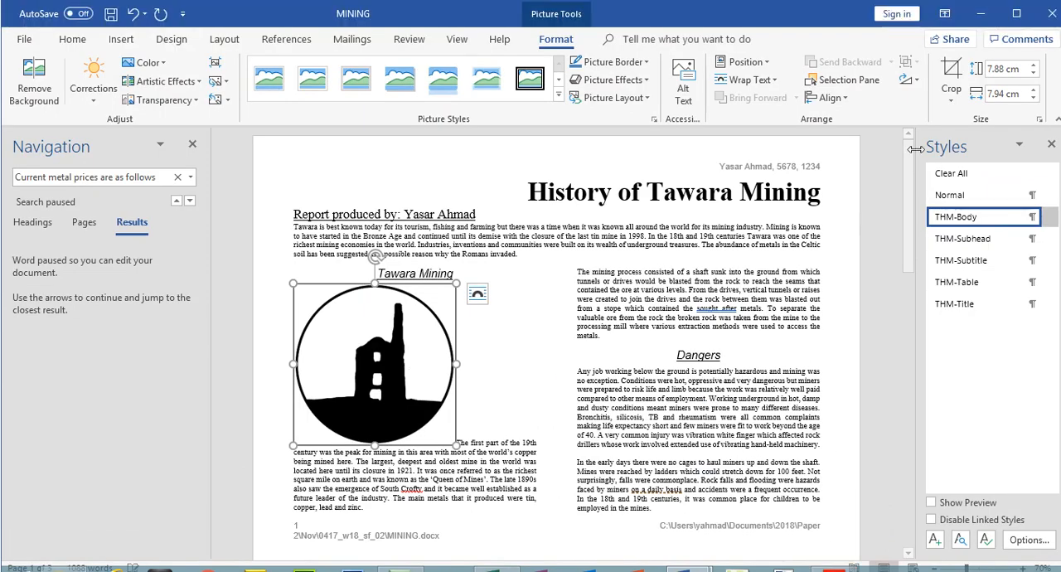
Reduce the logo's width to 6.5 cm with the aspect ratio maintained
click(1033, 99)
click(1034, 99)
click(1033, 98)
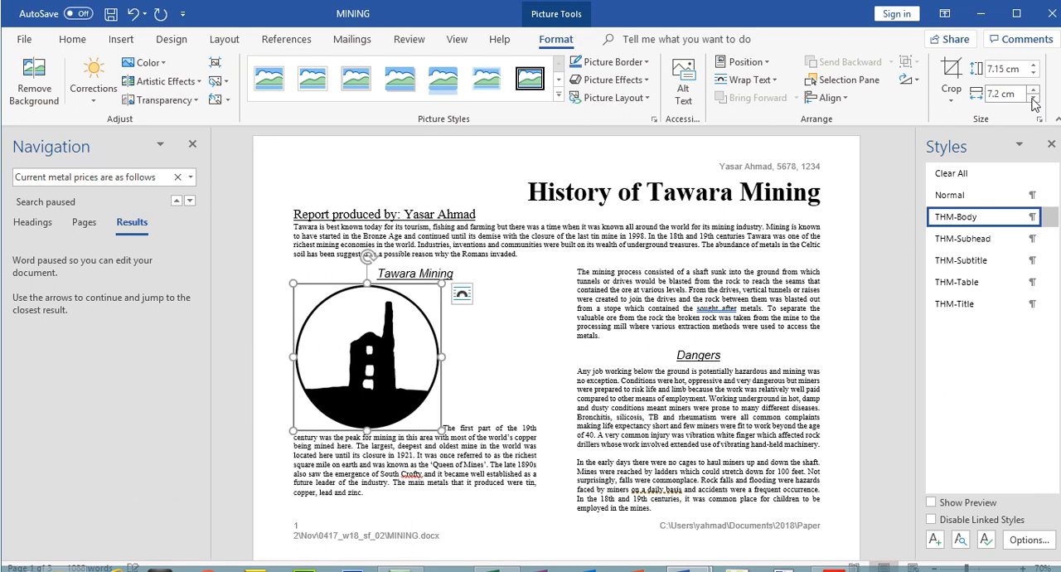
click(1033, 99)
click(1033, 99)
click(1033, 99)
click(1033, 99)
click(1033, 99)
click(1033, 98)
click(1033, 99)
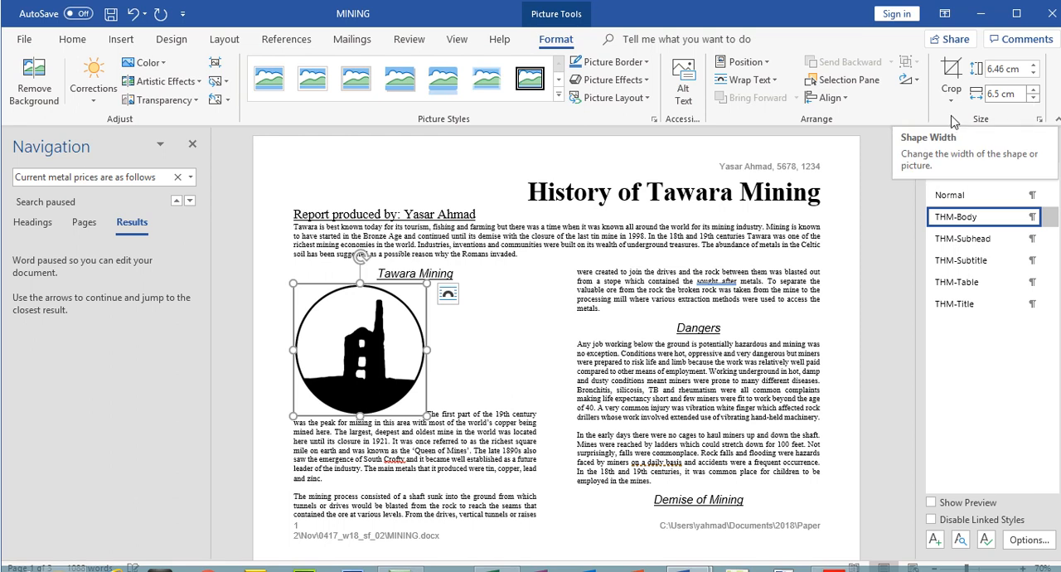
Try squashing only the logo's height, undo that, and set the logo's width to 3.5 cm with its proportions kept
drag(362, 410, 362, 315)
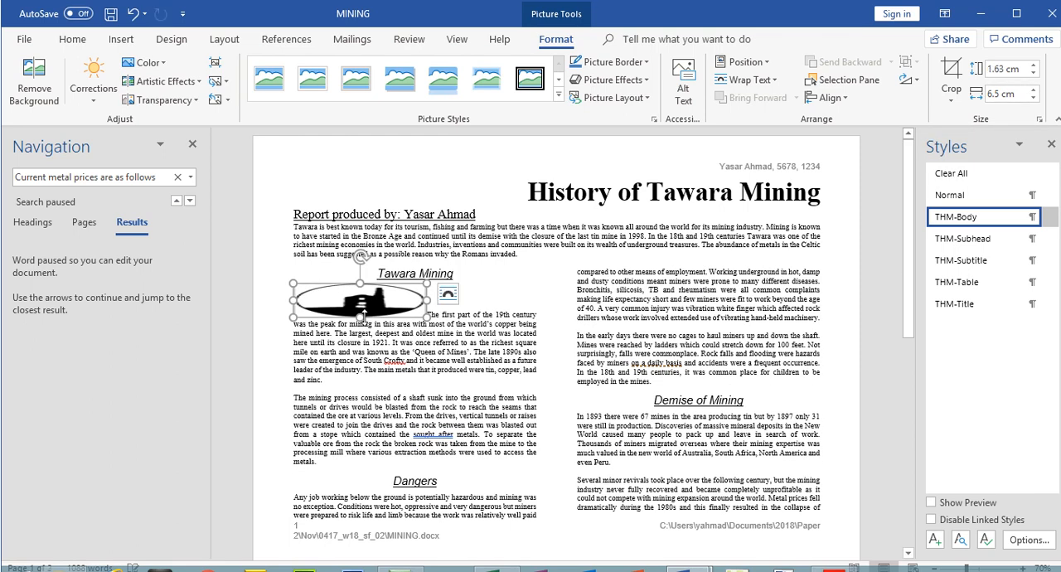
key(ctrl+z)
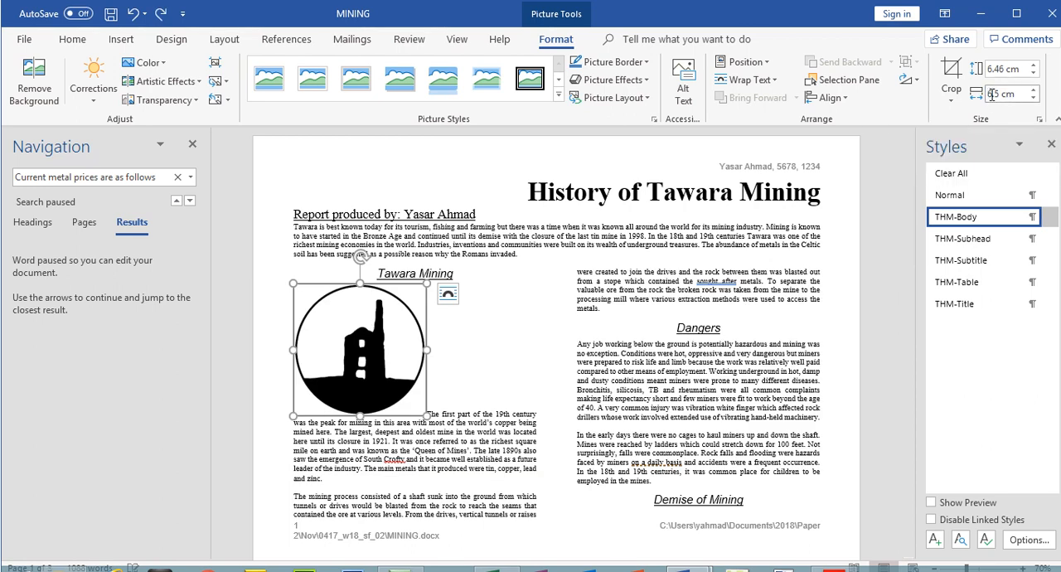
click(1009, 219)
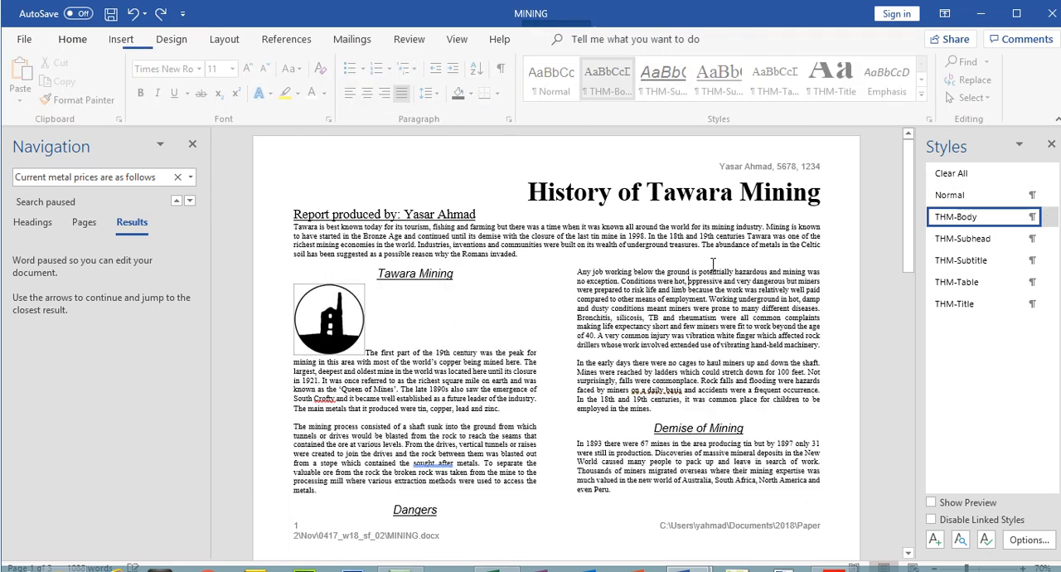
click(325, 323)
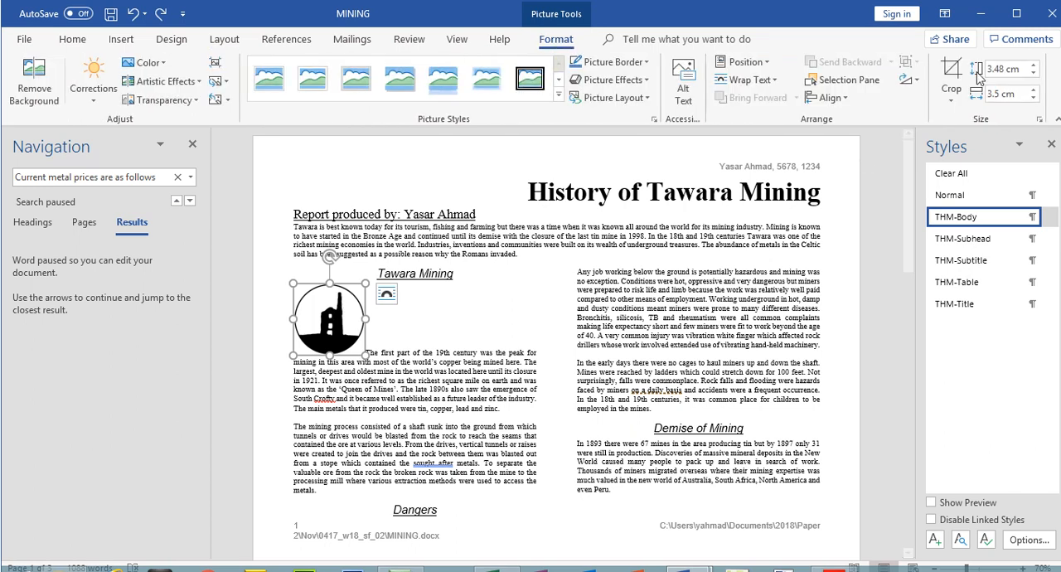
Review step 20's alignment and text wrapping requirements in the exam paper and compare them with the logo in MINING
click(832, 569)
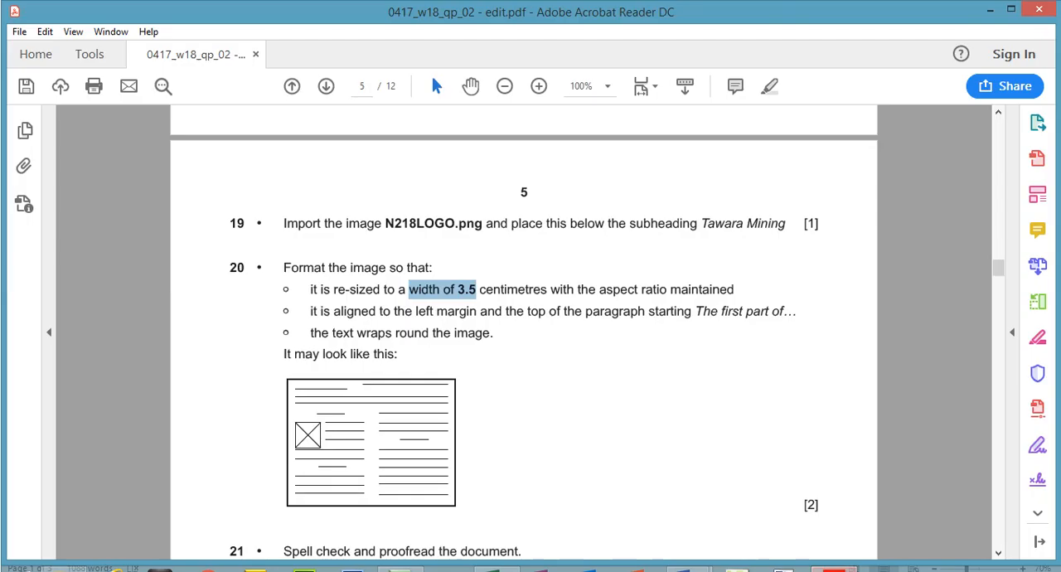
drag(311, 311, 793, 313)
click(788, 562)
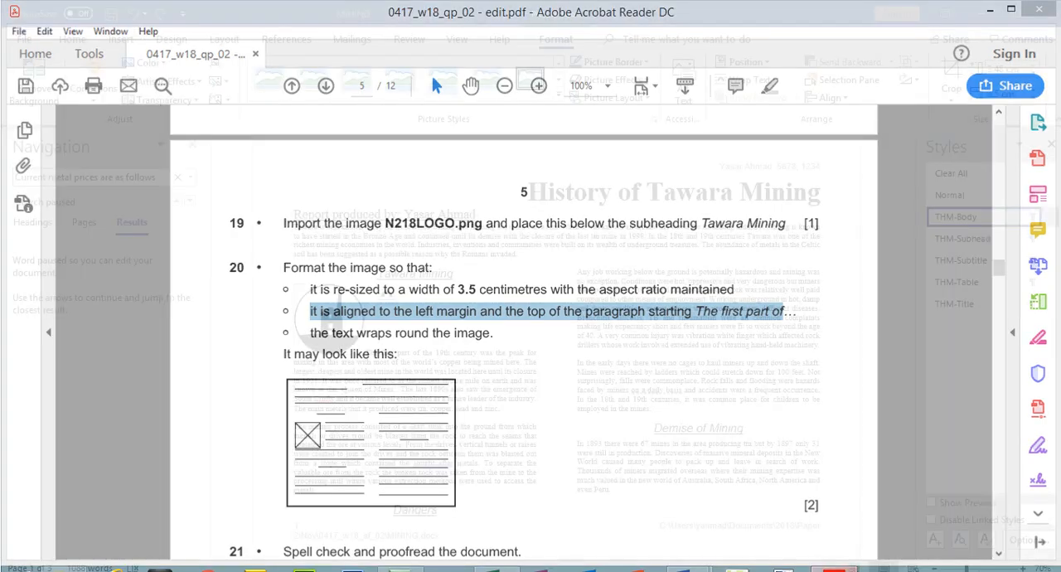
click(832, 568)
drag(312, 334, 483, 340)
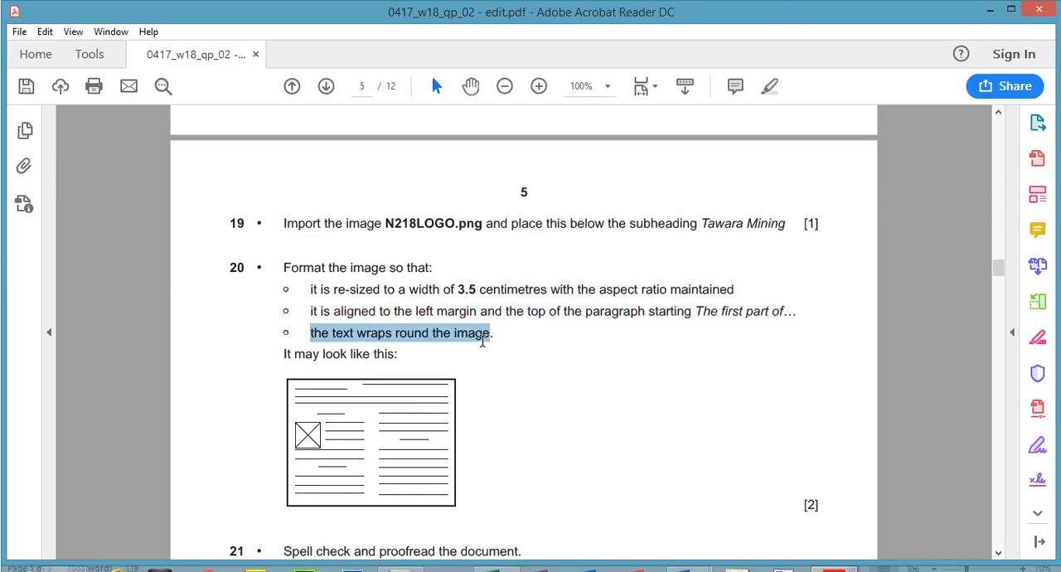
key(alt+Tab)
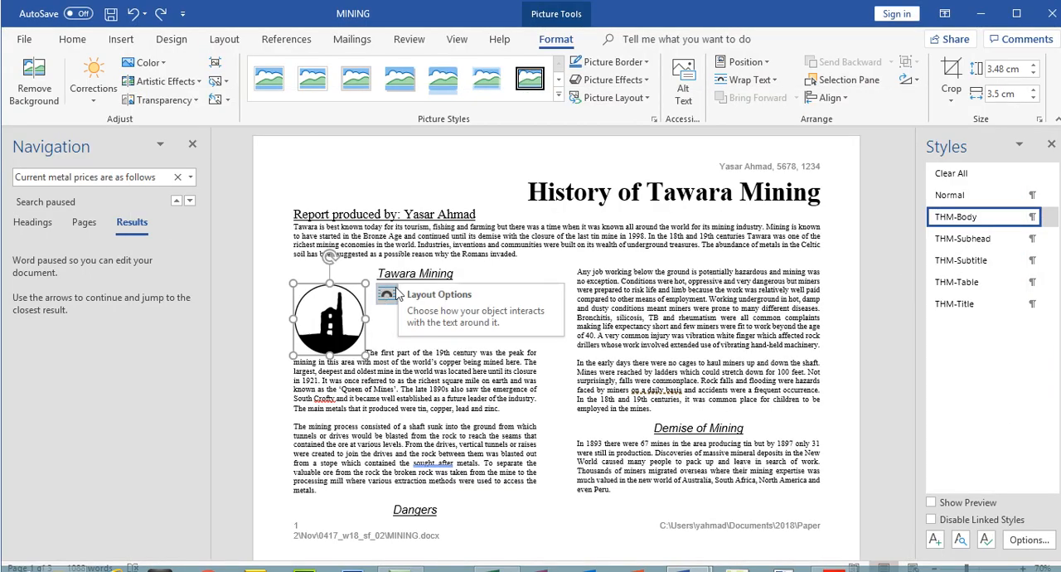
Apply Tight text wrapping to the logo and align it to the left margin and the top of the paragraph starting The first part of
click(774, 80)
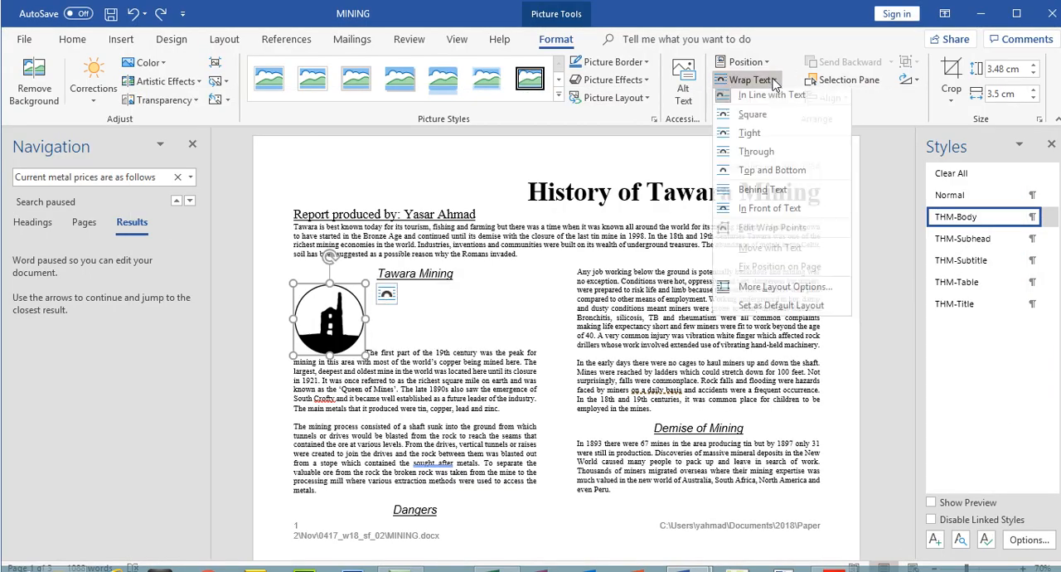
click(754, 138)
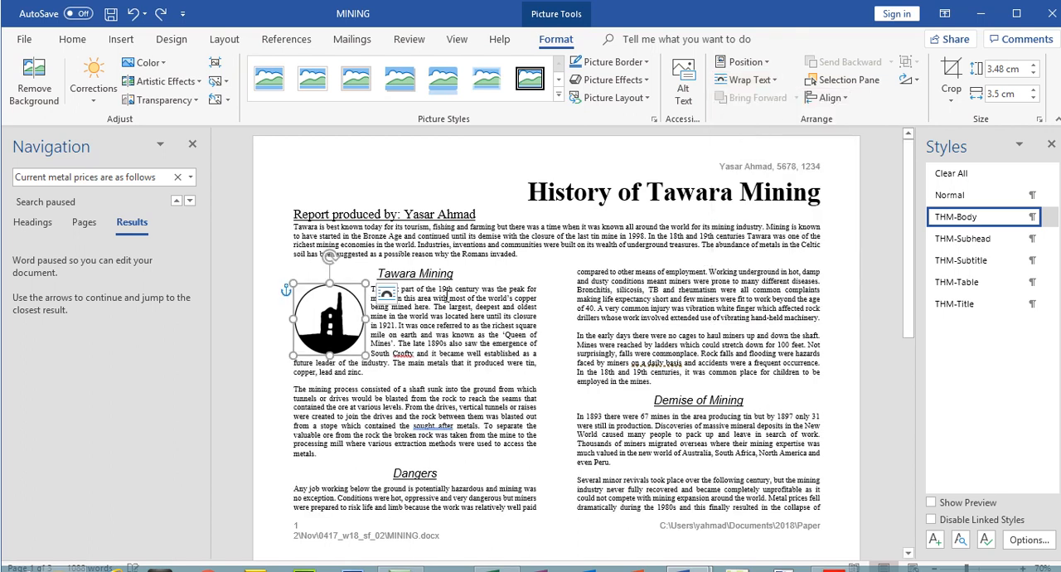
click(448, 296)
click(327, 320)
mouse_move(328, 321)
mouse_down()
mouse_move(328, 335)
mouse_move(333, 328)
mouse_up()
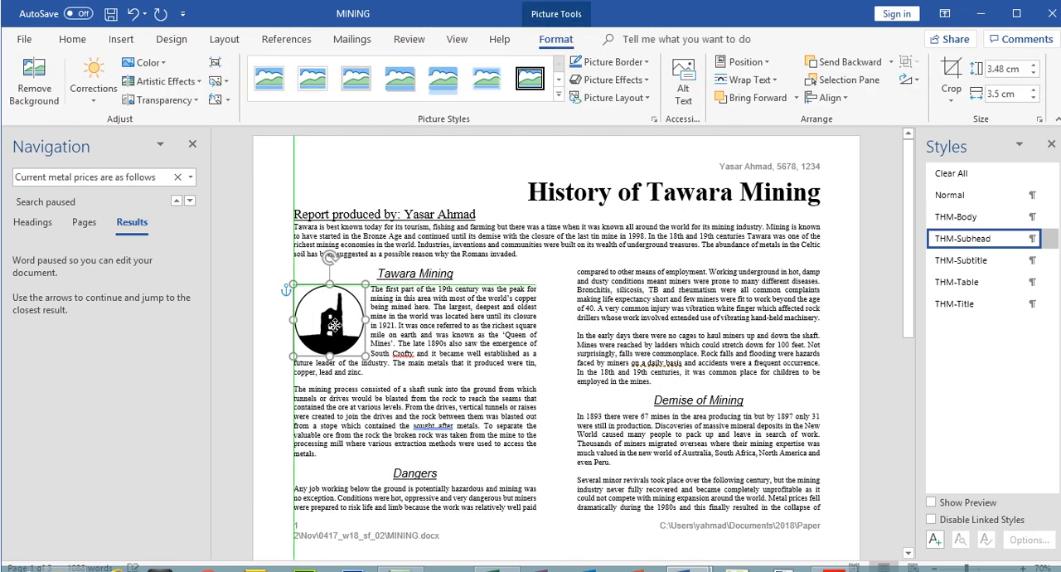
drag(333, 326, 332, 326)
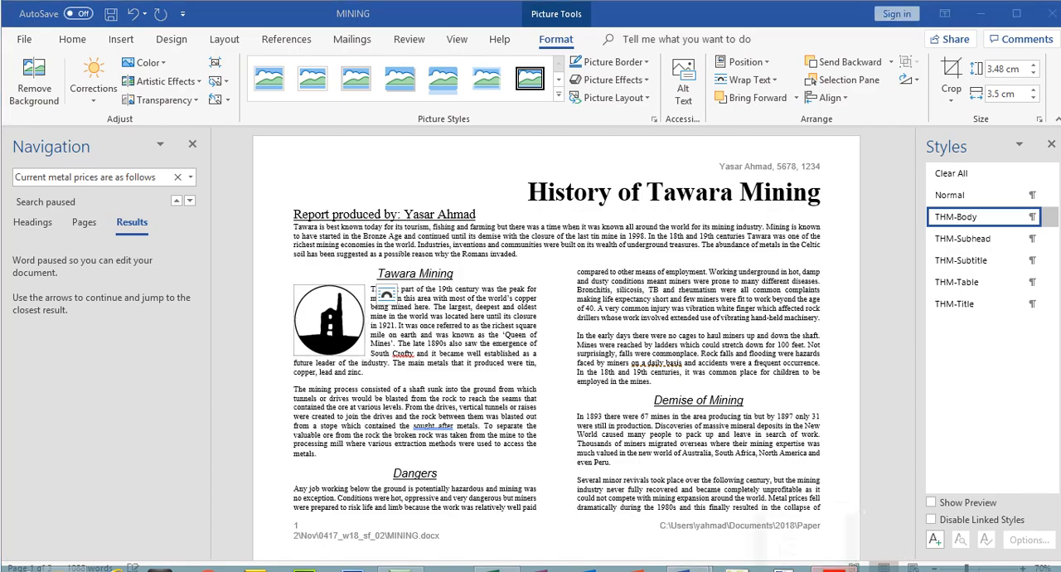
Highlight steps 19 and 20 in the exam paper as completed
key(alt+Tab)
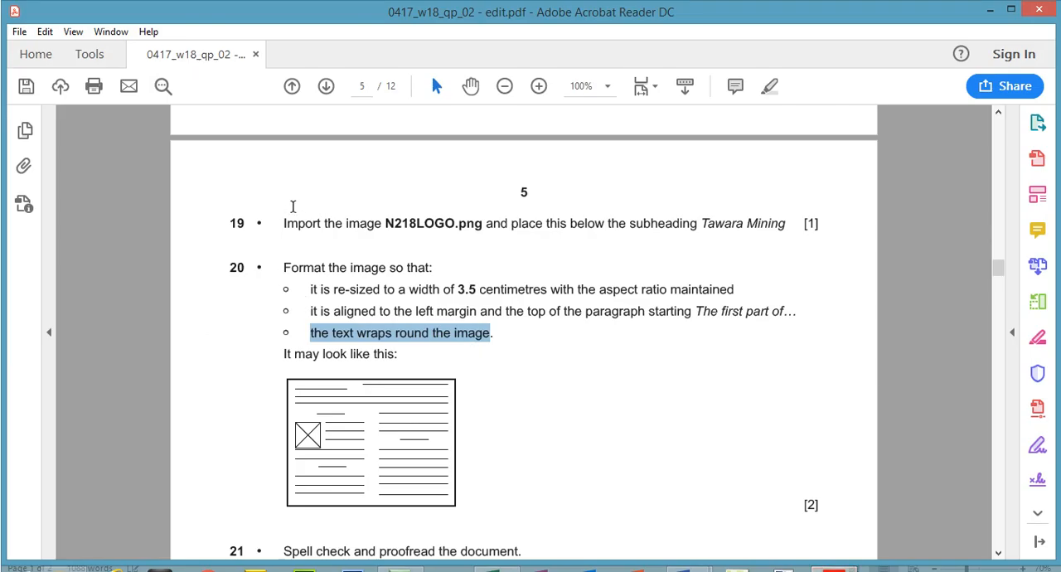
drag(284, 224, 407, 356)
click(765, 91)
Read step 21's spell check and proofreading requirement in the exam paper and return to MINING
drag(1001, 266, 1002, 279)
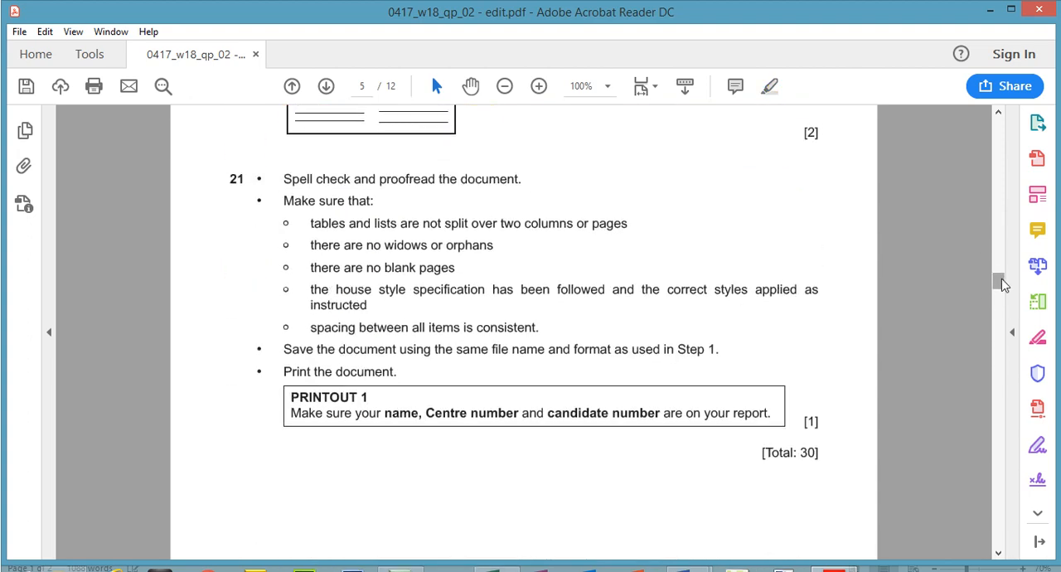
drag(284, 178, 375, 201)
click(832, 568)
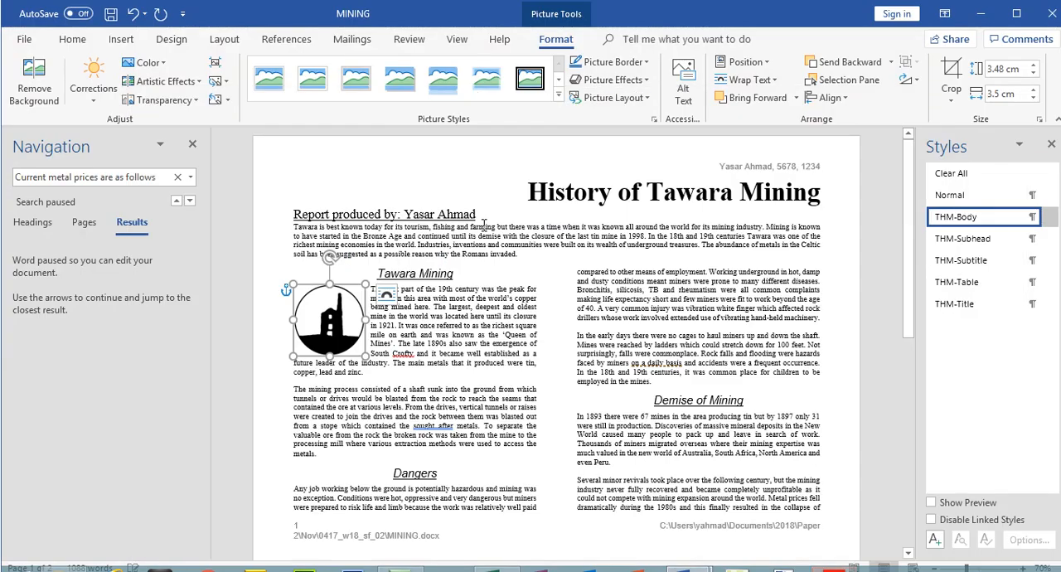
Spell check MINING, ignoring the flagged words Crofty and Corvo once each, and close the Editor
click(521, 199)
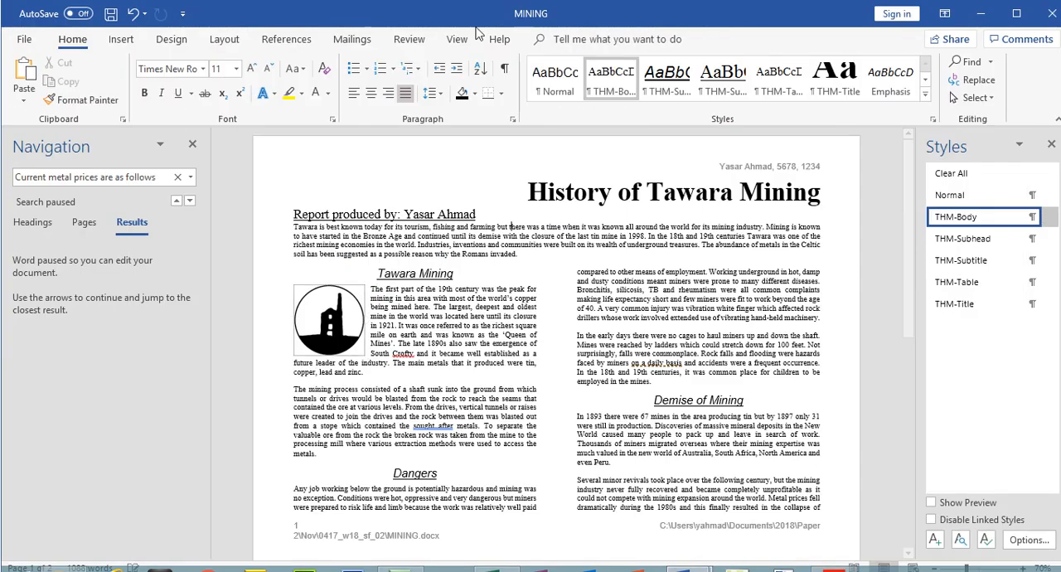
click(411, 41)
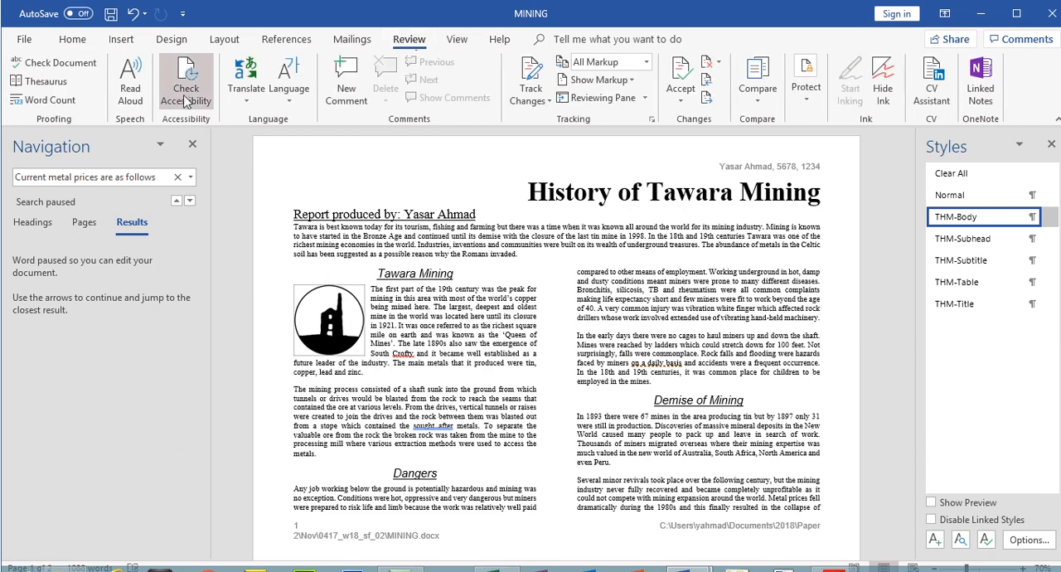
click(60, 66)
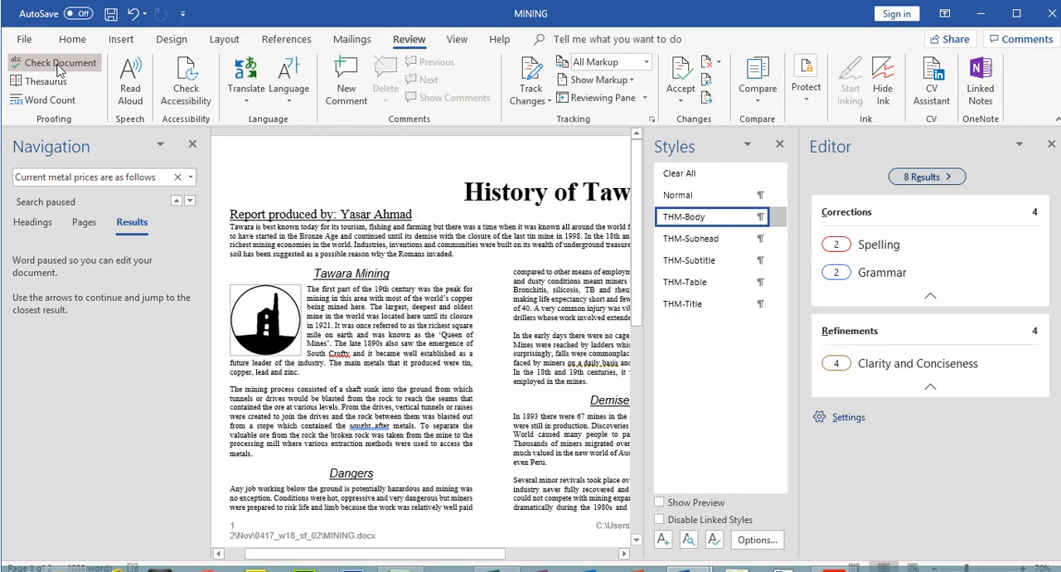
click(880, 245)
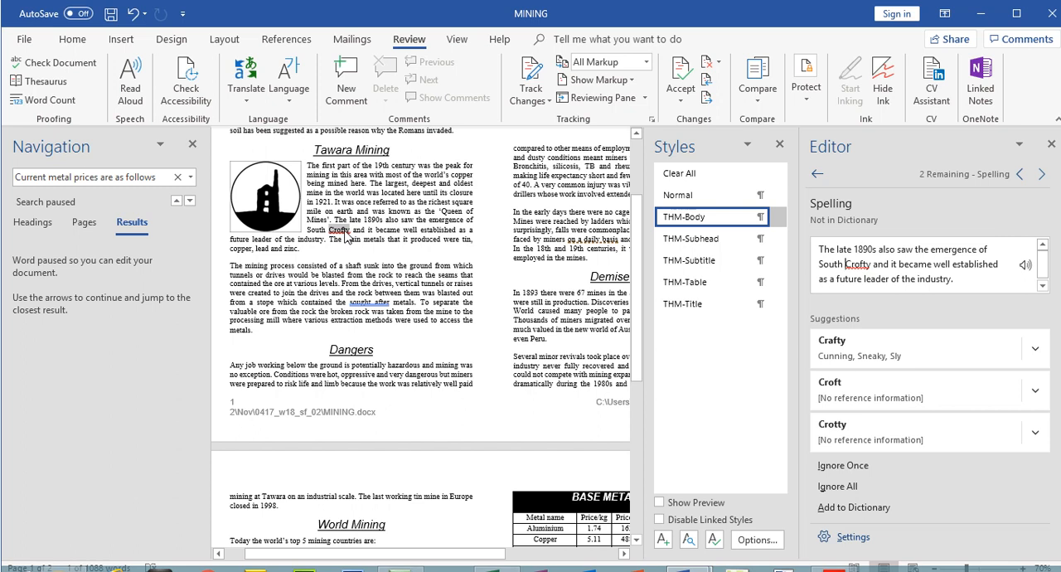
click(860, 467)
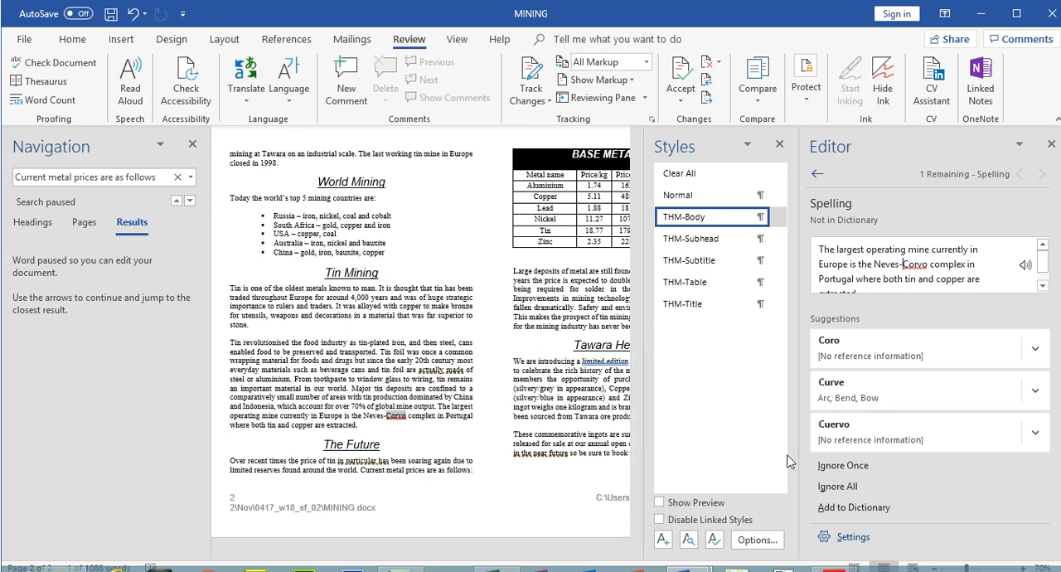
click(840, 469)
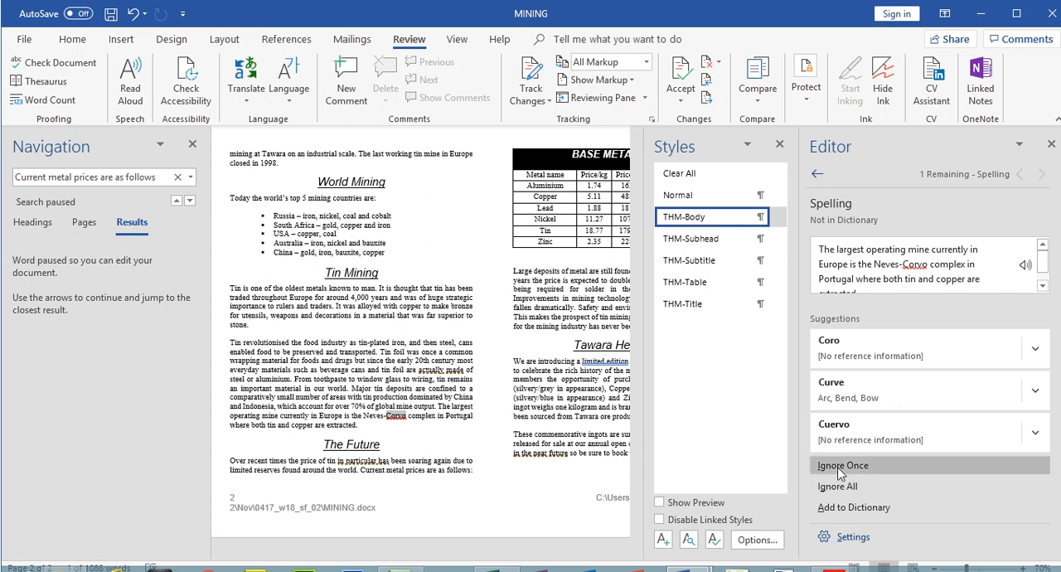
click(1050, 145)
Review step 21's rule on split tables and lists in the exam paper and inspect MINING's pages at 40% zoom
click(834, 570)
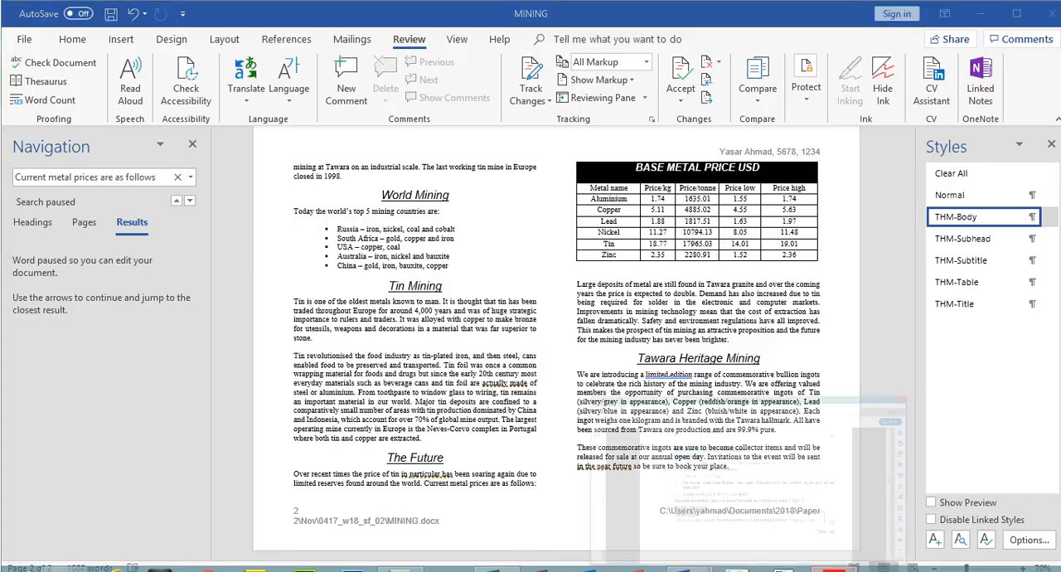
drag(312, 223, 649, 232)
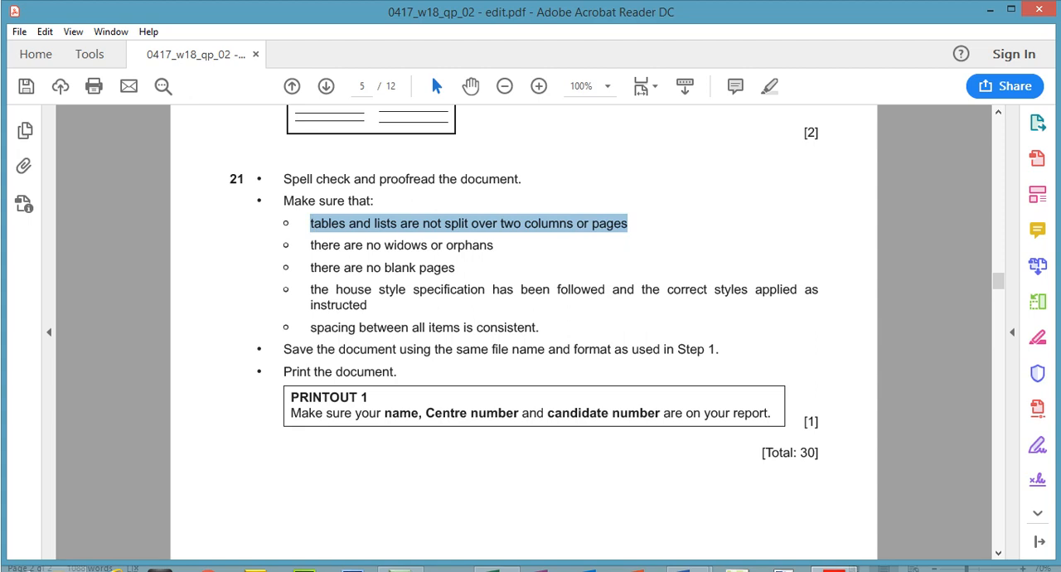
click(687, 570)
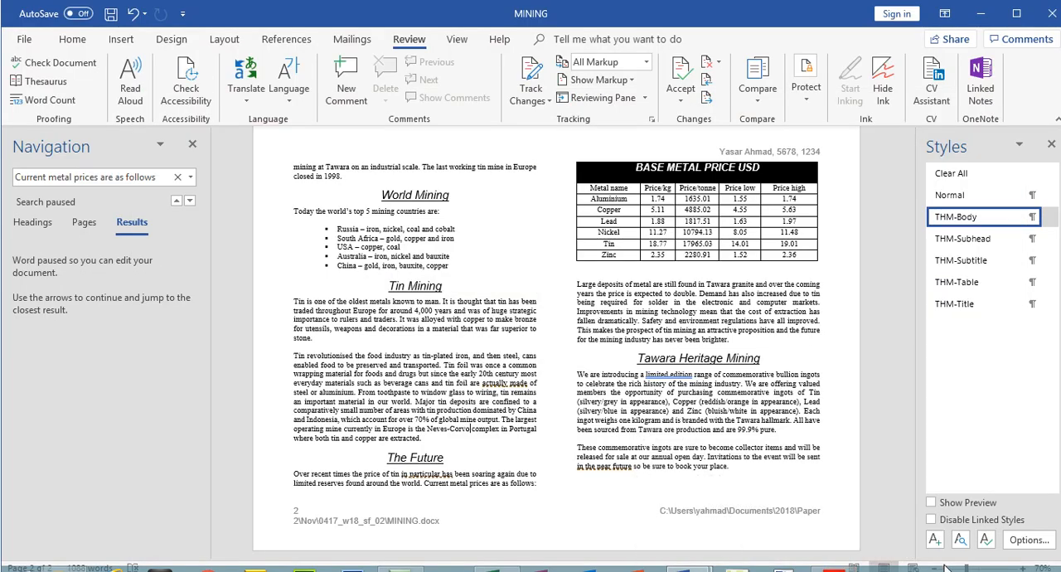
click(936, 567)
click(935, 568)
click(935, 567)
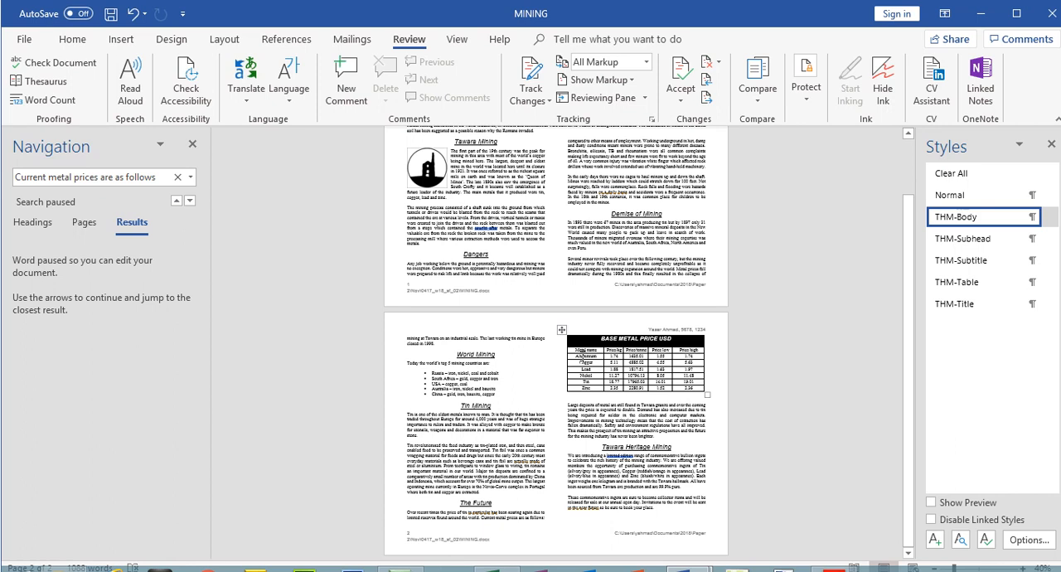
Review step 21's rule on widows and orphans in the exam paper and inspect MINING's columns for stray lines
click(834, 570)
drag(319, 249, 472, 248)
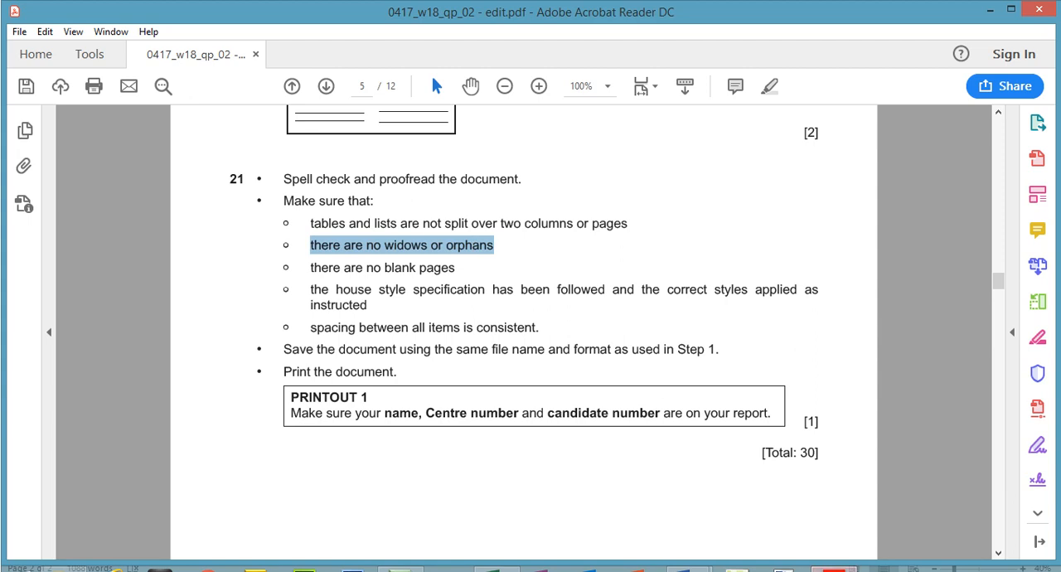
click(834, 570)
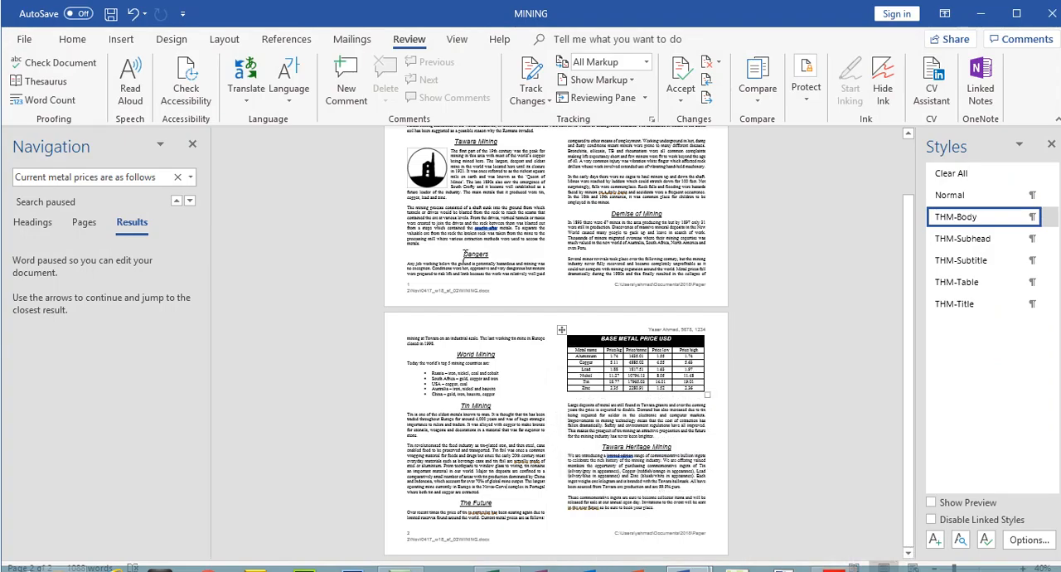
drag(903, 220, 912, 273)
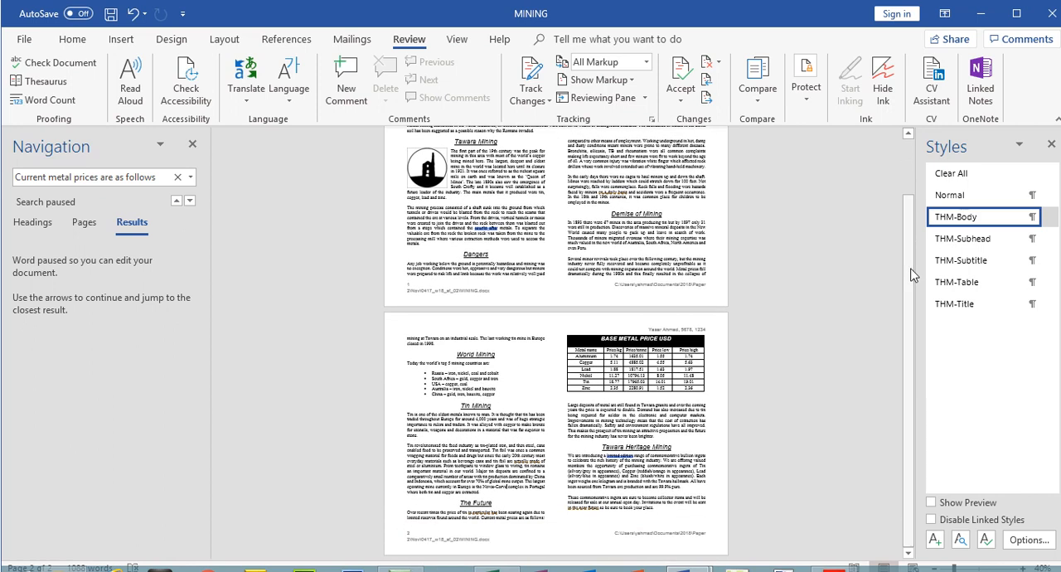
Try a page break before the heading The Future in MINING and undo it
click(460, 503)
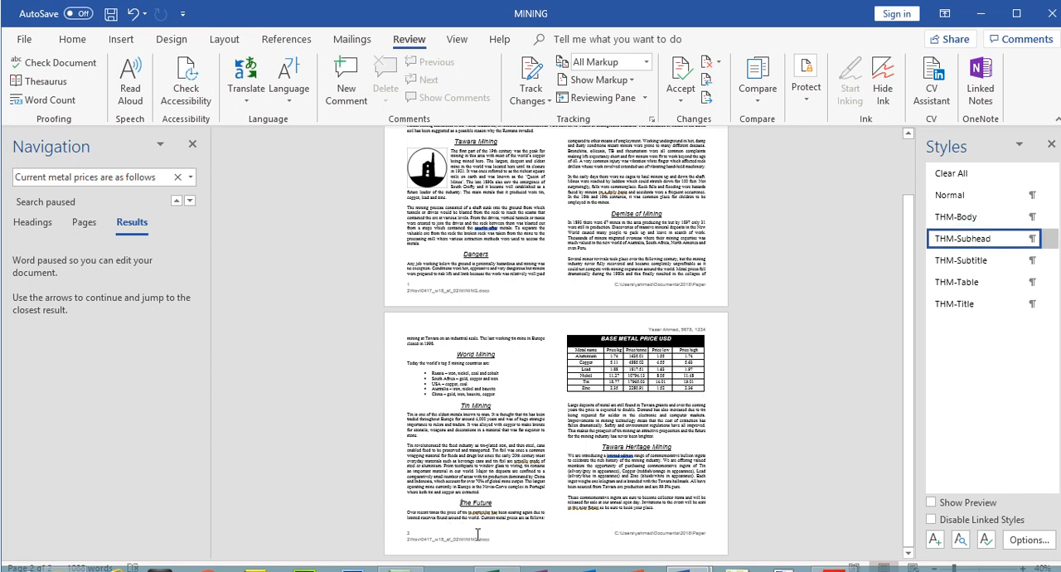
key(ctrl+Return)
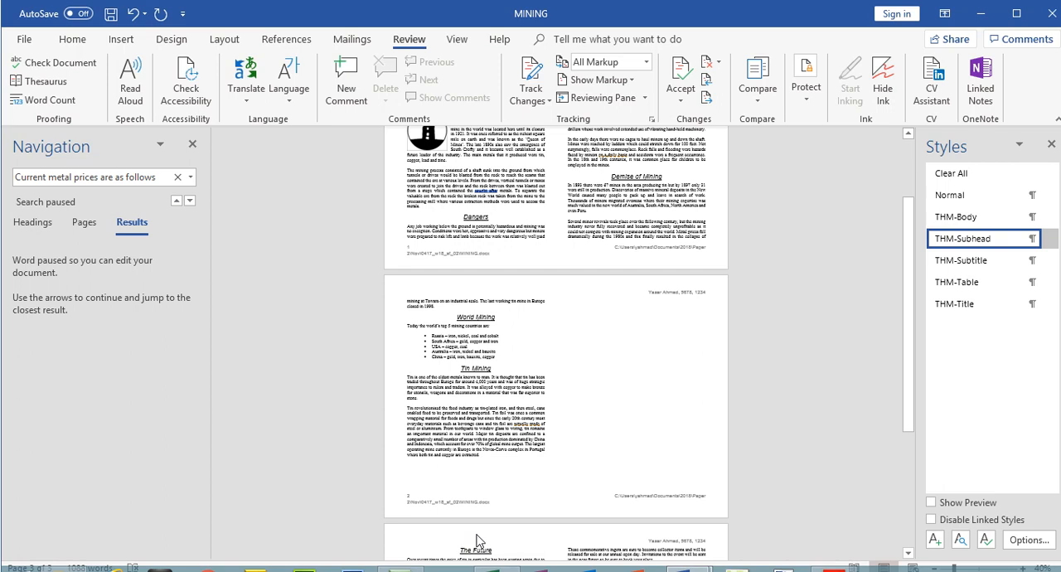
key(ctrl+z)
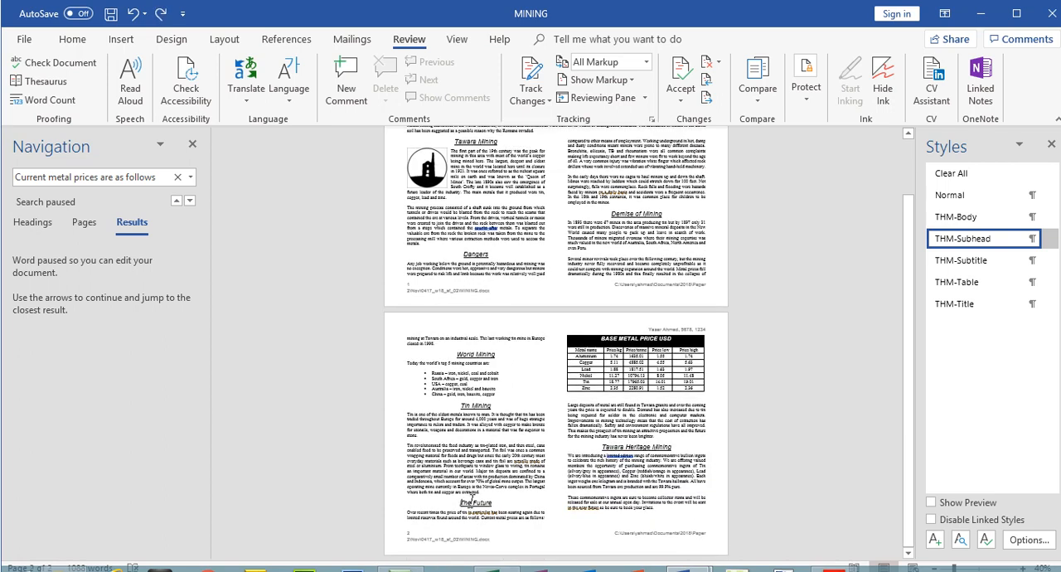
Read step 21's rule on blank pages in the exam paper, inspect the end of MINING and return to the paper
click(830, 570)
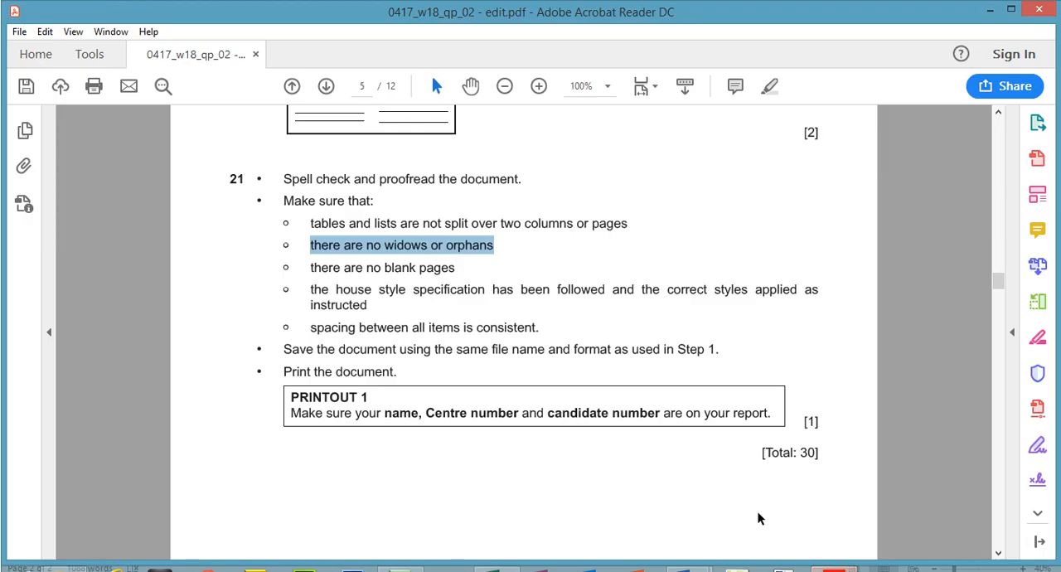
drag(322, 274, 426, 274)
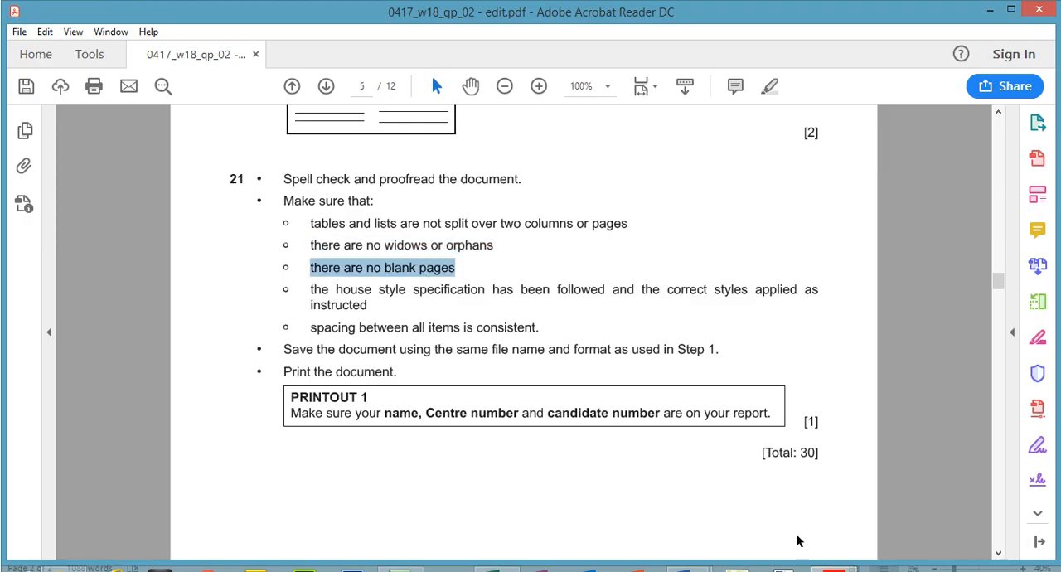
key(alt+Tab)
drag(912, 412, 914, 449)
click(833, 570)
Read step 21's rules on house style and consistent spacing in the exam paper and inspect MINING's first page
drag(314, 290, 371, 308)
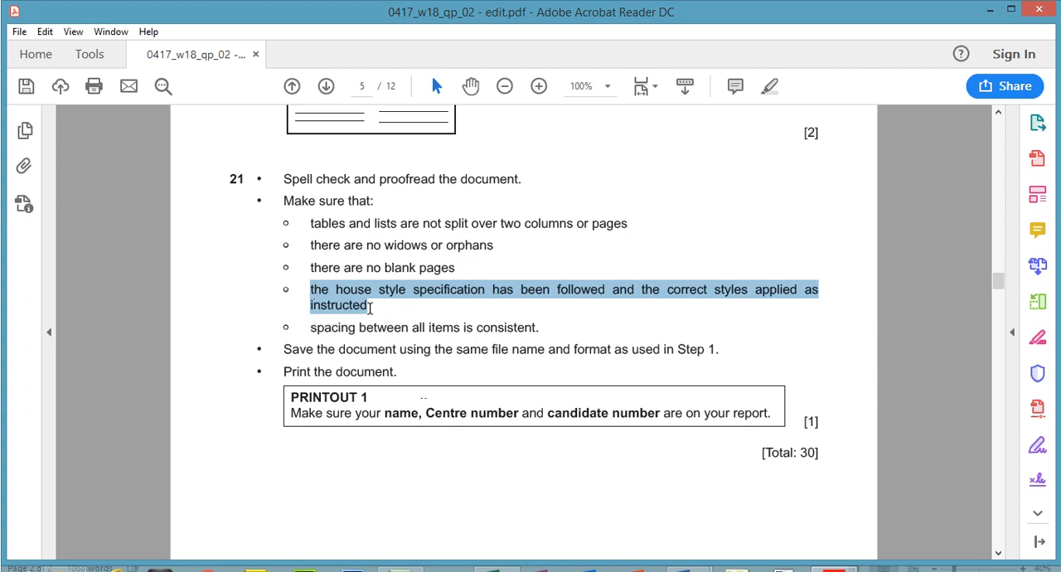
drag(312, 328, 486, 332)
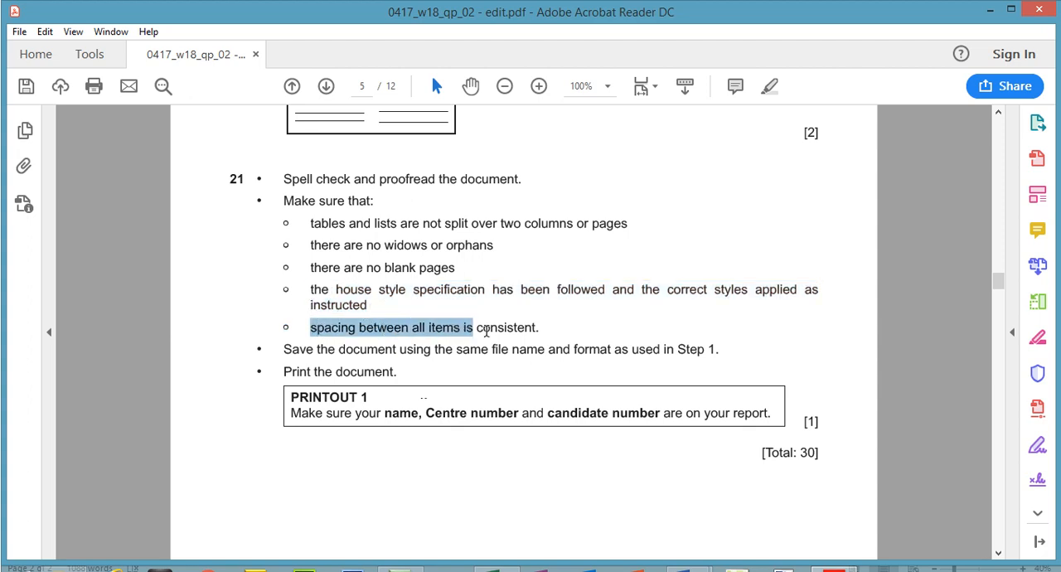
click(823, 563)
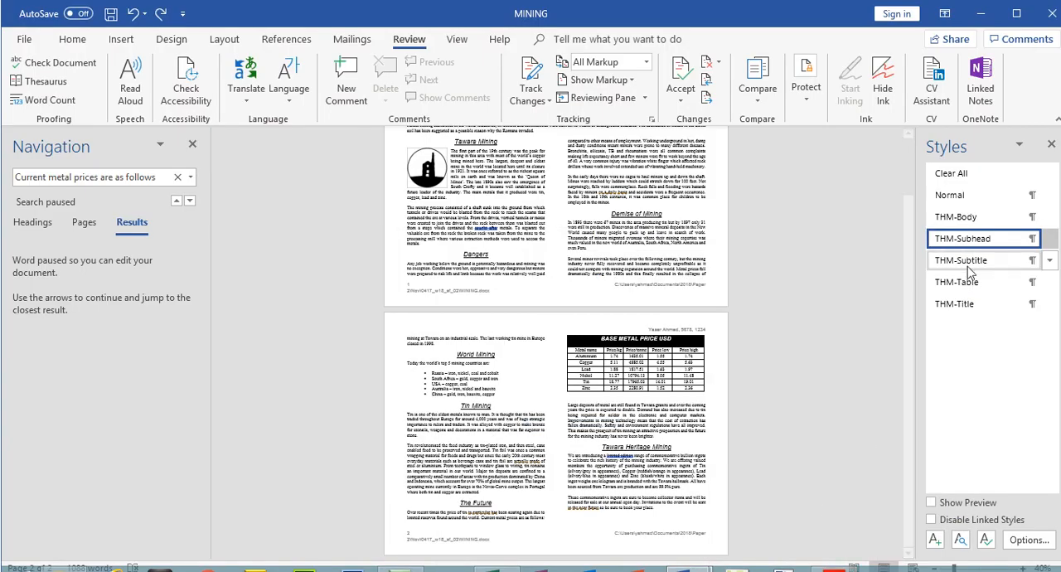
drag(910, 282, 910, 237)
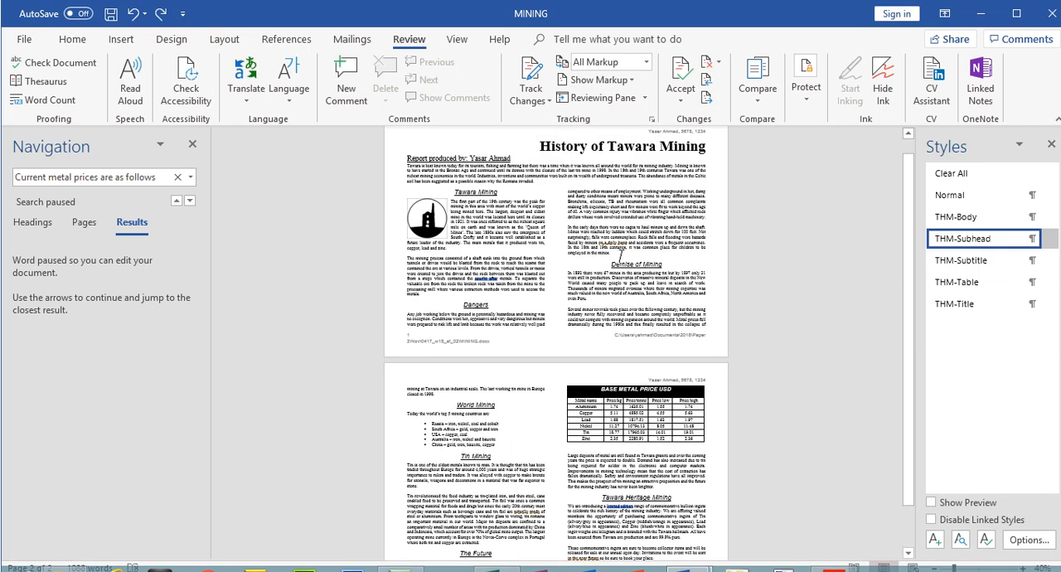
Try adding two blank lines above the heading Demise of Mining and remove them again
click(617, 254)
key(Return)
key(Return)
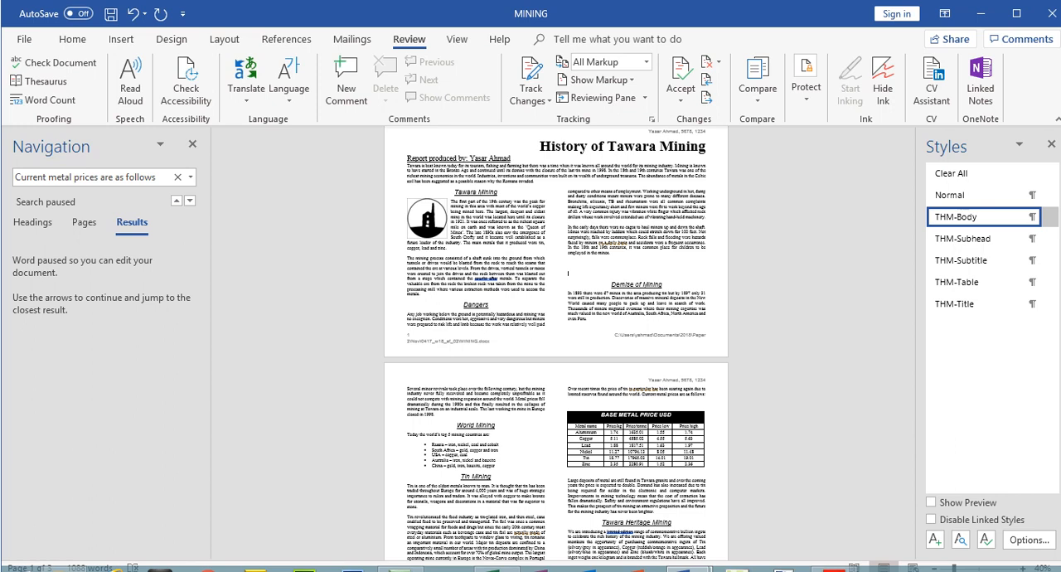
key(BackSpace)
key(BackSpace)
key(F7)
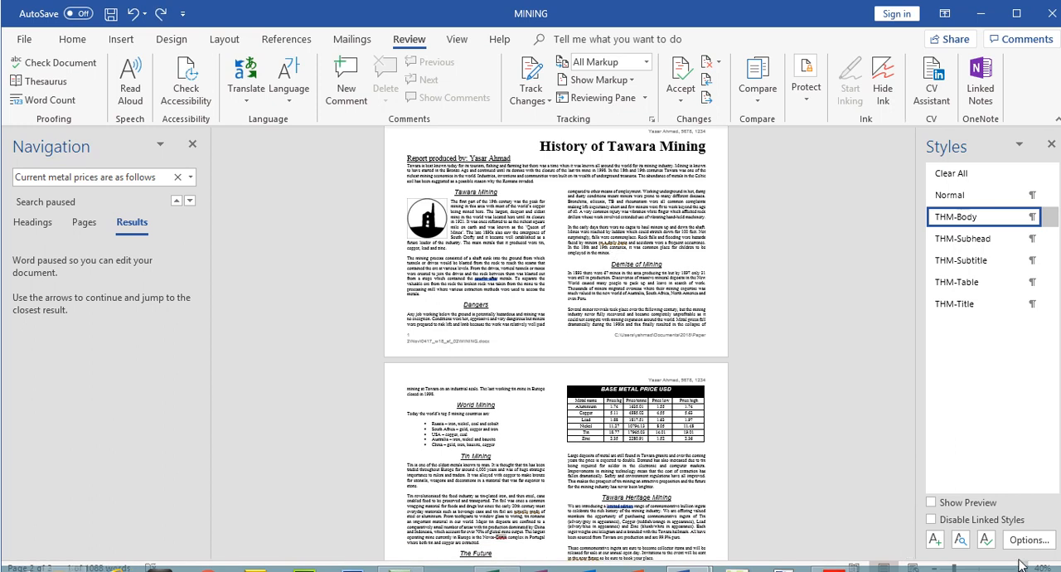
View MINING at 70% zoom and look up the THM-Body settings in the exam paper's house style table
click(1023, 565)
click(1024, 566)
click(1025, 565)
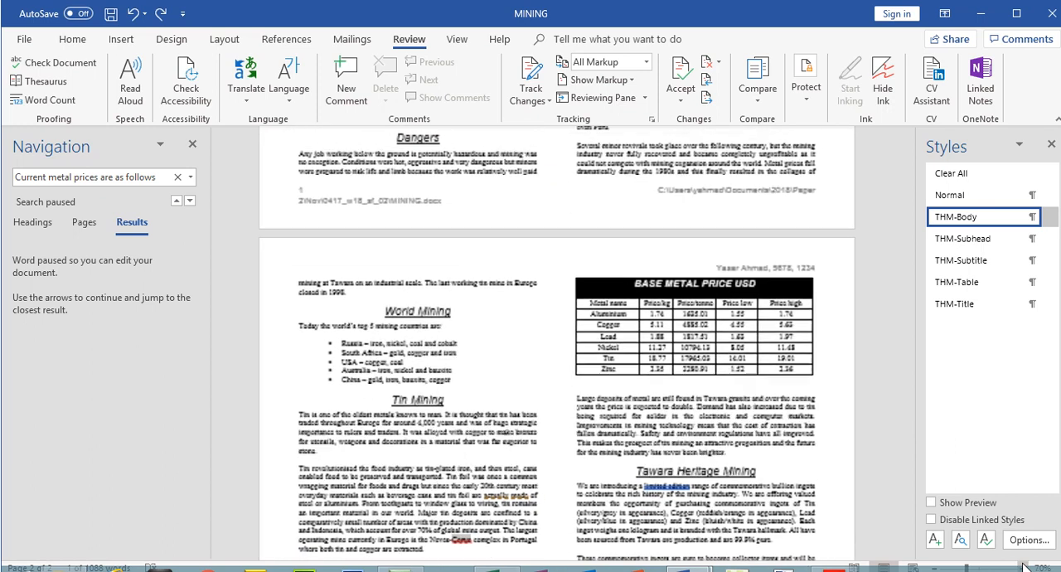
drag(917, 320, 910, 183)
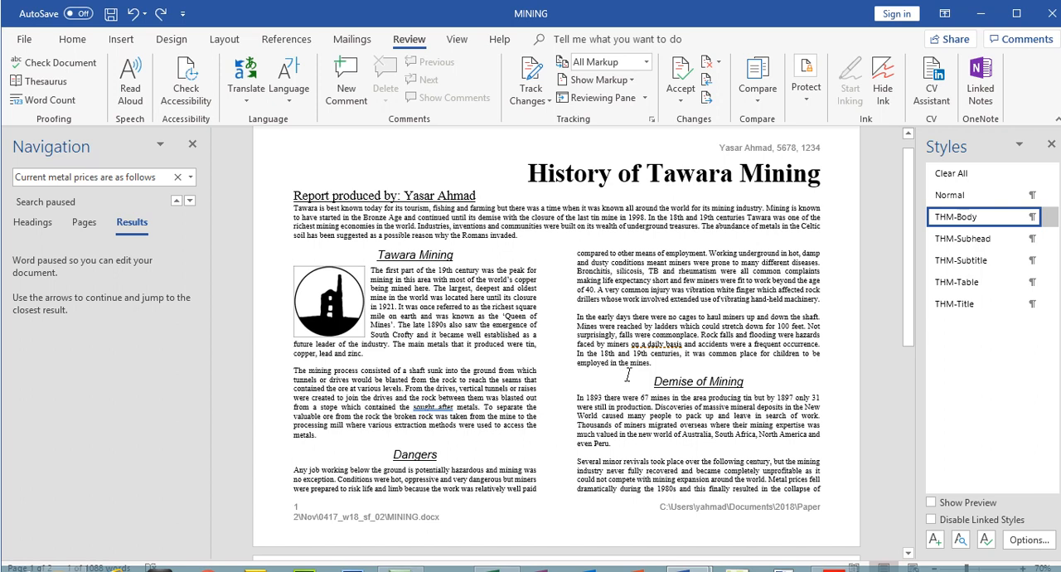
right_click(954, 223)
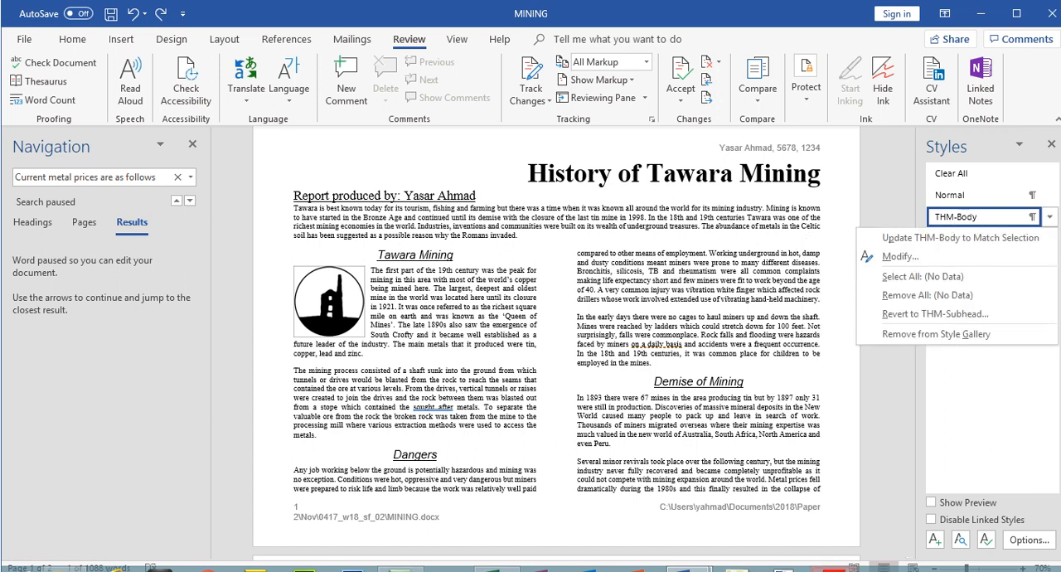
key(alt+Tab)
drag(999, 278, 998, 209)
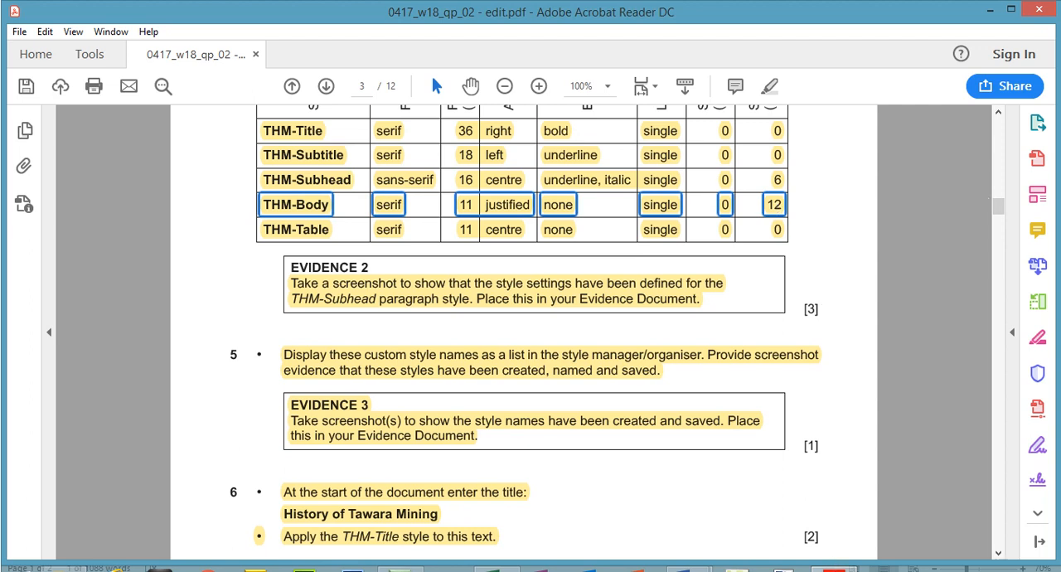
click(833, 570)
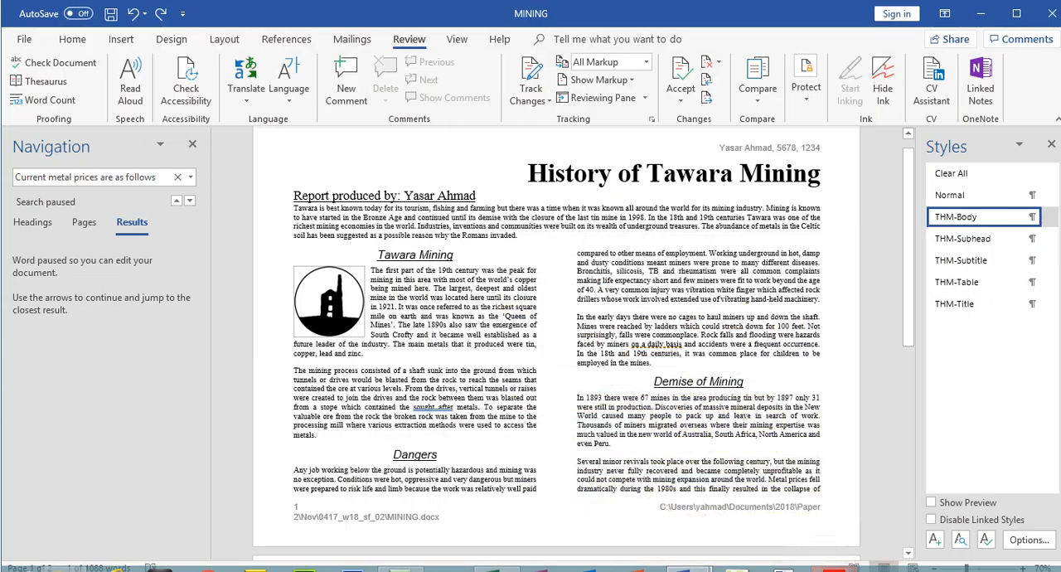
Check the THM-Body style's font, alignment and spacing after in its definition and leave it without changes
right_click(964, 222)
click(926, 262)
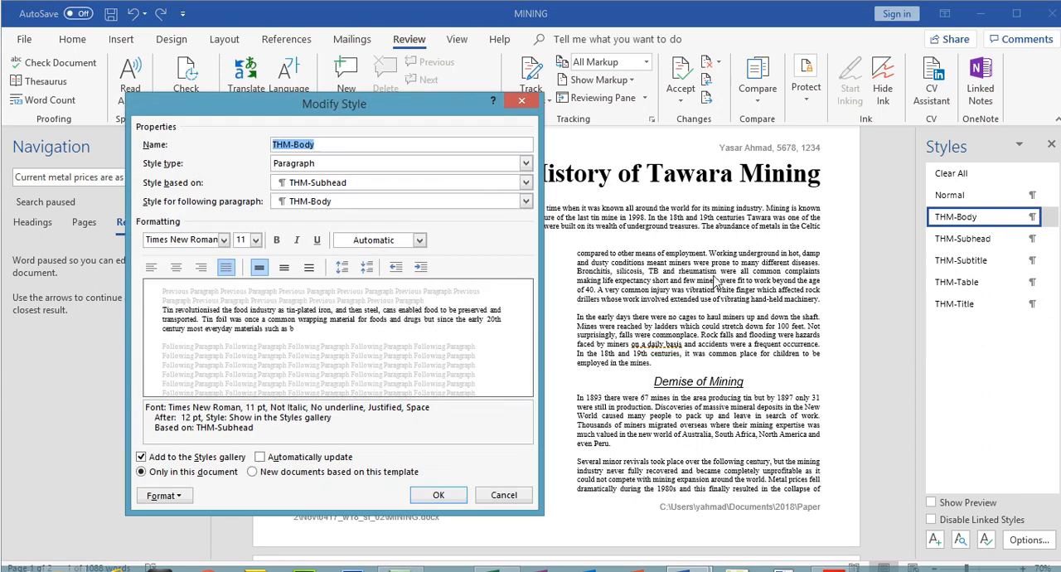
double_click(184, 417)
click(505, 495)
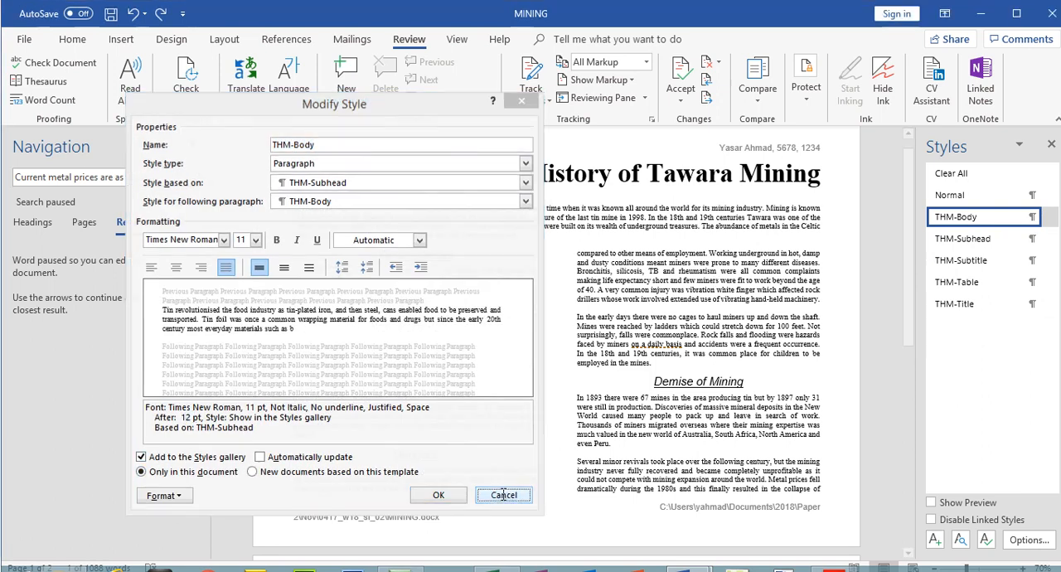
Read the THM-Subhead row of the exam paper's house style table and inspect MINING's second page
key(alt+Tab)
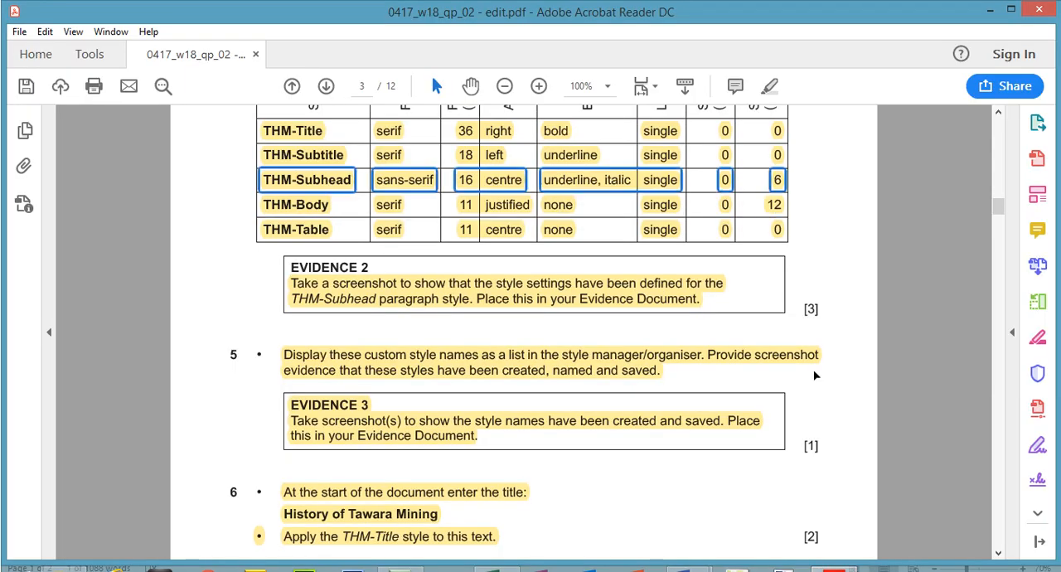
key(alt+Tab)
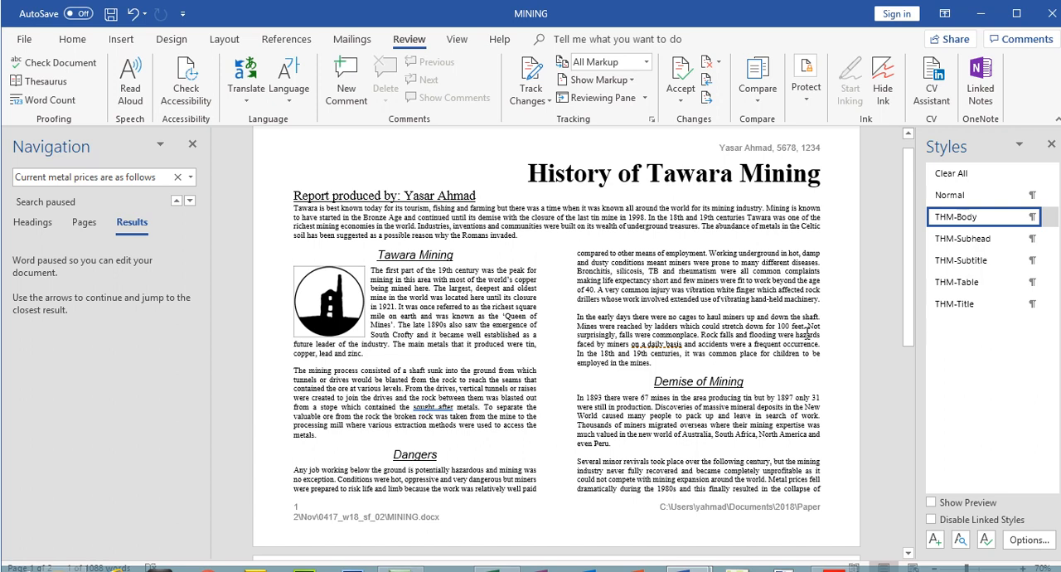
drag(906, 276, 906, 414)
Highlight all of step 21's instructions in the exam paper, from the spell check to Print the document, as completed
key(alt+Tab)
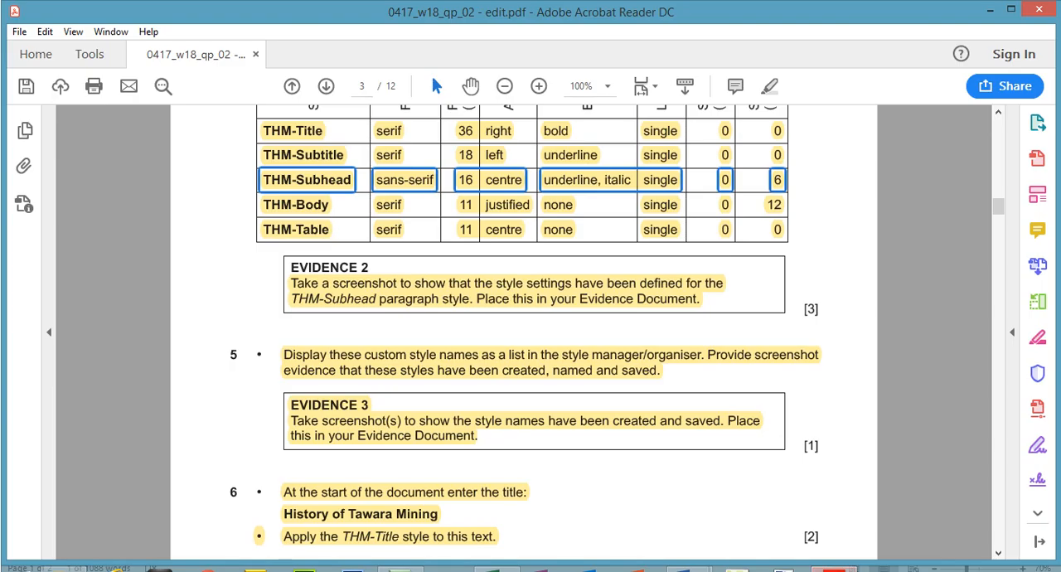
drag(996, 211, 999, 282)
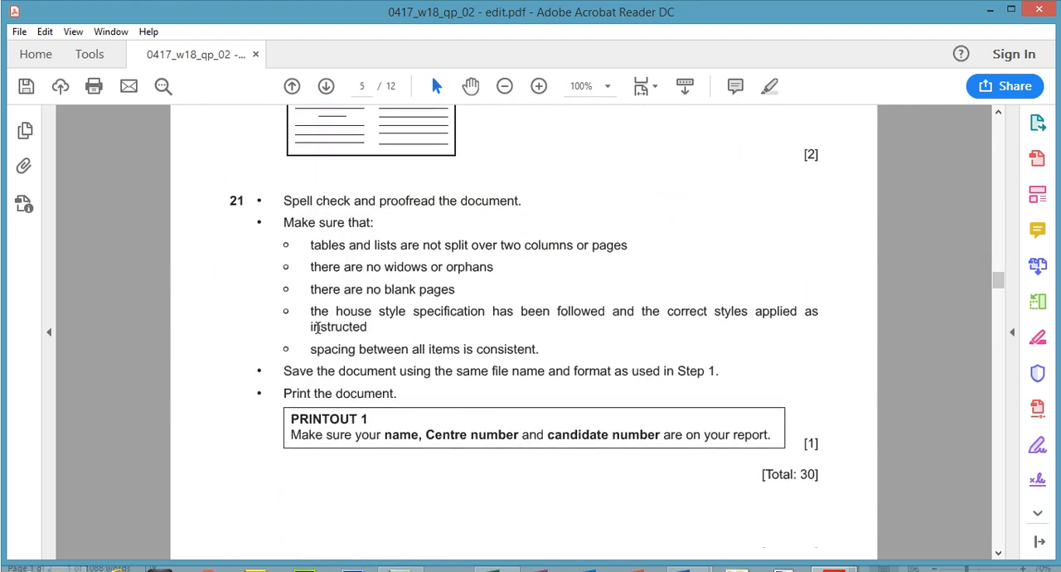
drag(280, 199, 413, 386)
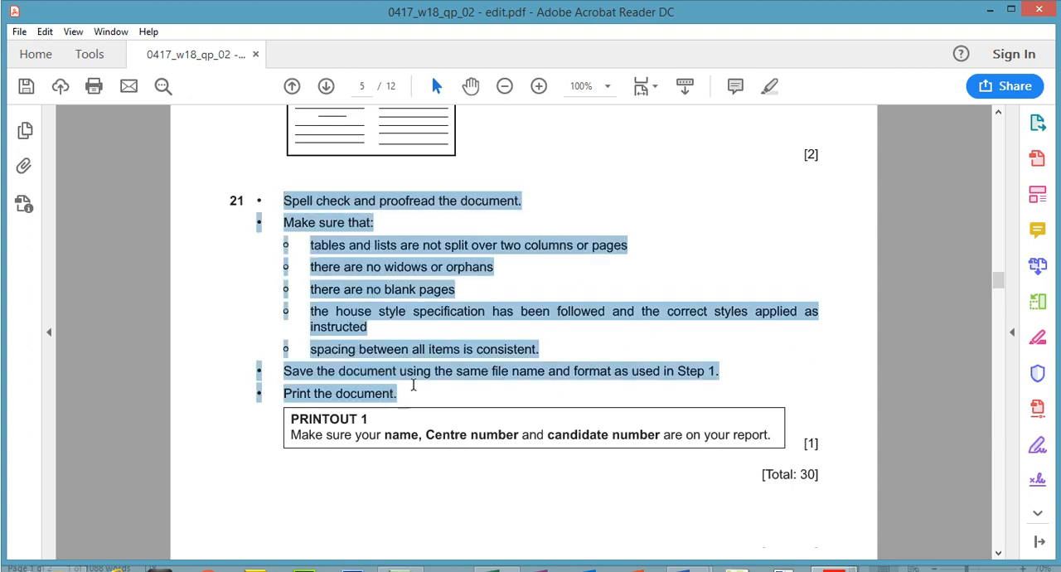
click(769, 85)
Preview both pages of MINING for printing and return to the document without printing
click(836, 569)
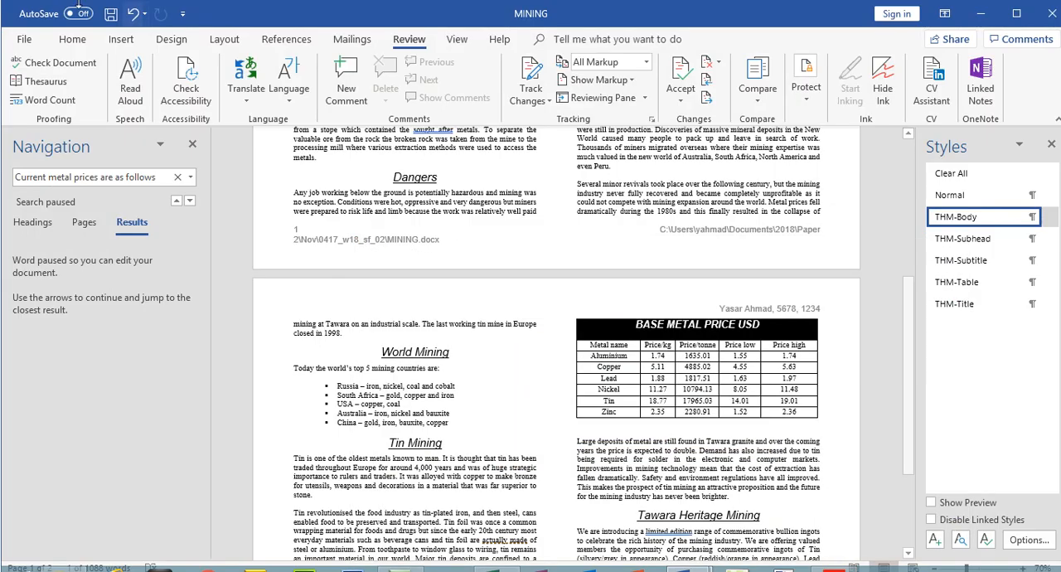
click(15, 41)
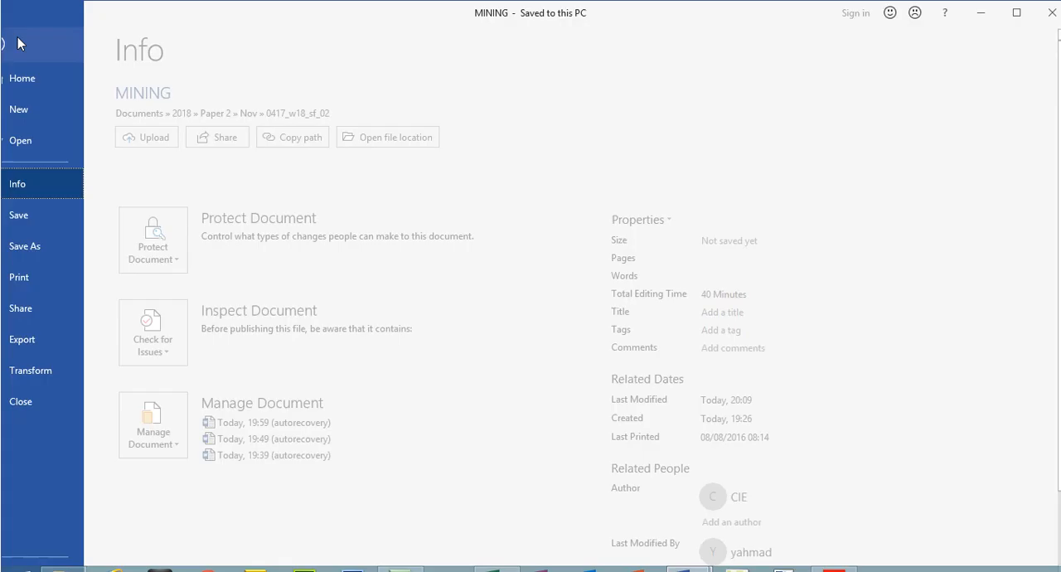
click(61, 274)
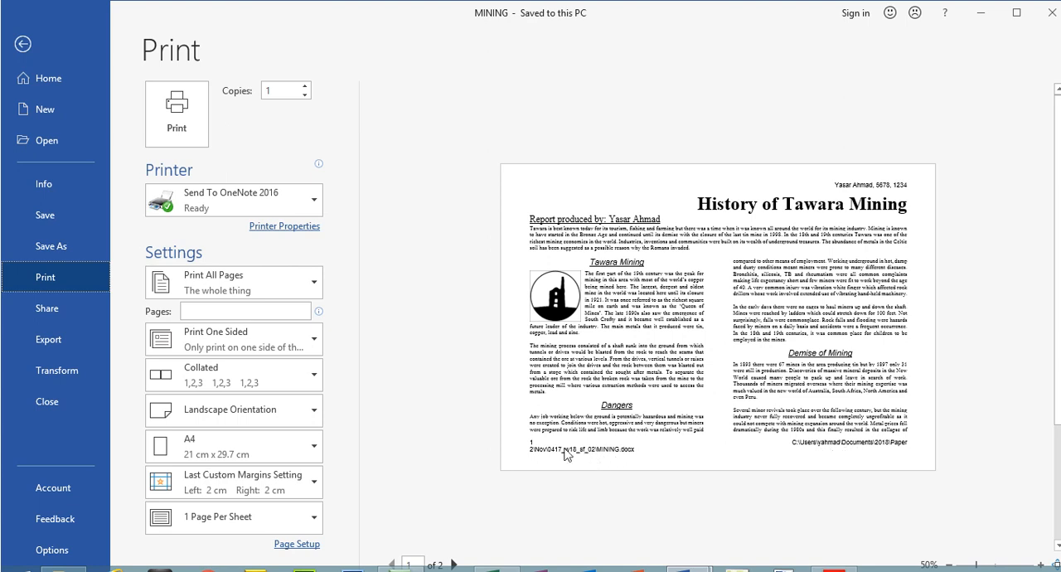
click(453, 564)
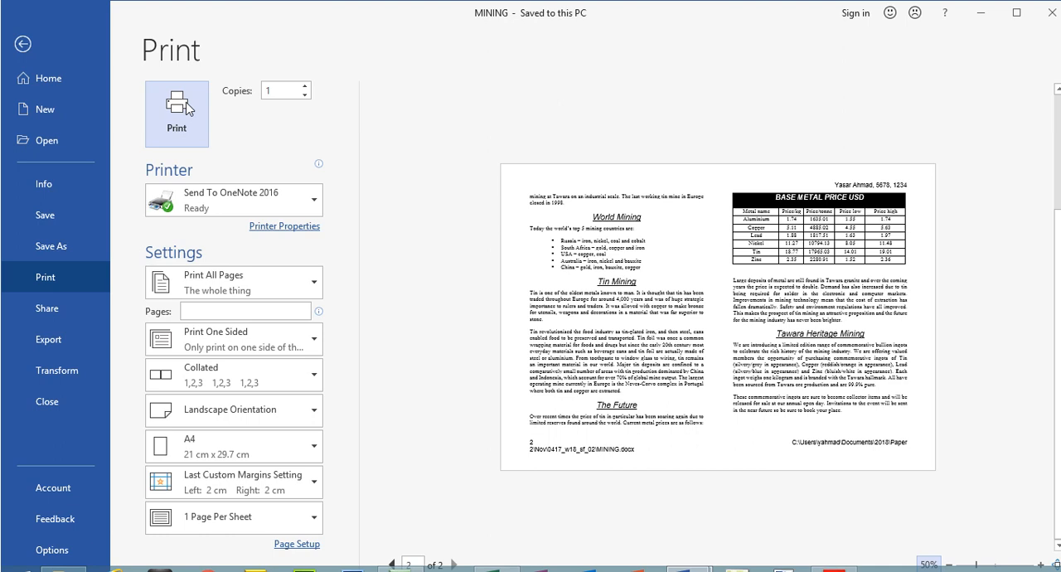
click(23, 44)
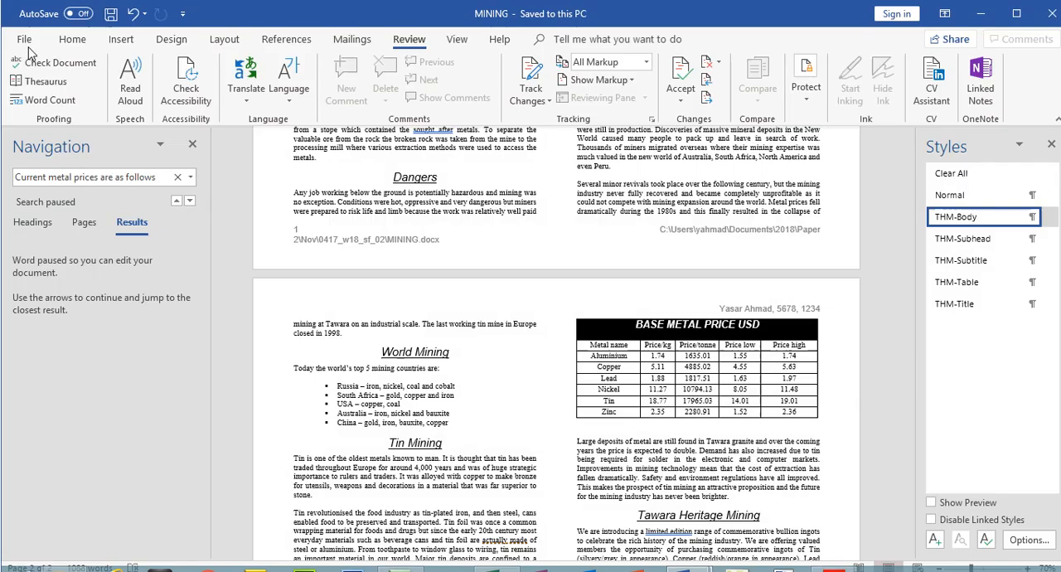